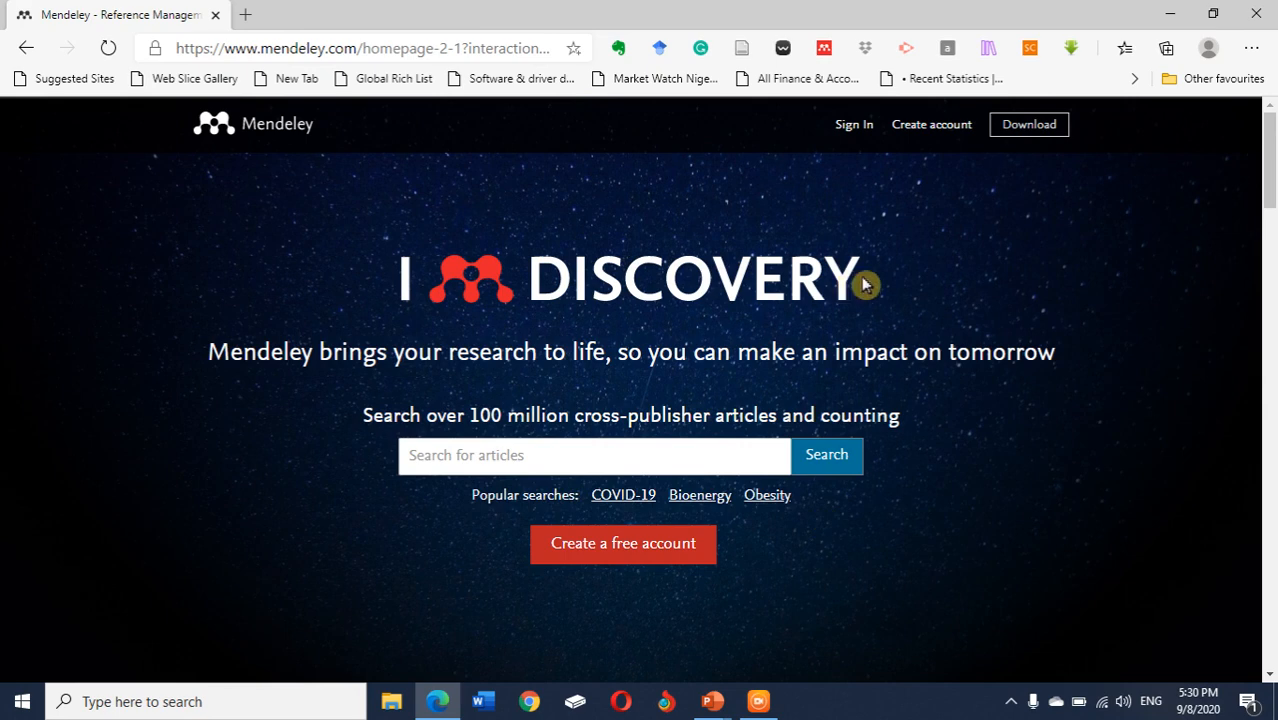
# Launch Mendeley Desktop from the Windows desktop and bring up its sign-in window.
pyautogui.click(1030, 126)
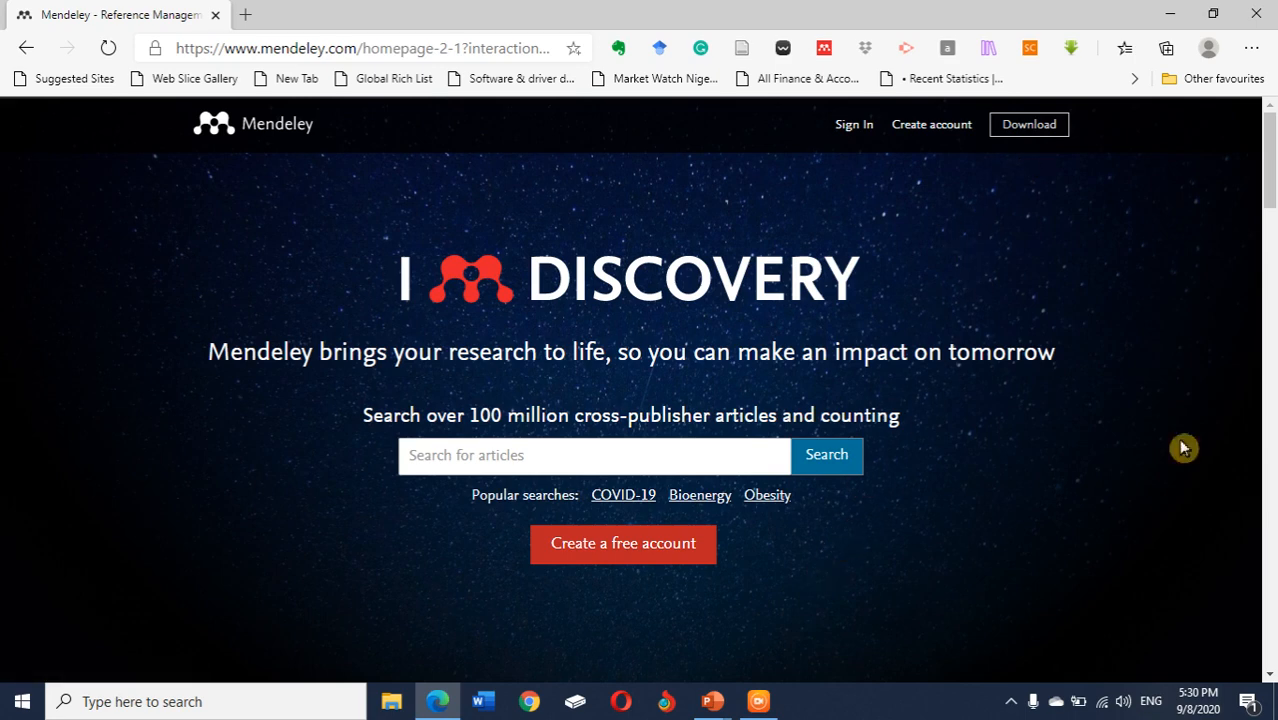
pyautogui.click(1272, 700)
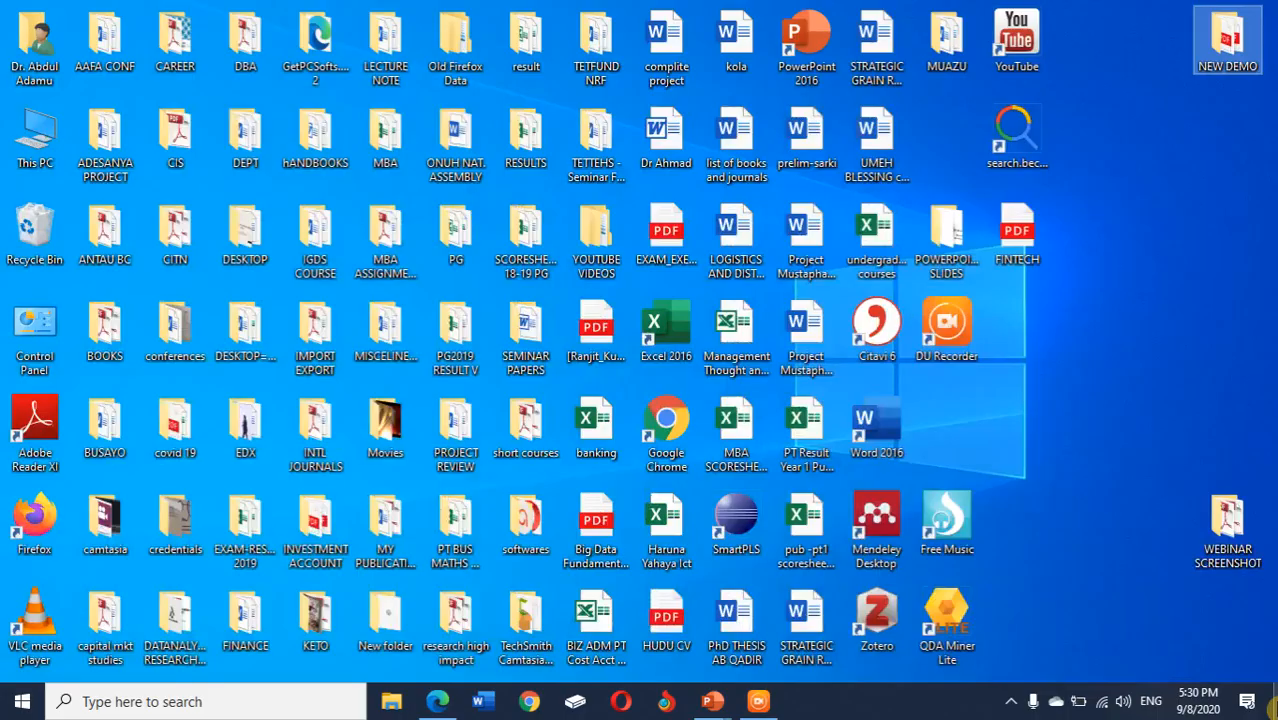
pyautogui.doubleClick(876, 522)
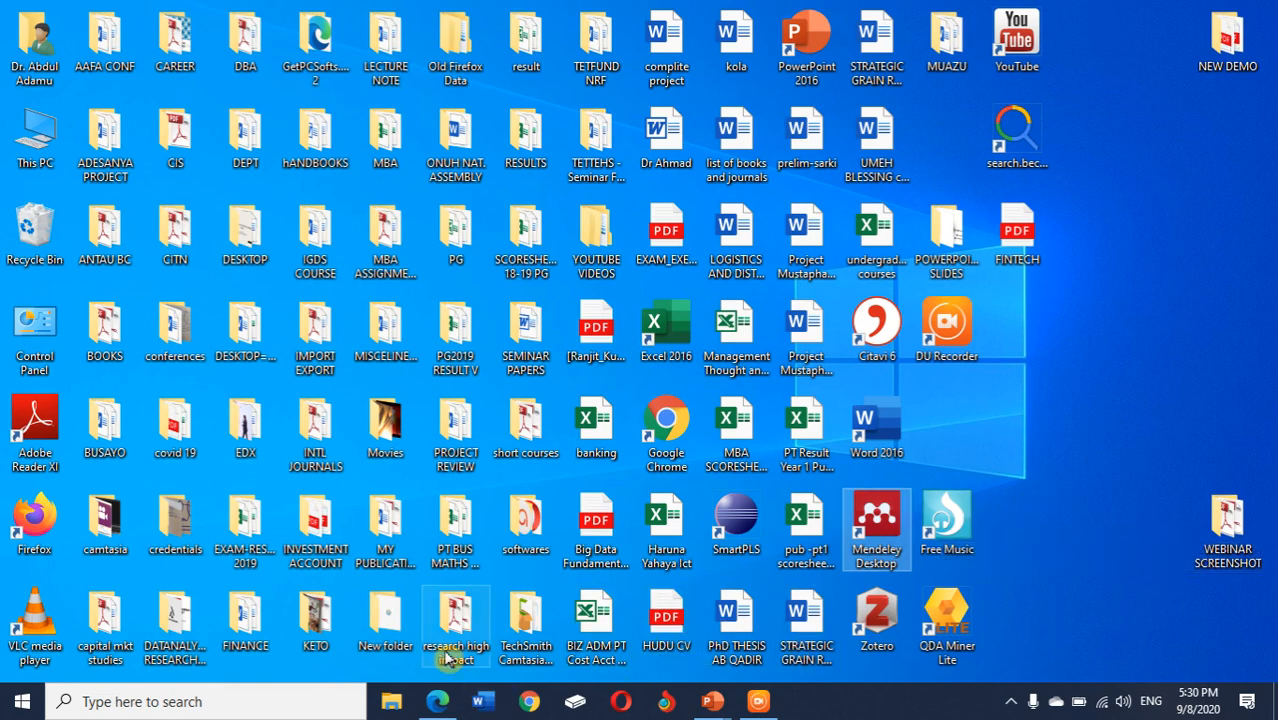
pyautogui.click(439, 704)
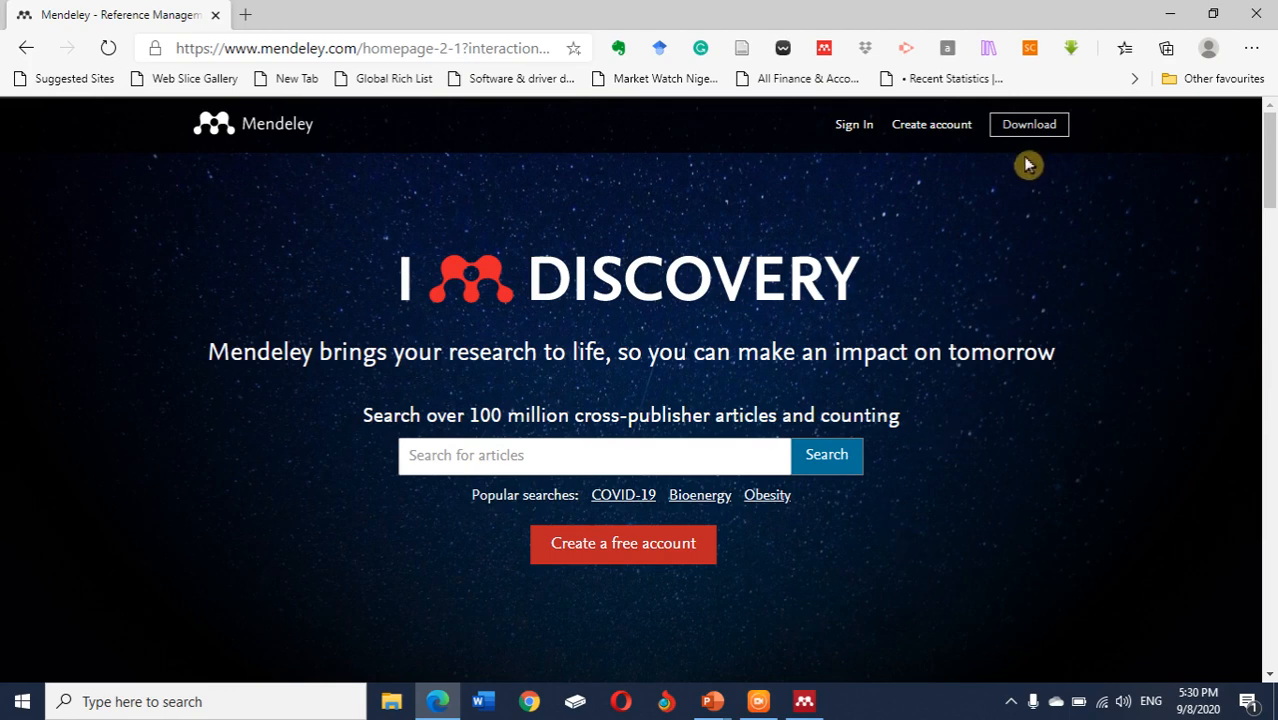
pyautogui.click(804, 703)
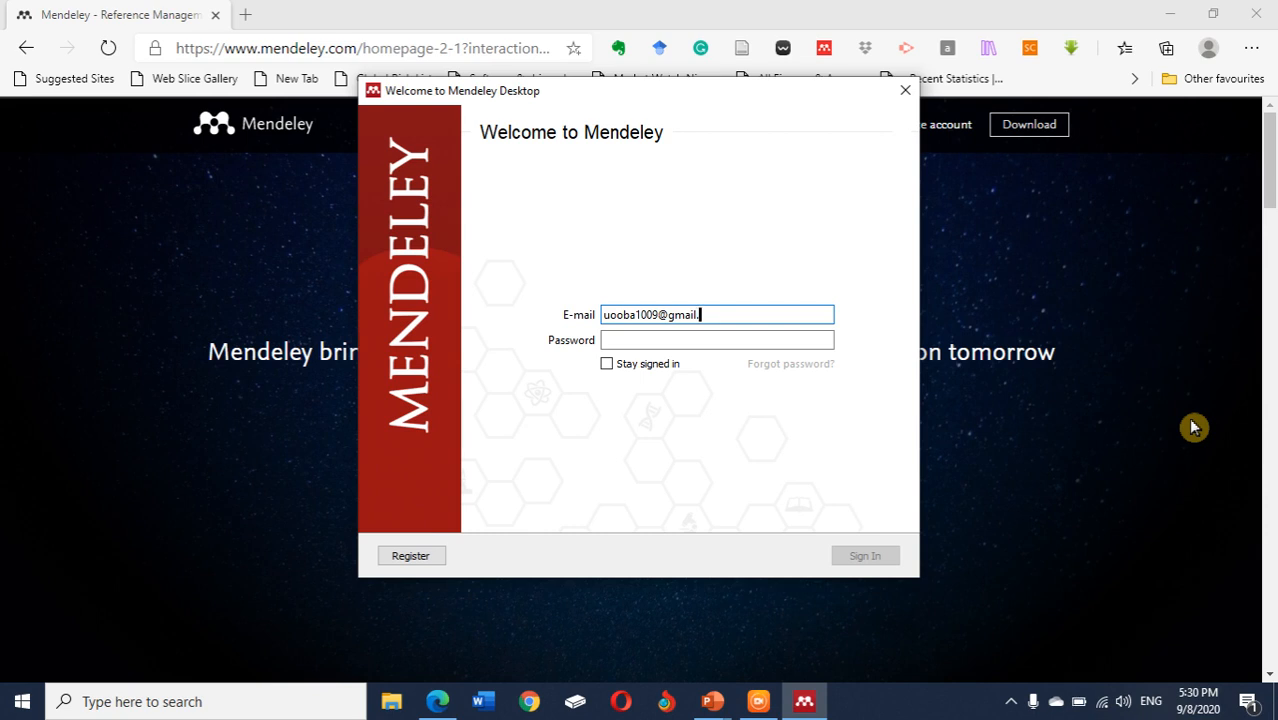
# Sign in to Mendeley Desktop with the account e-mail and password.
pyautogui.press('Tab')
pyautogui.write('•••••••')
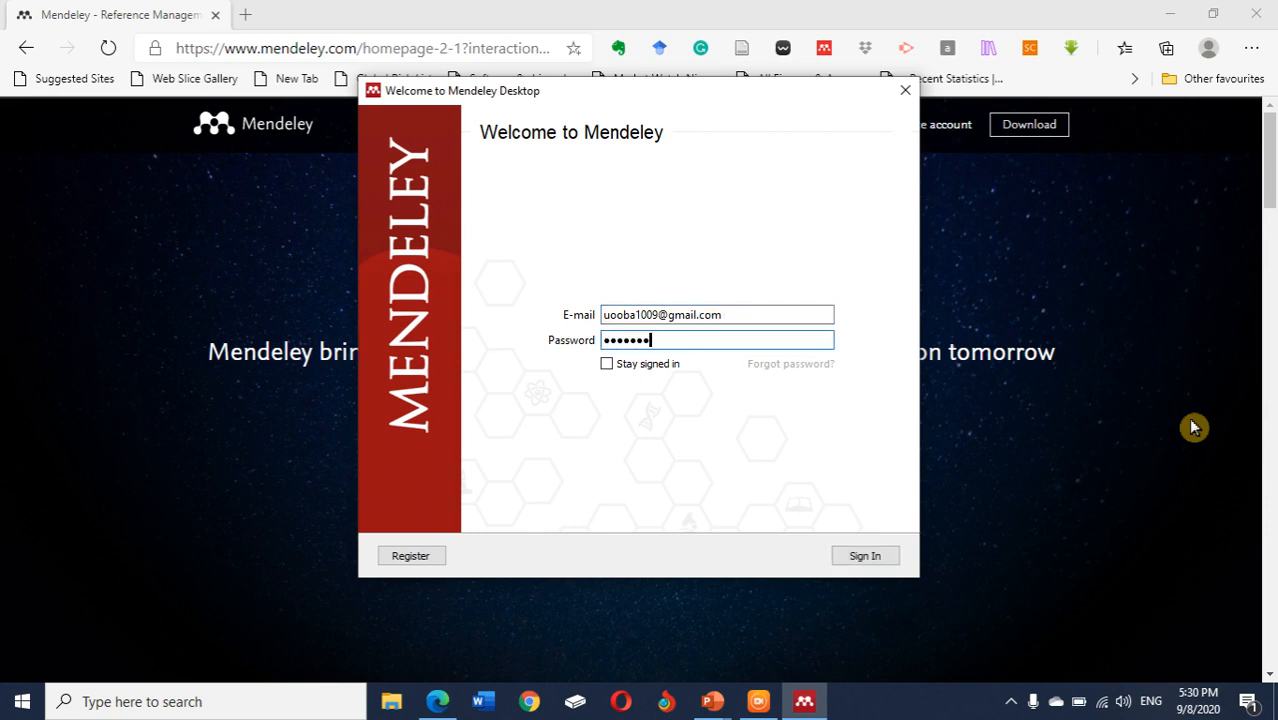
pyautogui.write('•')
pyautogui.press('Return')
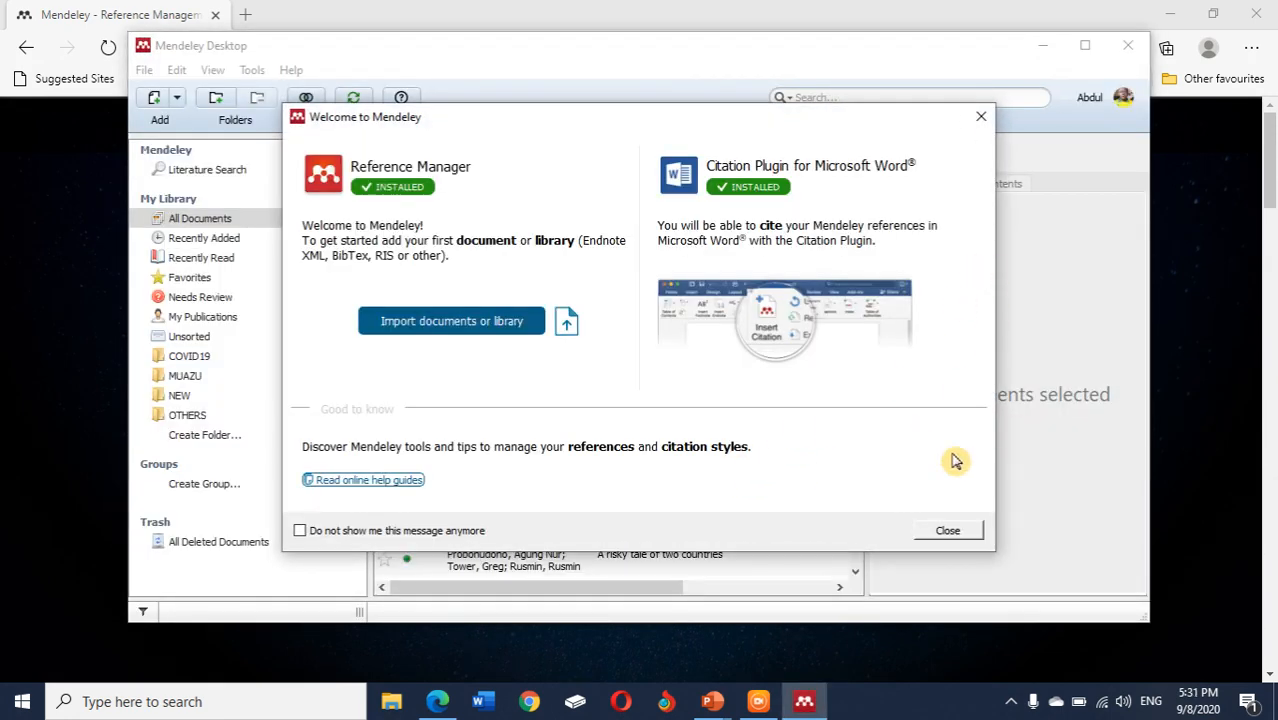
# Dismiss the welcome message and introductory tip, then show the NEW folder in a maximized window.
pyautogui.click(948, 531)
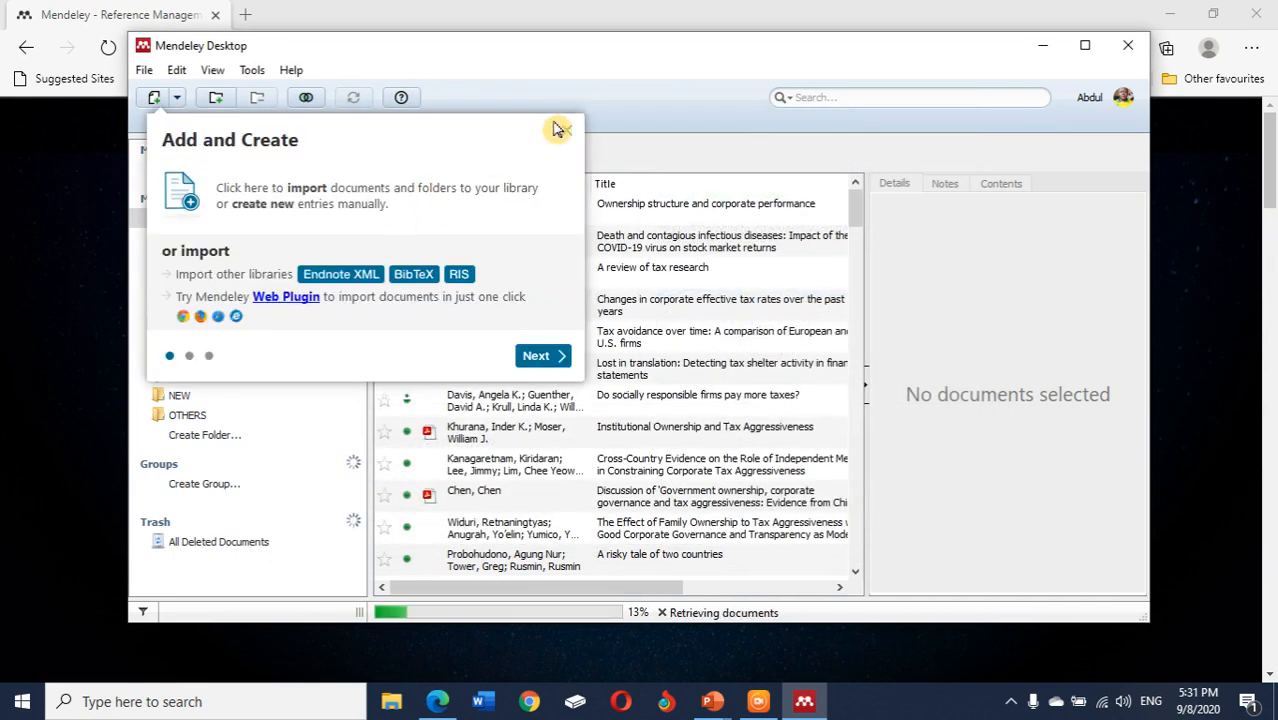
pyautogui.click(566, 135)
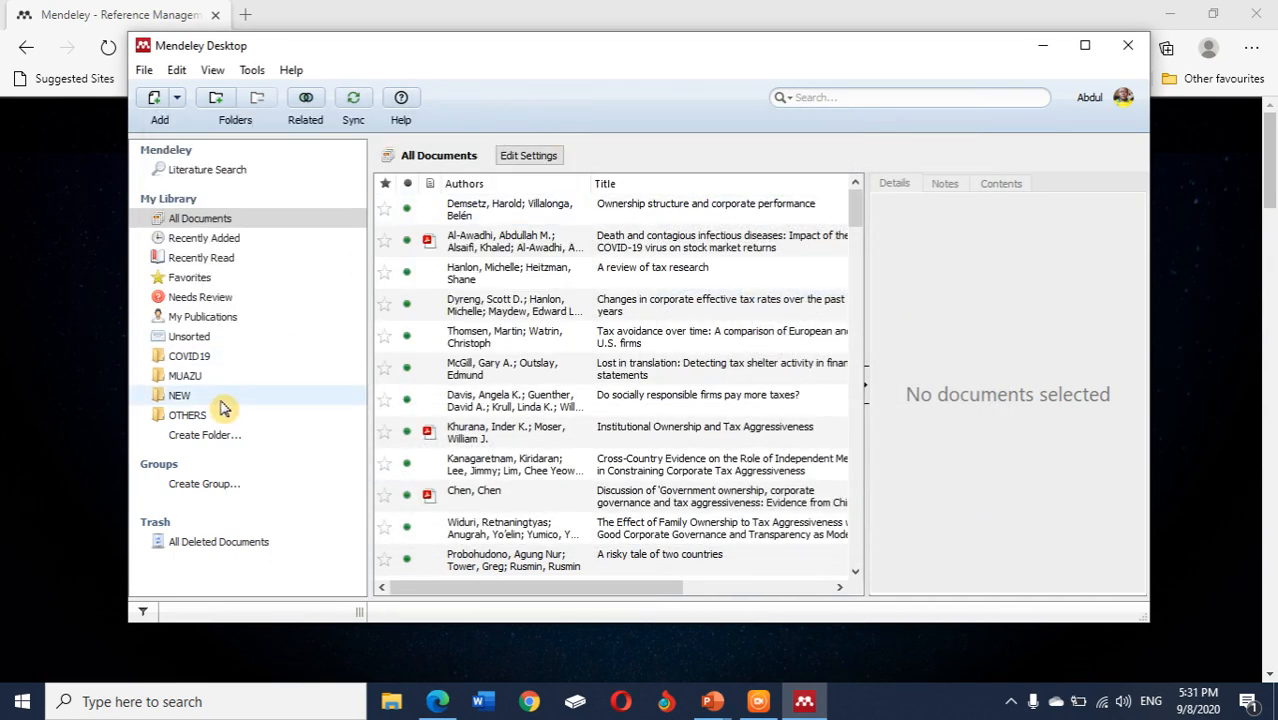
pyautogui.click(180, 396)
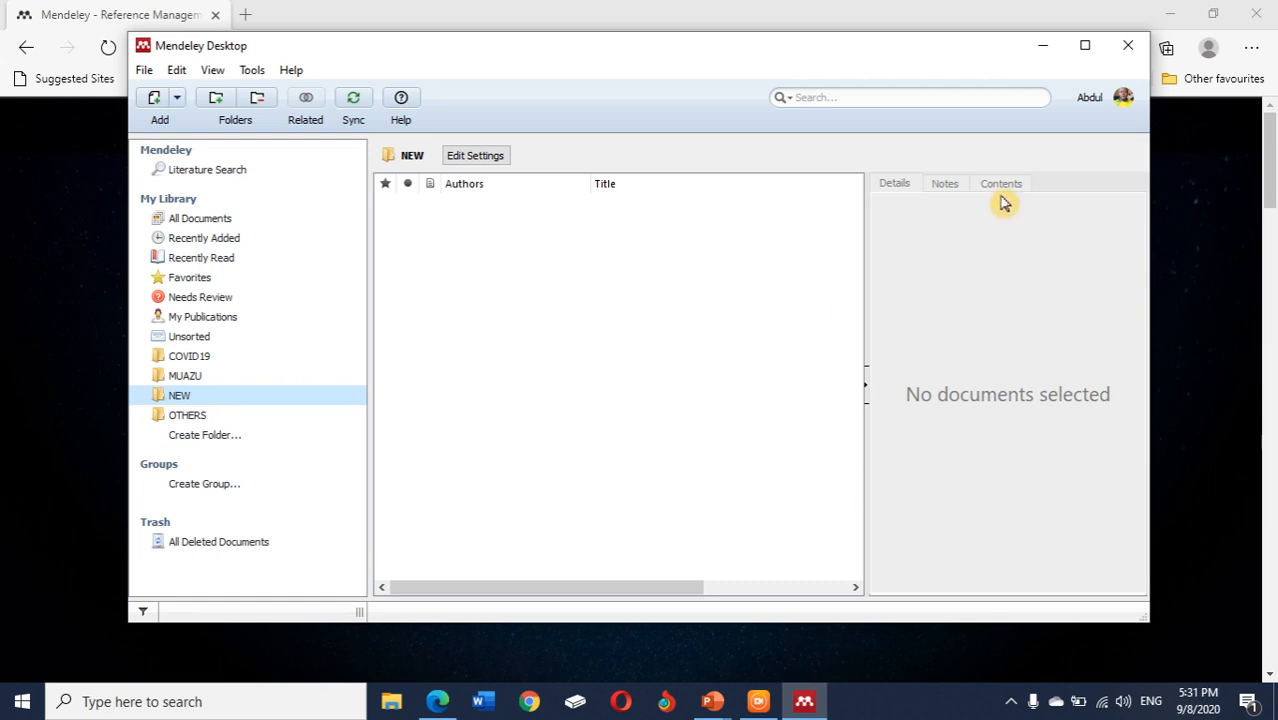
pyautogui.click(1086, 46)
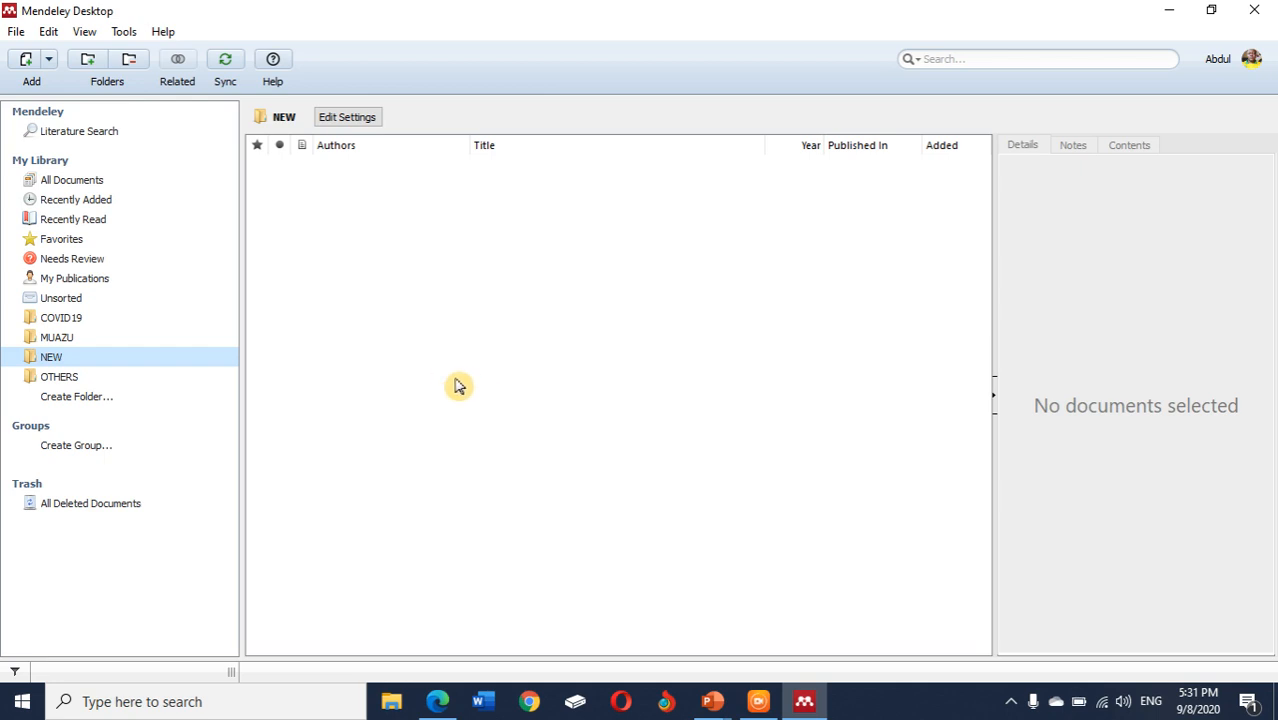
# View the Web Importer installation page in the browser, then return to Mendeley Desktop.
pyautogui.click(124, 32)
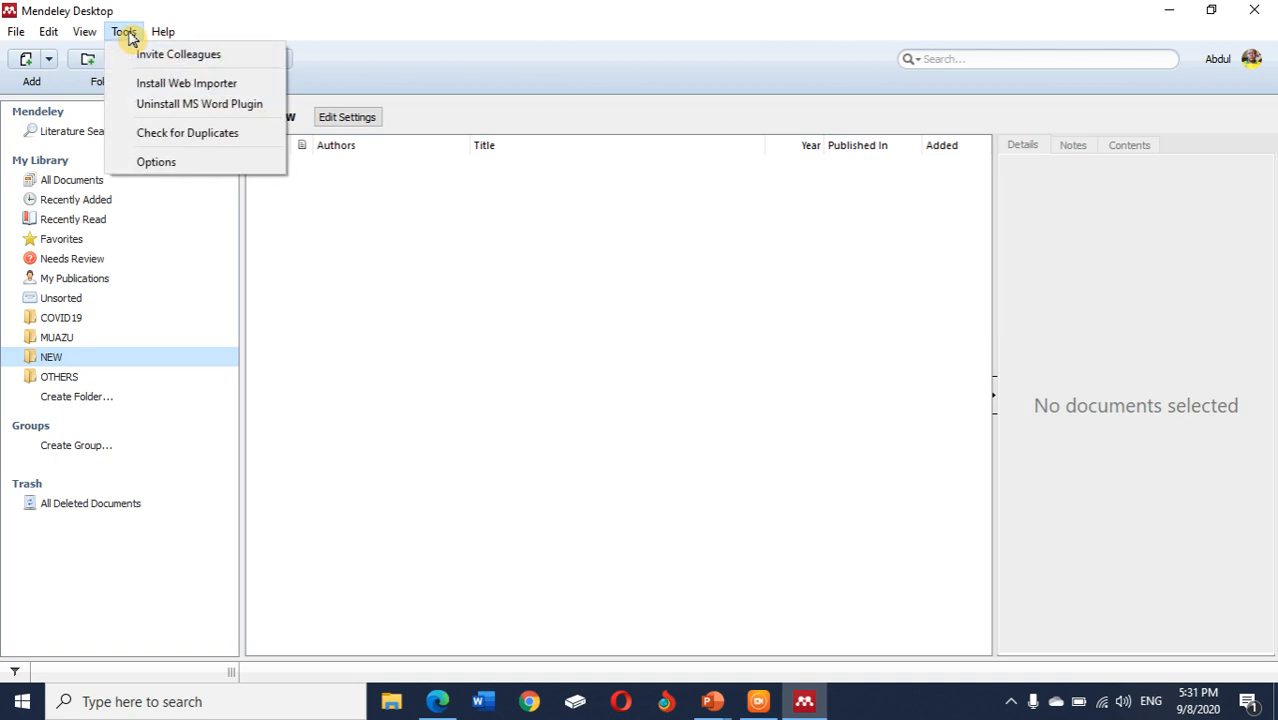
pyautogui.click(208, 88)
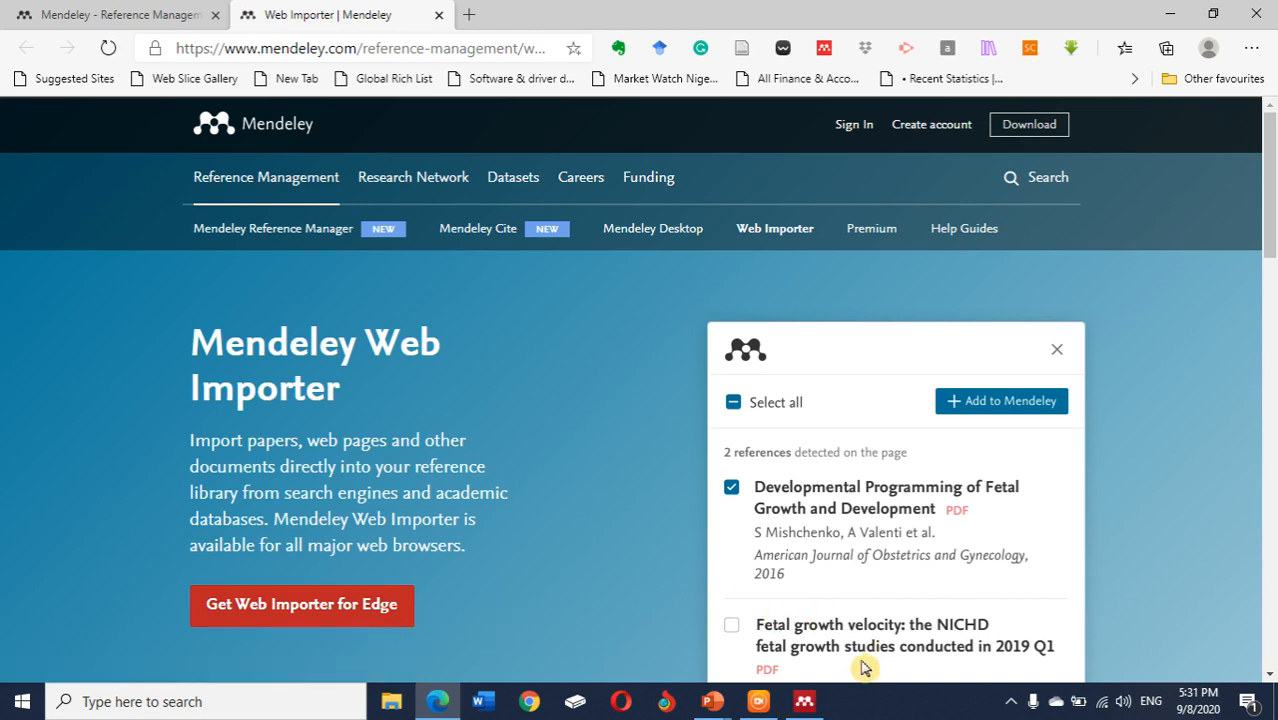
pyautogui.click(805, 702)
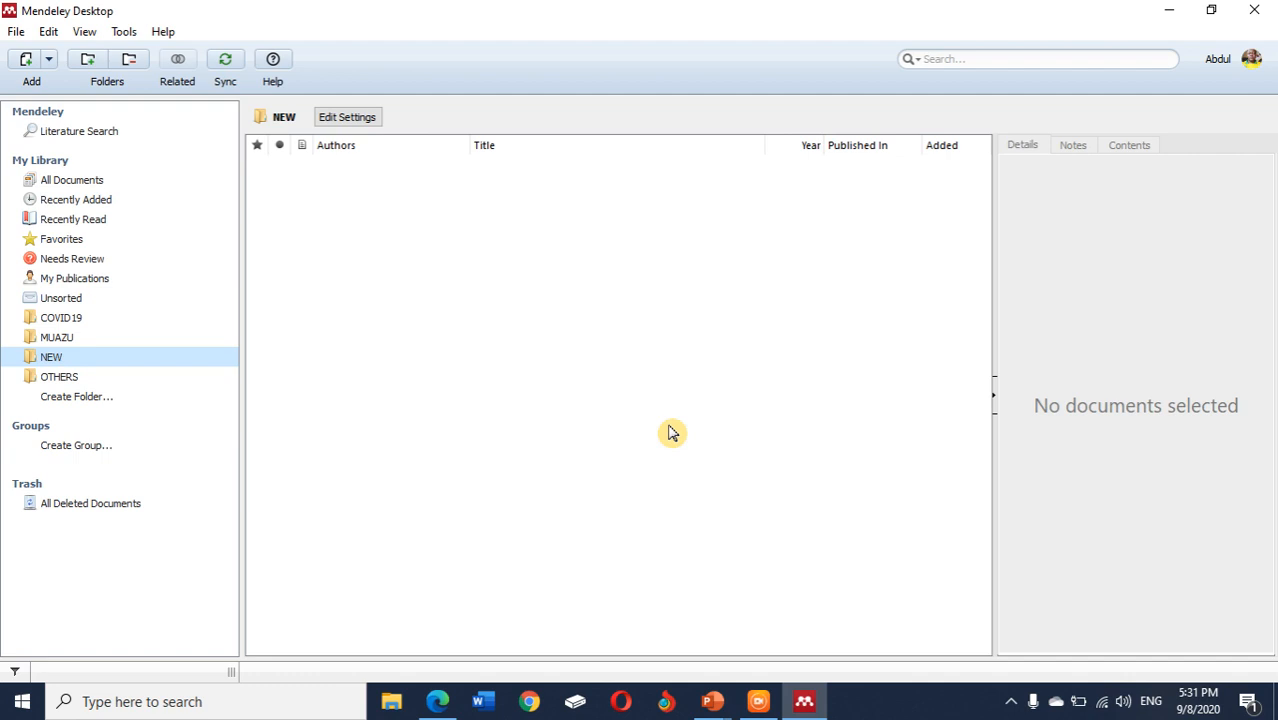
# Uninstall the MS Word plugin from Mendeley Desktop and install it again.
pyautogui.click(126, 32)
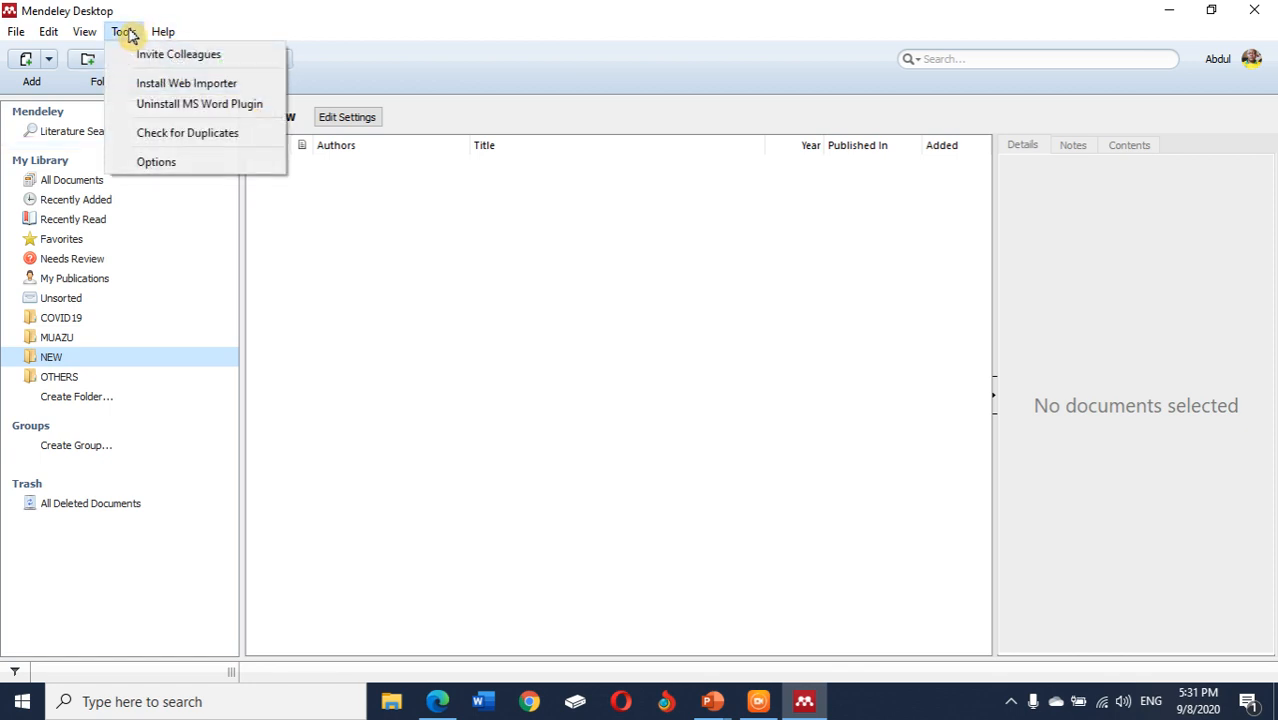
pyautogui.click(248, 106)
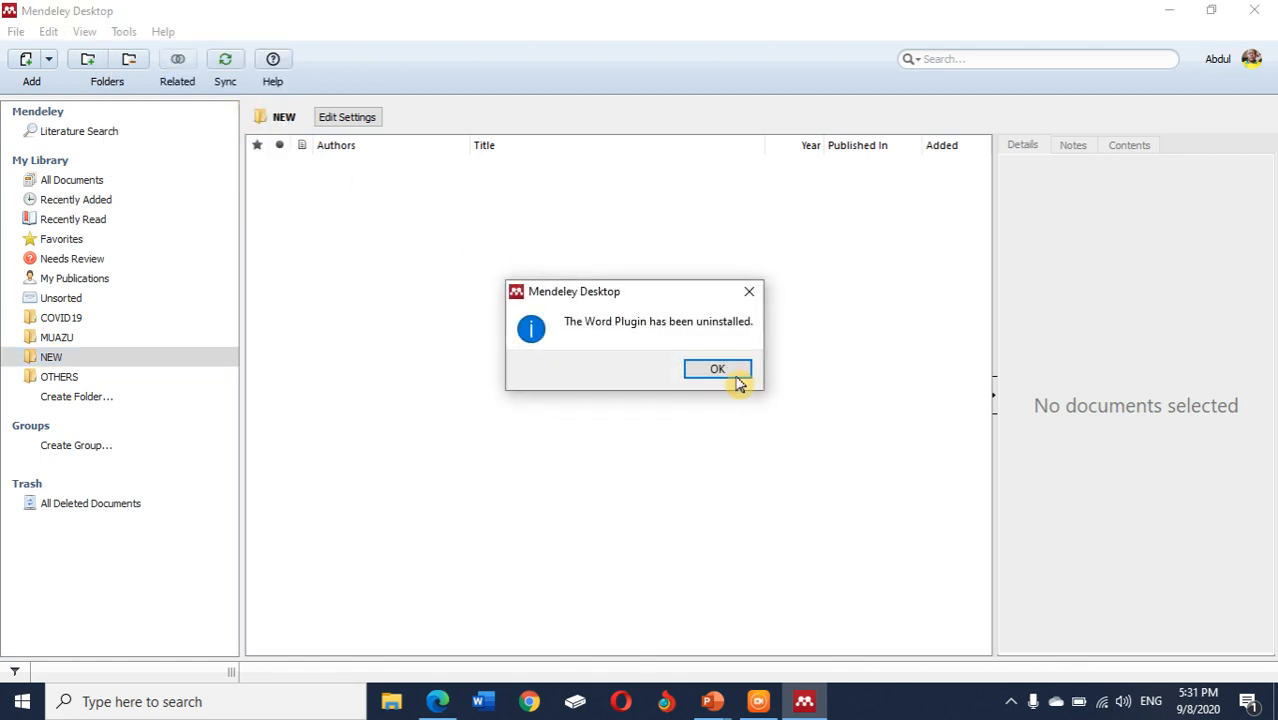
pyautogui.click(730, 371)
pyautogui.click(124, 33)
pyautogui.click(180, 113)
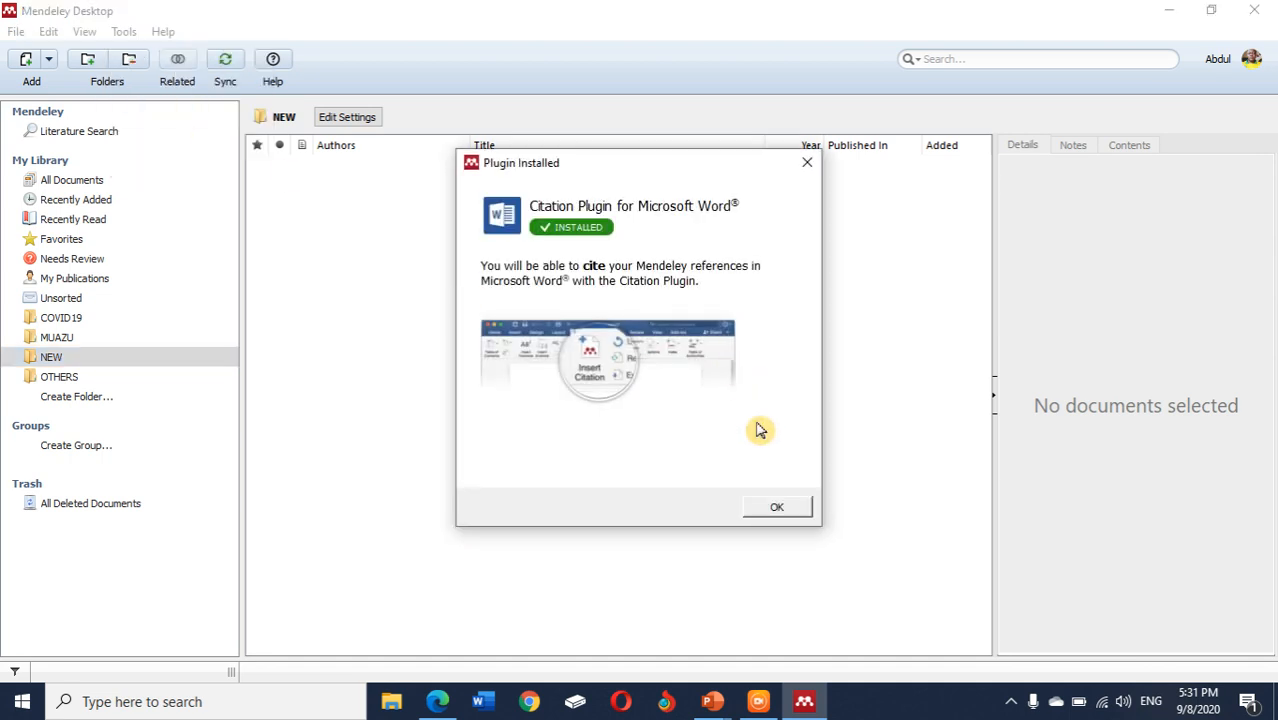
pyautogui.click(781, 509)
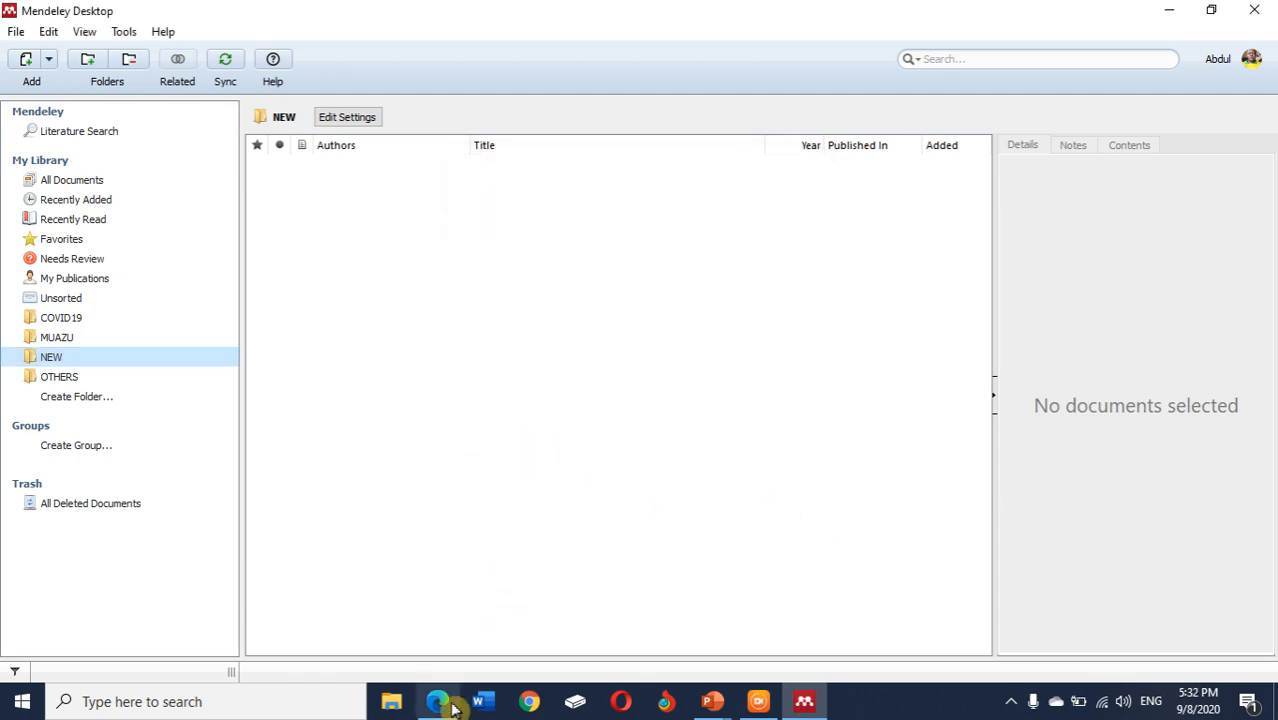
# Switch to Word, create a blank document, and view the Mendeley Cite references before closing them.
pyautogui.click(488, 704)
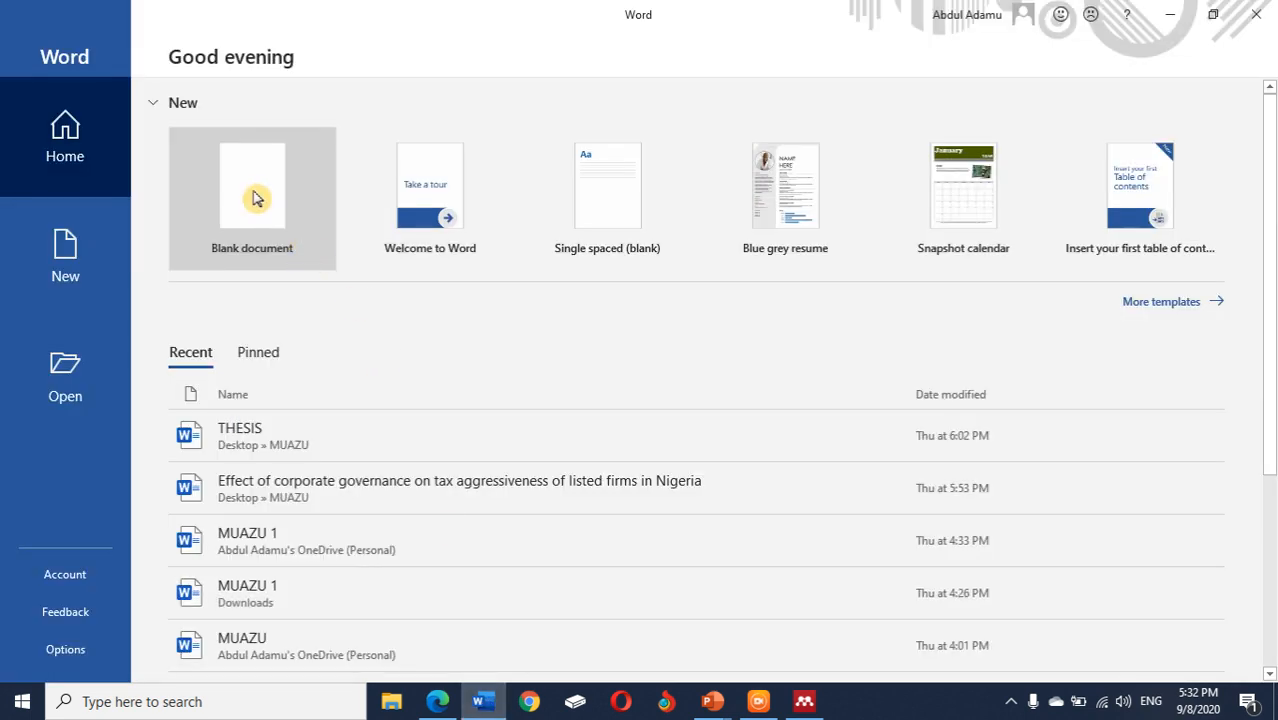
pyautogui.click(254, 199)
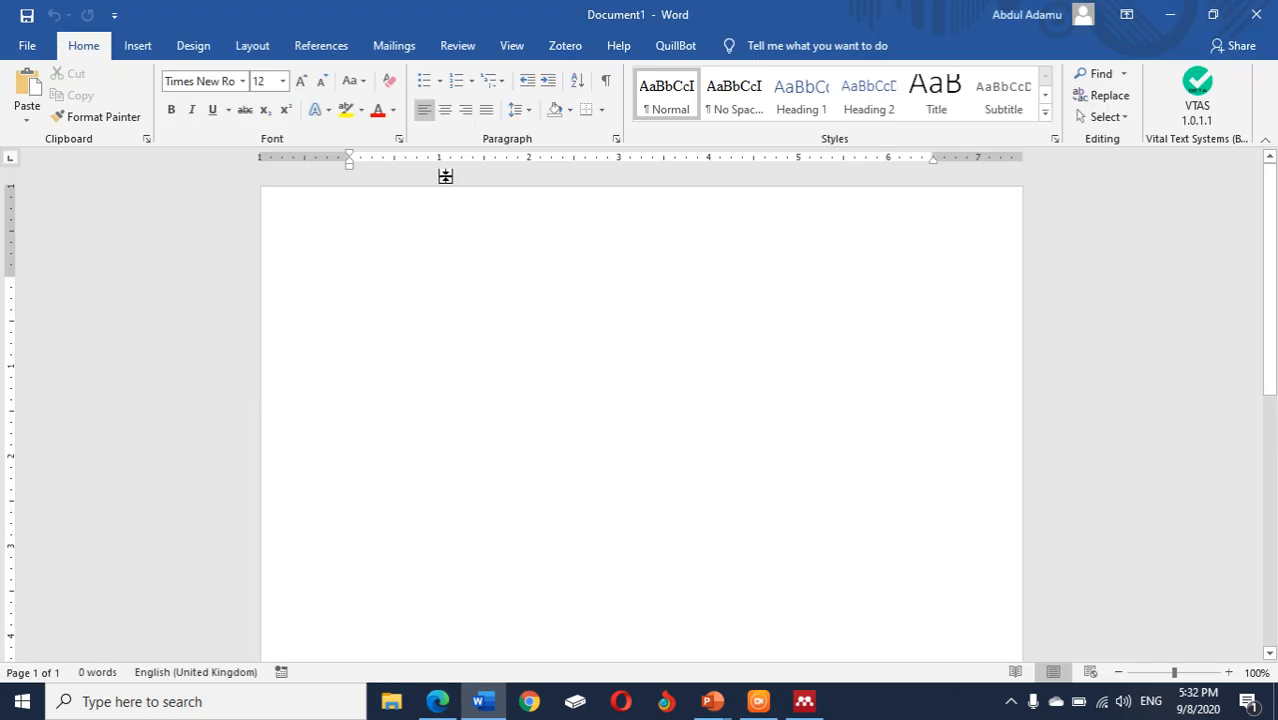
pyautogui.click(321, 46)
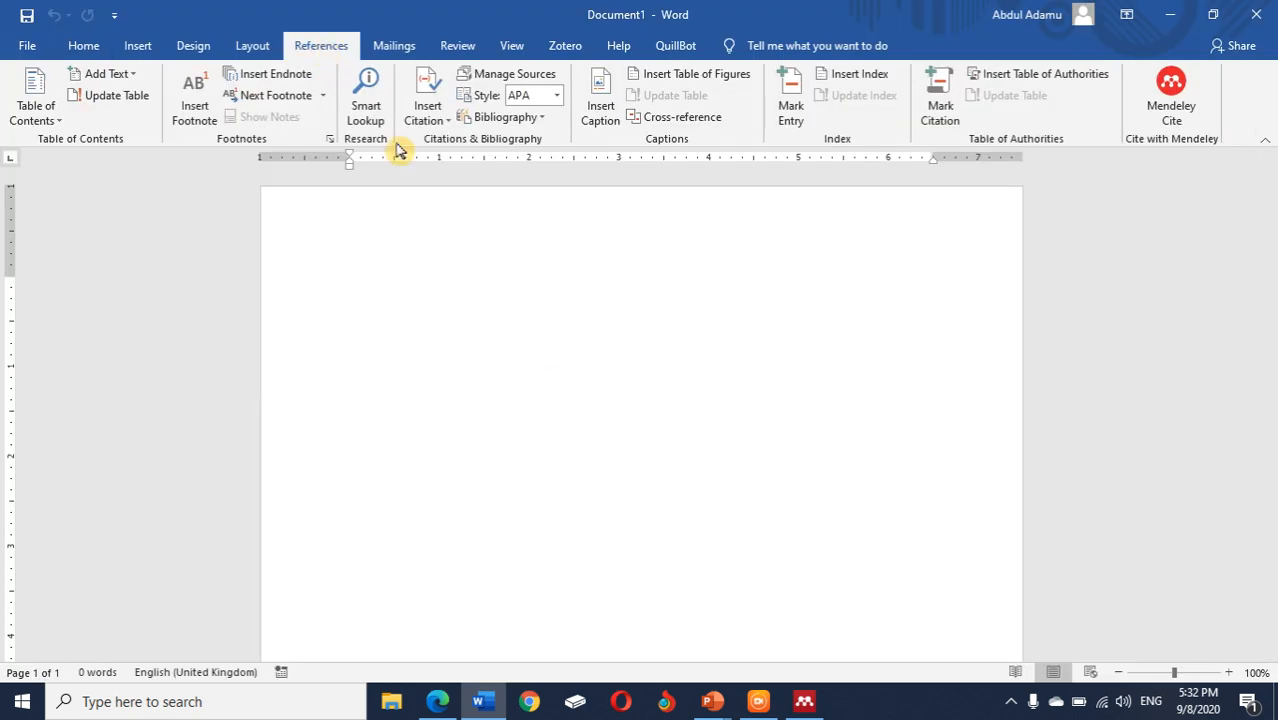
pyautogui.click(1165, 105)
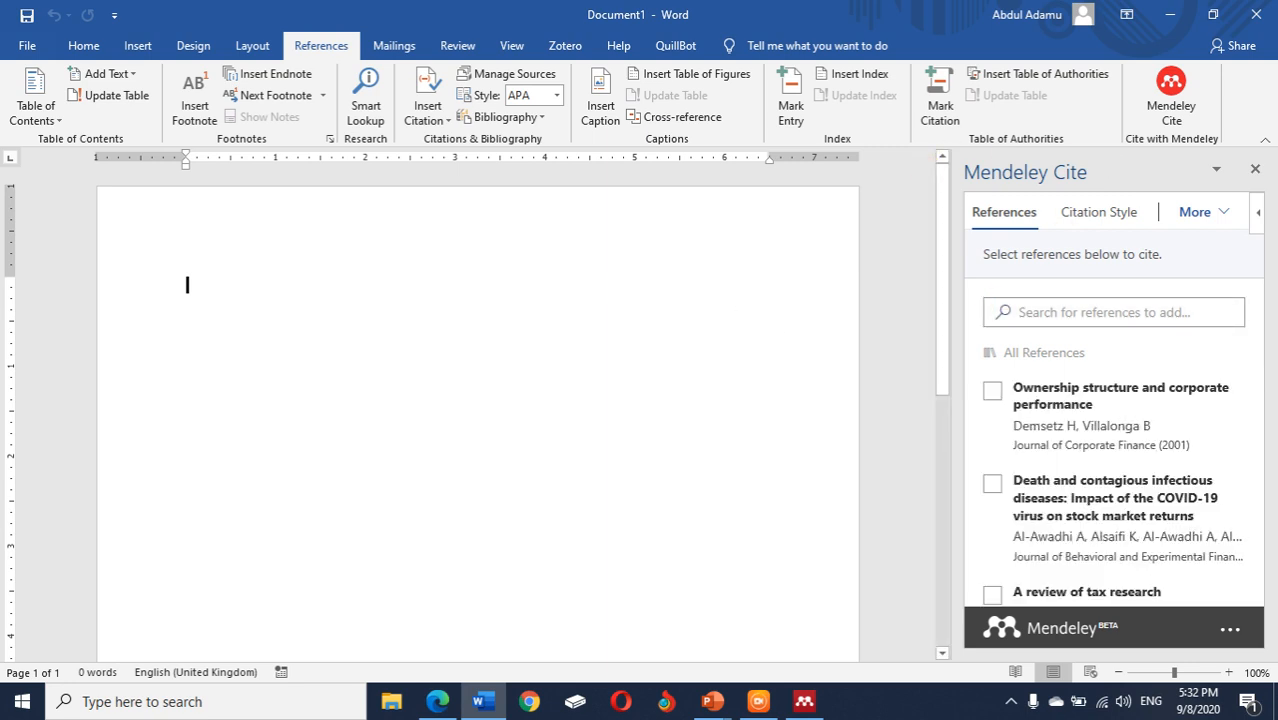
pyautogui.click(1255, 169)
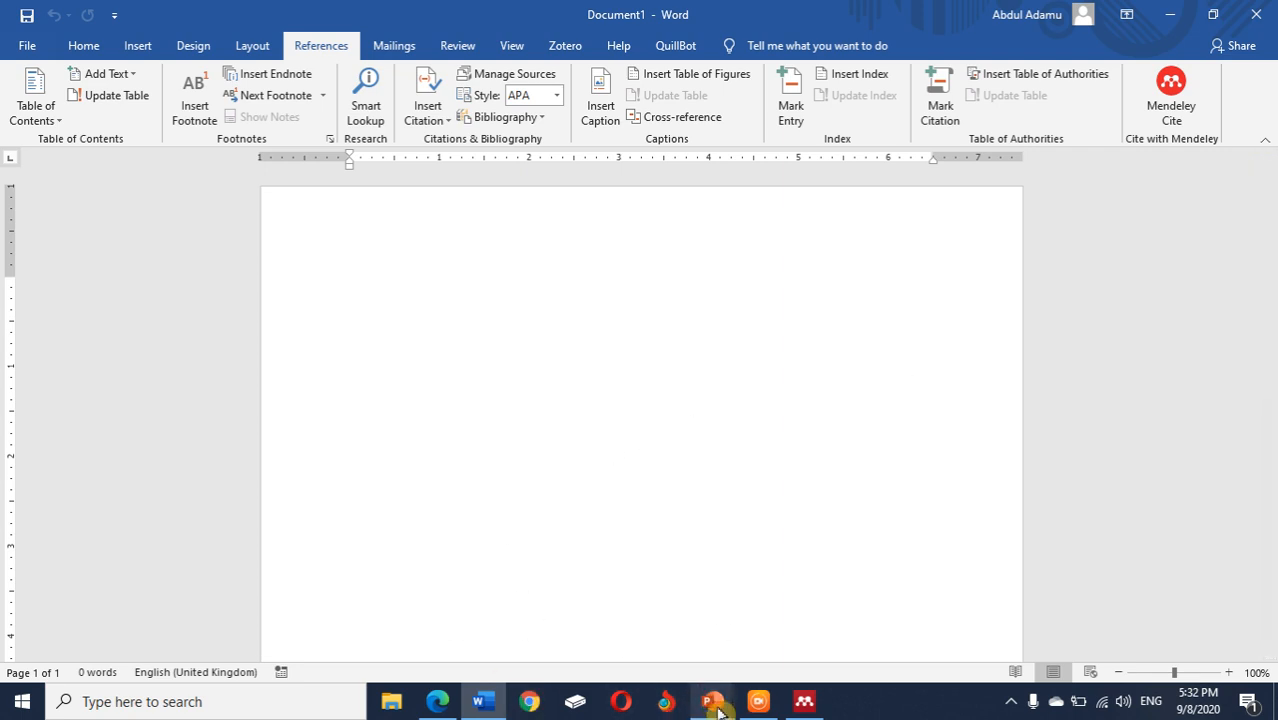
# Switch to the PowerPoint slide show and preview its topics, ending on the Populating Mendeley slide.
pyautogui.moveTo(718, 706)
pyautogui.click(778, 650)
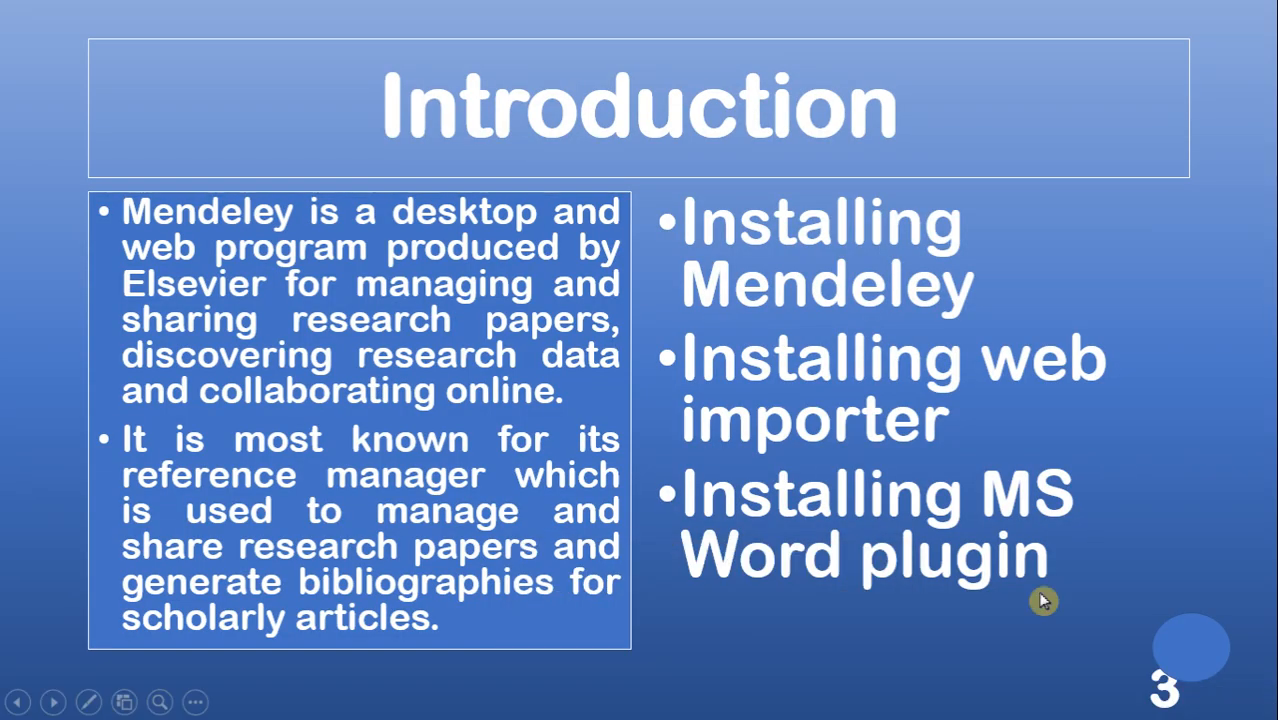
pyautogui.click(1189, 527)
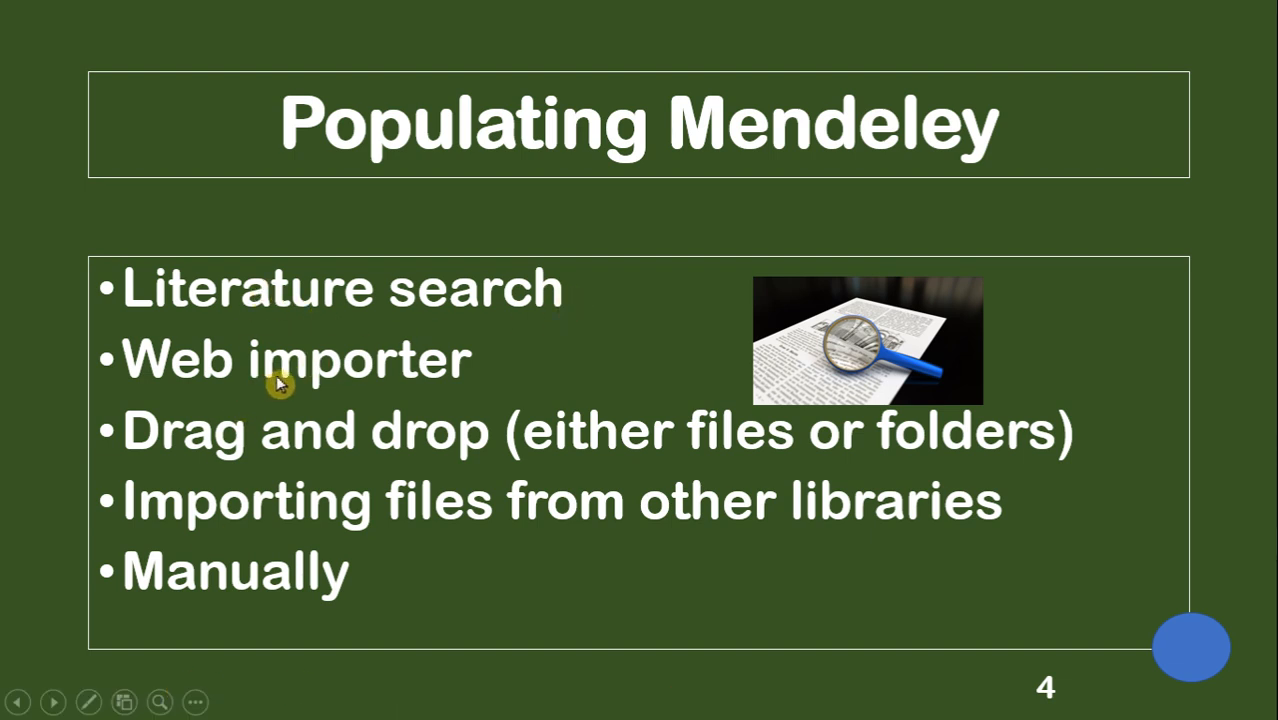
pyautogui.click(514, 396)
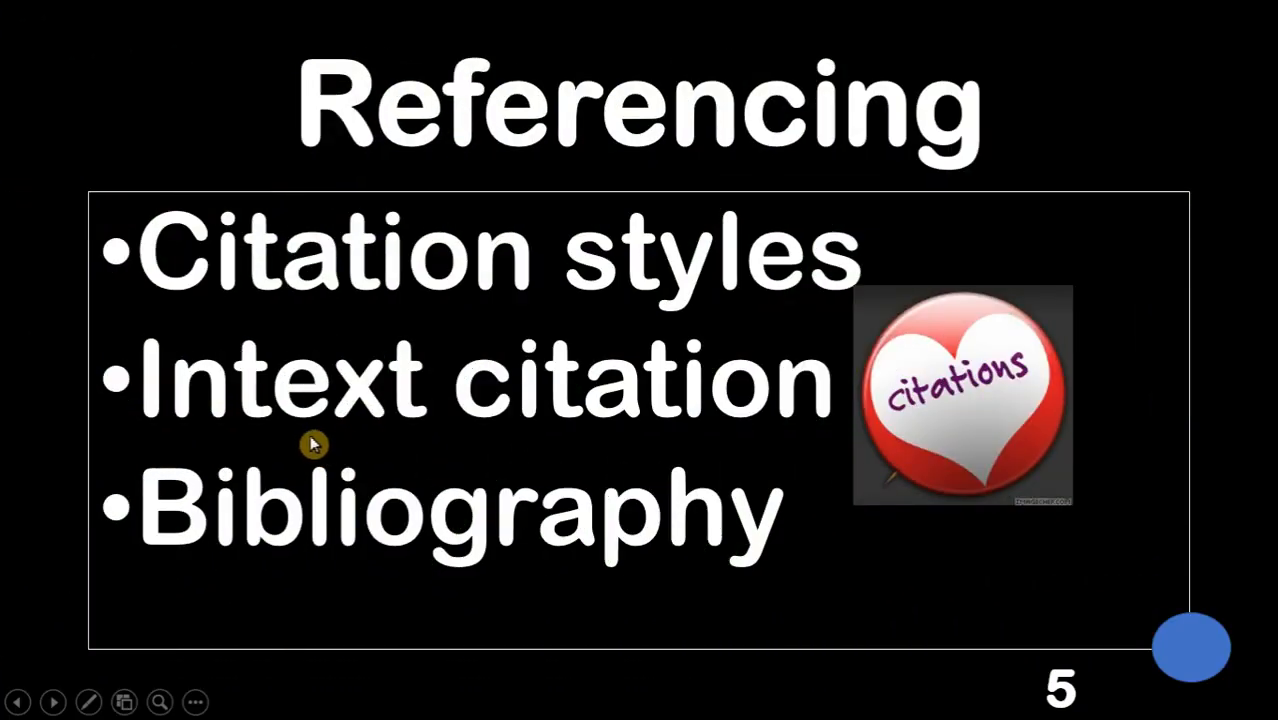
pyautogui.press('Left')
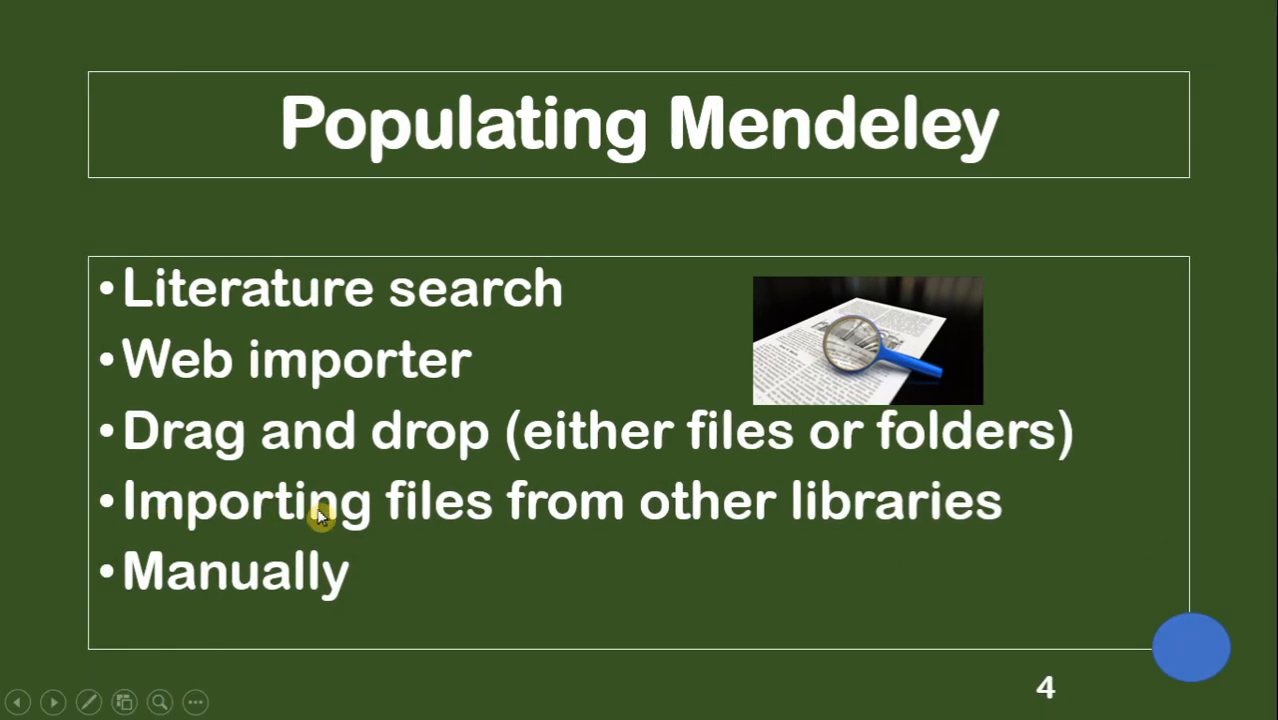
# Make the Windows taskbar visible over the slide show and switch to Mendeley Desktop.
pyautogui.click(194, 704)
pyautogui.moveTo(234, 440)
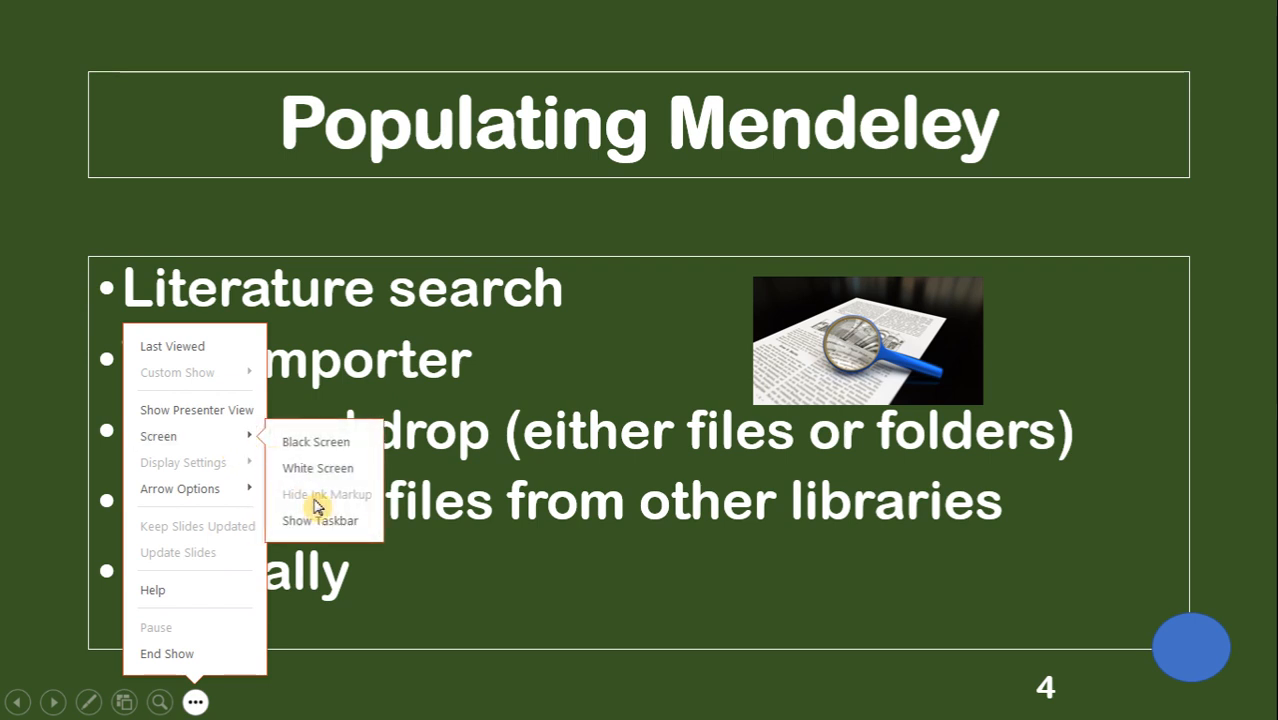
pyautogui.click(322, 521)
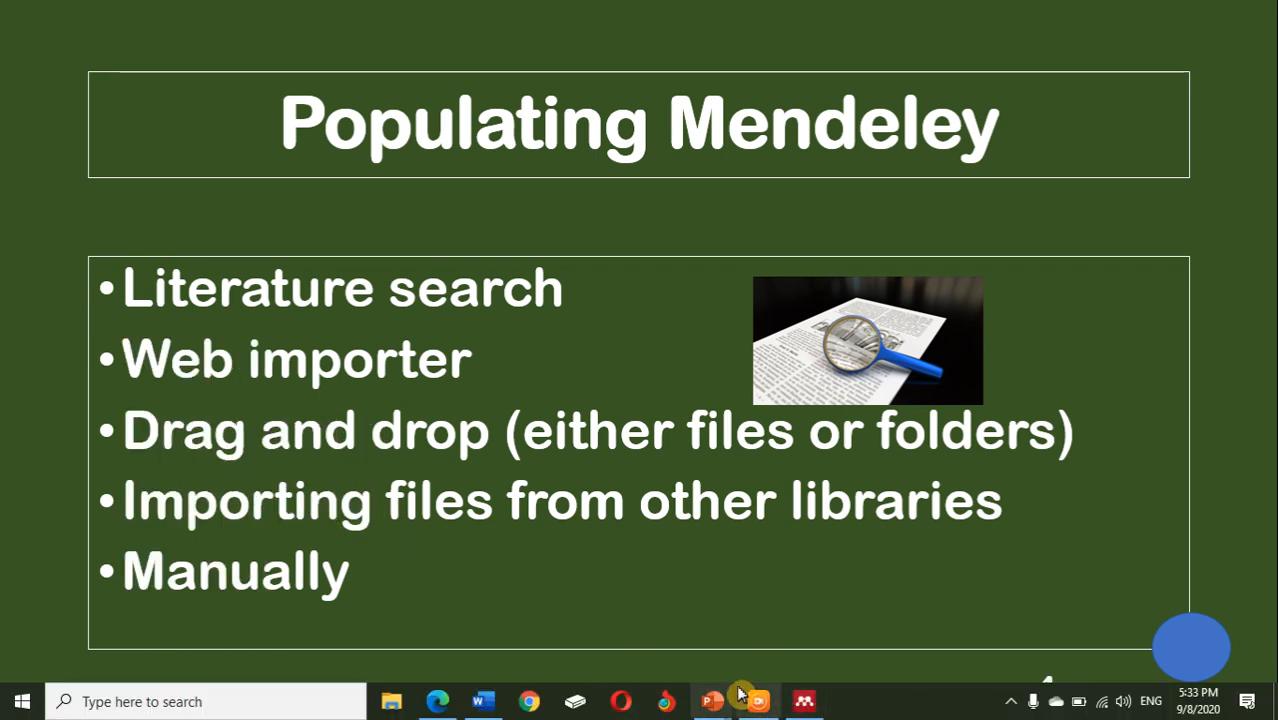
pyautogui.click(805, 703)
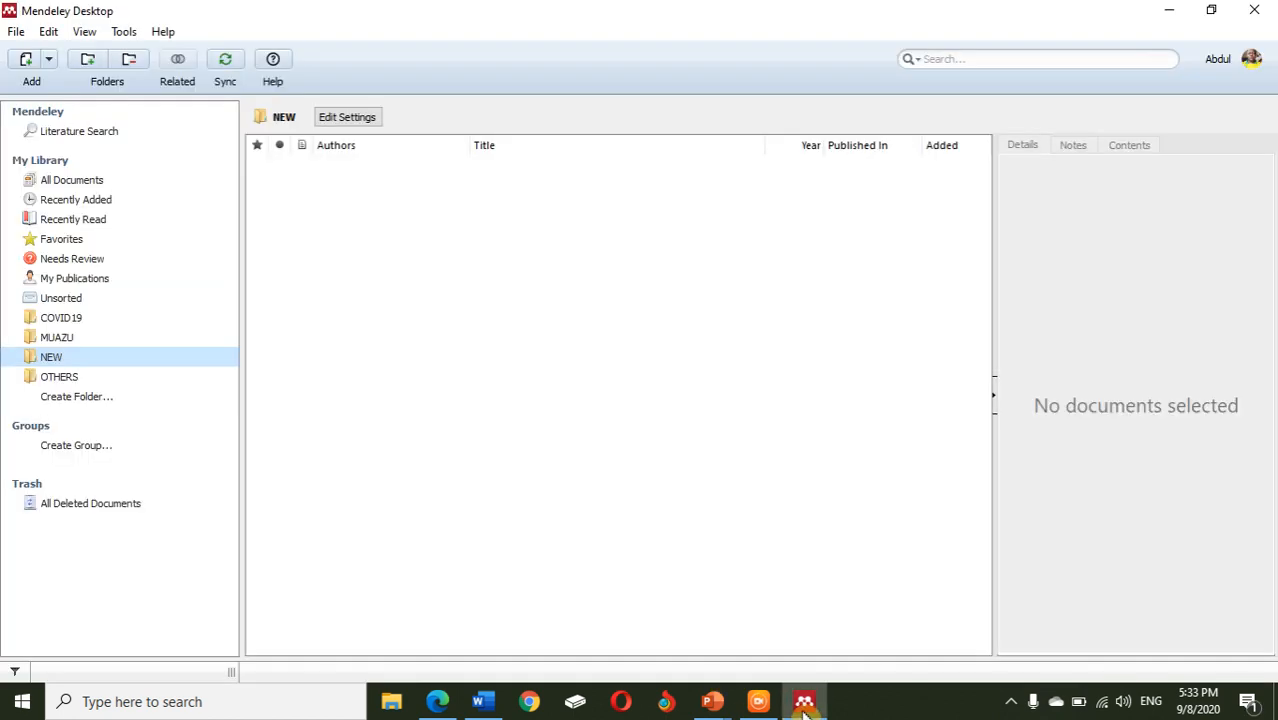
# Search Mendeley's literature catalog for "ownership structure and firm performance" and view the details of the first two results.
pyautogui.click(105, 138)
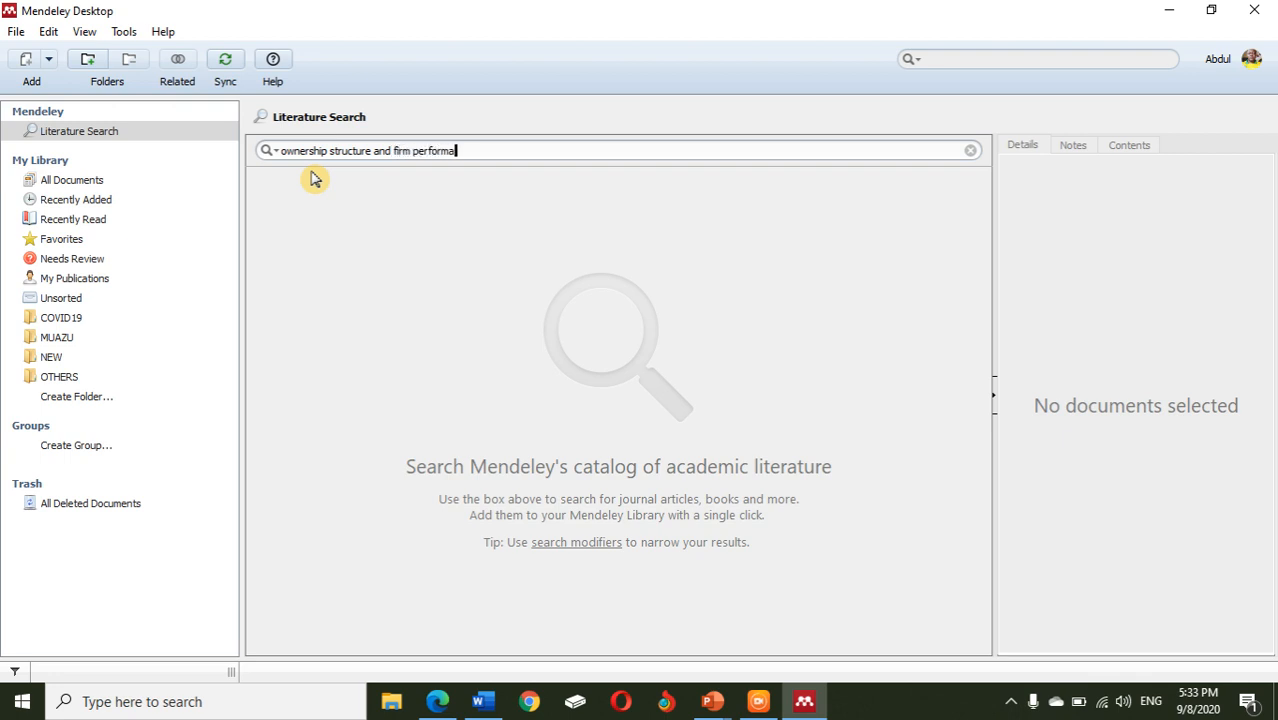
pyautogui.press('Return')
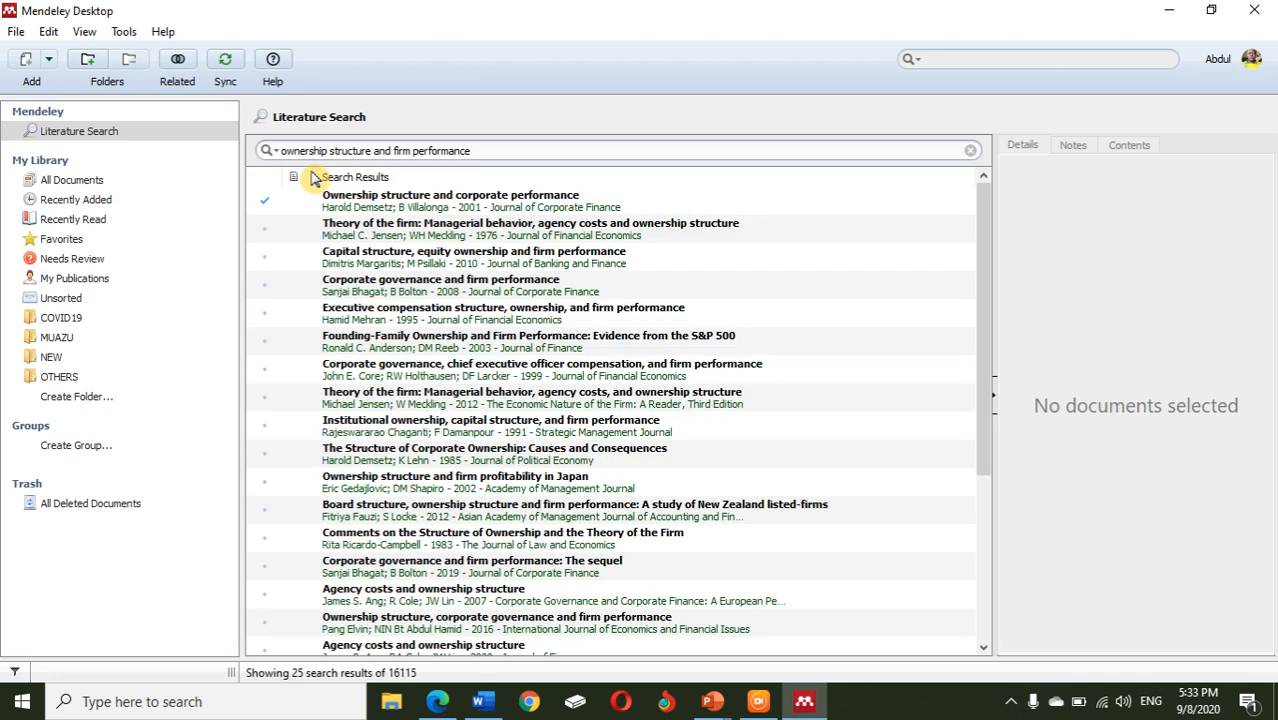
pyautogui.click(520, 238)
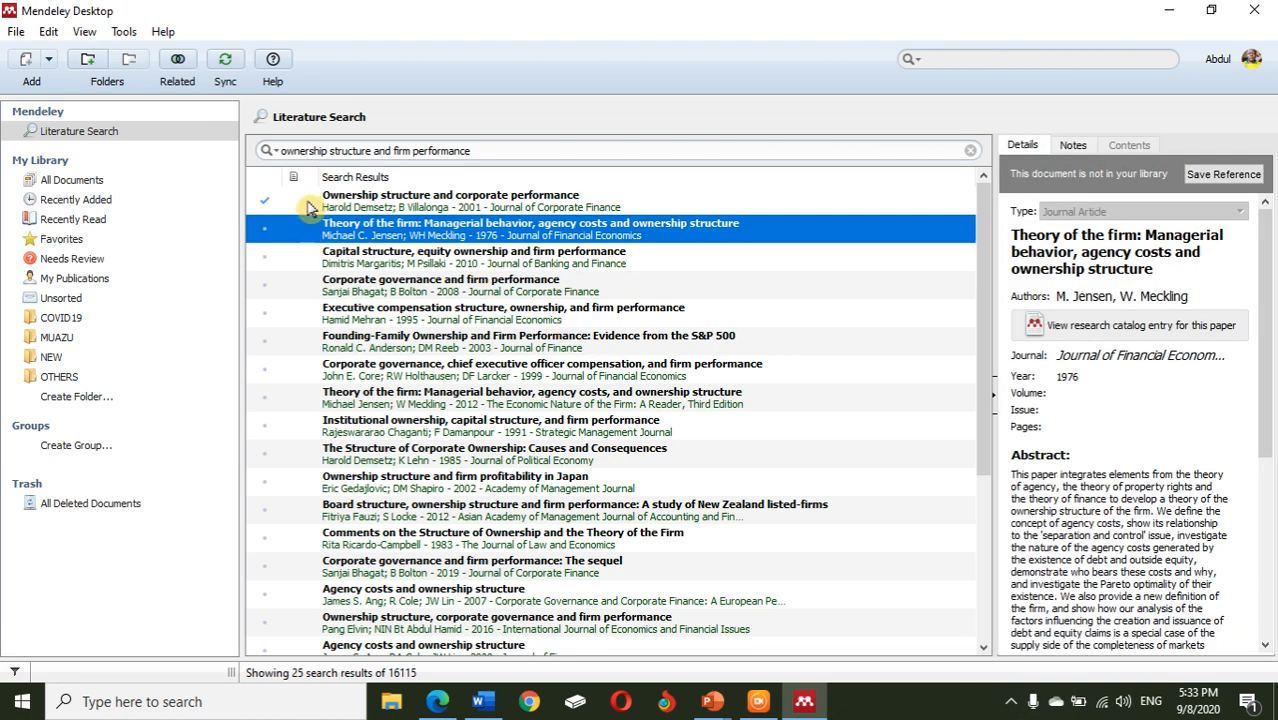
pyautogui.click(365, 205)
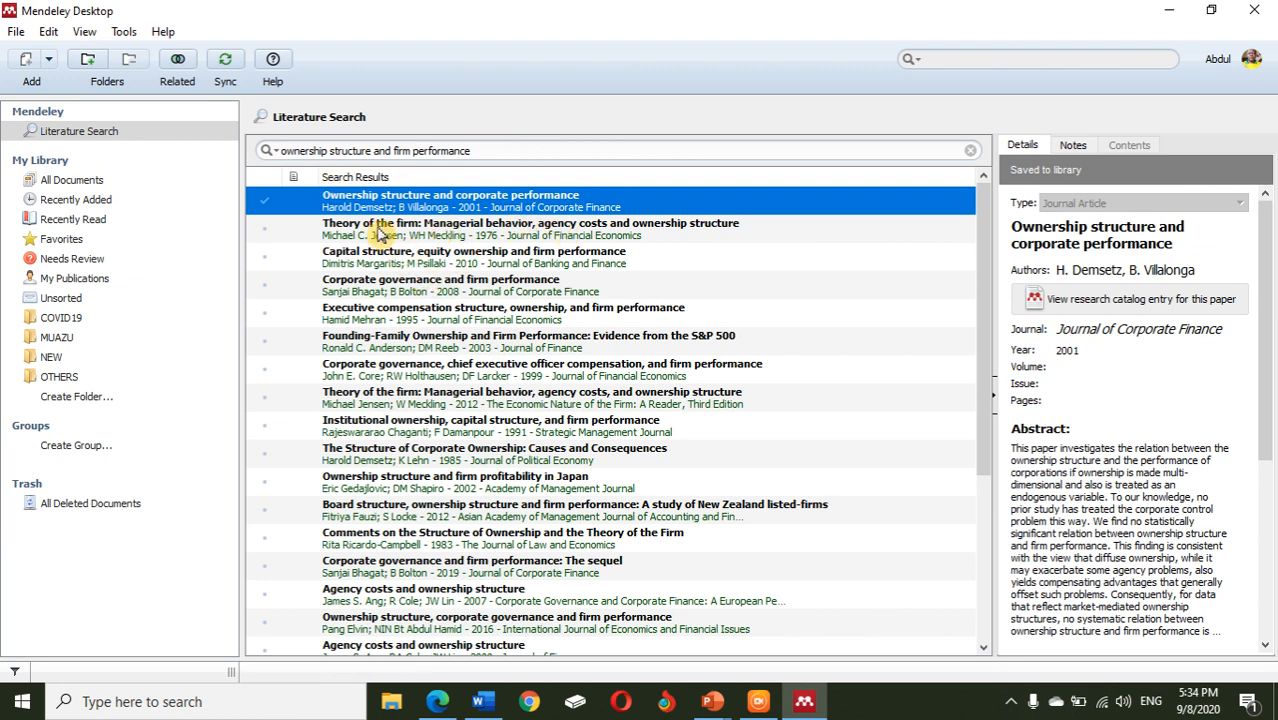
pyautogui.click(386, 233)
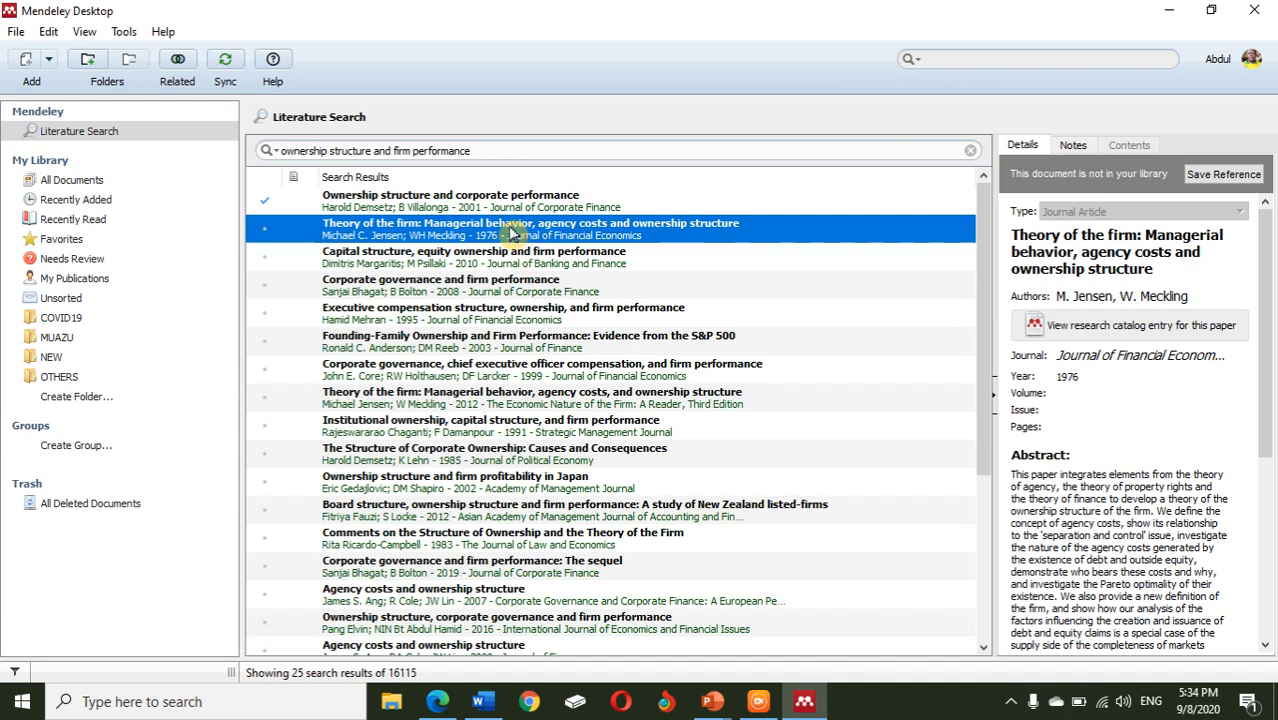
# Add the 1976 "Theory of the firm" and the "Institutional ownership, capital structure, and firm performance" results to the NEW folder, checking its contents.
pyautogui.click(56, 364)
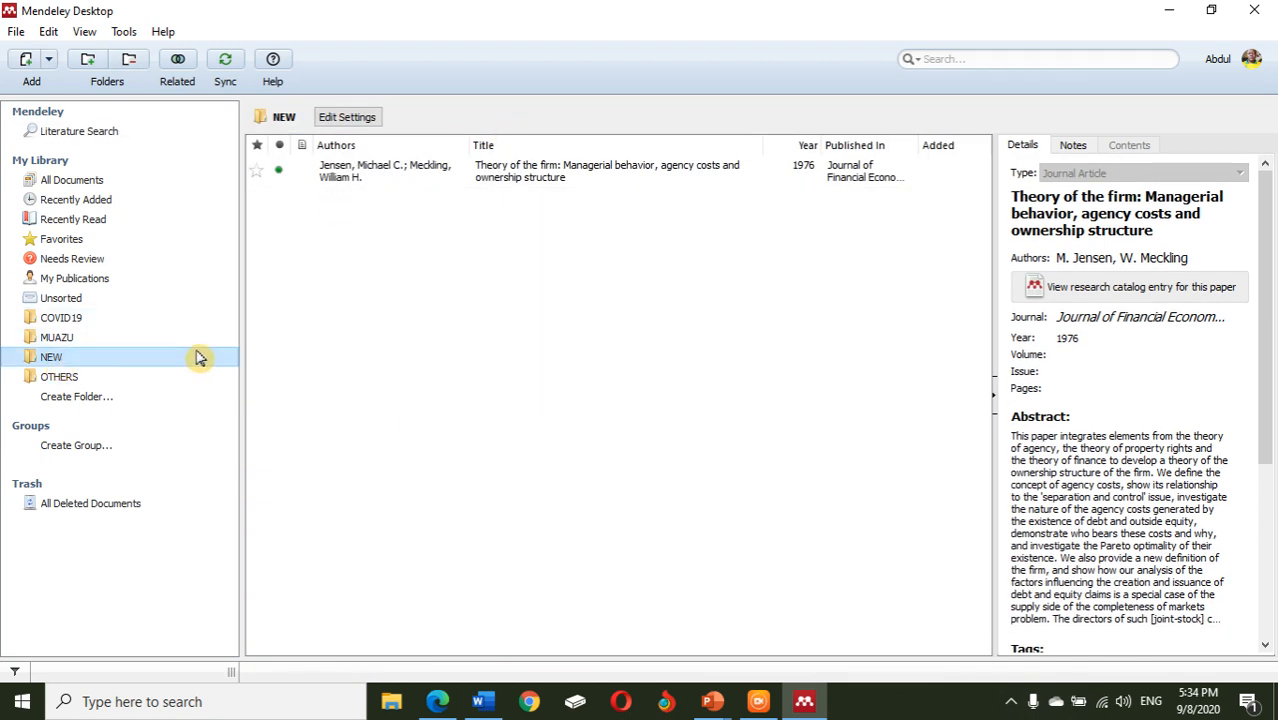
pyautogui.click(99, 143)
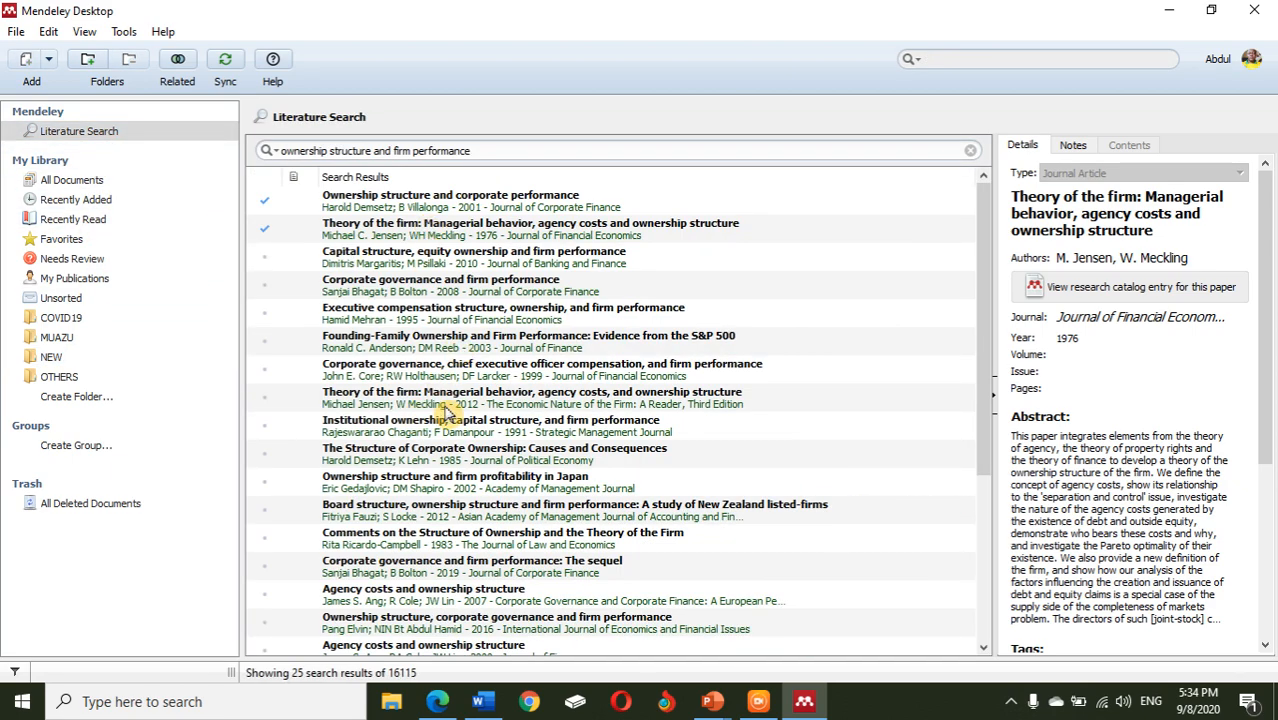
pyautogui.moveTo(432, 428); pyautogui.dragTo(60, 360)
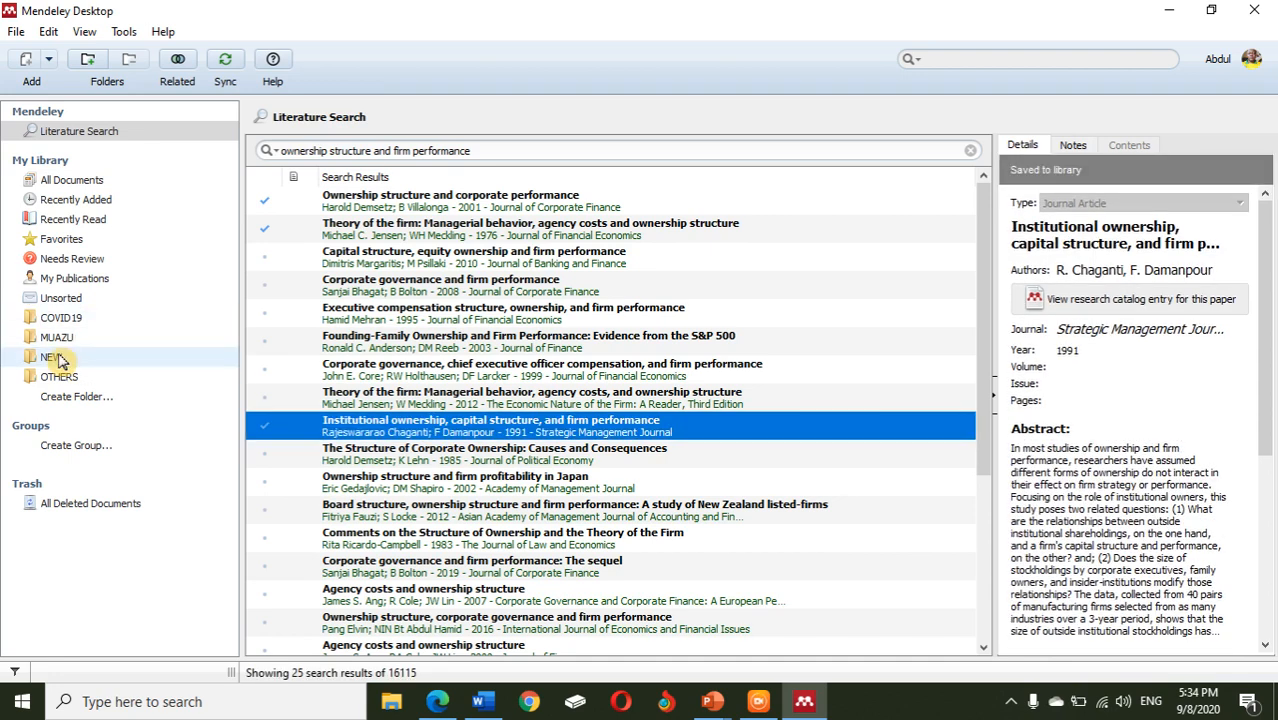
pyautogui.click(55, 358)
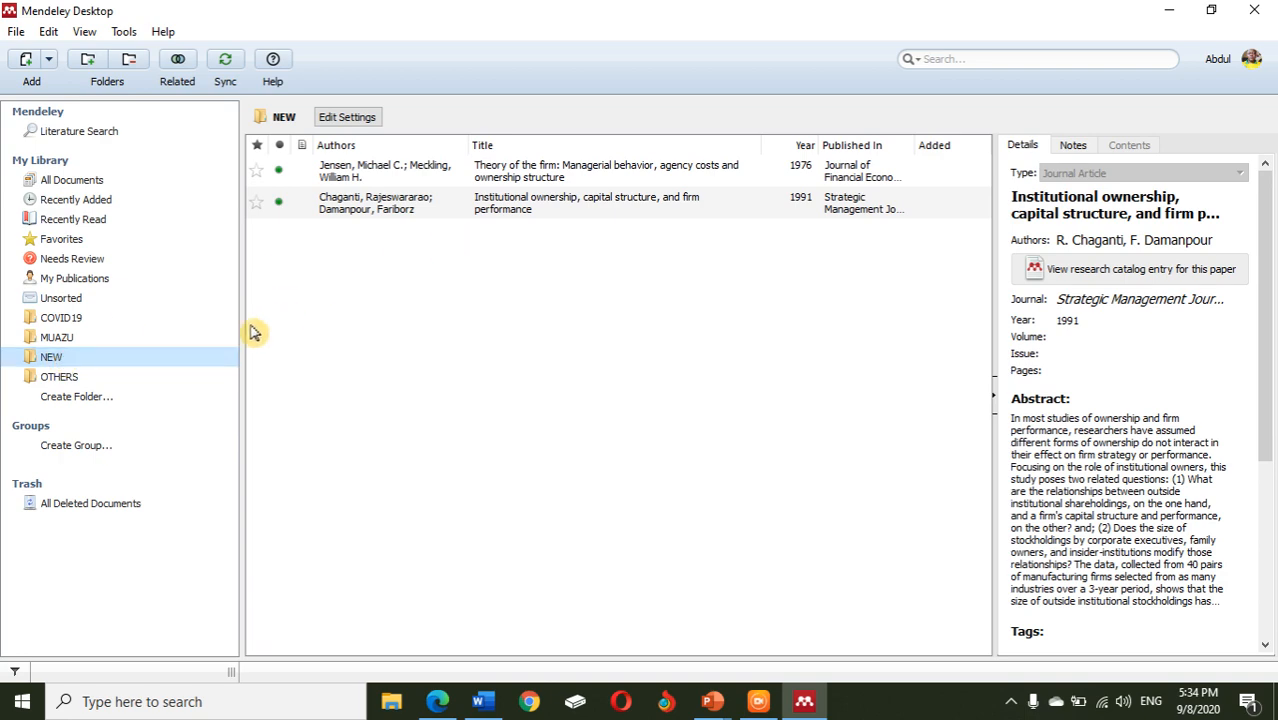
pyautogui.click(128, 133)
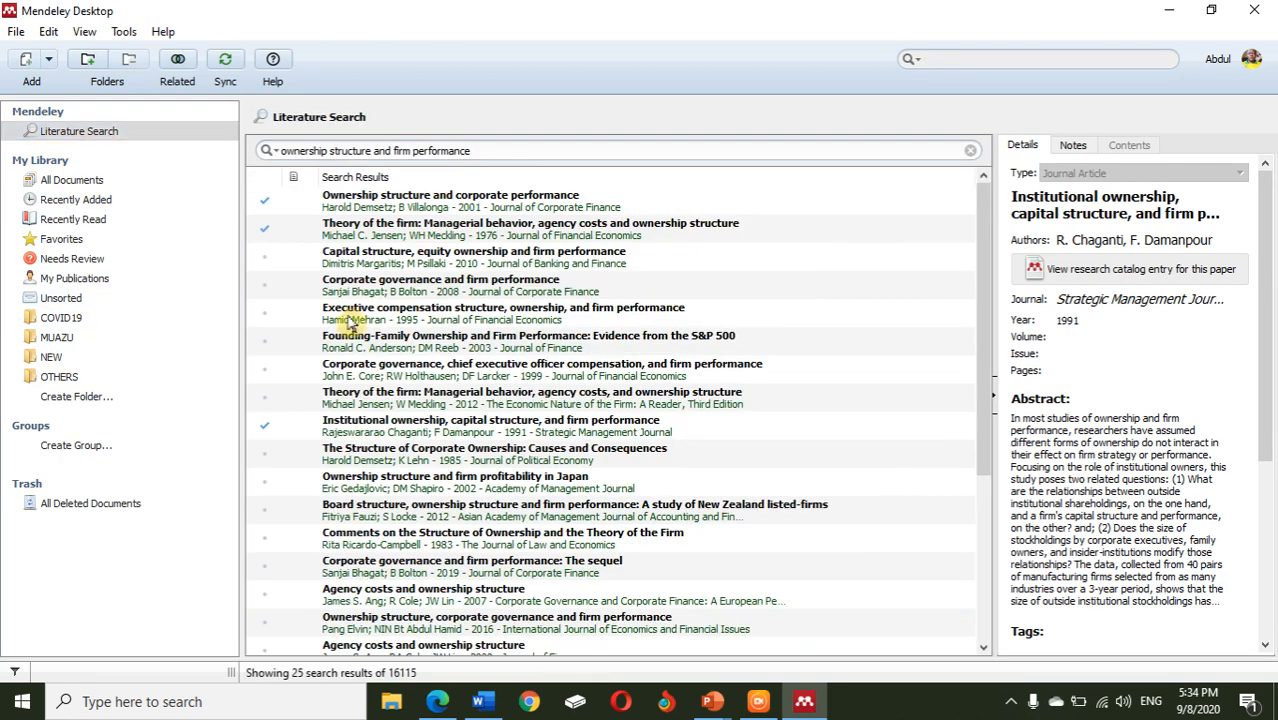
# Add the "Ownership structure, corporate governance and firm performance" result and the New Zealand board structure study to the NEW folder and view it.
pyautogui.moveTo(416, 626); pyautogui.dragTo(73, 364)
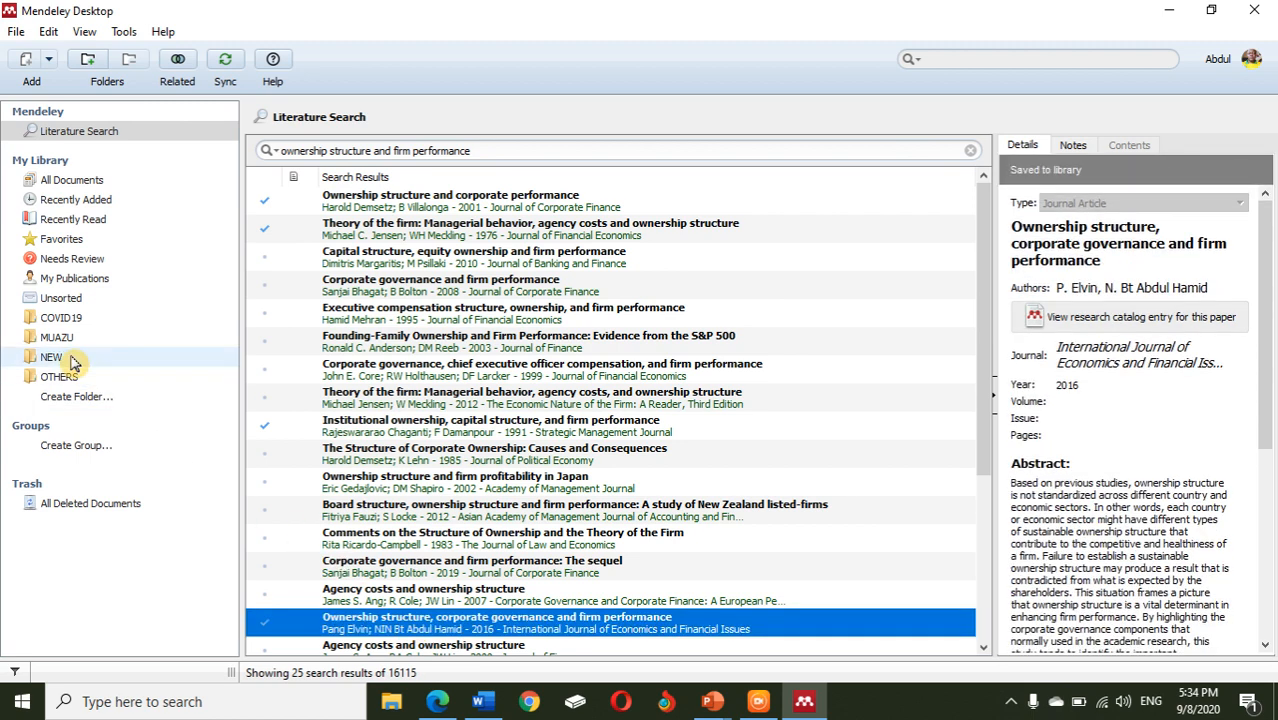
pyautogui.click(385, 514)
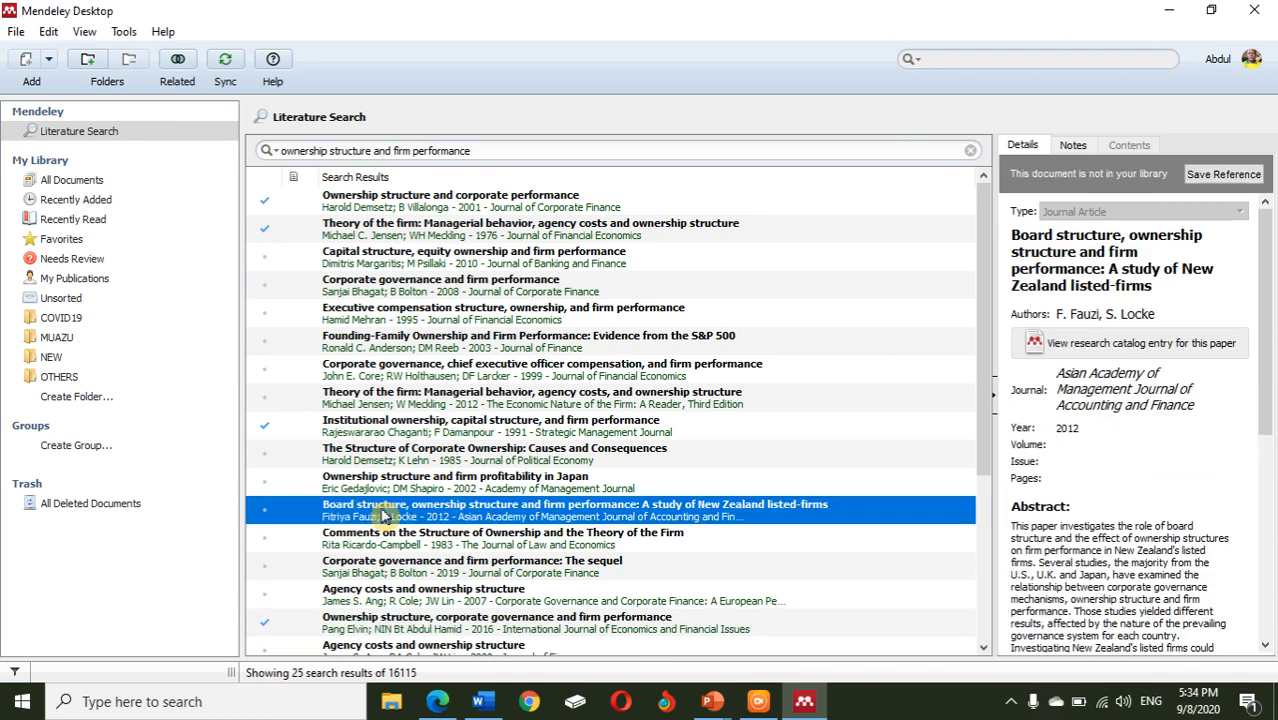
pyautogui.moveTo(385, 514); pyautogui.dragTo(100, 365)
pyautogui.click(97, 364)
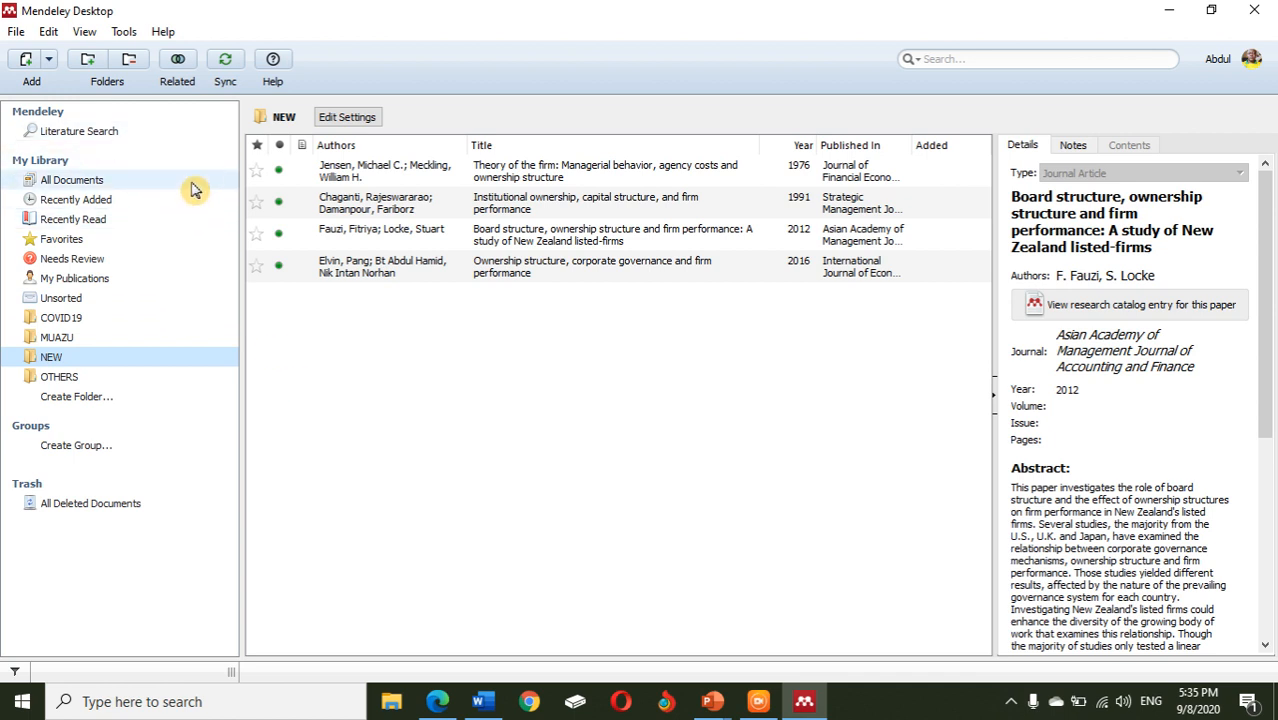
# Switch to the Edge browser and open Google Scholar in a new tab.
pyautogui.click(440, 705)
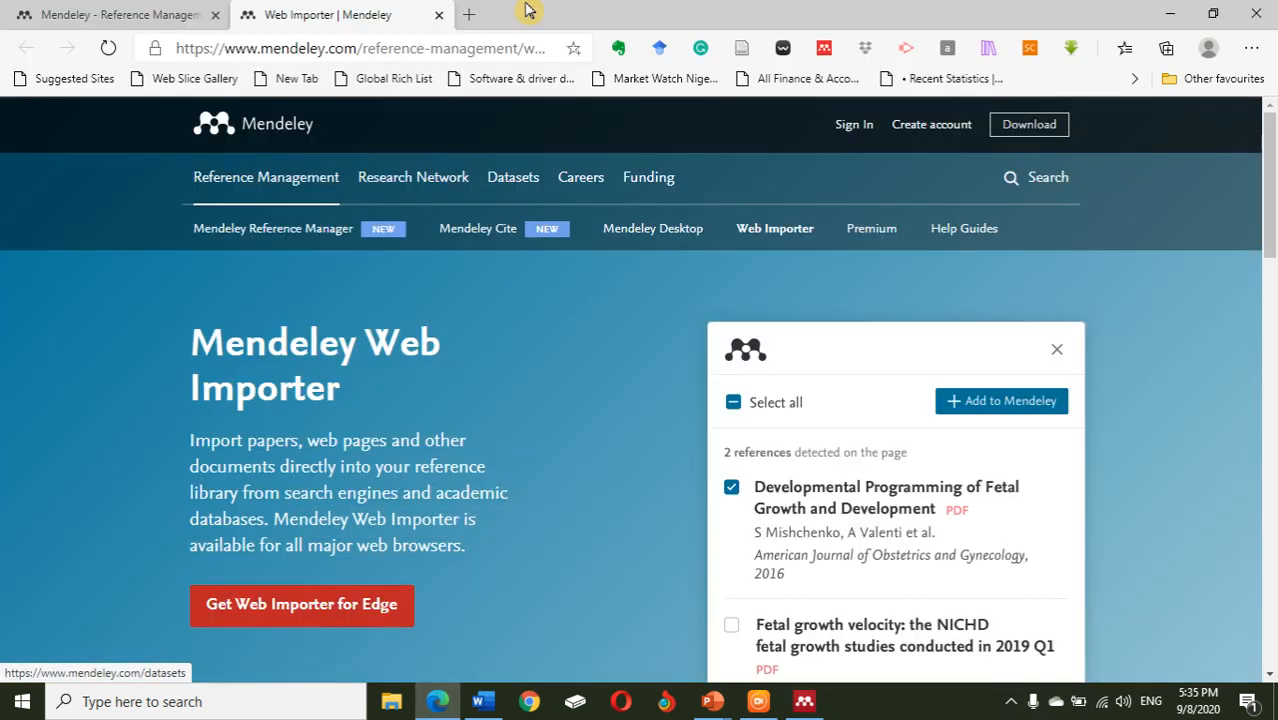
pyautogui.click(476, 16)
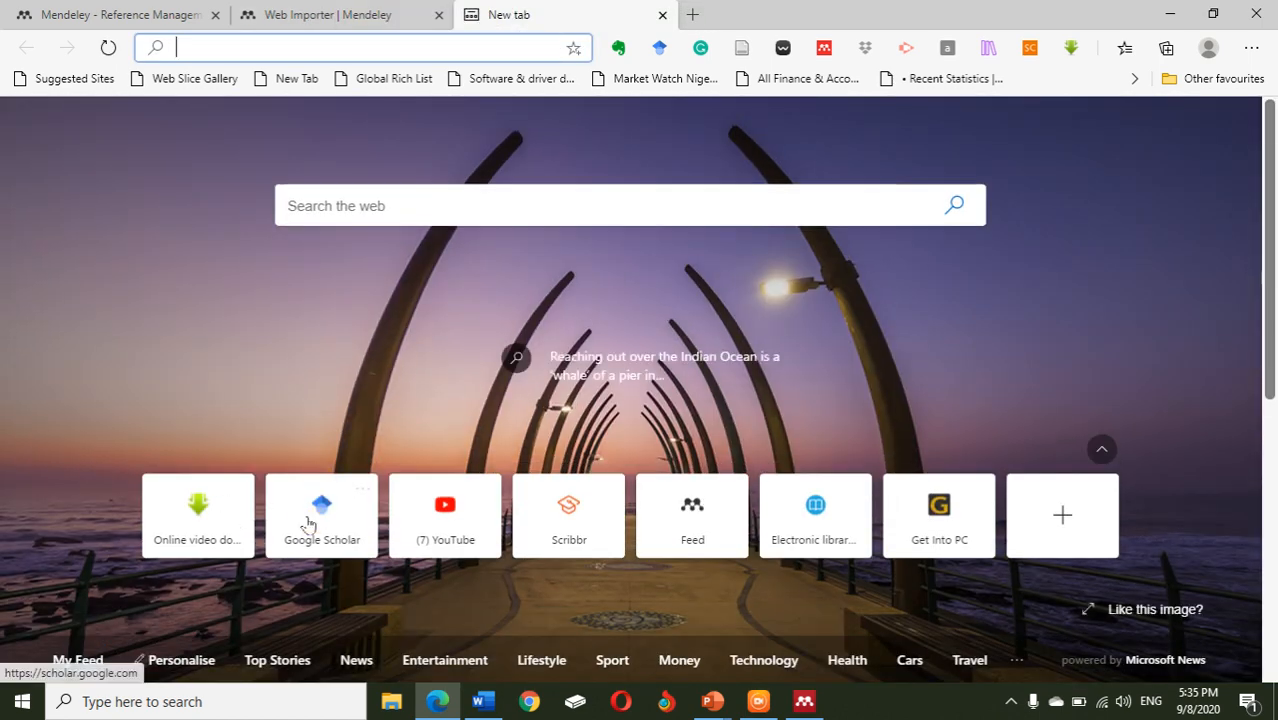
pyautogui.click(309, 524)
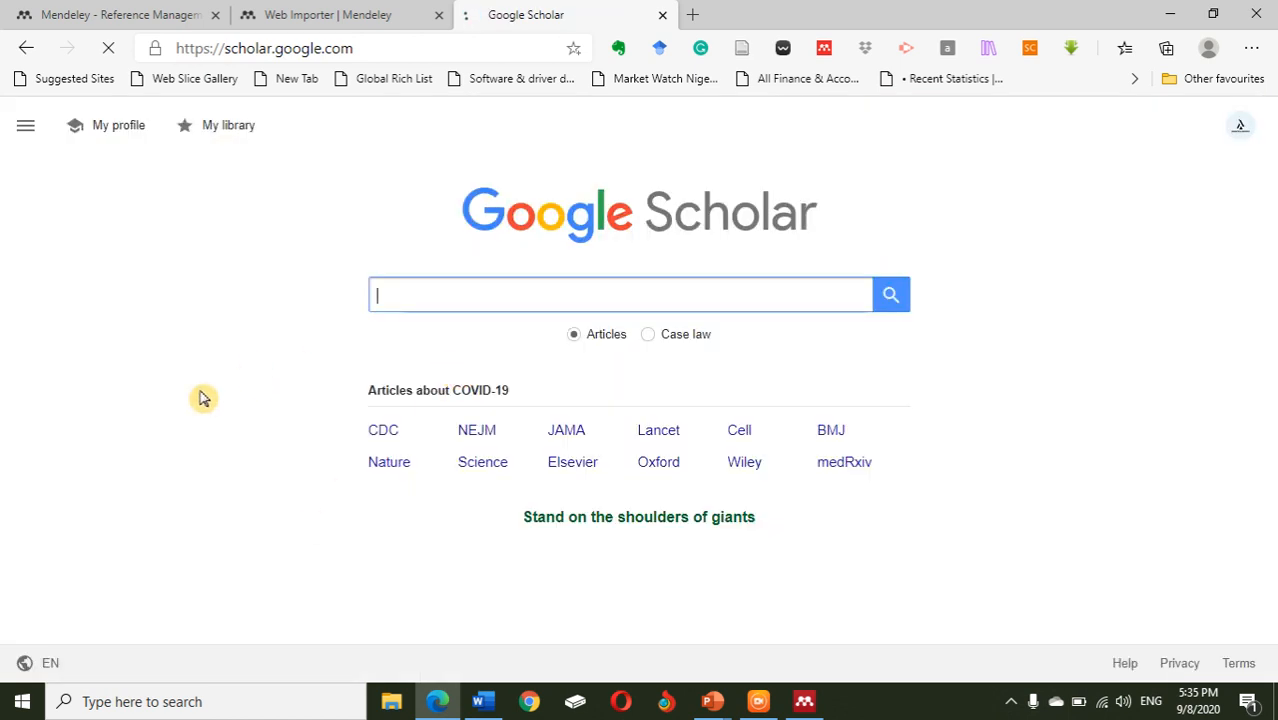
# Search Google Scholar for "ownership structures" and "firm performance" and limit the results to articles since 2020.
pyautogui.write('owner')
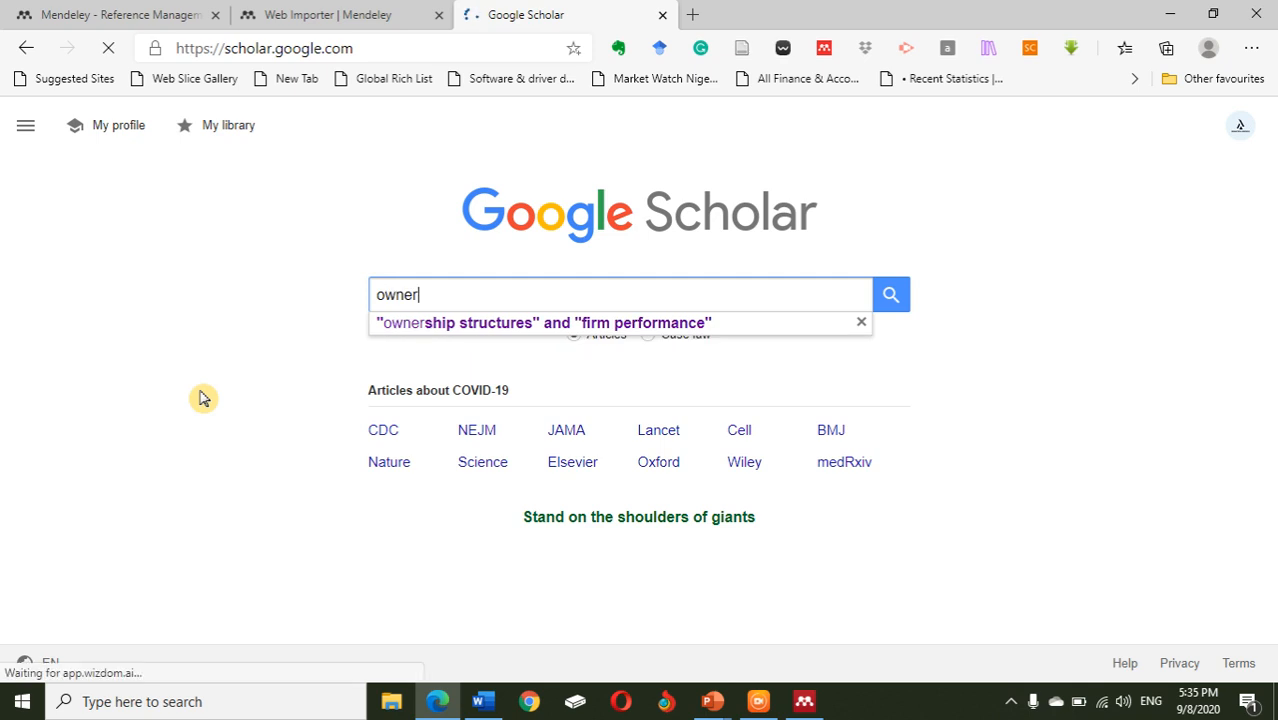
pyautogui.click(465, 324)
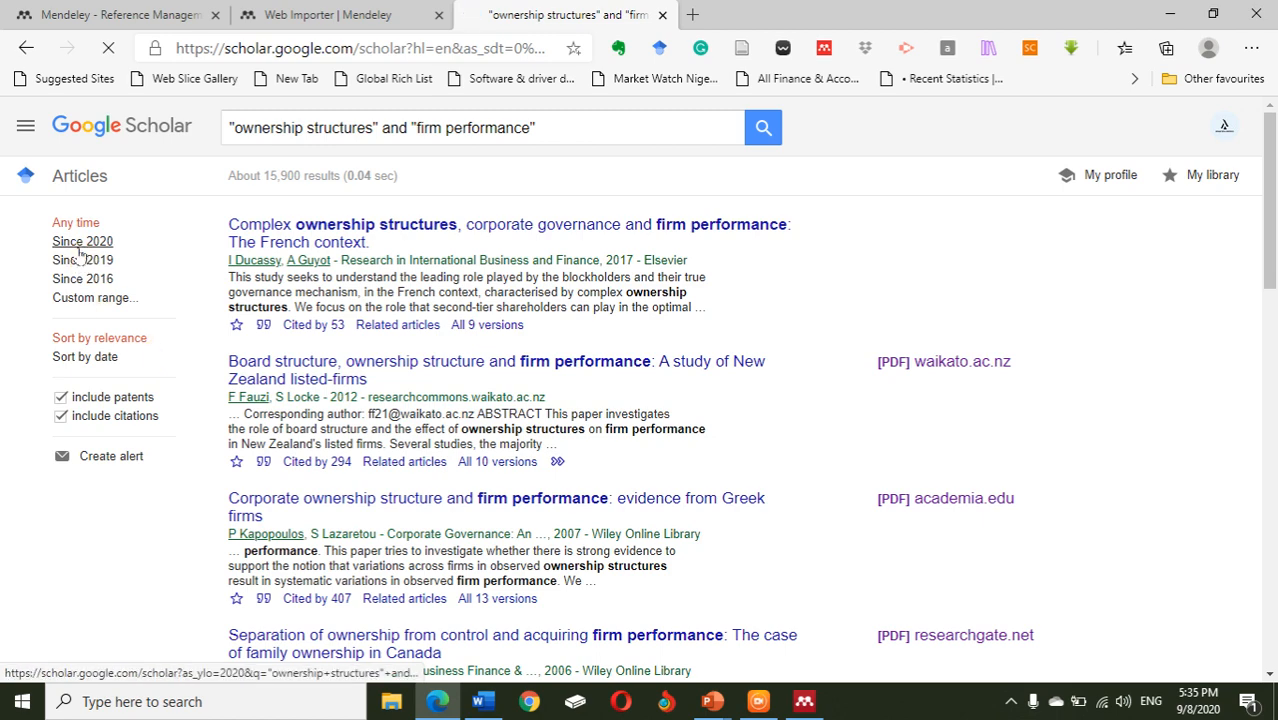
pyautogui.click(78, 246)
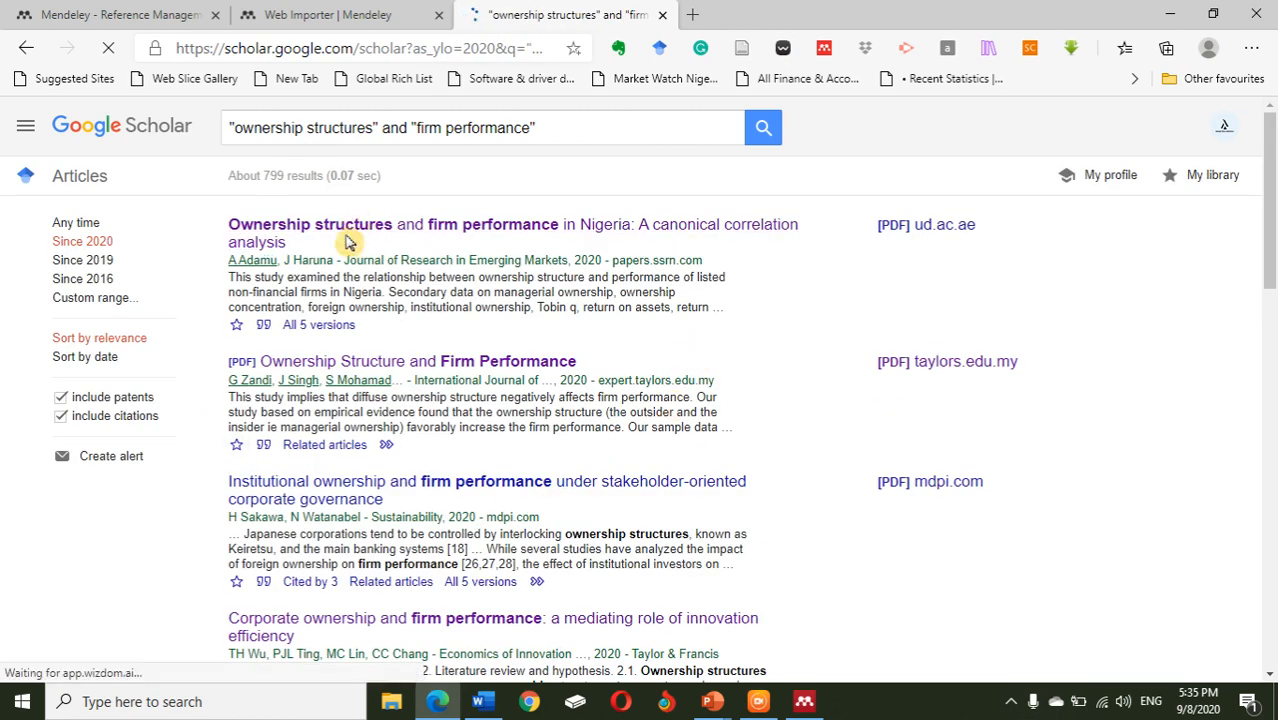
# Open the Nigeria canonical correlation paper, import it with its PDF into the NEW collection using Mendeley Web Importer, and review the other detected references.
pyautogui.click(427, 229)
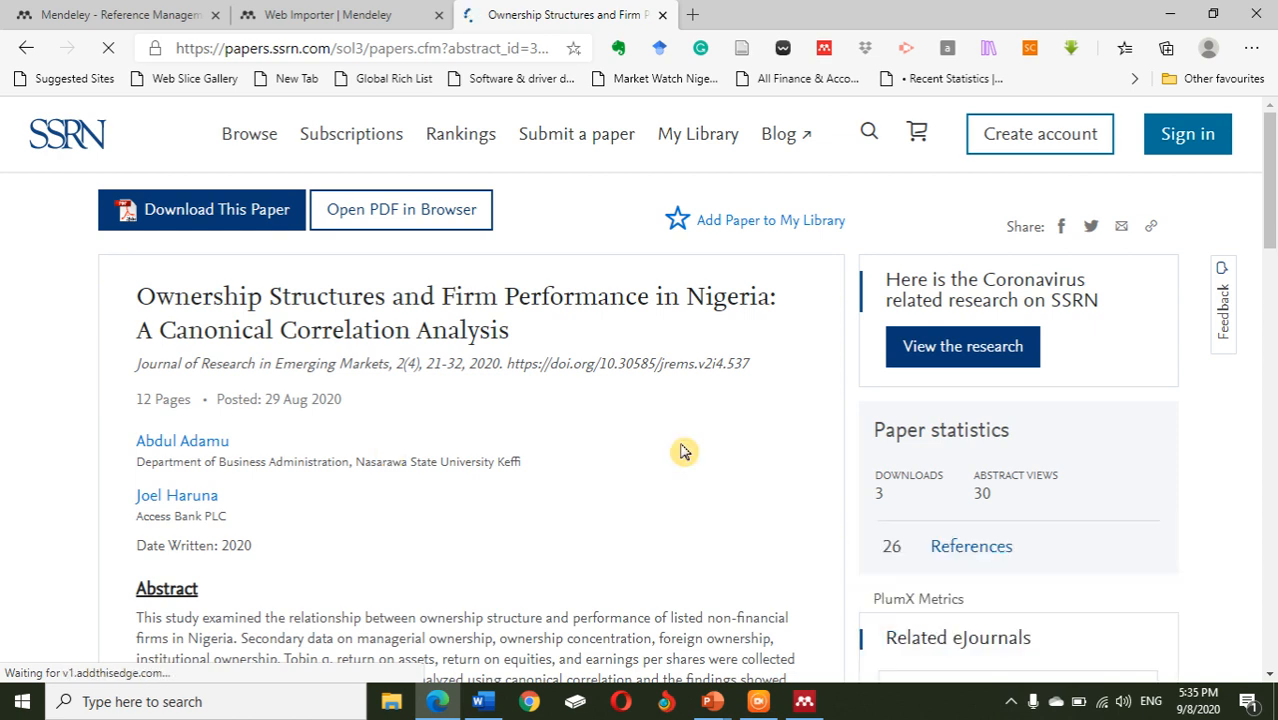
pyautogui.click(823, 52)
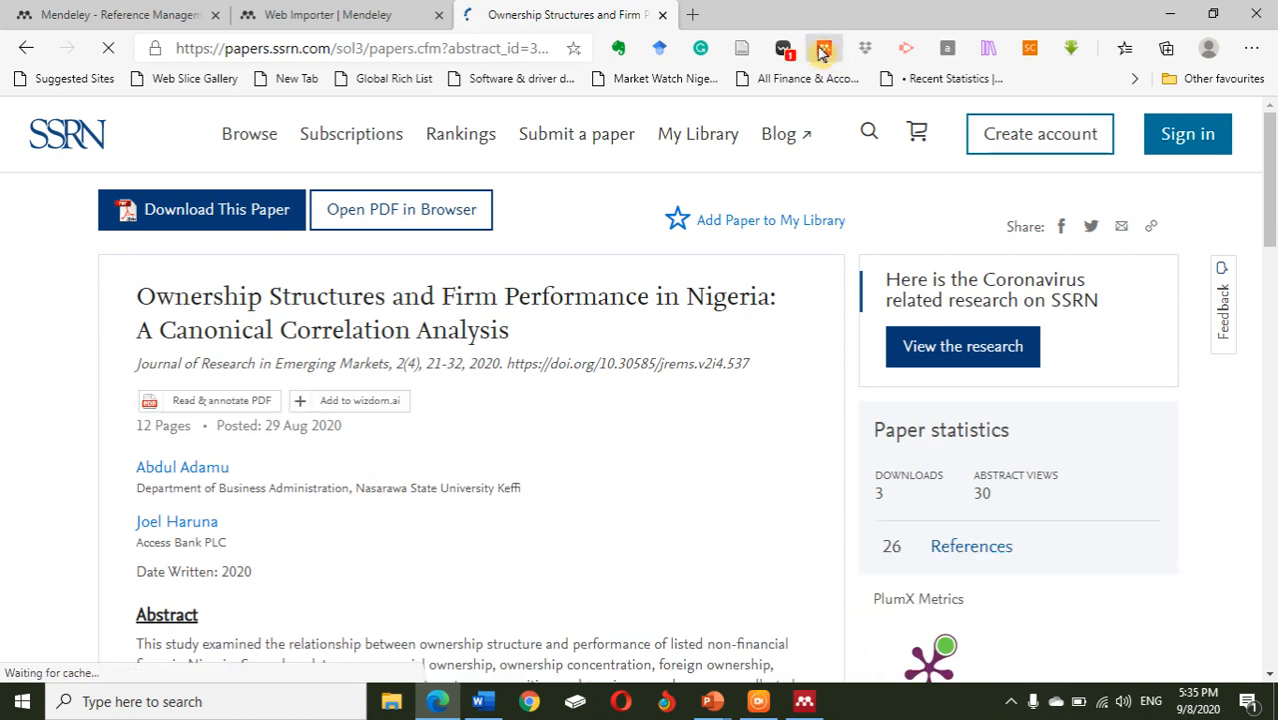
pyautogui.click(826, 52)
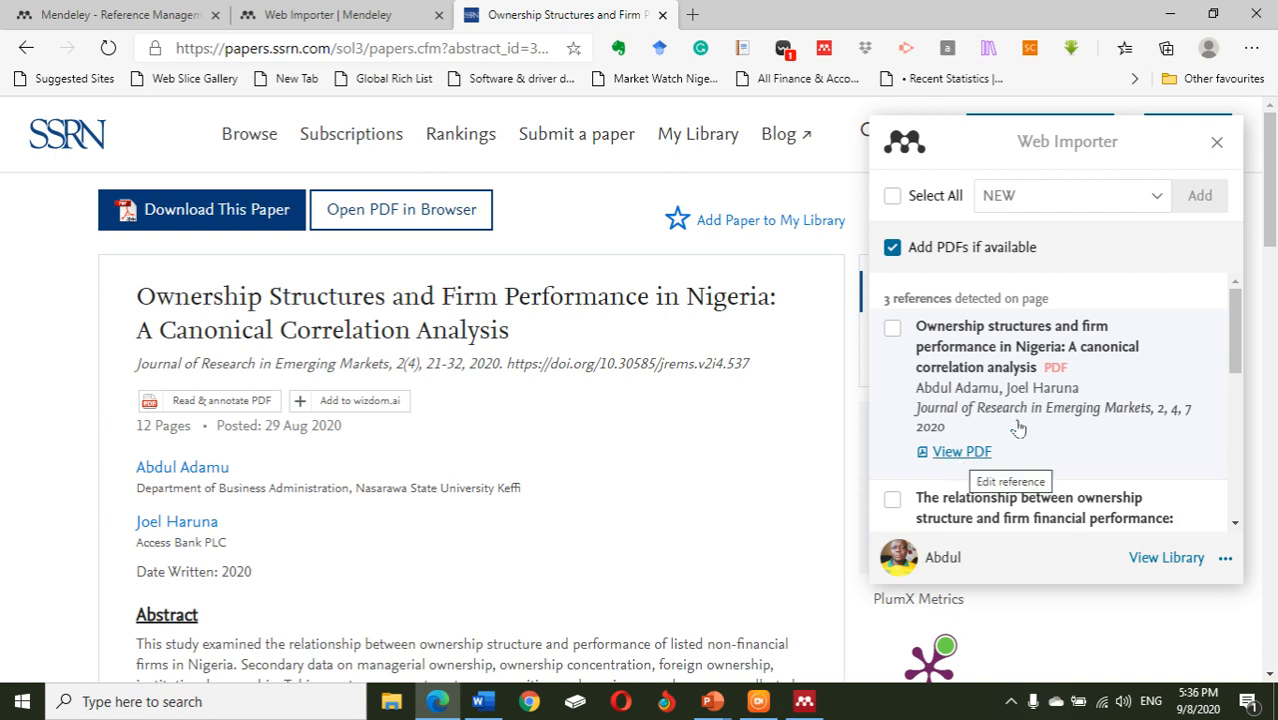
pyautogui.click(892, 331)
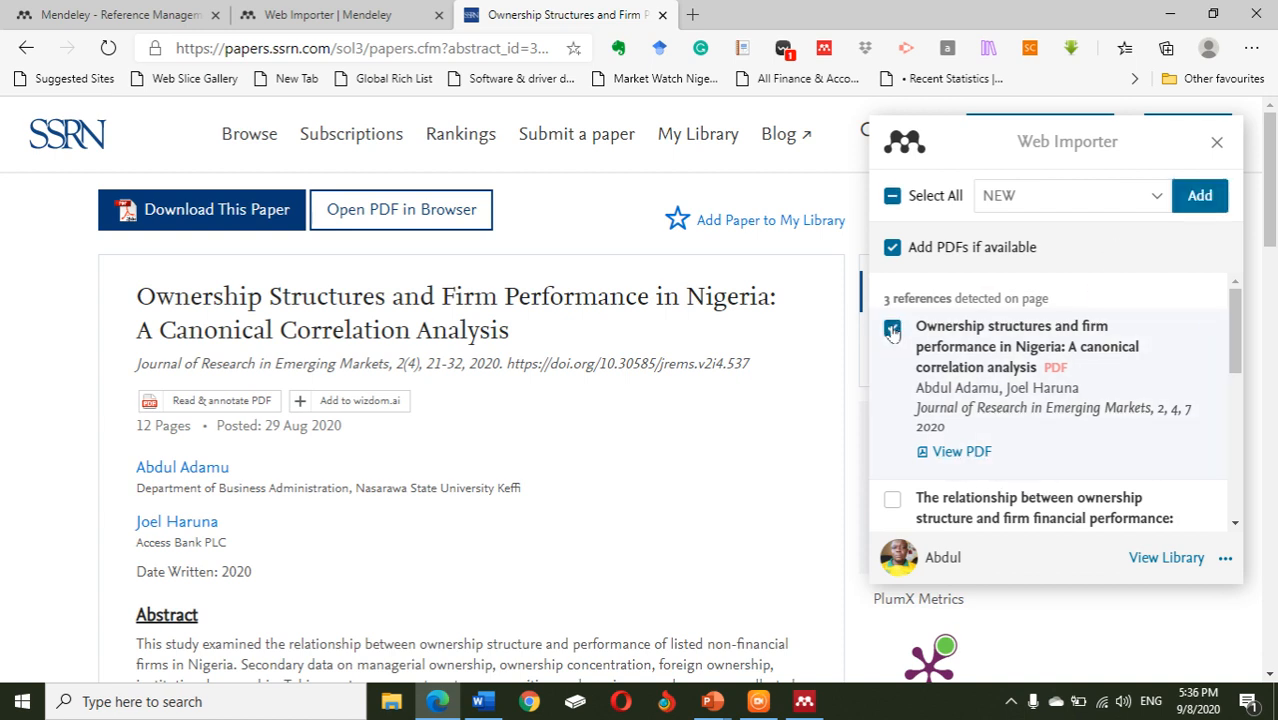
pyautogui.click(1200, 196)
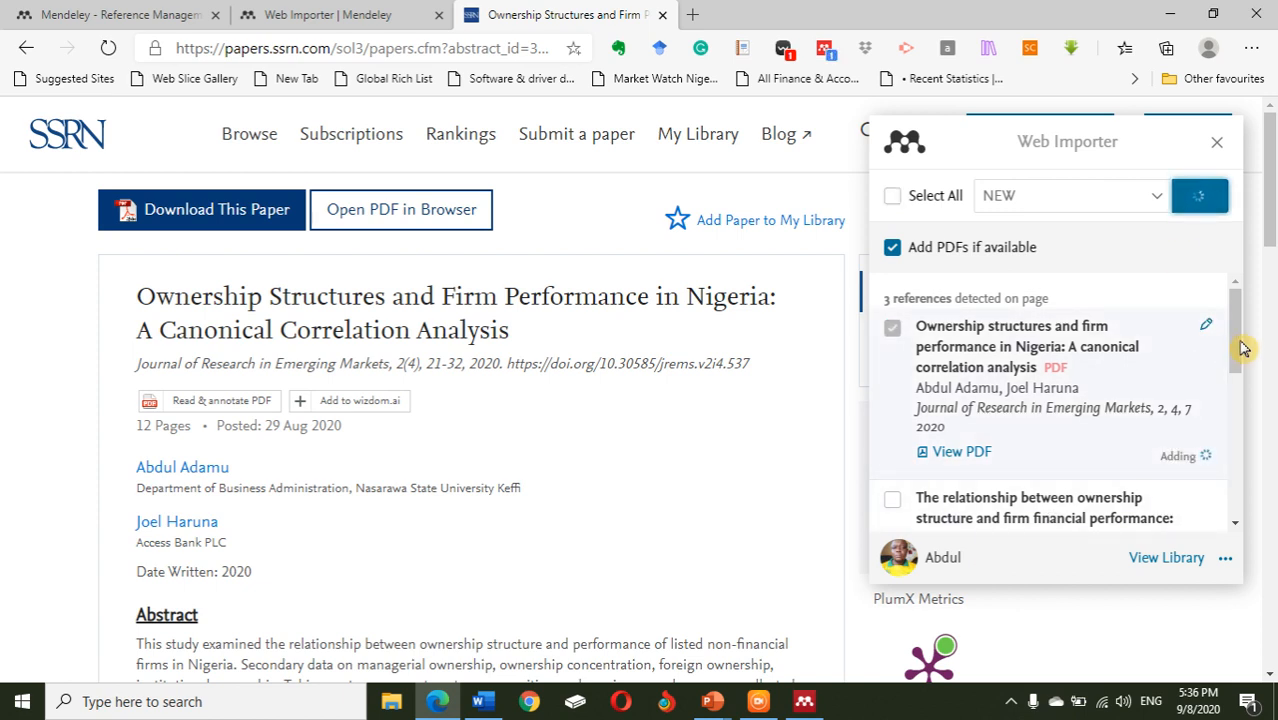
pyautogui.moveTo(1235, 340); pyautogui.dragTo(1238, 379)
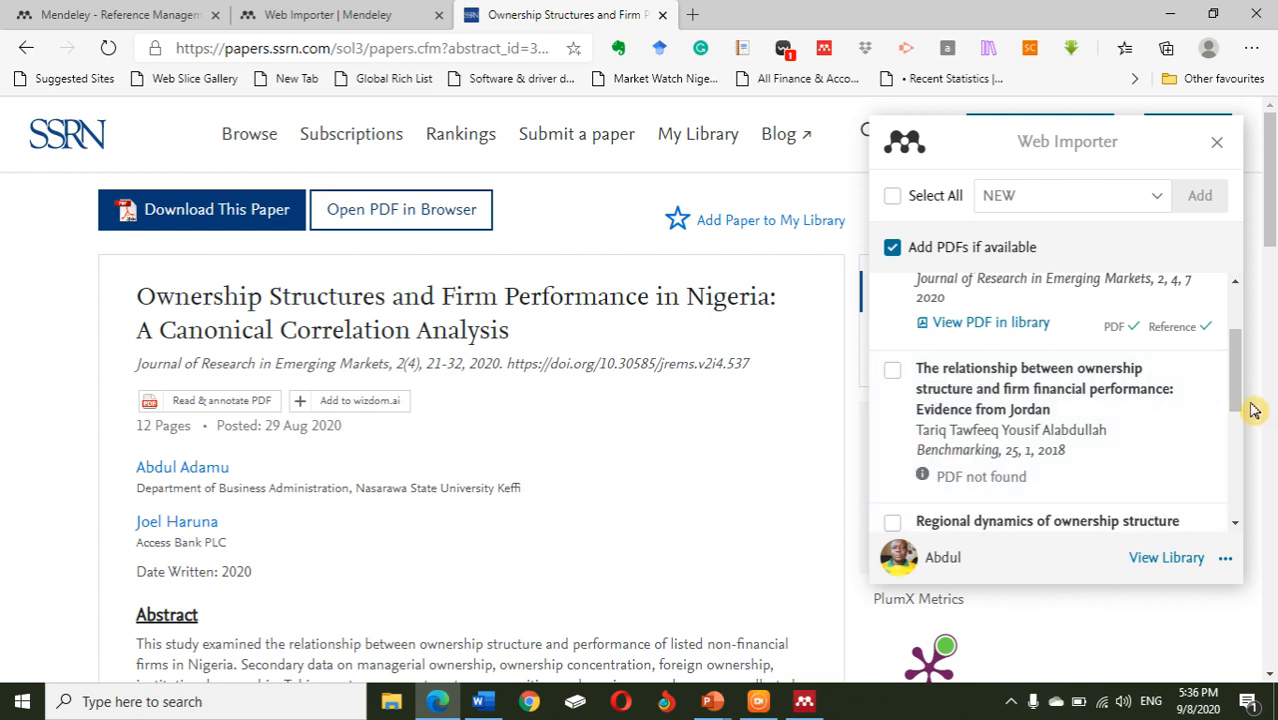
pyautogui.moveTo(1238, 399); pyautogui.dragTo(1242, 473)
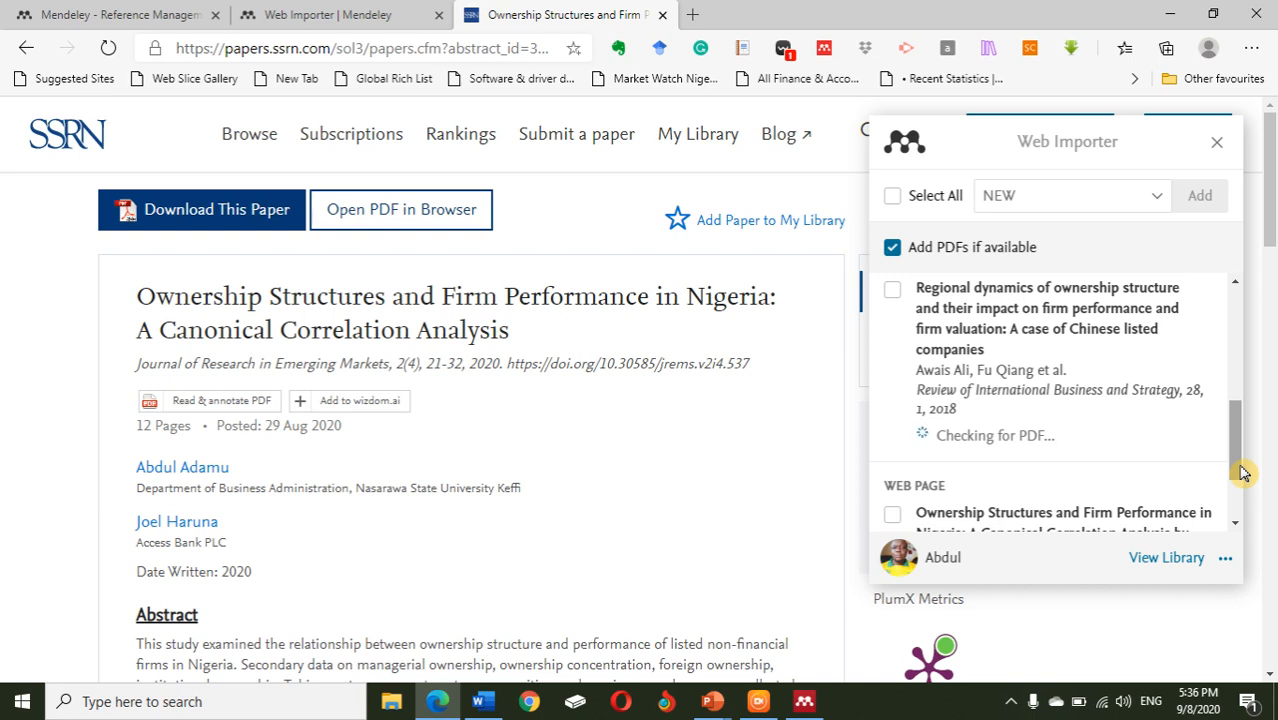
pyautogui.moveTo(1242, 473)
pyautogui.mouseDown()
pyautogui.moveTo(1239, 512)
pyautogui.moveTo(1230, 462)
pyautogui.mouseUp()
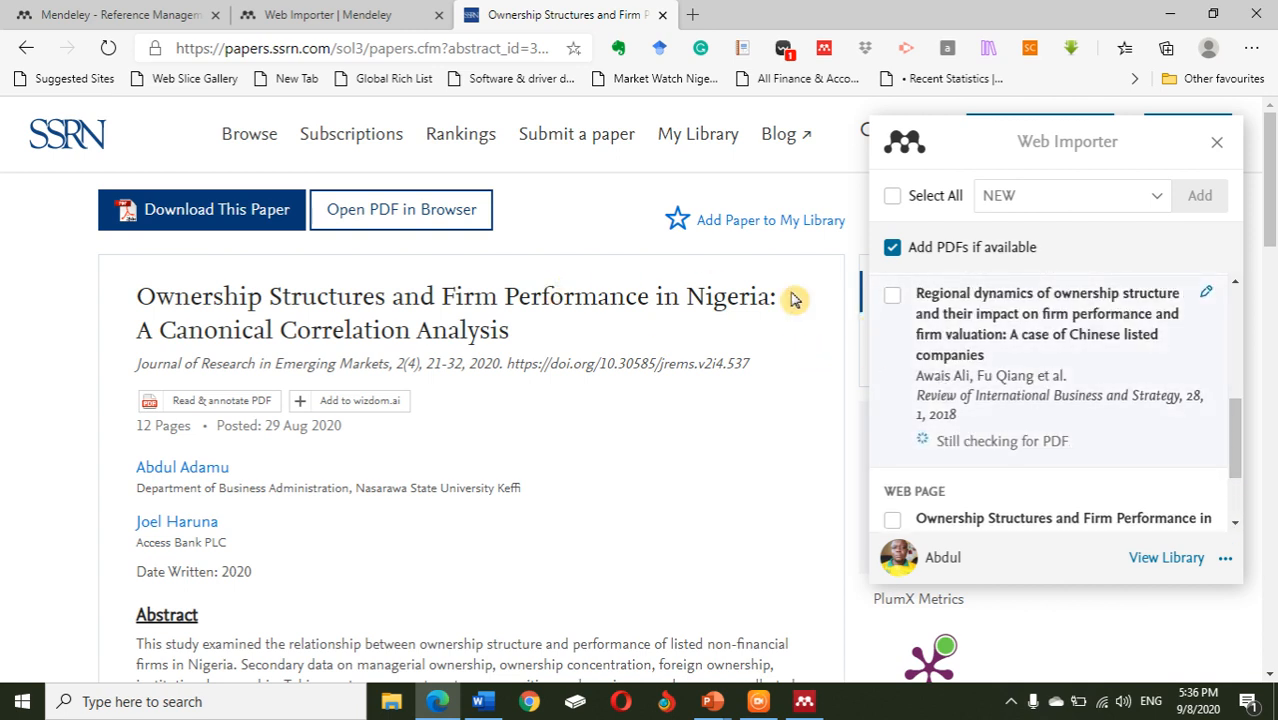
# Return to the Scholar results, open the paper on institutional ownership under stakeholder-oriented corporate governance, and launch Mendeley Web Importer on it.
pyautogui.click(24, 52)
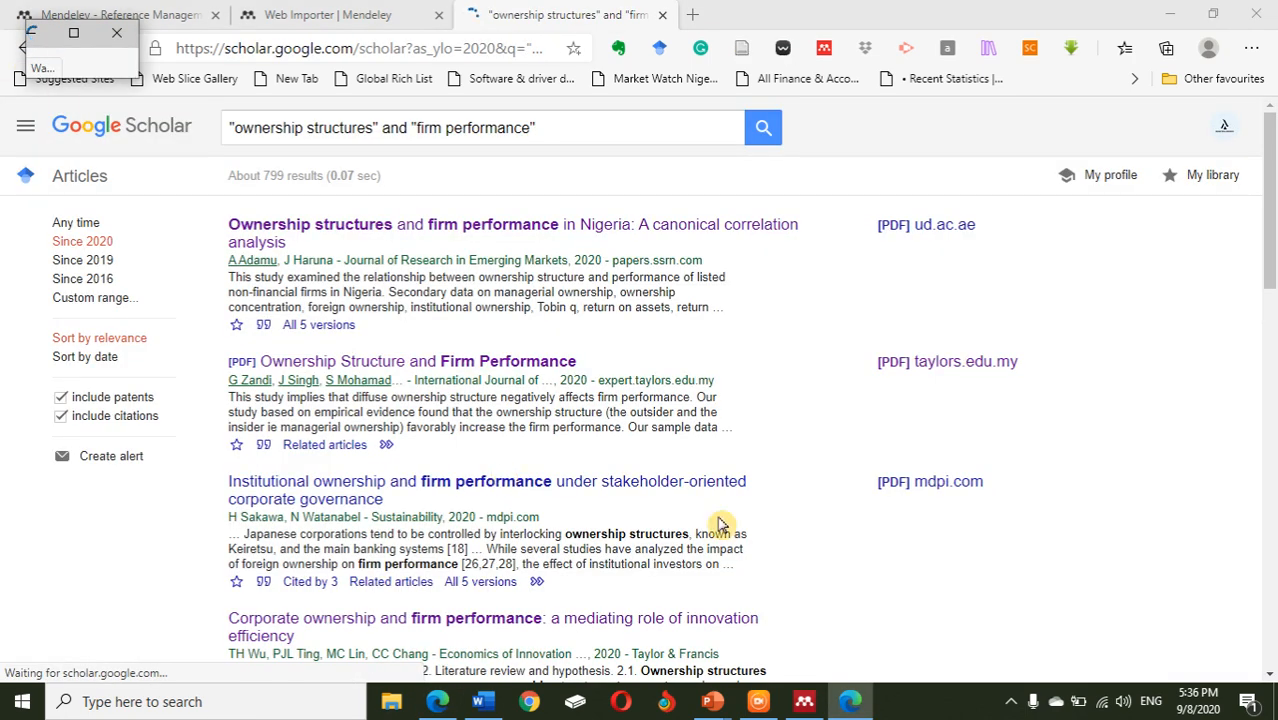
pyautogui.click(386, 487)
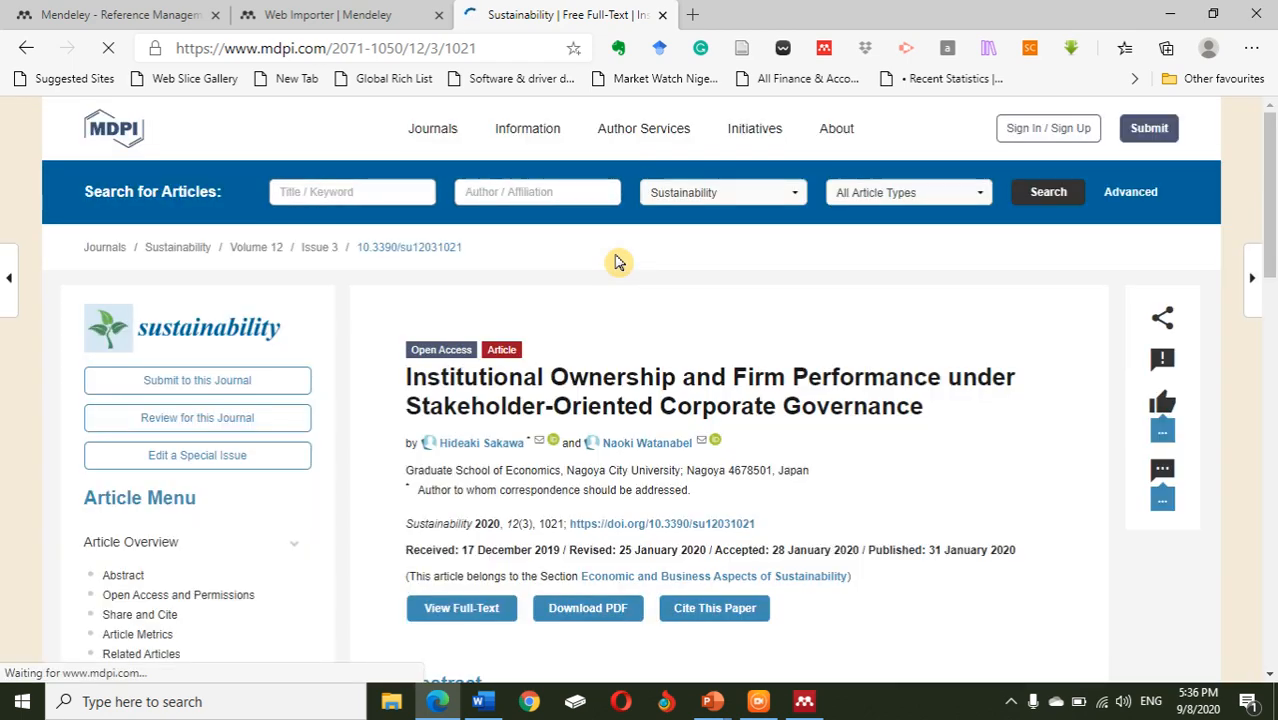
pyautogui.click(825, 50)
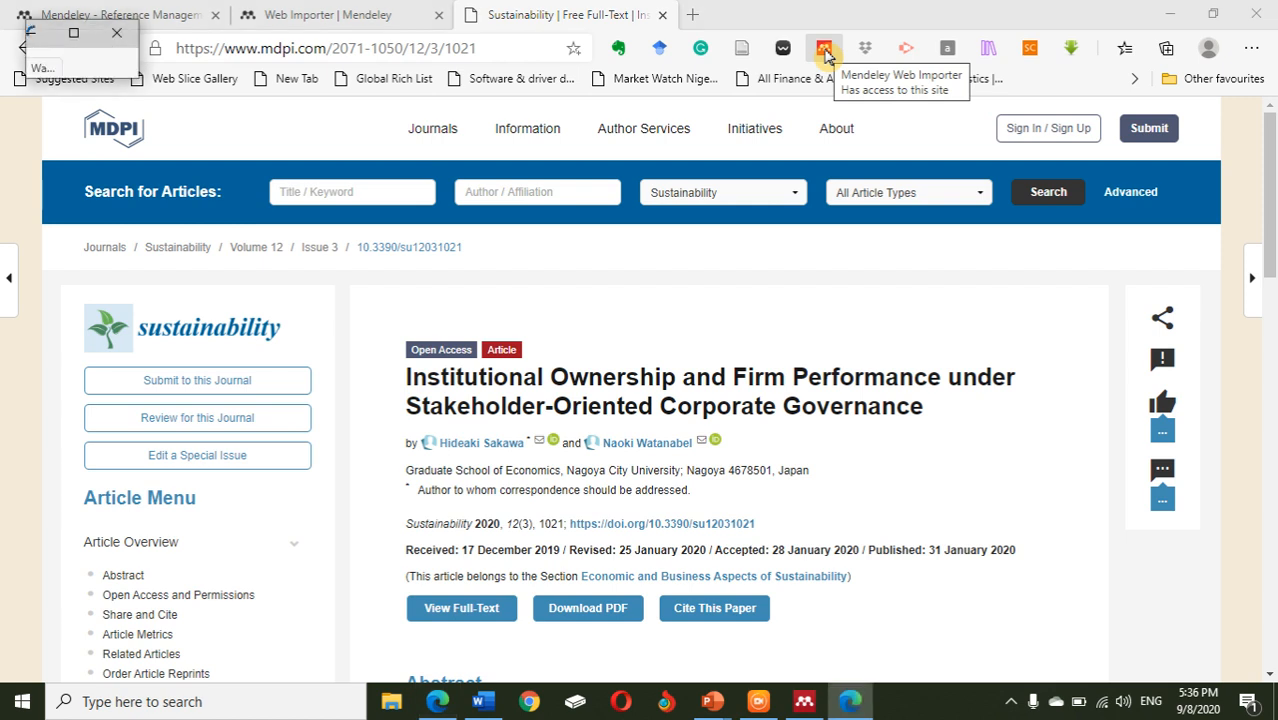
pyautogui.click(825, 50)
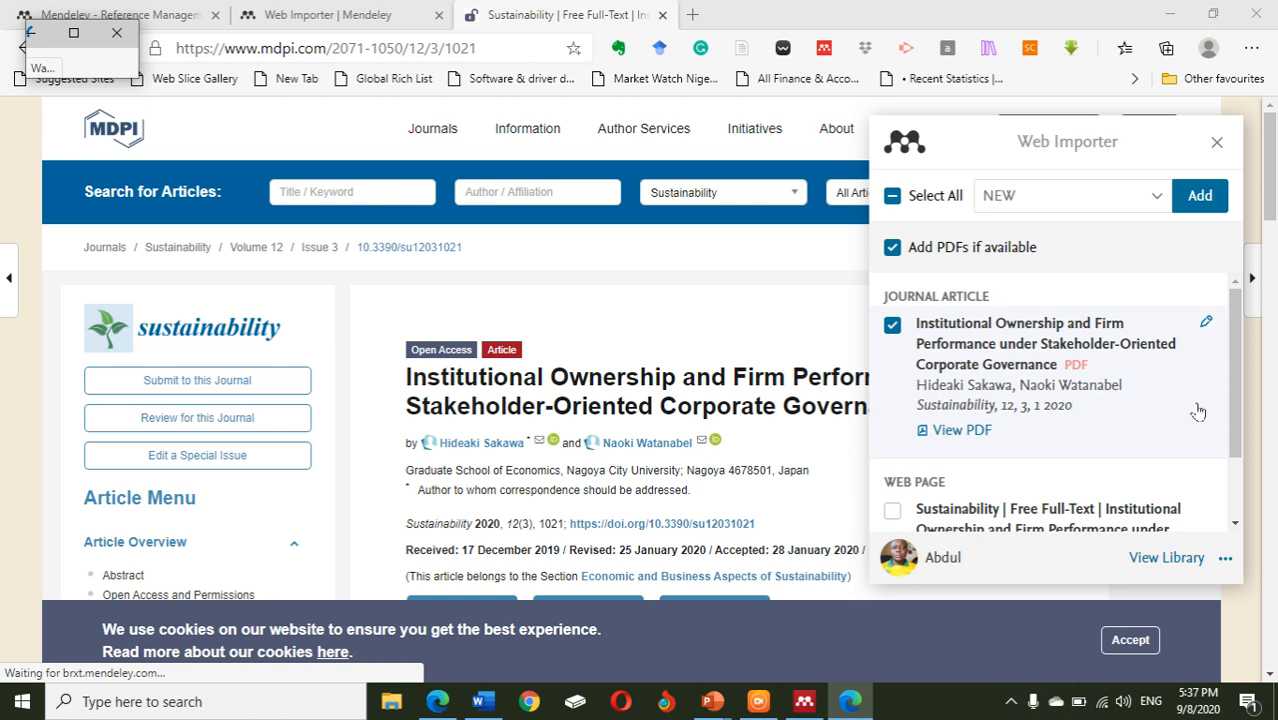
# Choose NEW as the destination collection and import the MDPI journal article with its PDF.
pyautogui.click(1121, 197)
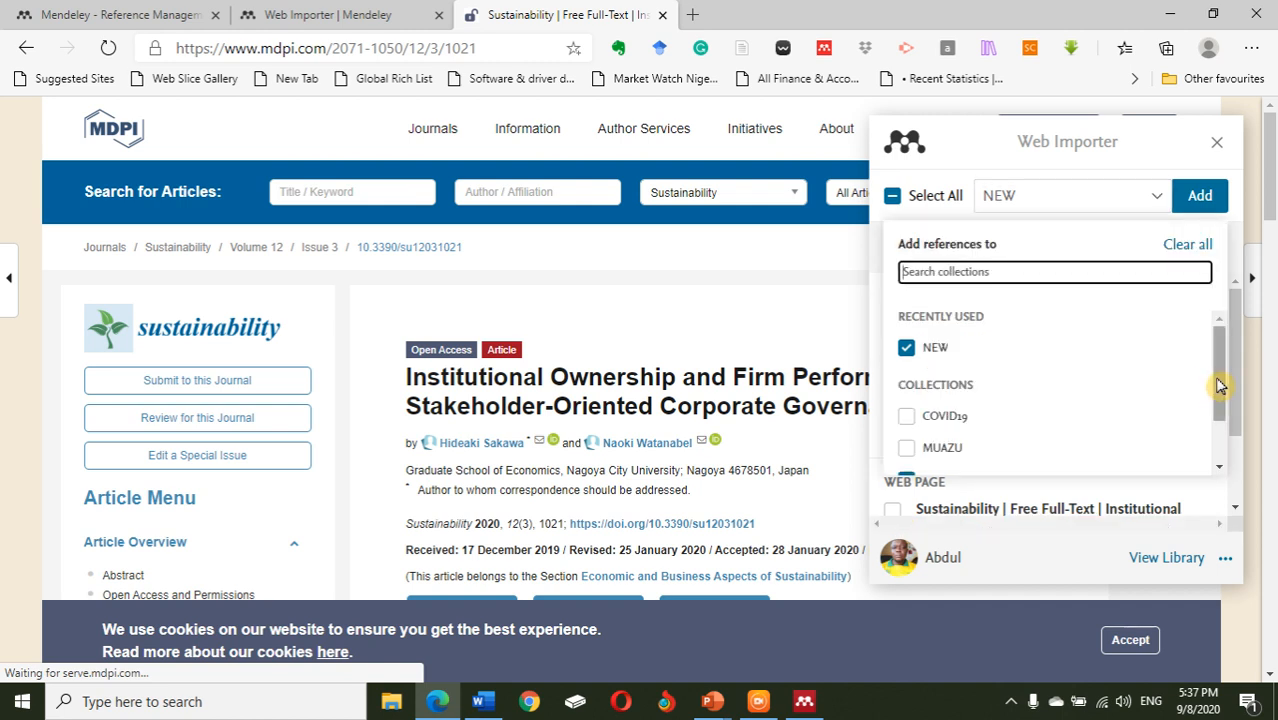
pyautogui.scroll(-1, 1219, 386)
pyautogui.click(978, 412)
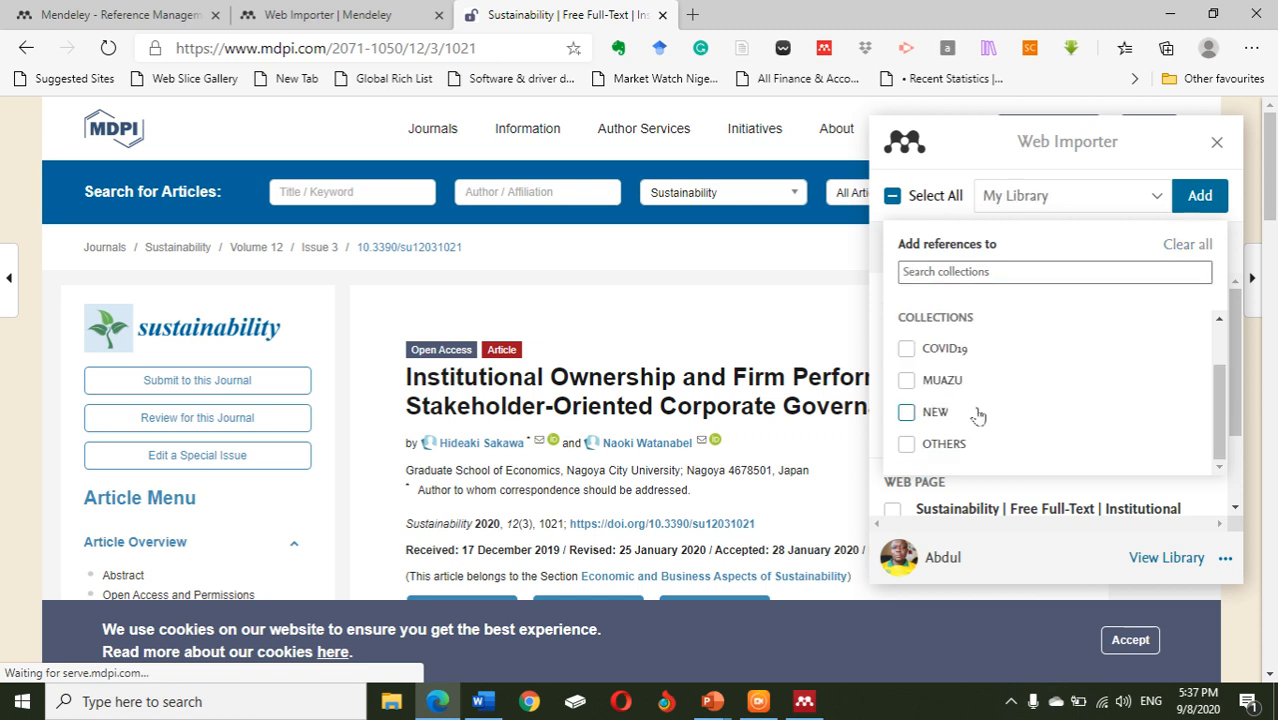
pyautogui.click(930, 413)
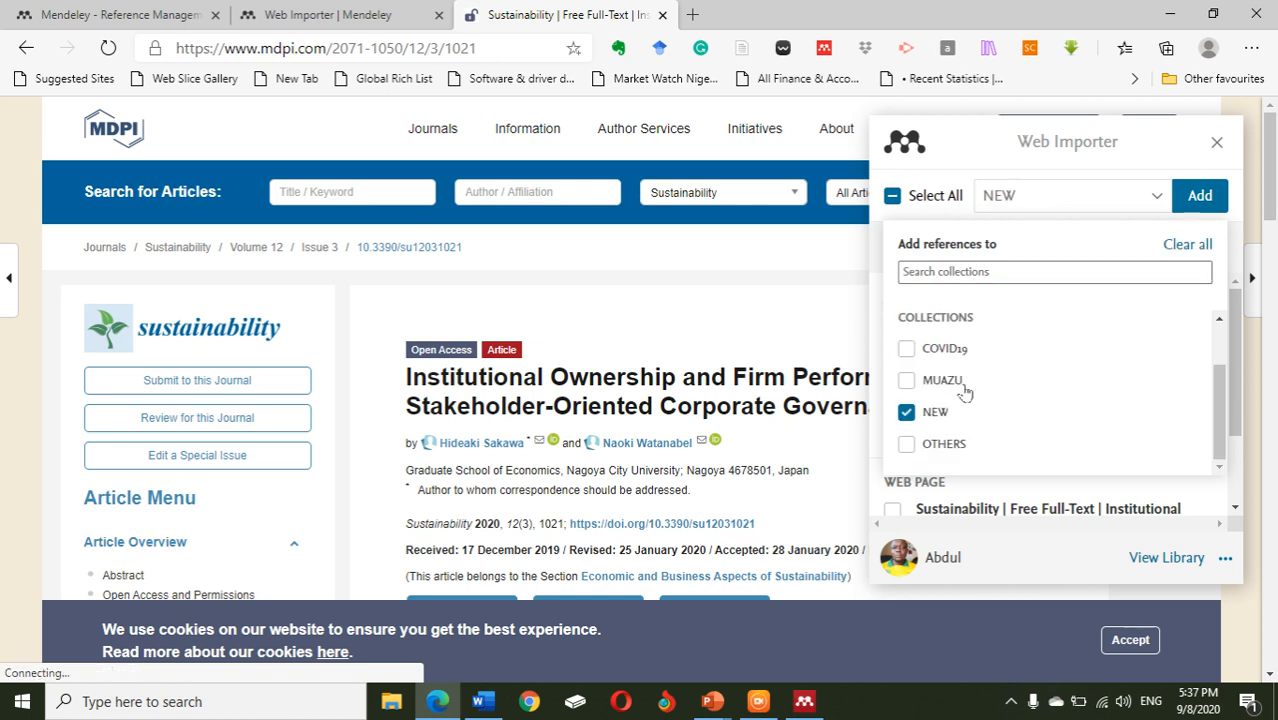
pyautogui.click(1196, 200)
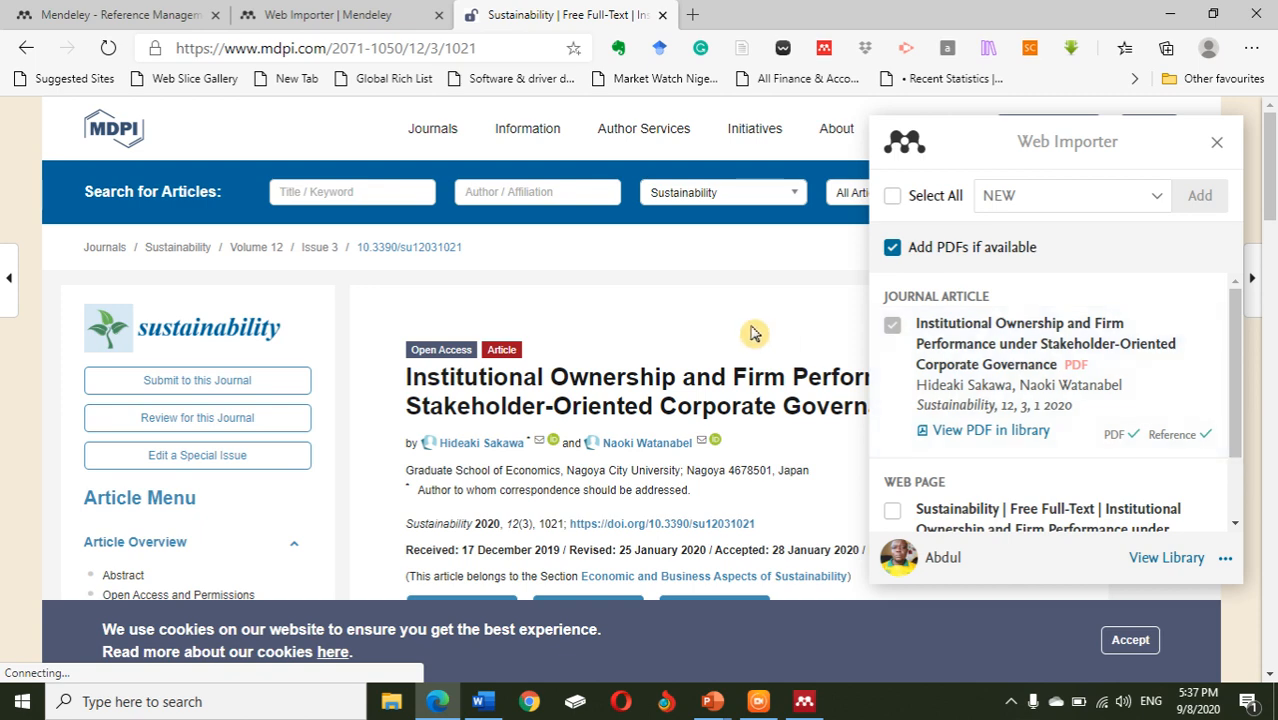
# Return to the Scholar results and open the paper on the role of institutional ownership structures on corporate performance.
pyautogui.click(26, 53)
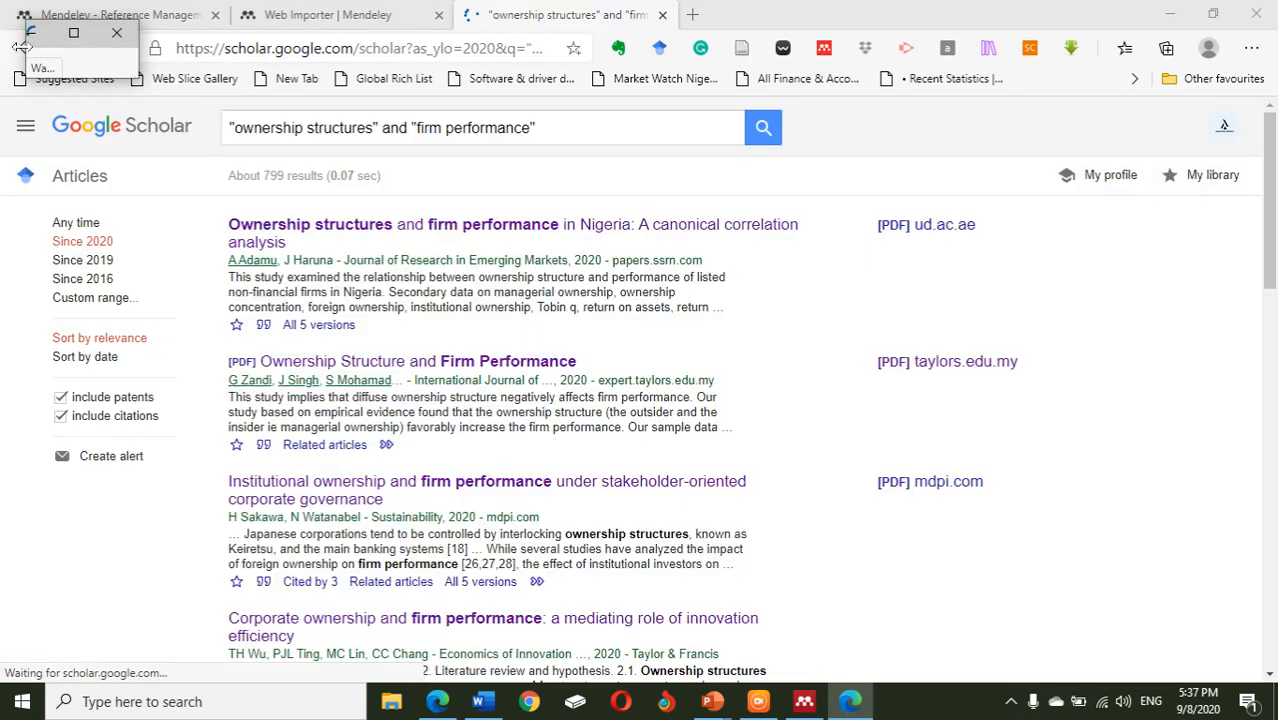
pyautogui.moveTo(1269, 257); pyautogui.dragTo(1272, 388)
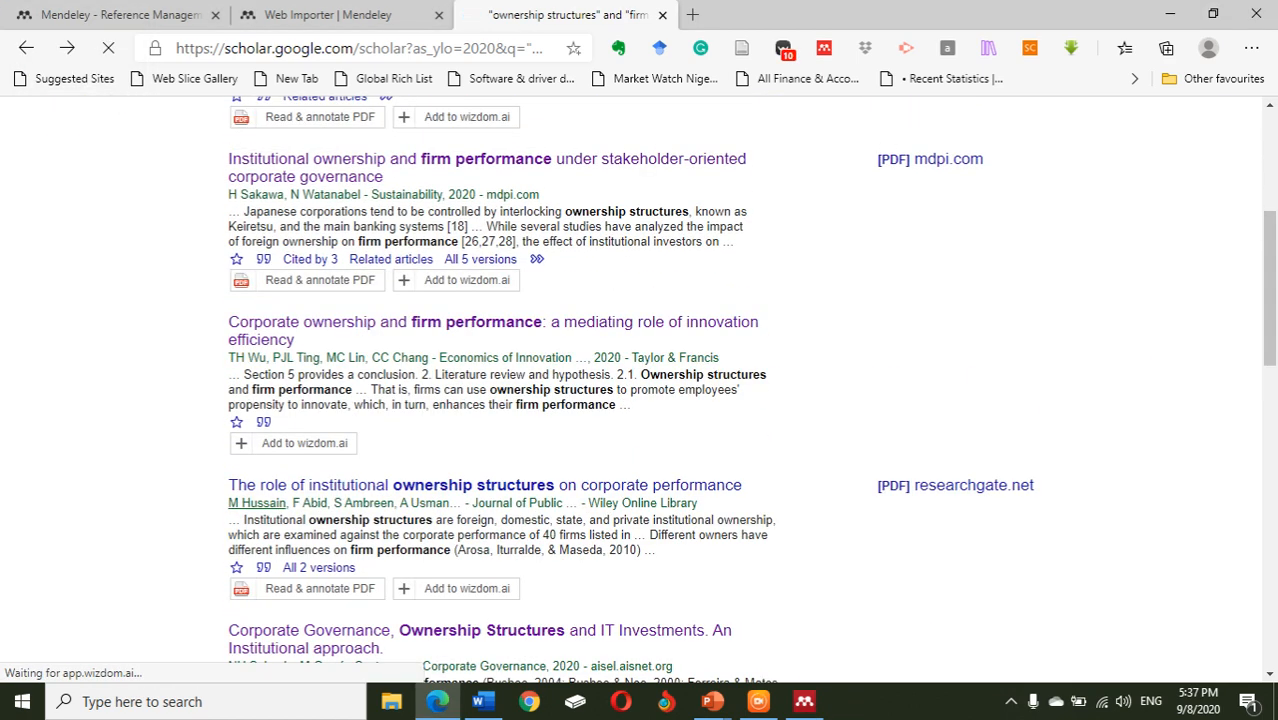
pyautogui.click(445, 487)
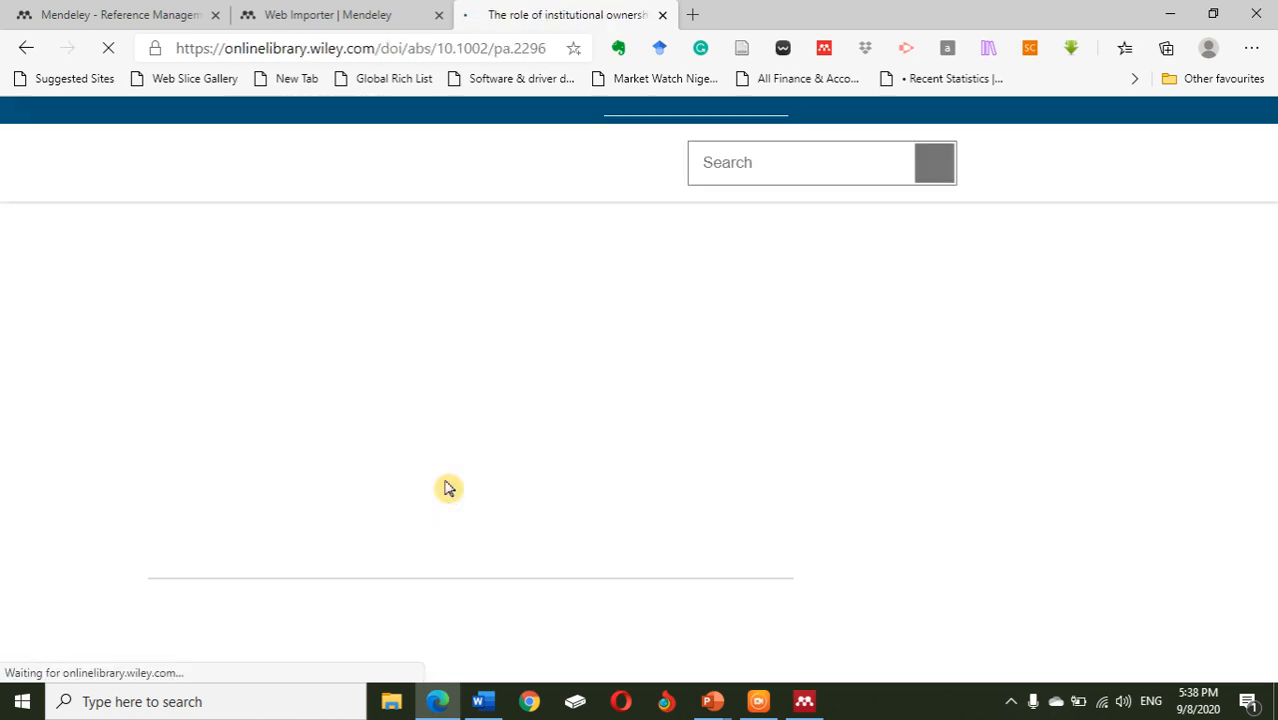
# Import the Wiley journal article with its PDF into the NEW collection using Mendeley Web Importer, and return to the Scholar results.
pyautogui.click(824, 50)
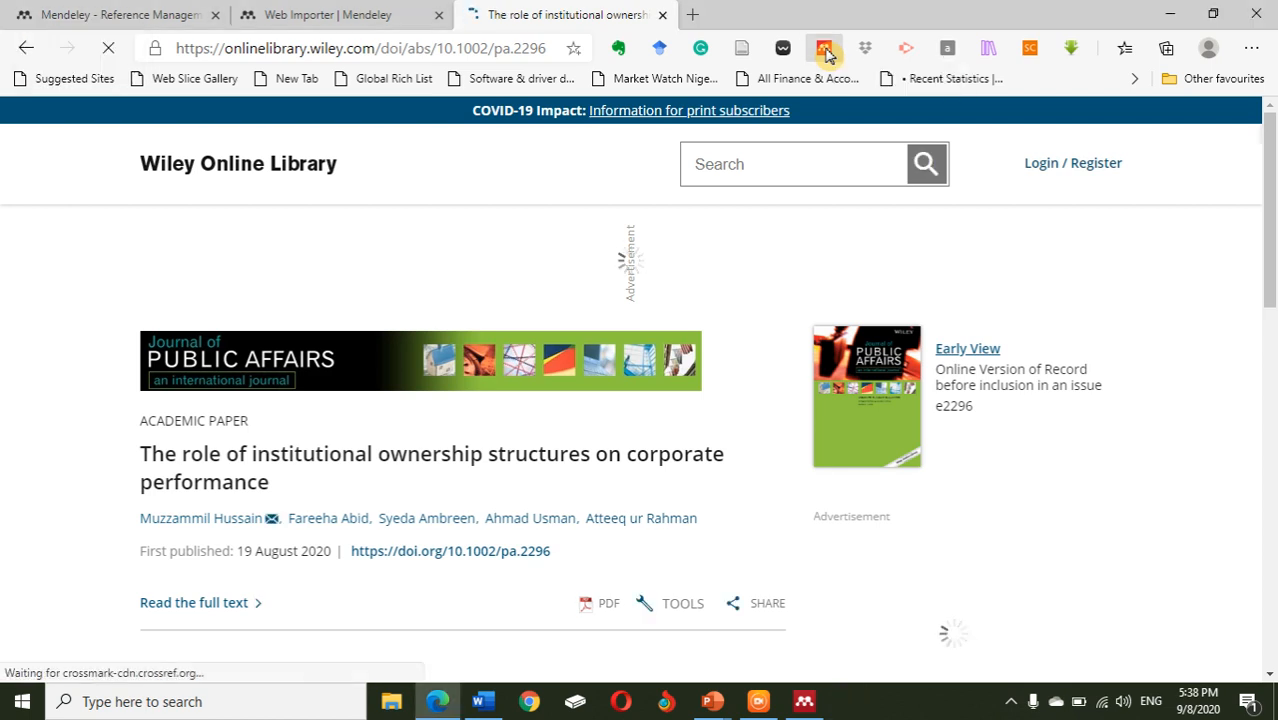
pyautogui.click(826, 55)
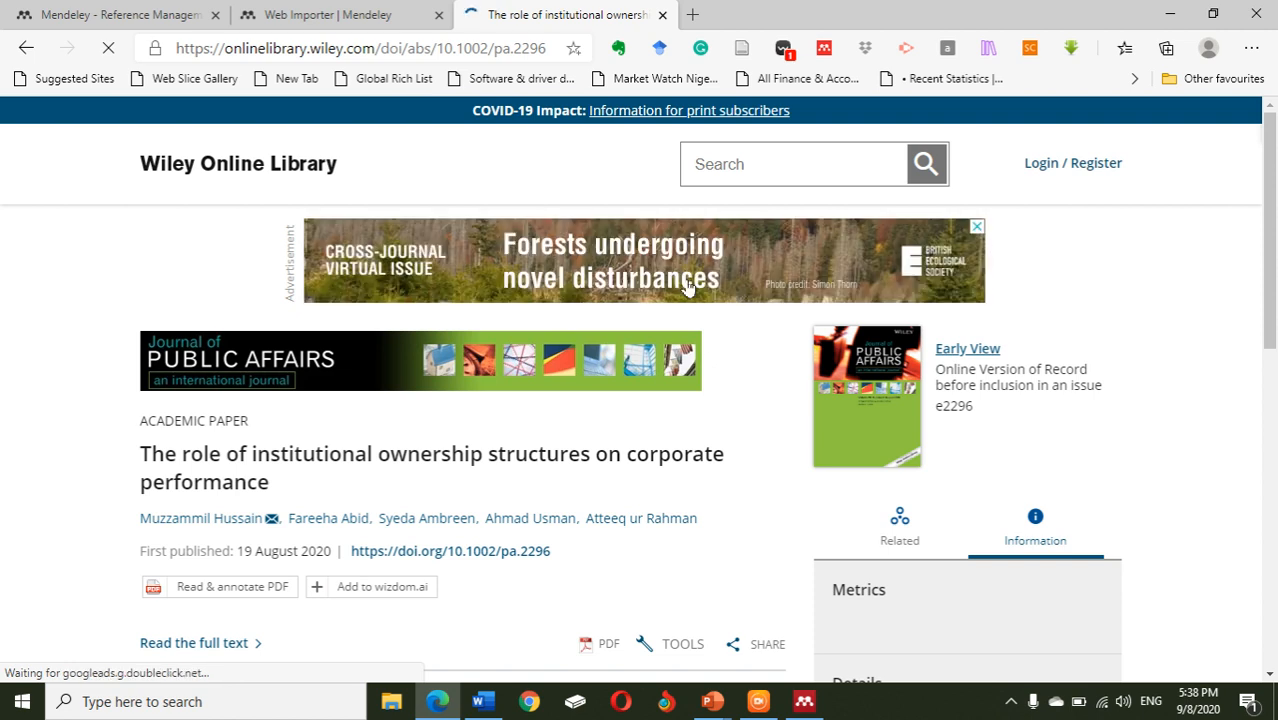
pyautogui.click(826, 50)
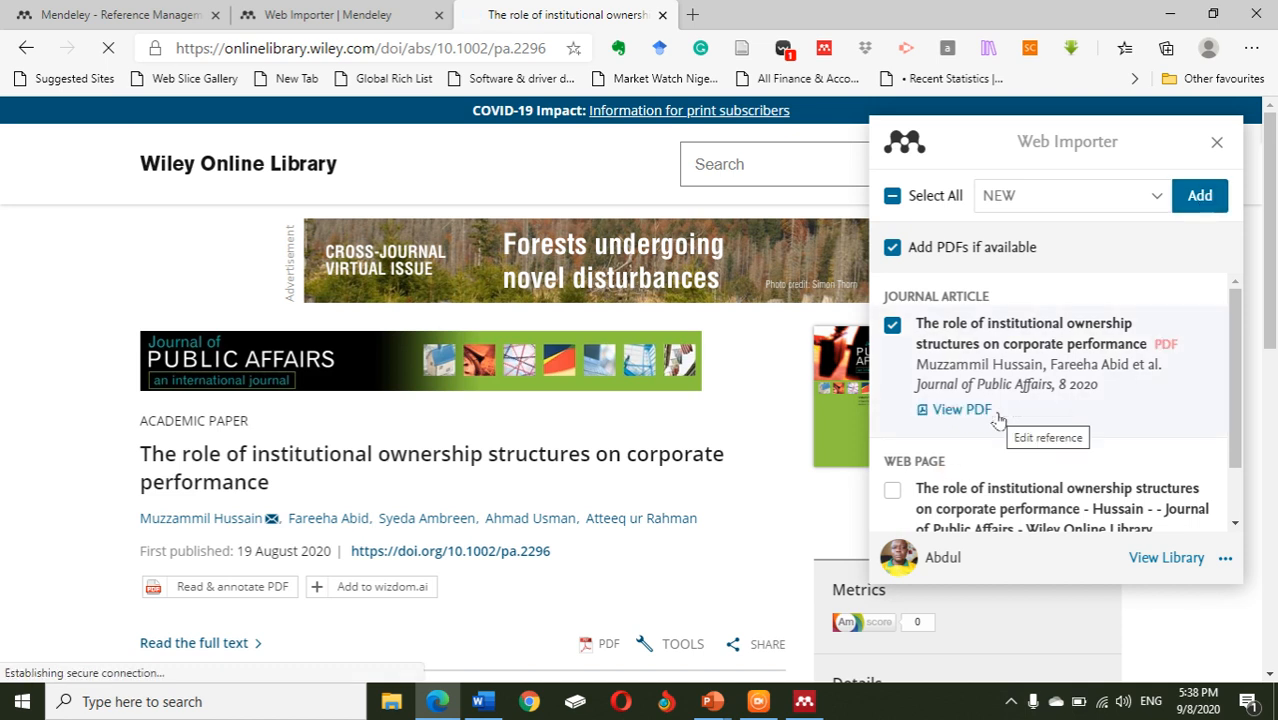
pyautogui.click(1193, 198)
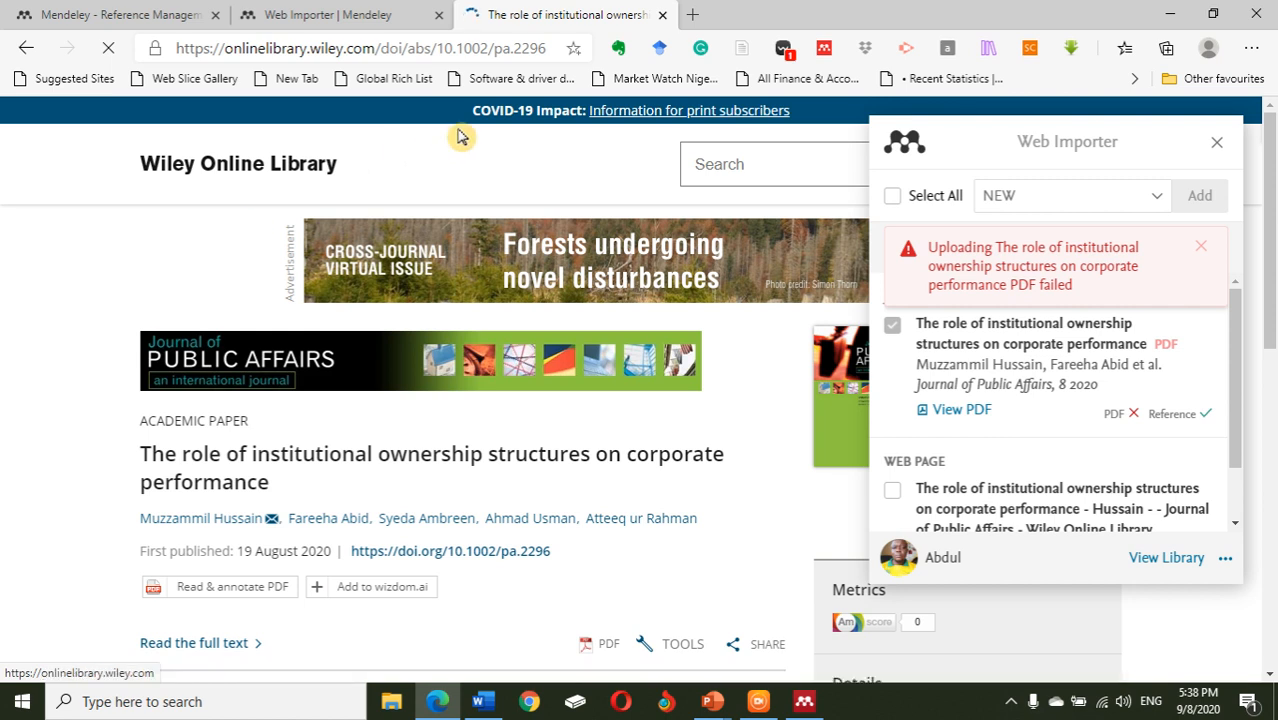
pyautogui.click(26, 55)
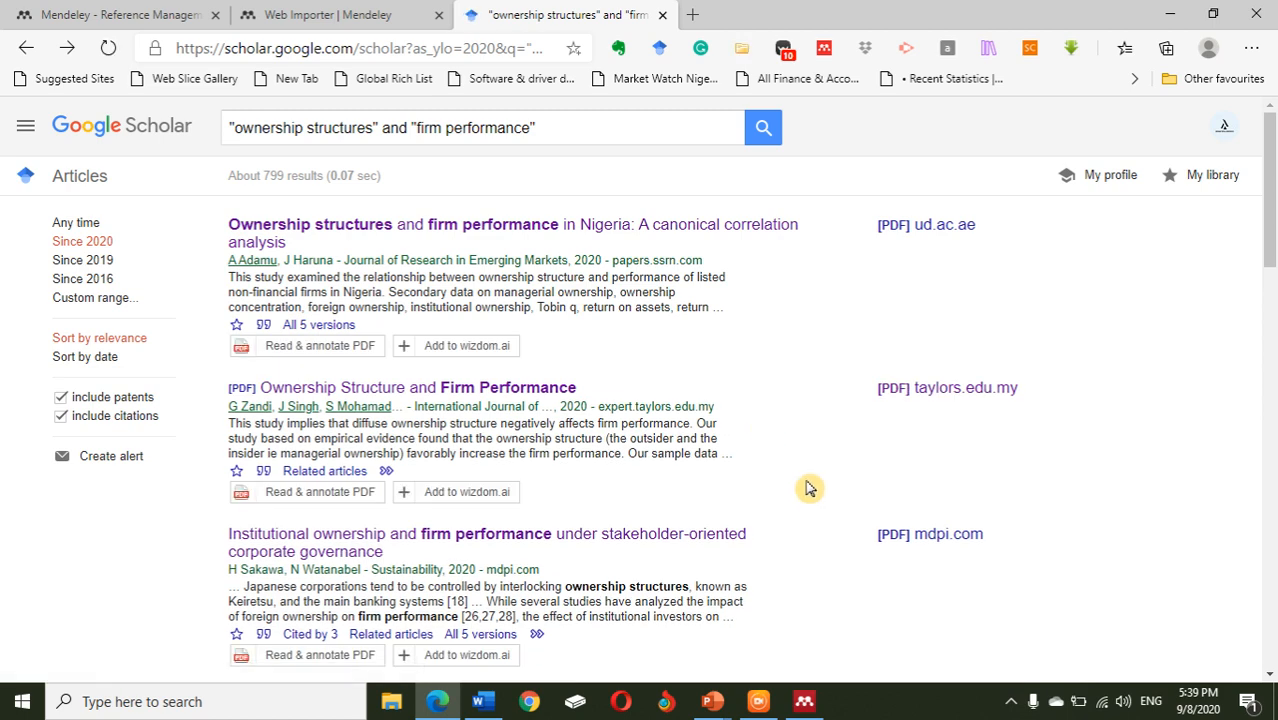
# Switch to Mendeley Desktop, show it in a reduced window over the Windows desktop, and sync the library.
pyautogui.click(804, 701)
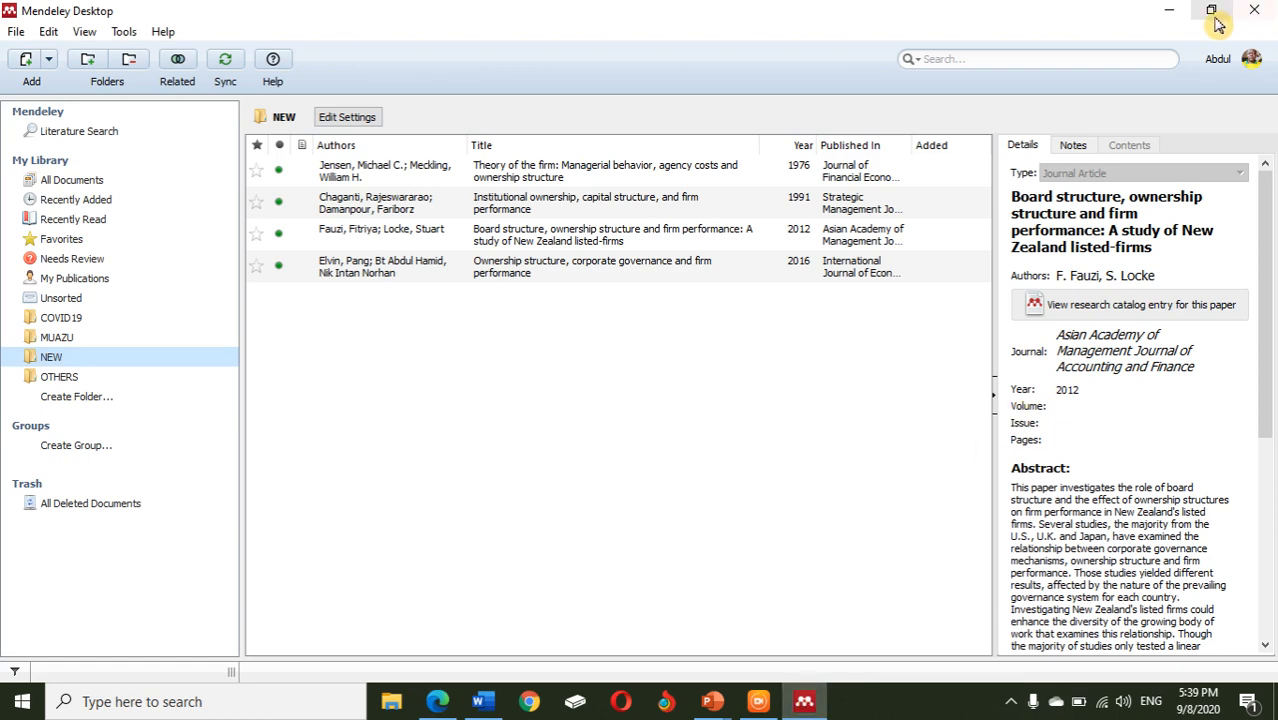
pyautogui.click(1211, 10)
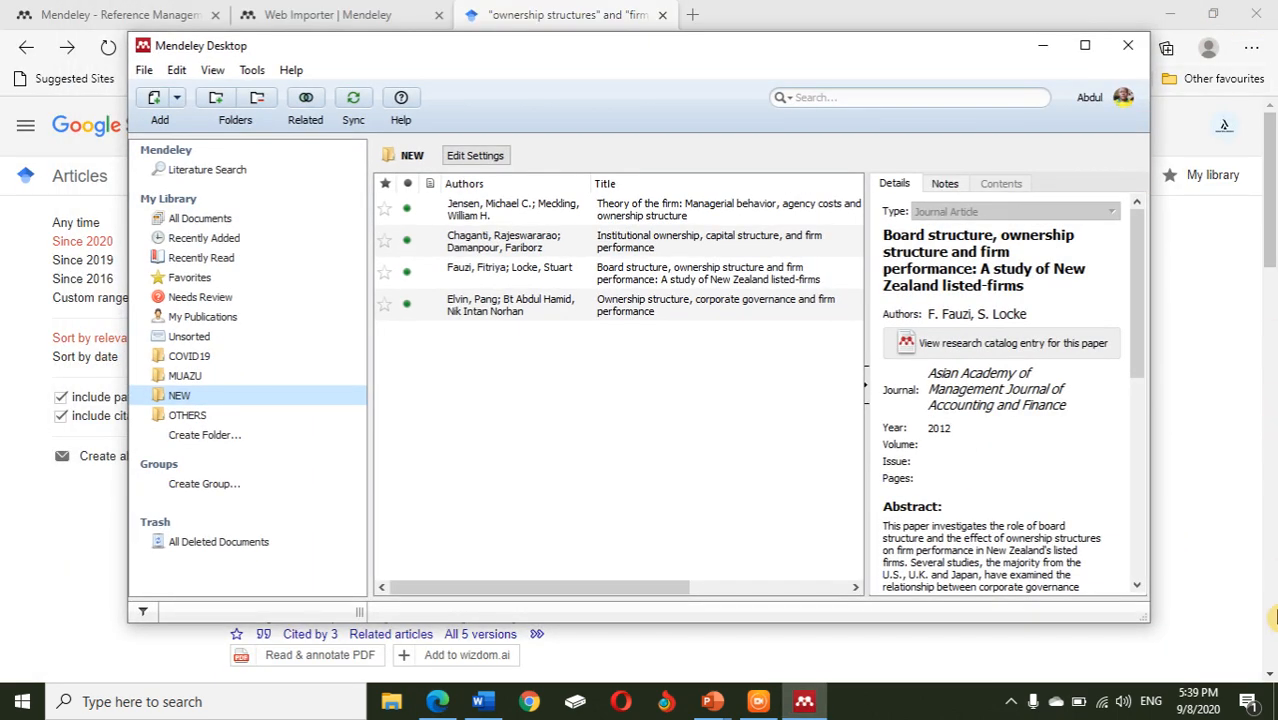
pyautogui.click(1273, 713)
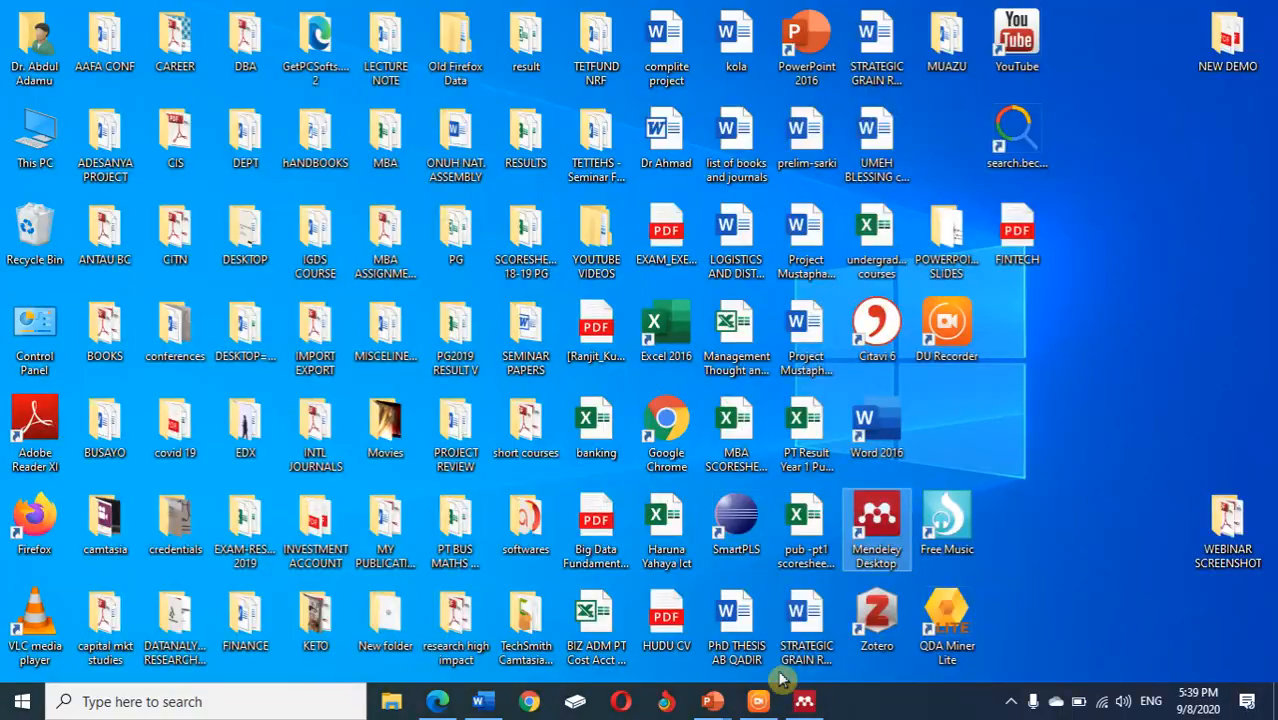
pyautogui.click(804, 703)
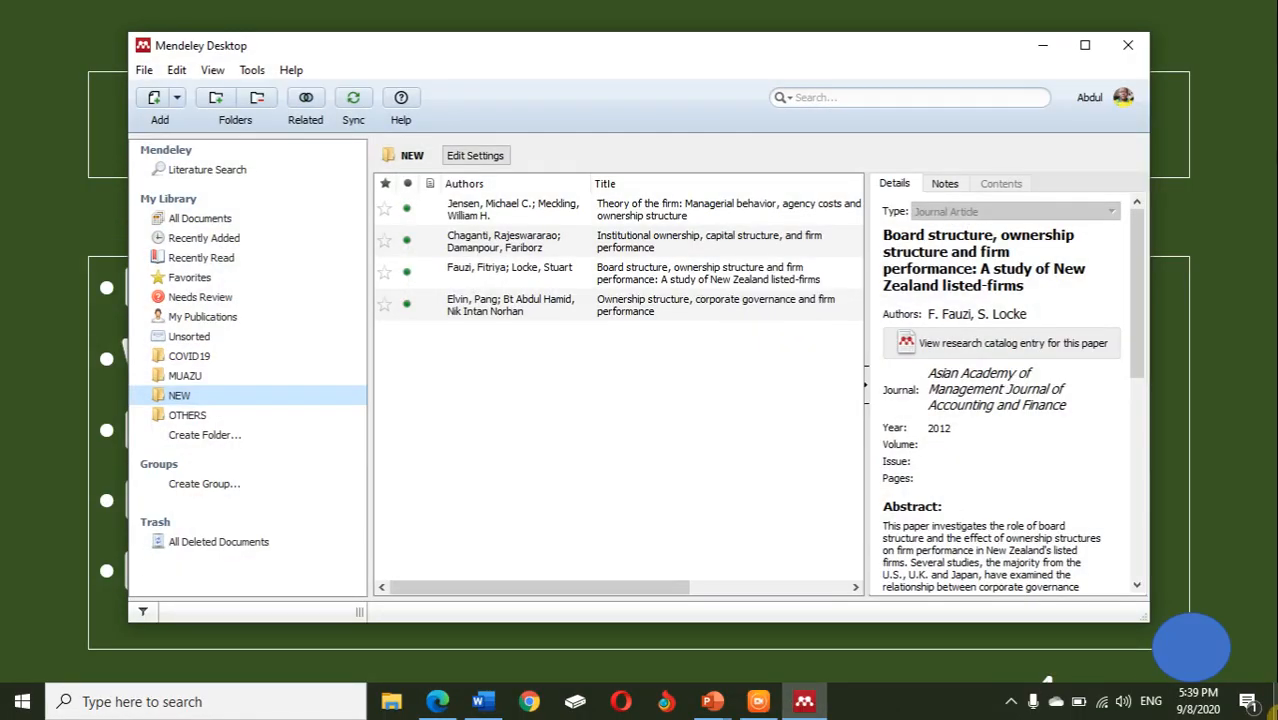
pyautogui.click(1273, 712)
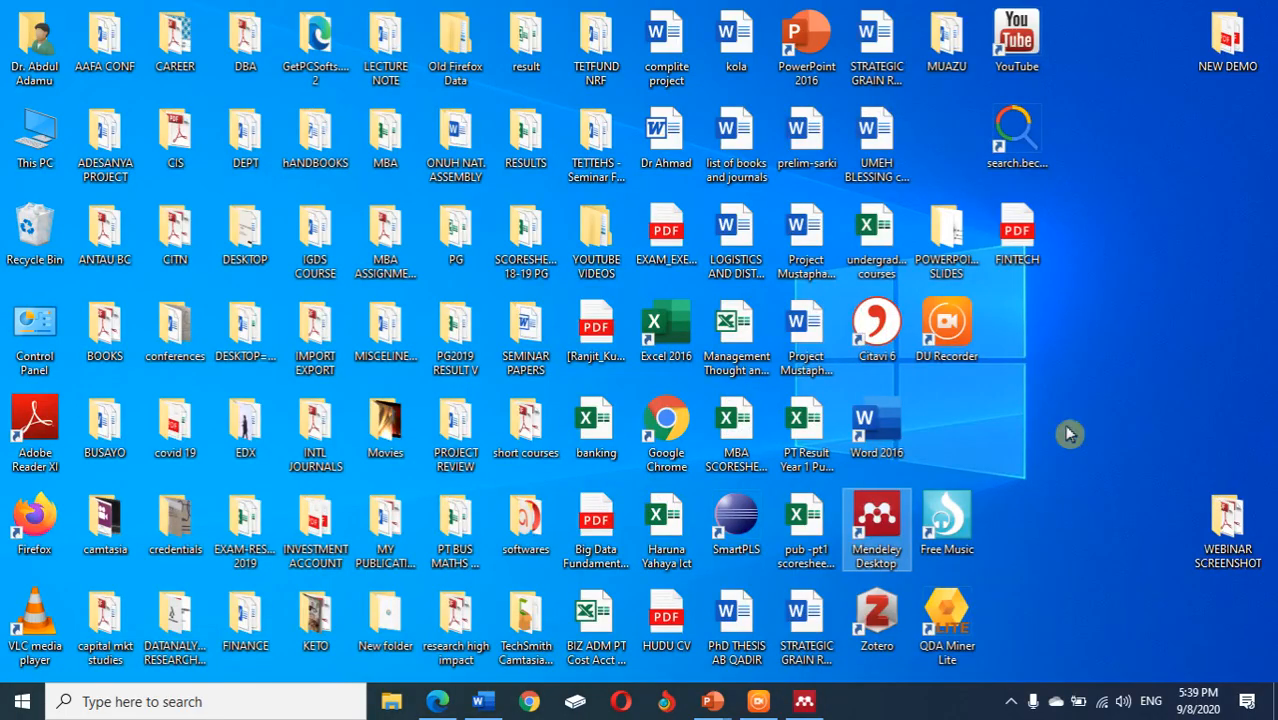
pyautogui.click(804, 703)
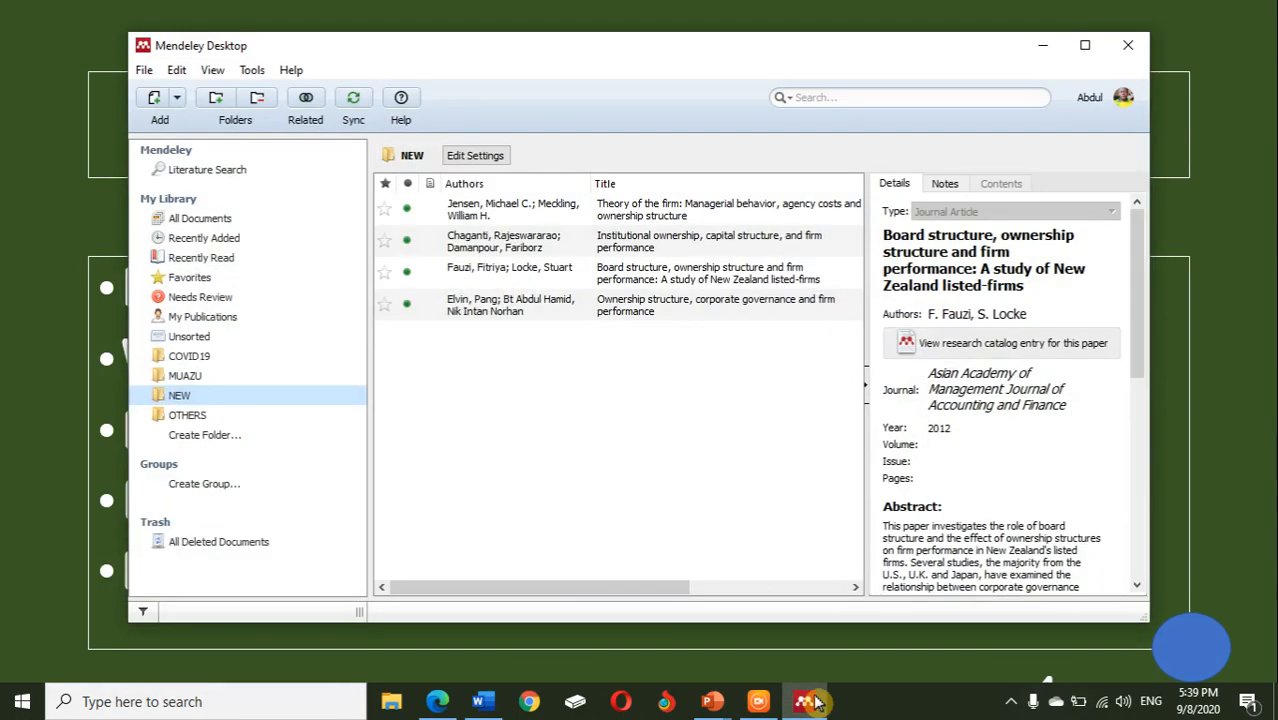
pyautogui.click(519, 646)
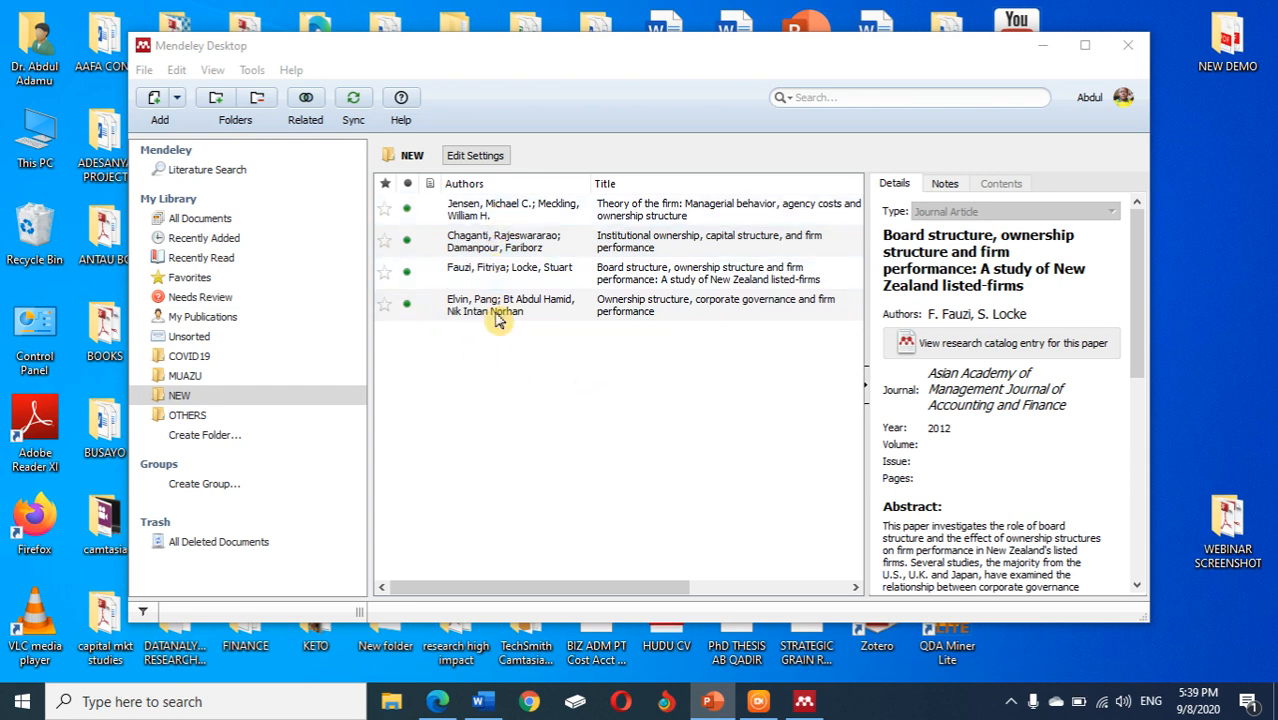
pyautogui.click(353, 103)
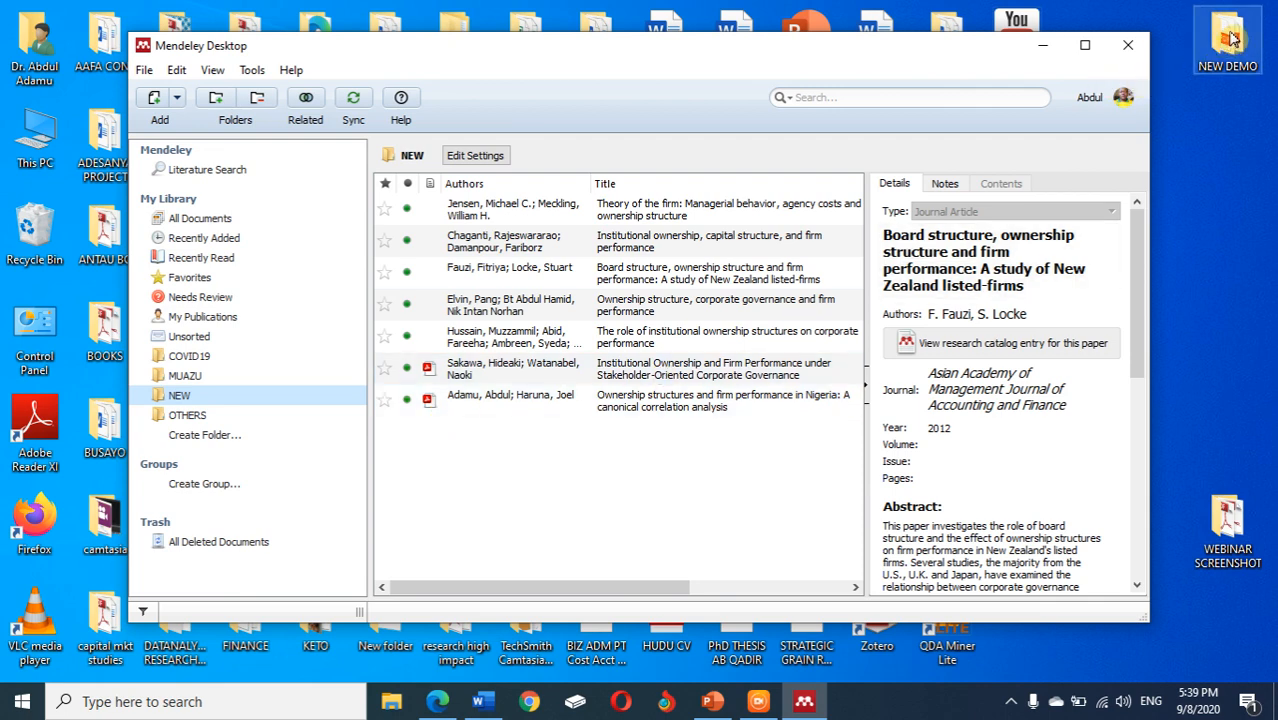
# Add the PDFs from the desktop's NEW DEMO folder to the NEW collection and check the theory of the firm and New Zealand entries.
pyautogui.moveTo(1233, 38); pyautogui.dragTo(542, 469)
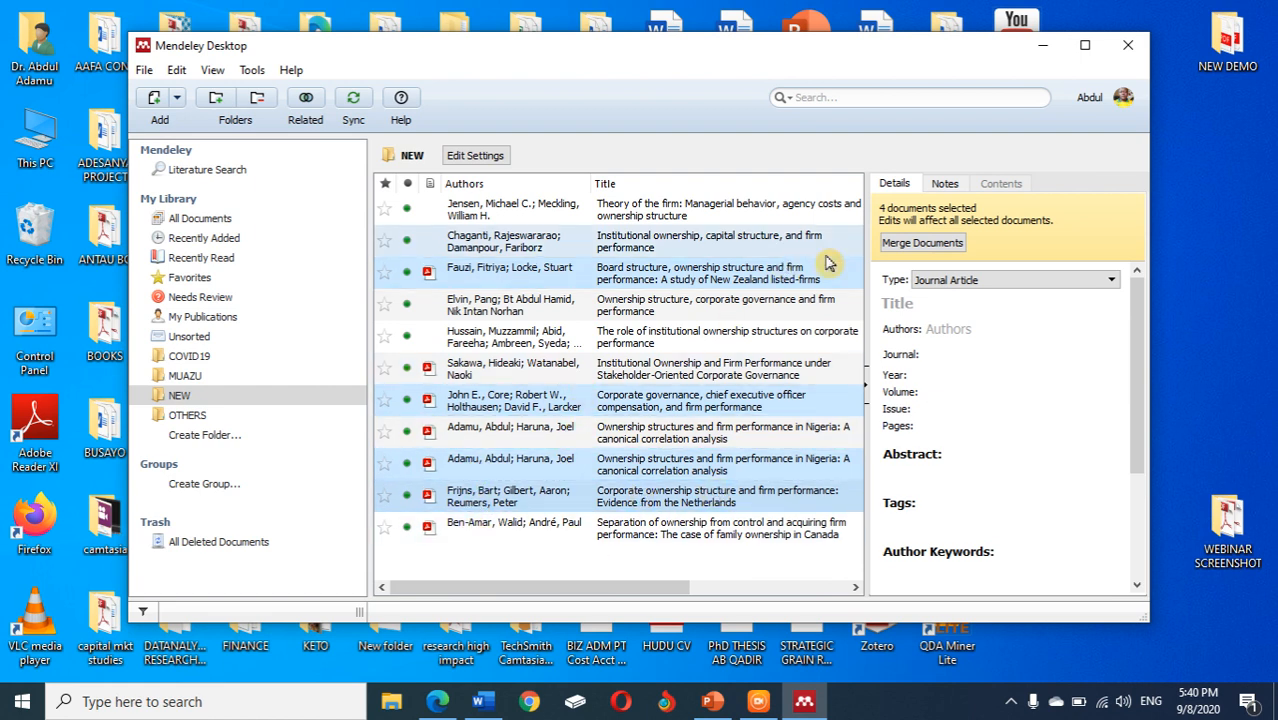
pyautogui.click(537, 206)
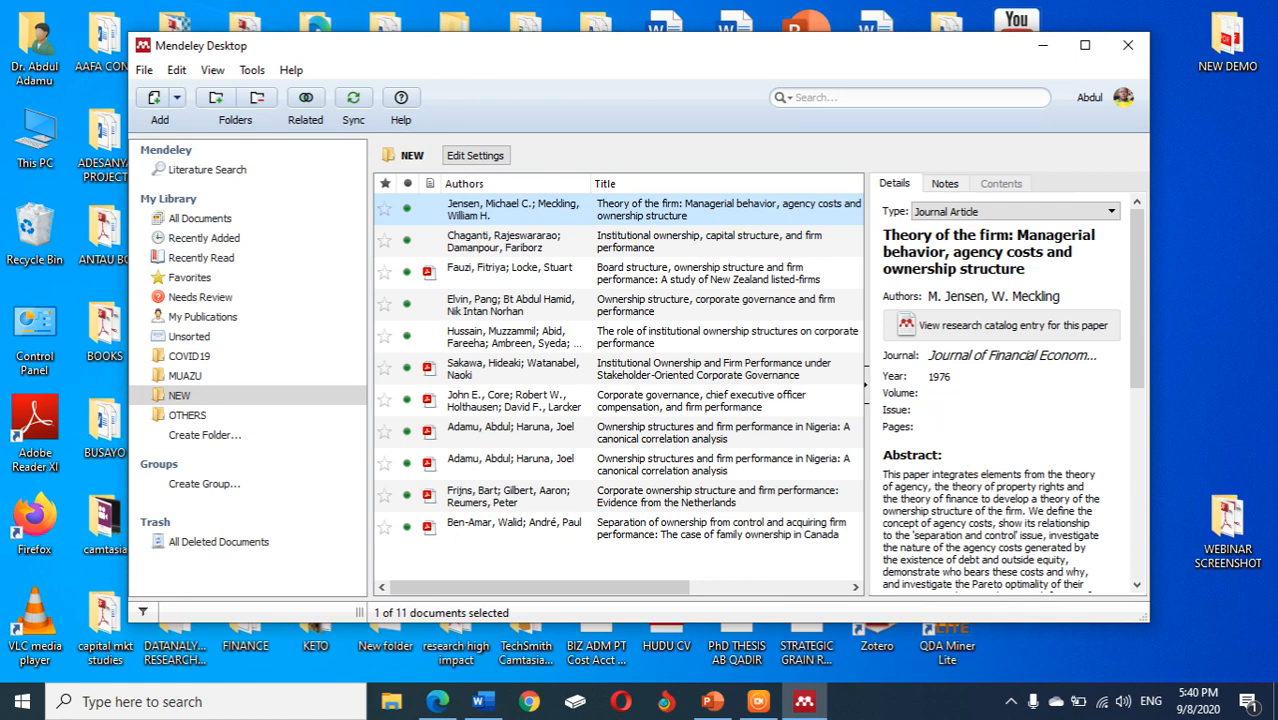
pyautogui.click(566, 284)
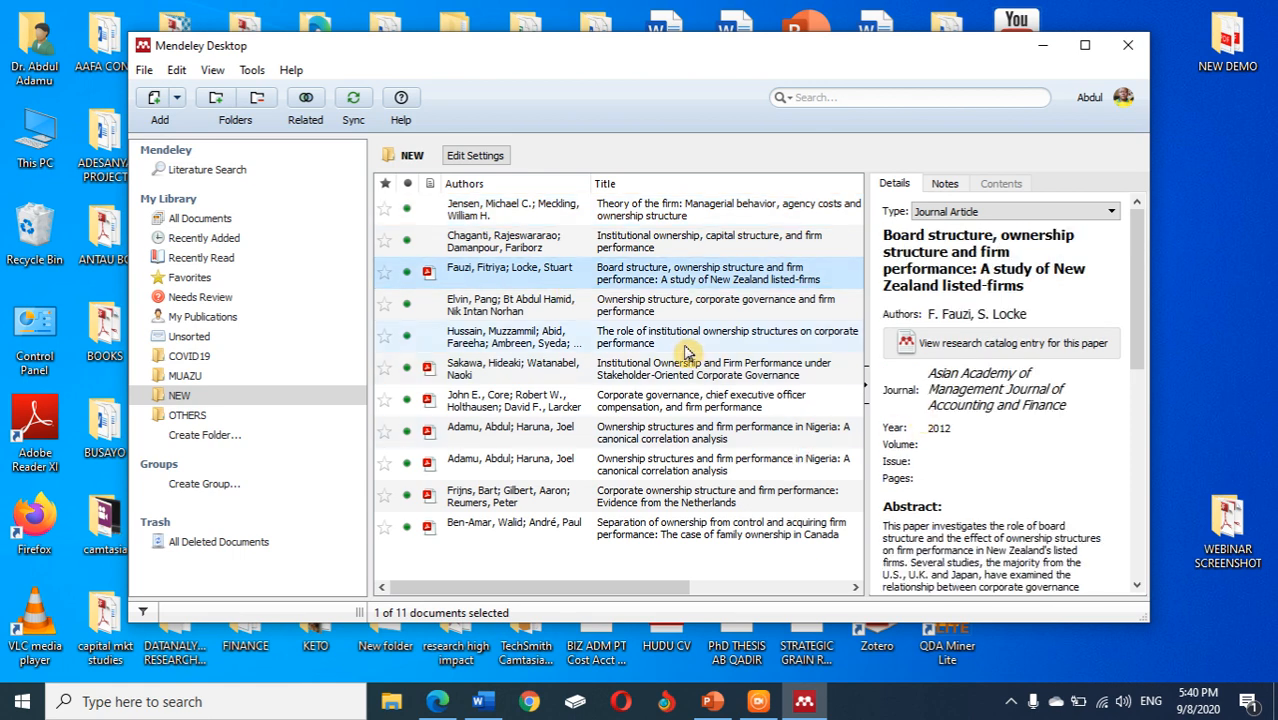
# Open the New Zealand board structure paper's PDF, set its volume to 8, issue to 2 and pages to 43-67, and close it.
pyautogui.doubleClick(553, 277)
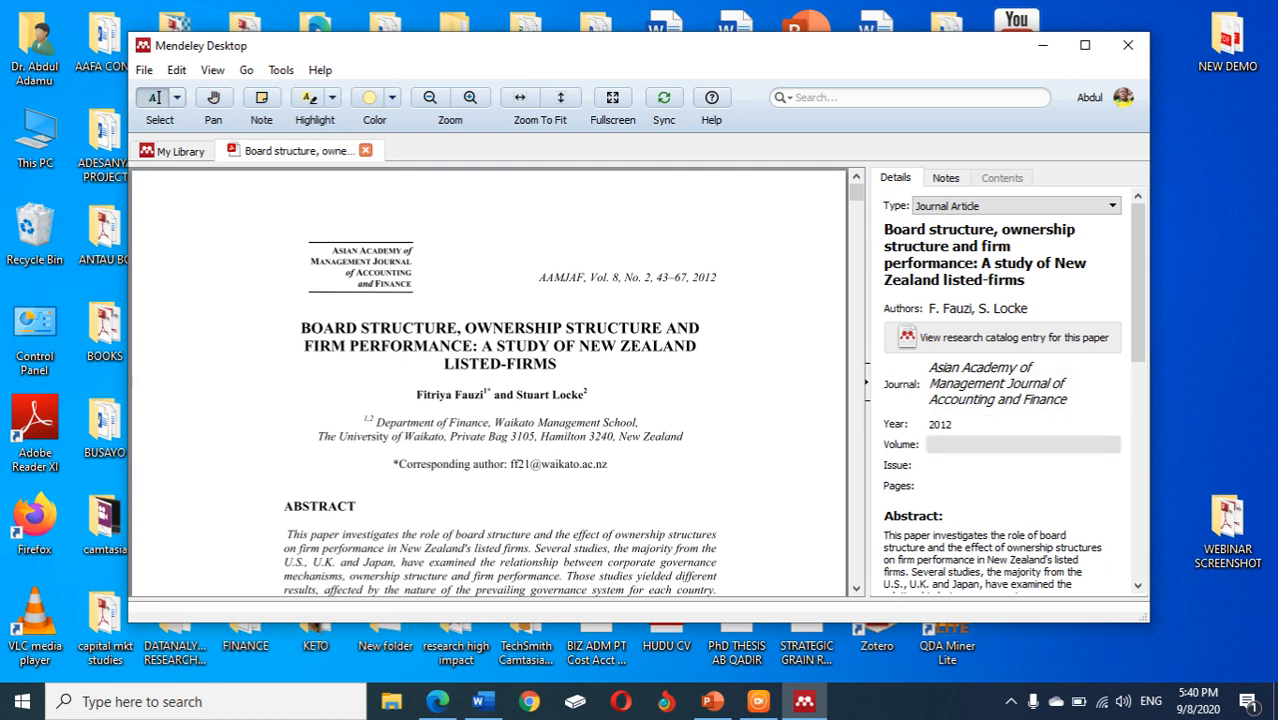
pyautogui.click(955, 444)
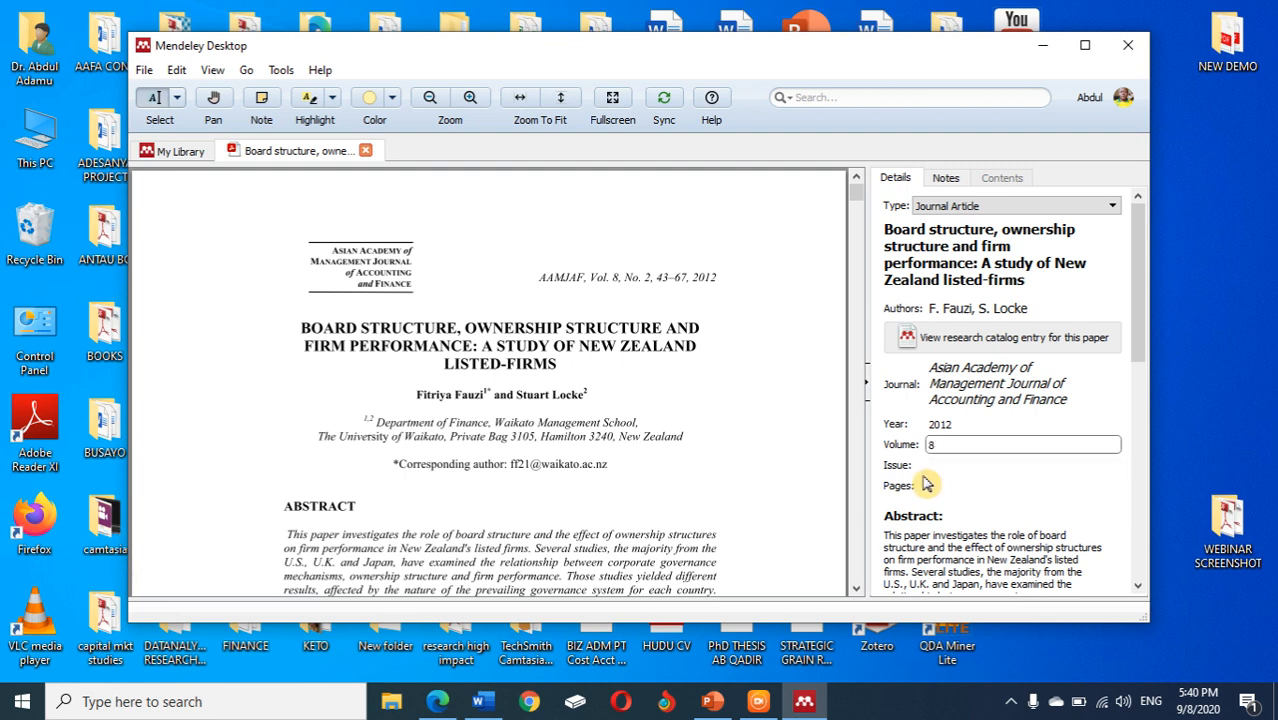
pyautogui.click(958, 465)
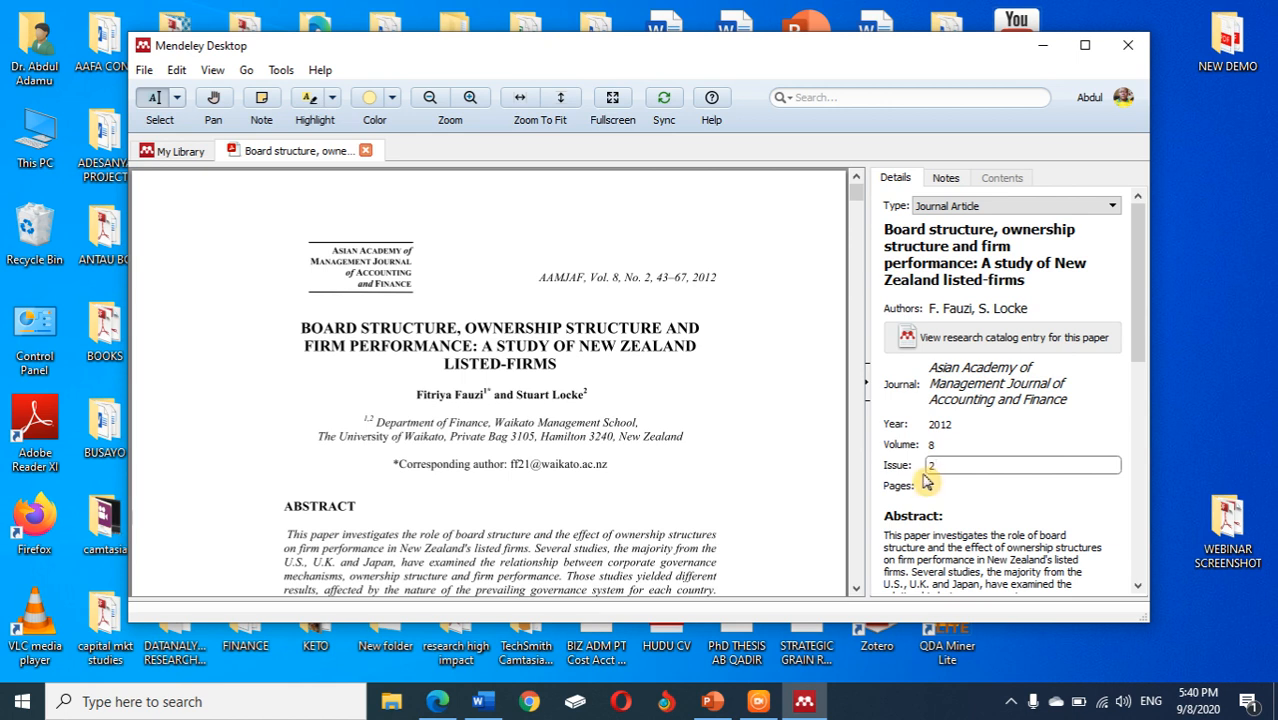
pyautogui.press('Return')
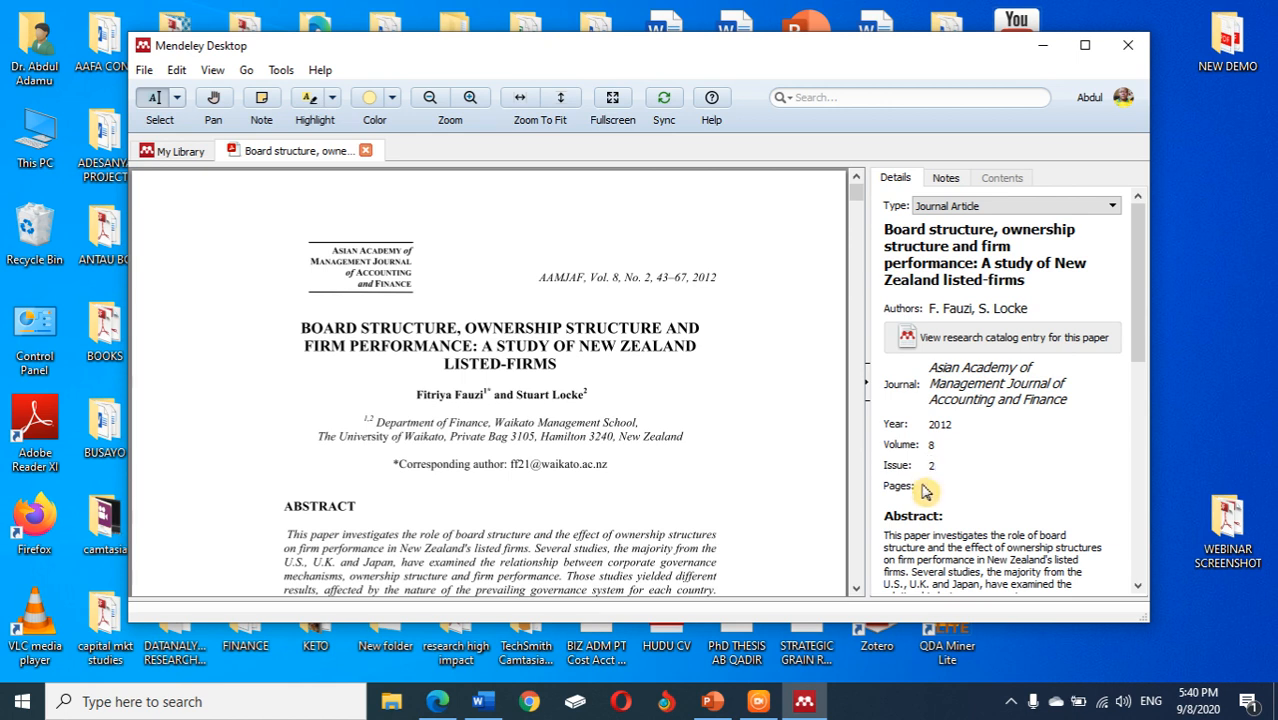
pyautogui.click(926, 487)
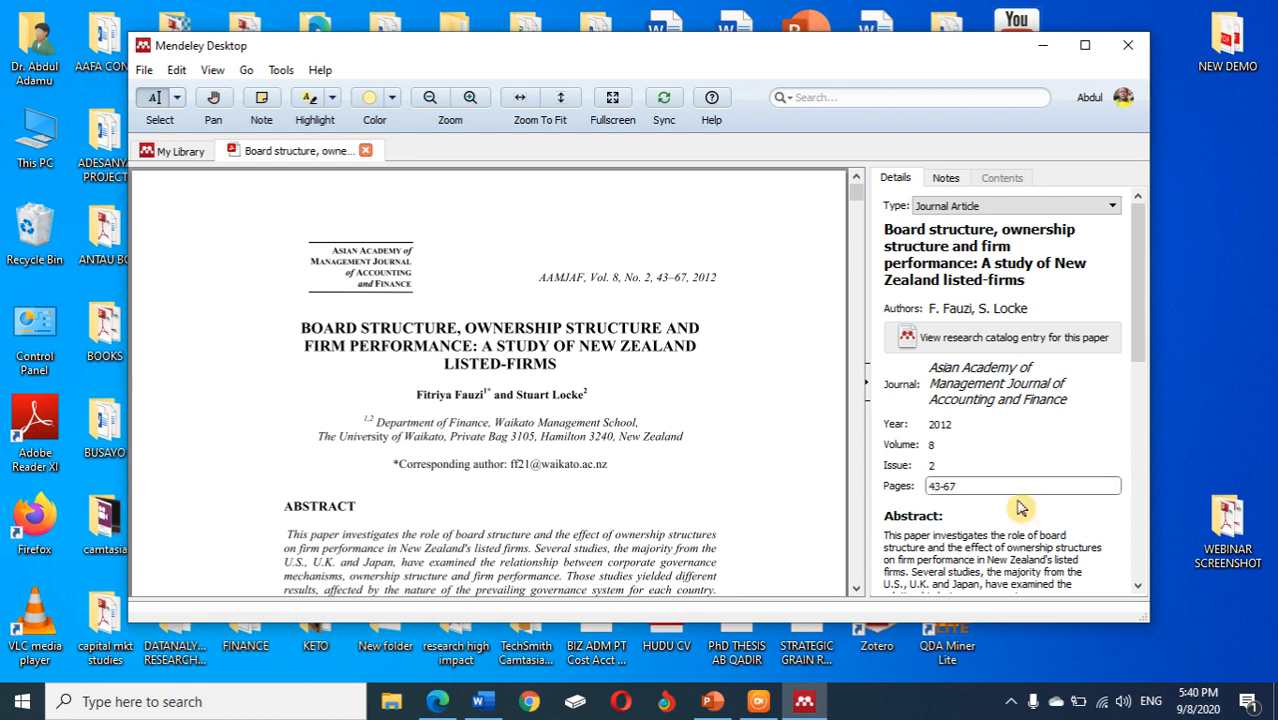
pyautogui.moveTo(1134, 322); pyautogui.dragTo(1133, 472)
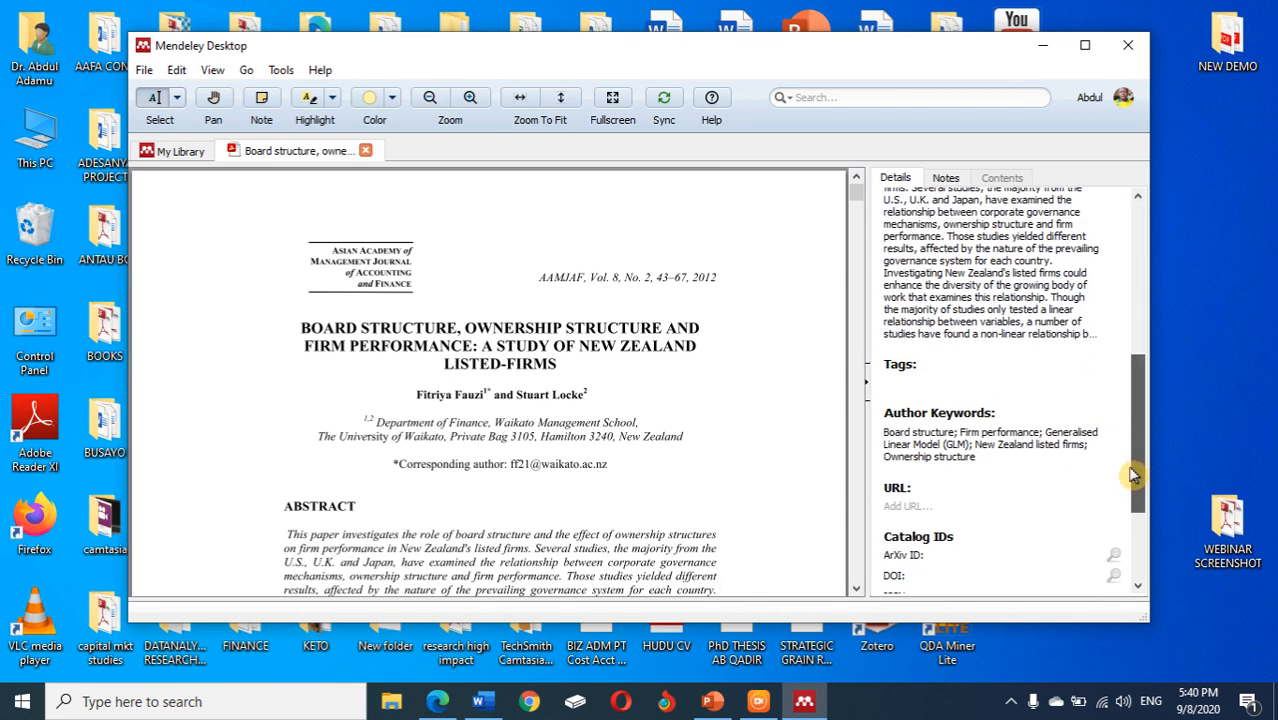
pyautogui.click(366, 152)
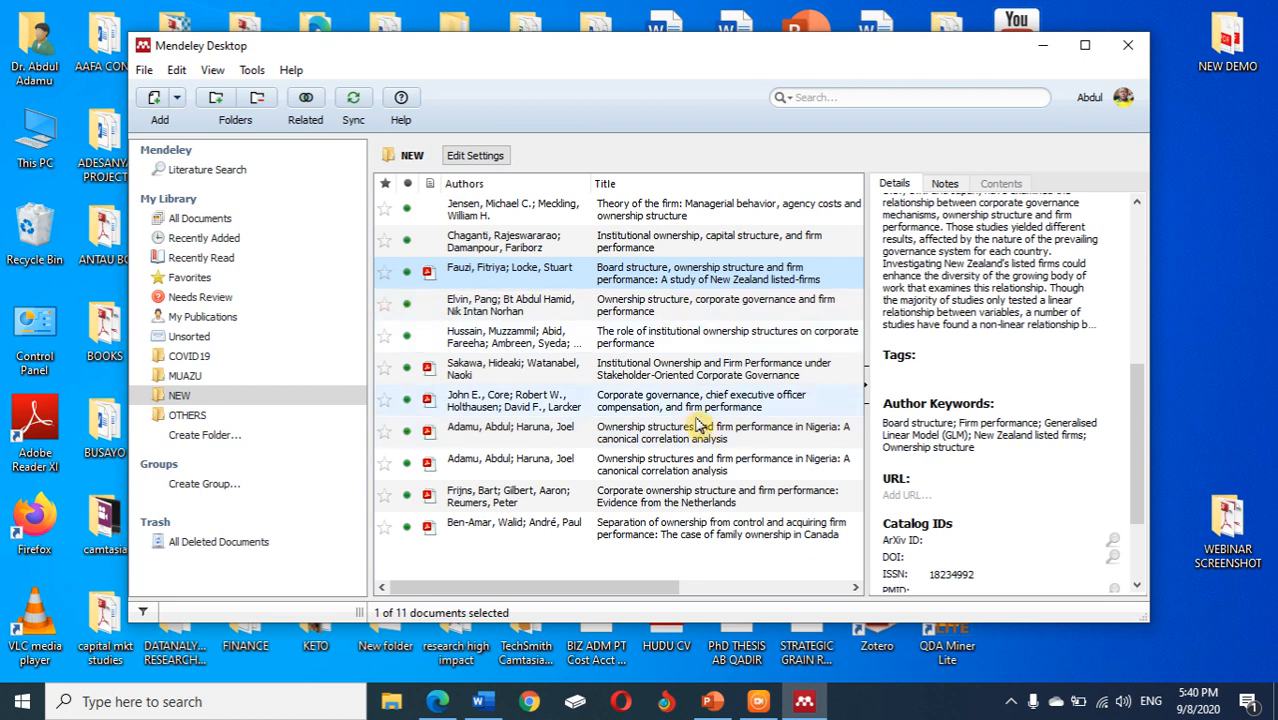
# Review the details of the papers from the stakeholder-oriented governance article down to the Canadian family ownership study, and view the latter's notes.
pyautogui.click(644, 378)
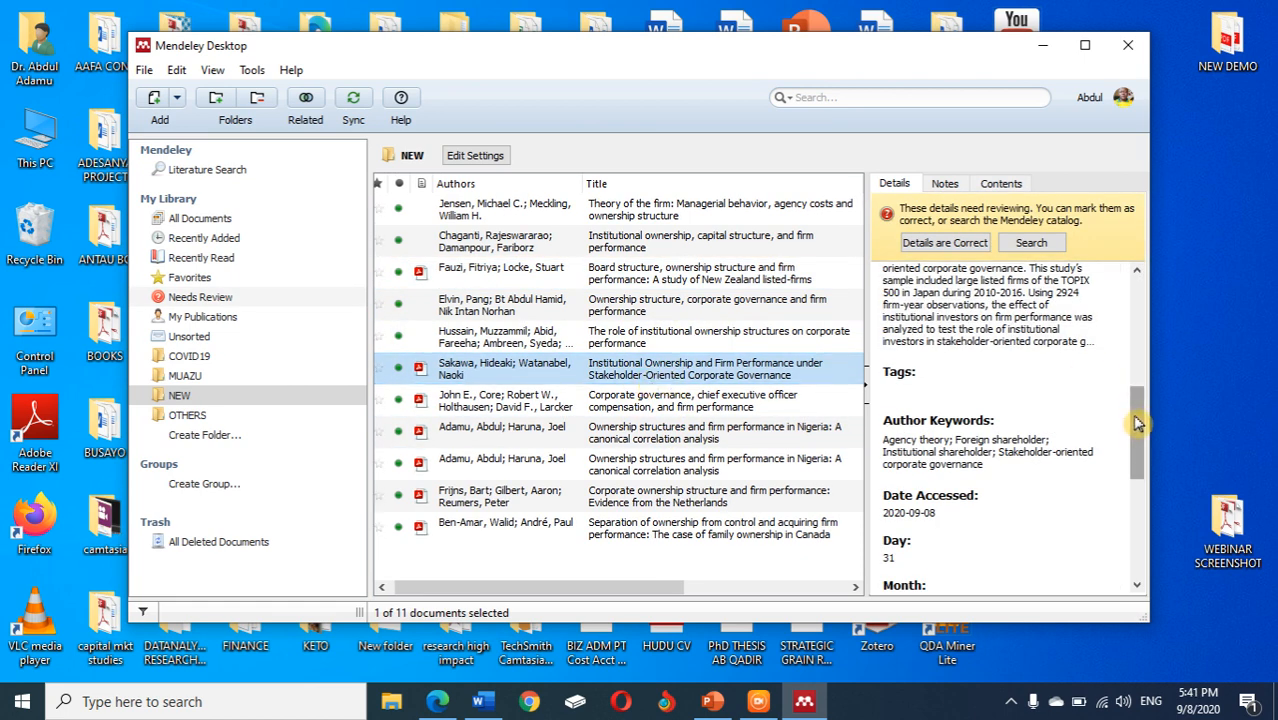
pyautogui.moveTo(1137, 414); pyautogui.dragTo(1137, 302)
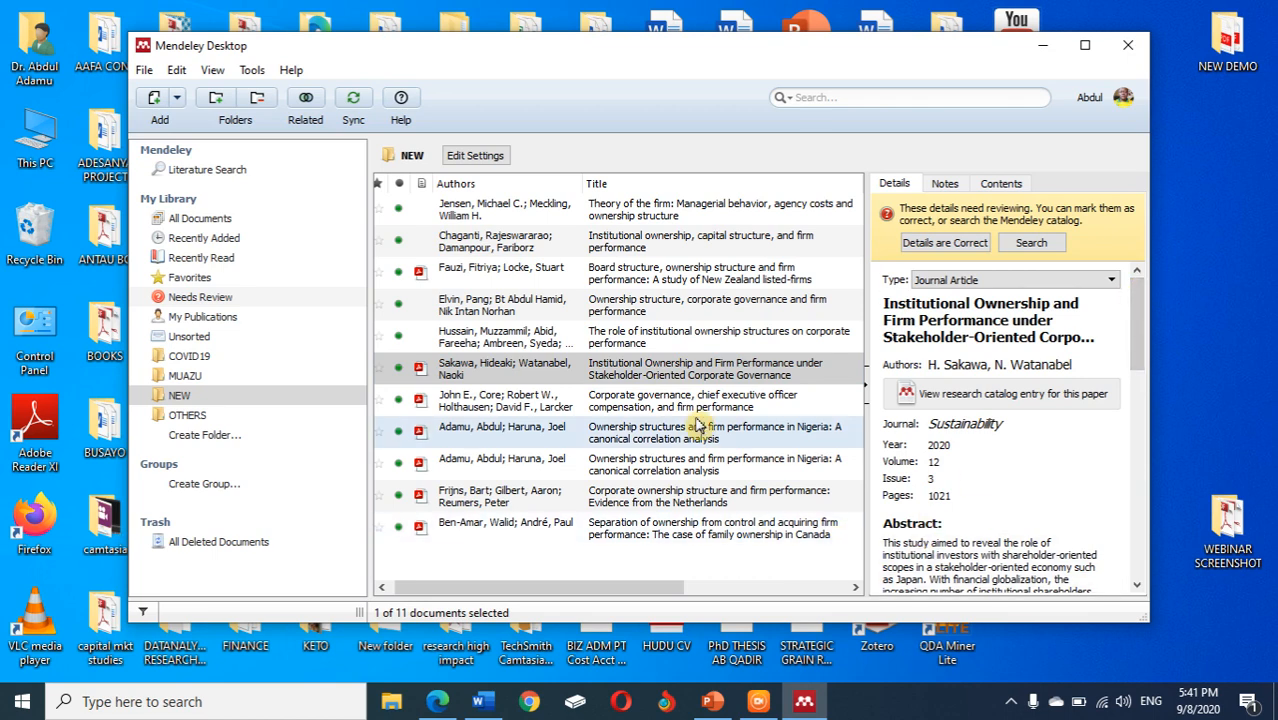
pyautogui.click(655, 410)
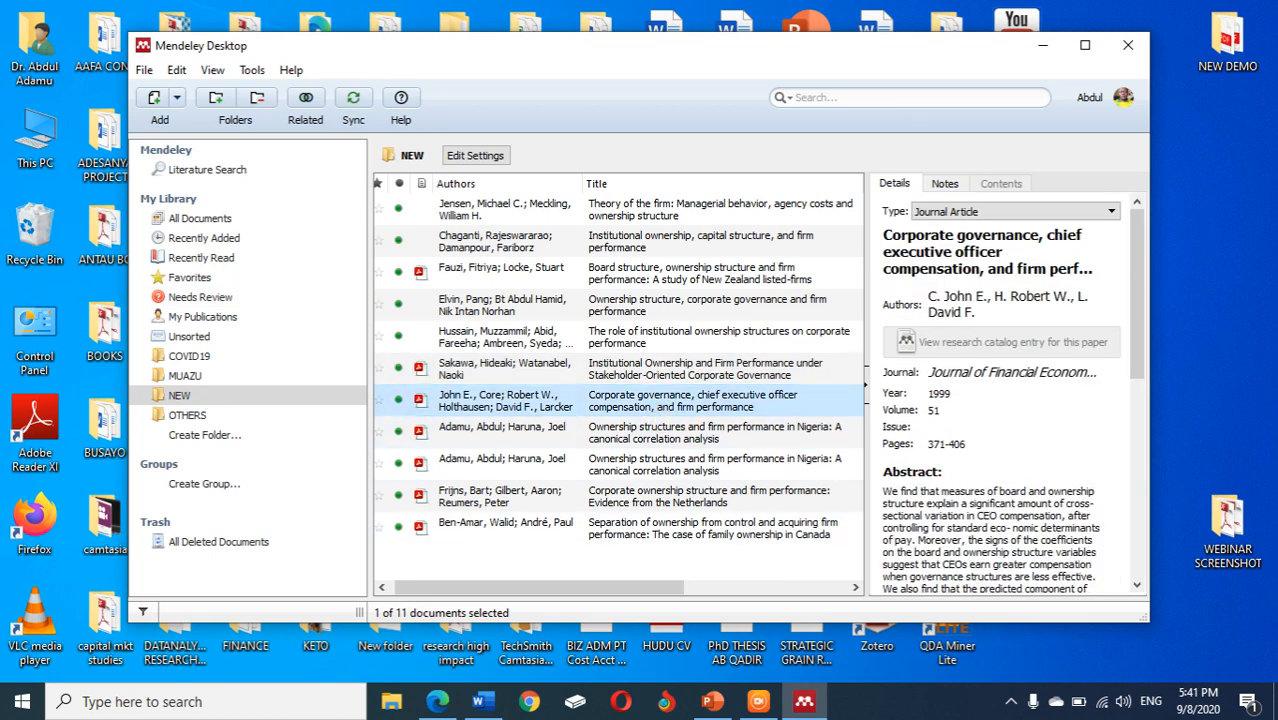
pyautogui.click(558, 440)
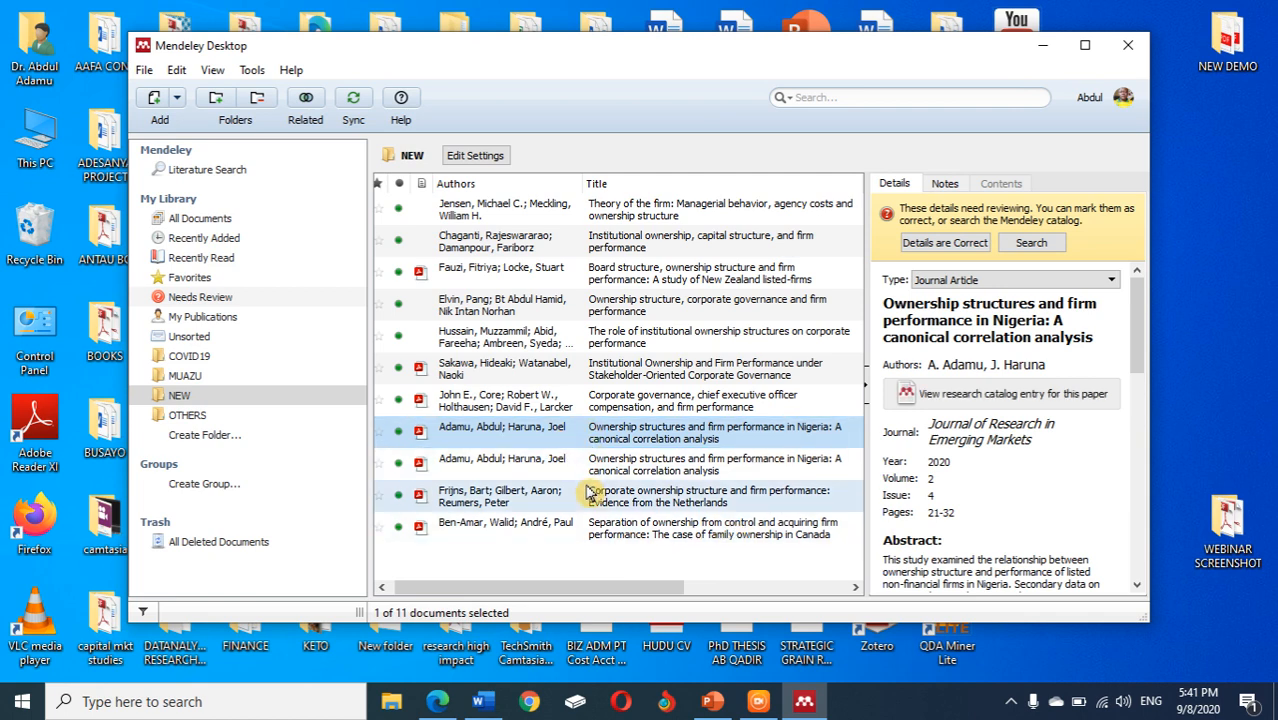
pyautogui.click(597, 466)
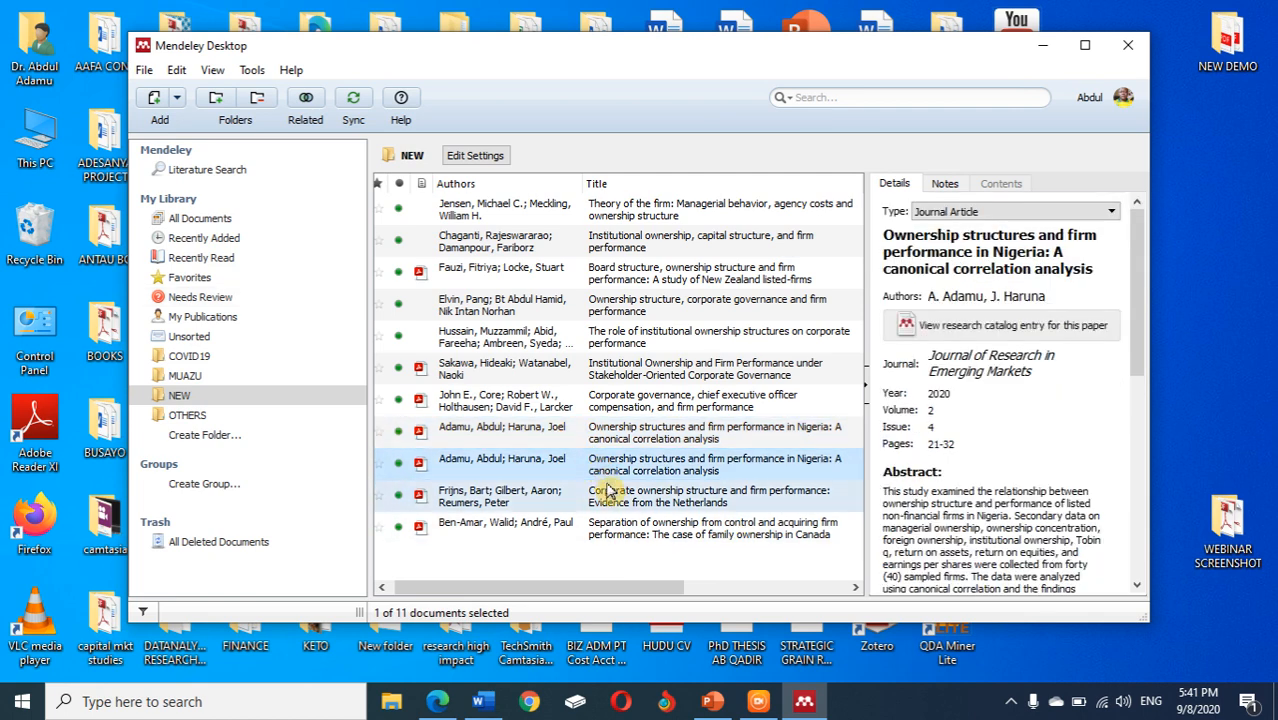
pyautogui.click(608, 498)
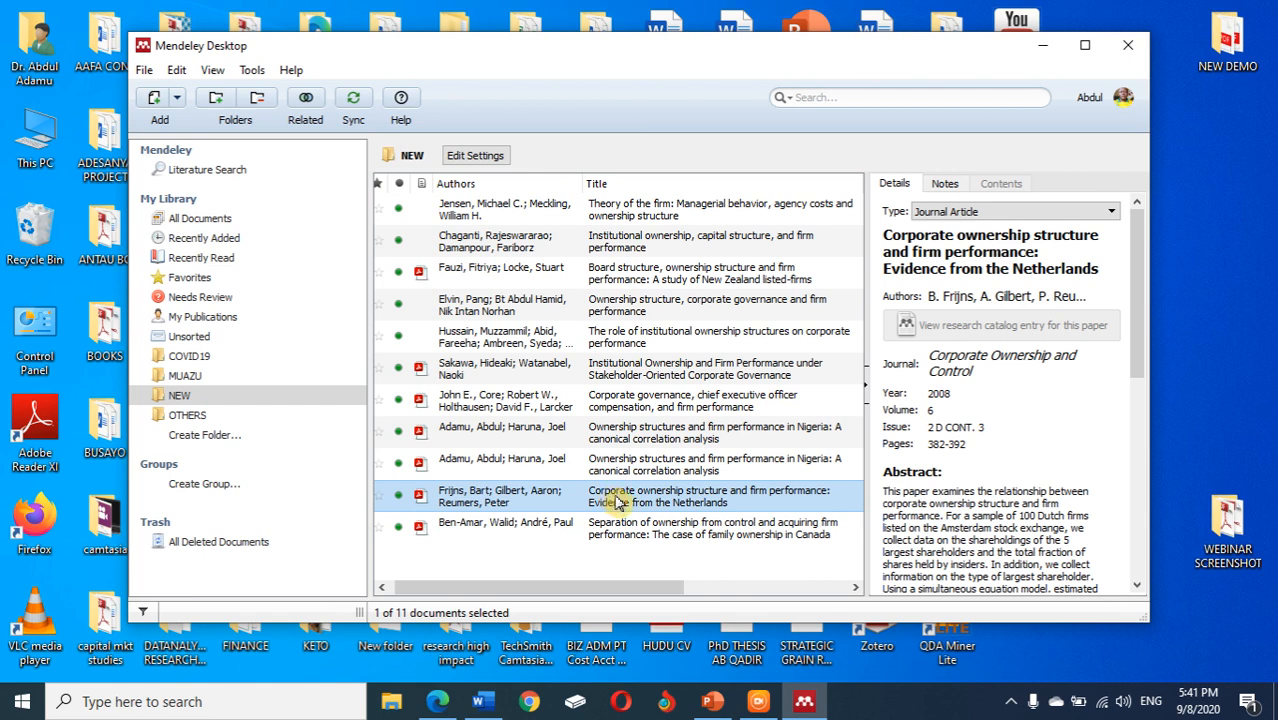
pyautogui.click(613, 532)
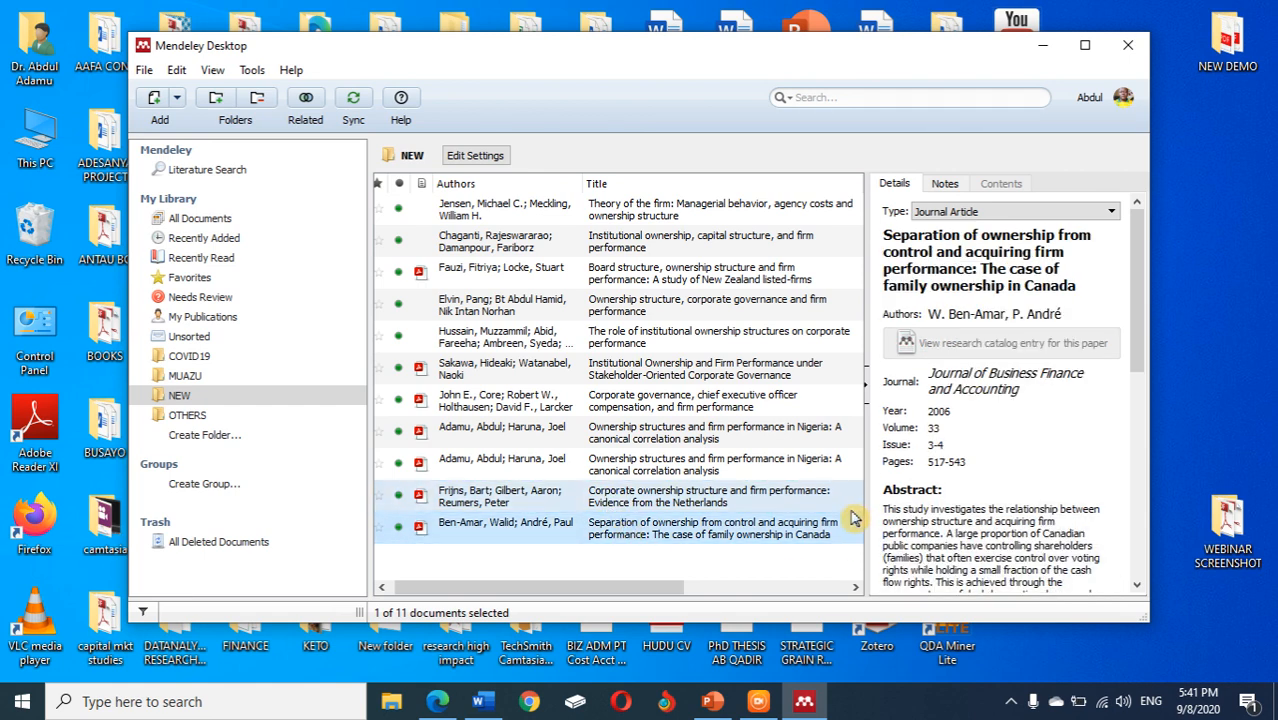
pyautogui.moveTo(1141, 336); pyautogui.dragTo(1133, 270)
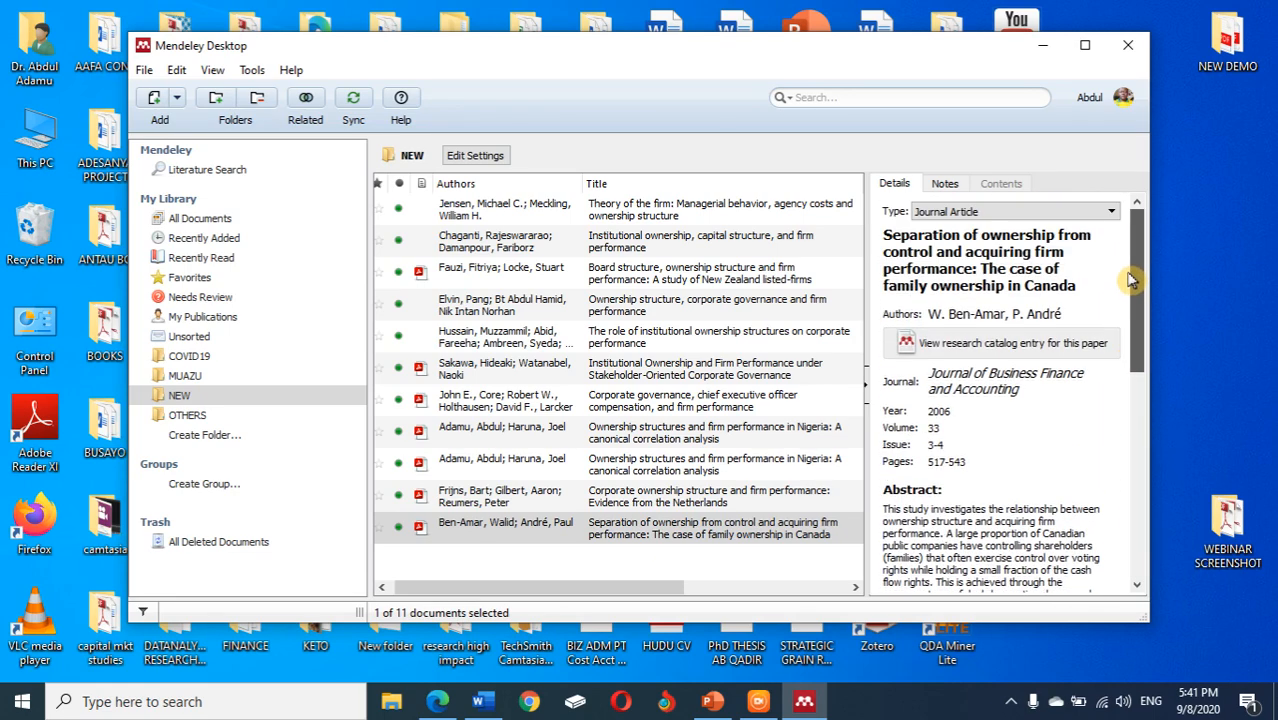
pyautogui.click(947, 184)
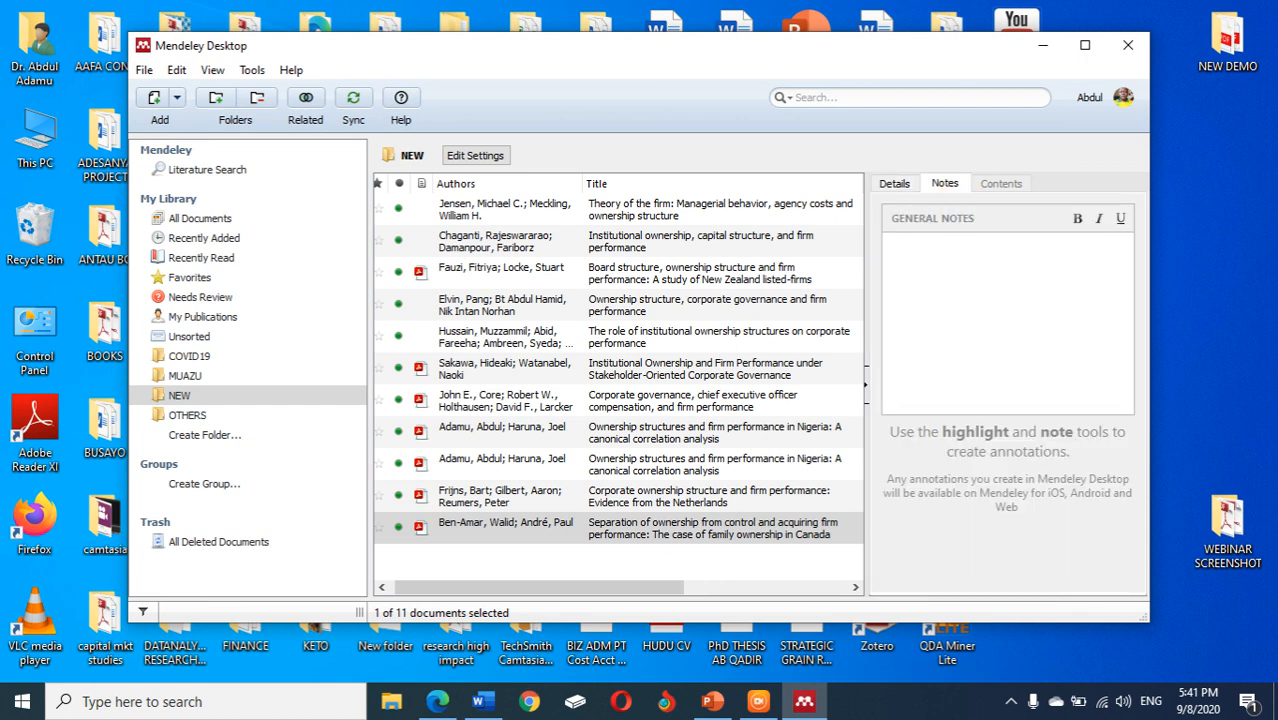
# Show the Canadian family ownership study's details in a maximized Mendeley Desktop window and look over the commands for adding and importing documents.
pyautogui.click(894, 185)
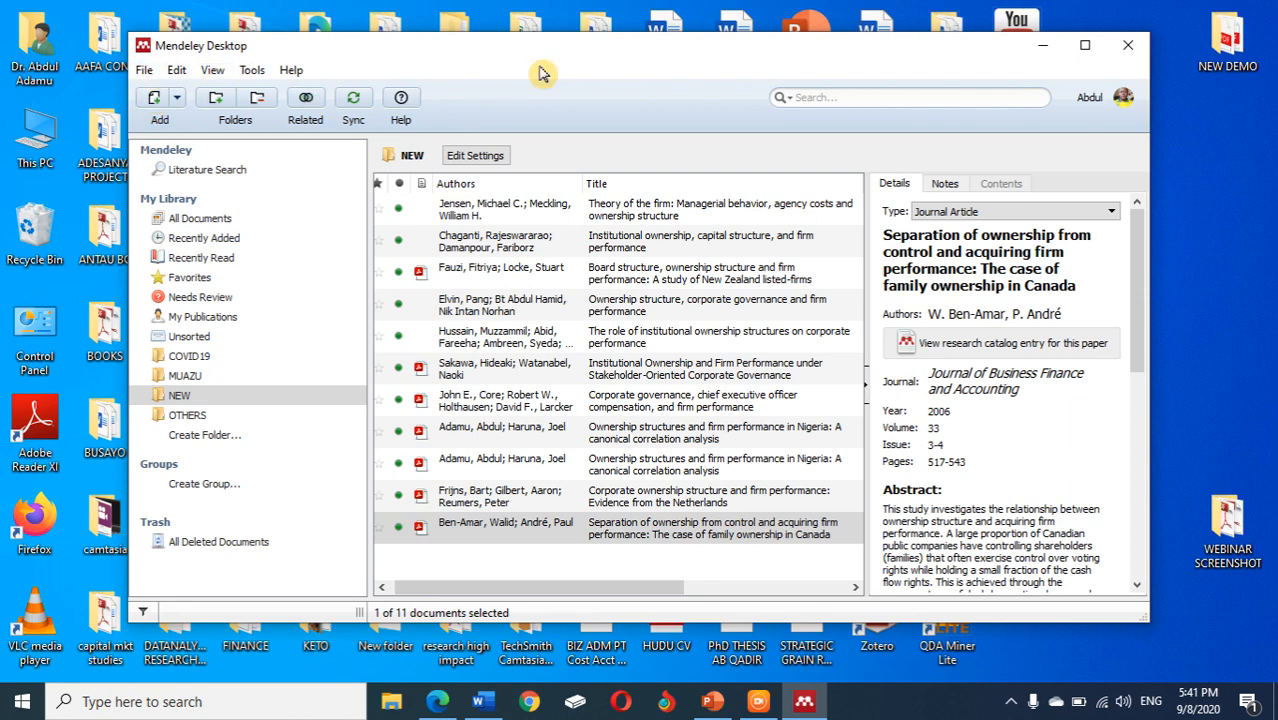
pyautogui.click(1084, 45)
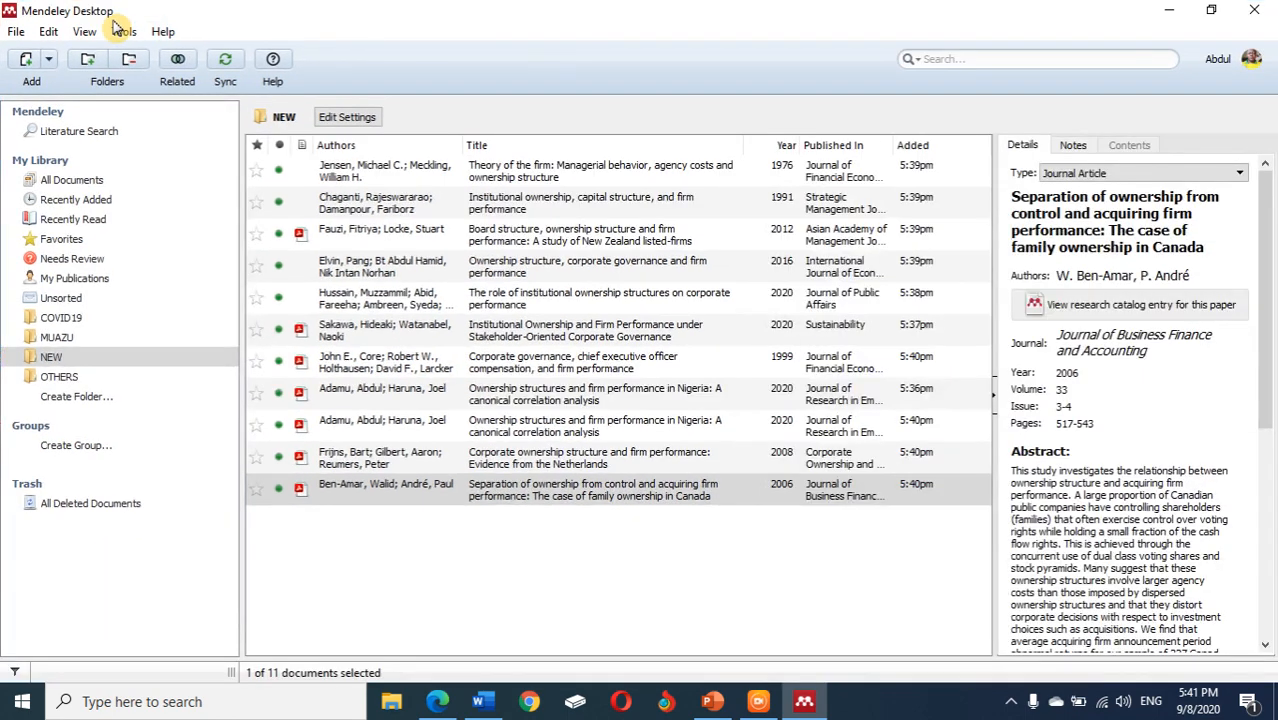
pyautogui.click(18, 33)
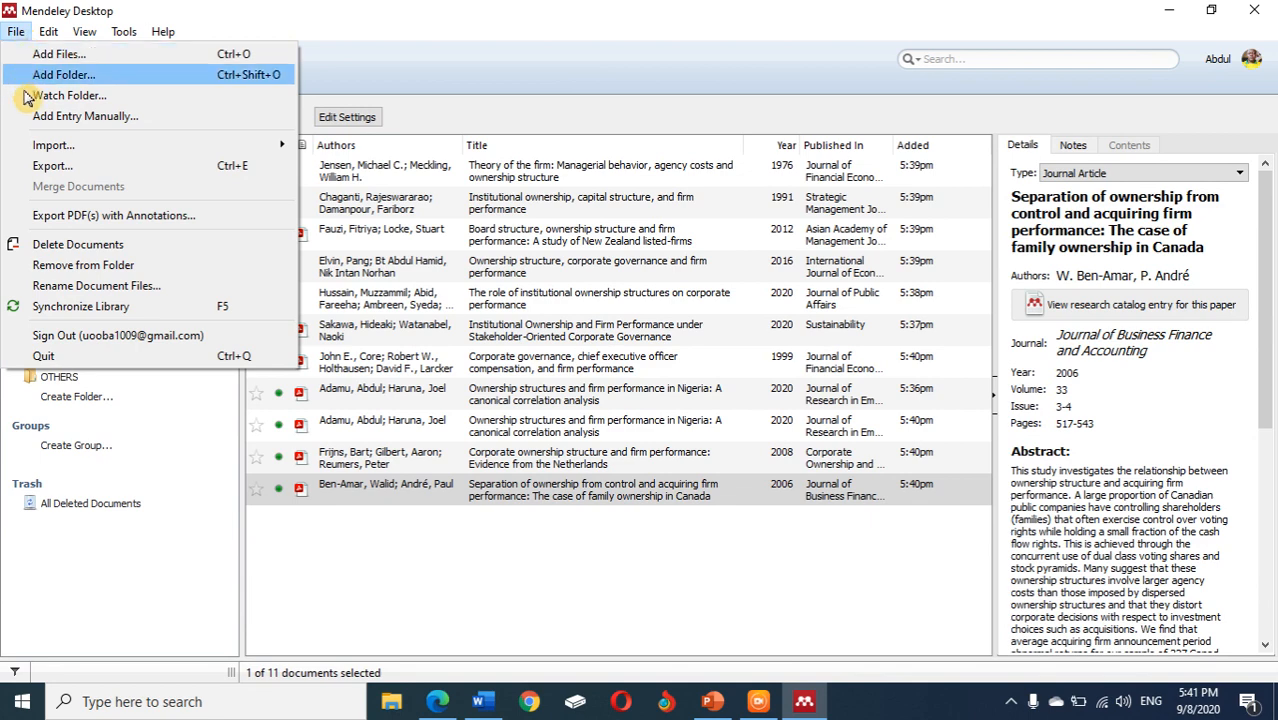
pyautogui.moveTo(55, 147)
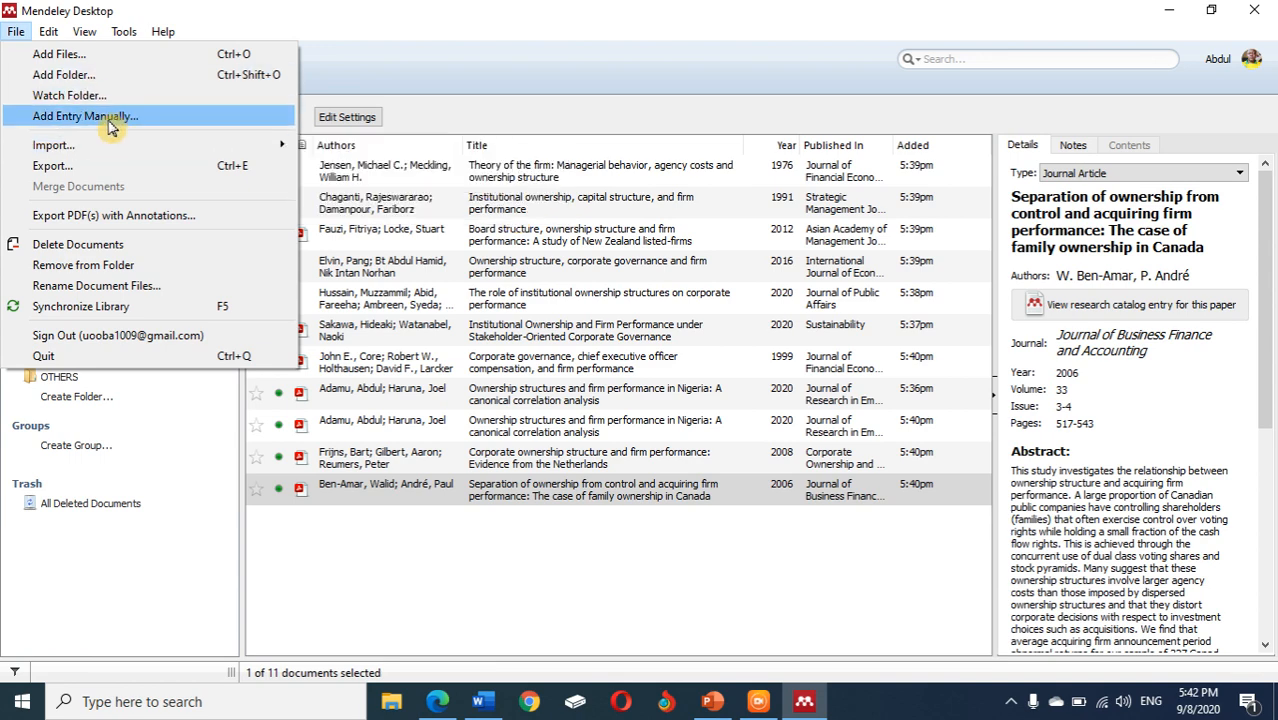
pyautogui.click(489, 74)
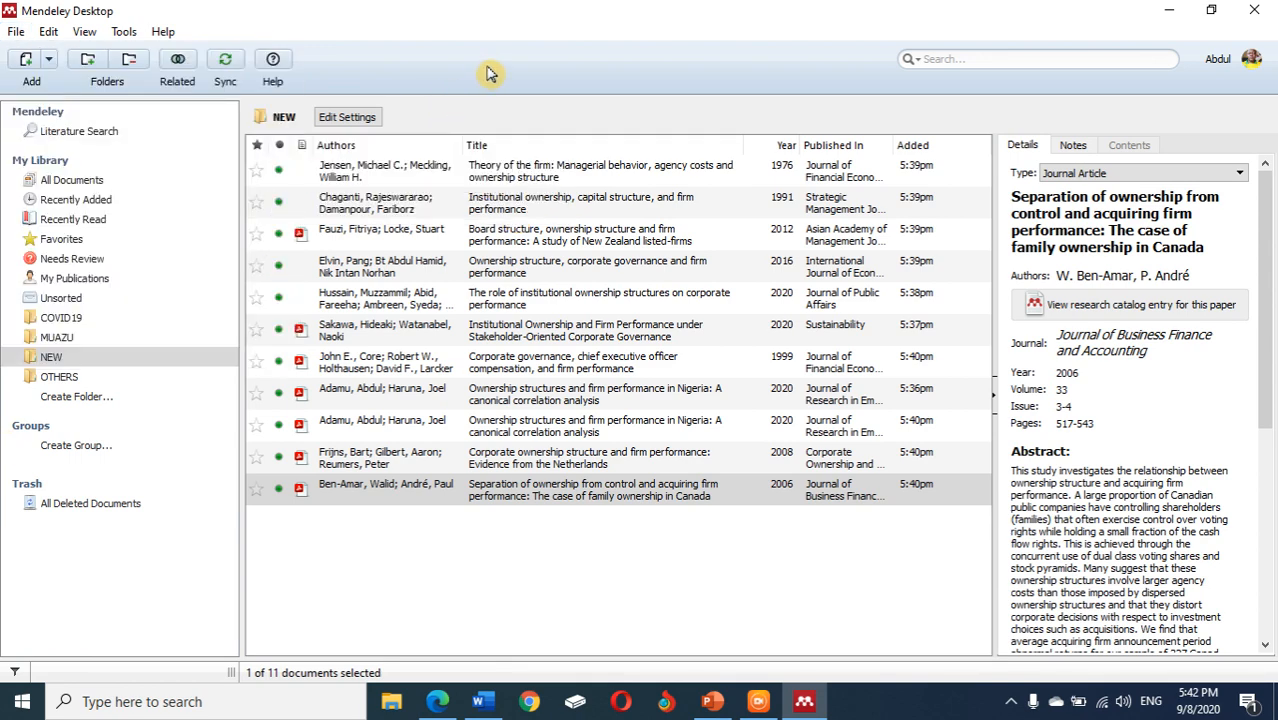
# Start a manual journal article entry titled "Ownership structure", with the suggested full author name and JREMS as the journal.
pyautogui.click(15, 33)
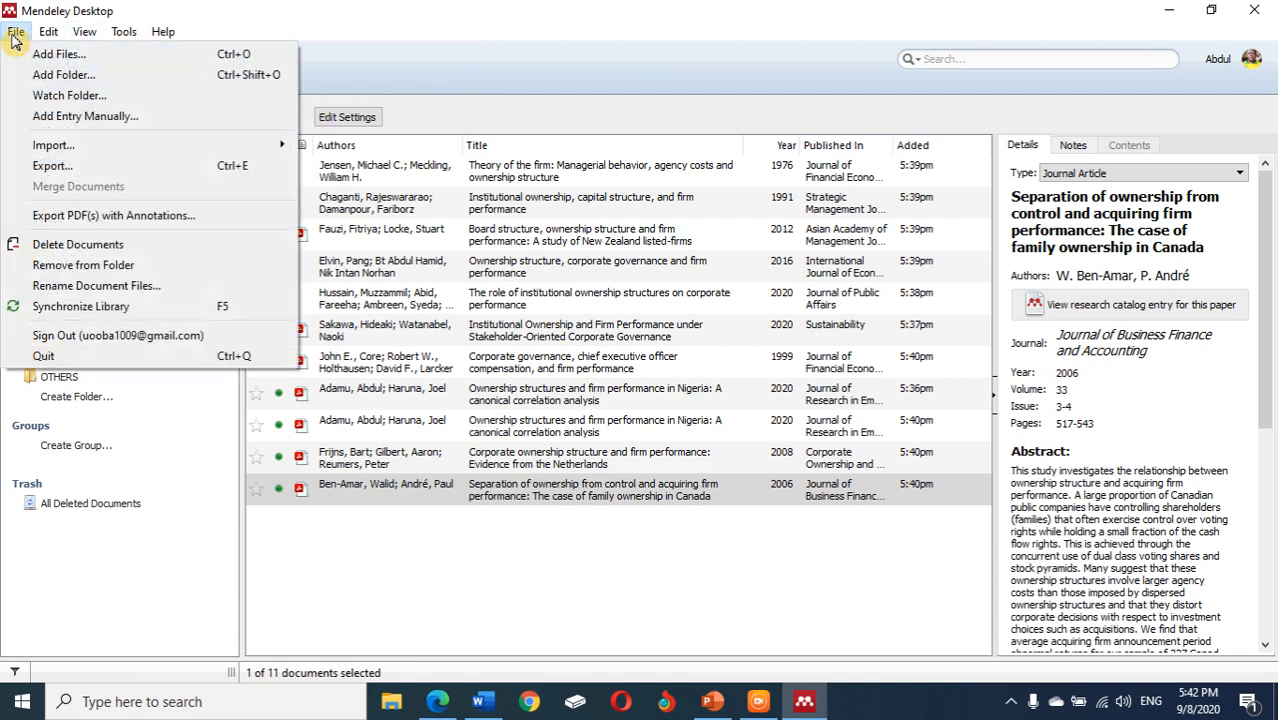
pyautogui.click(135, 118)
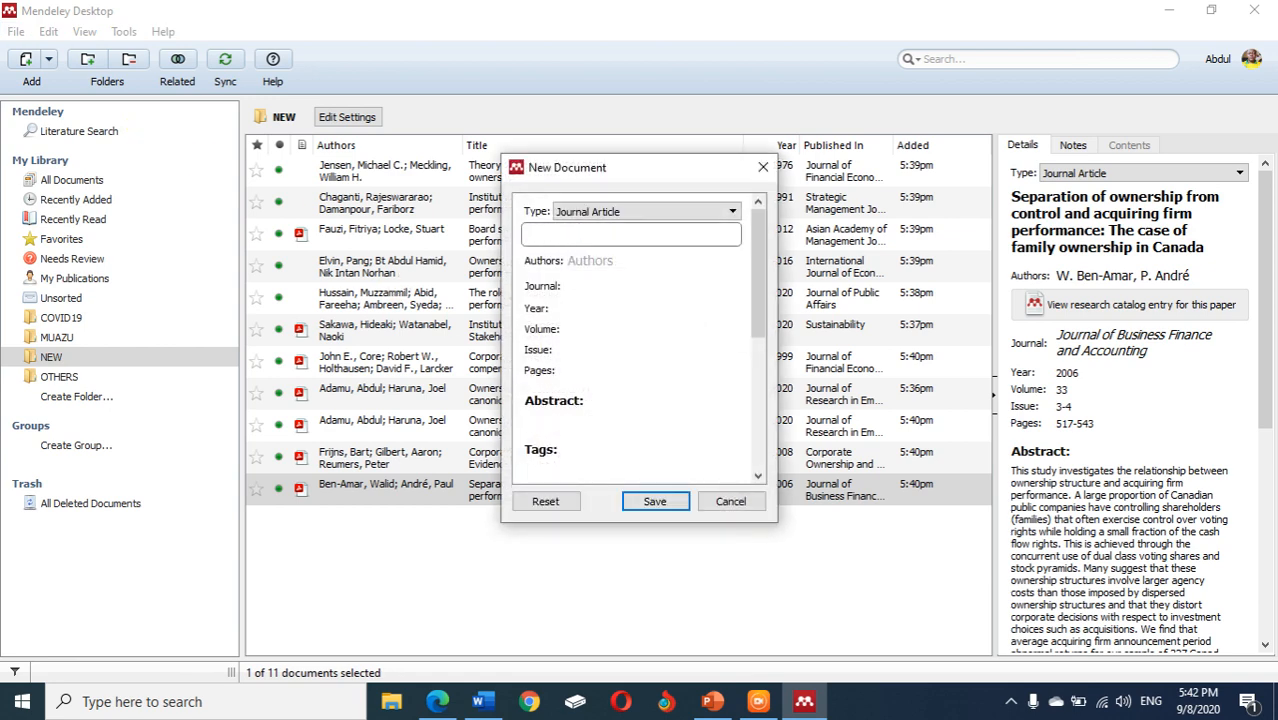
pyautogui.write('Ownership structure')
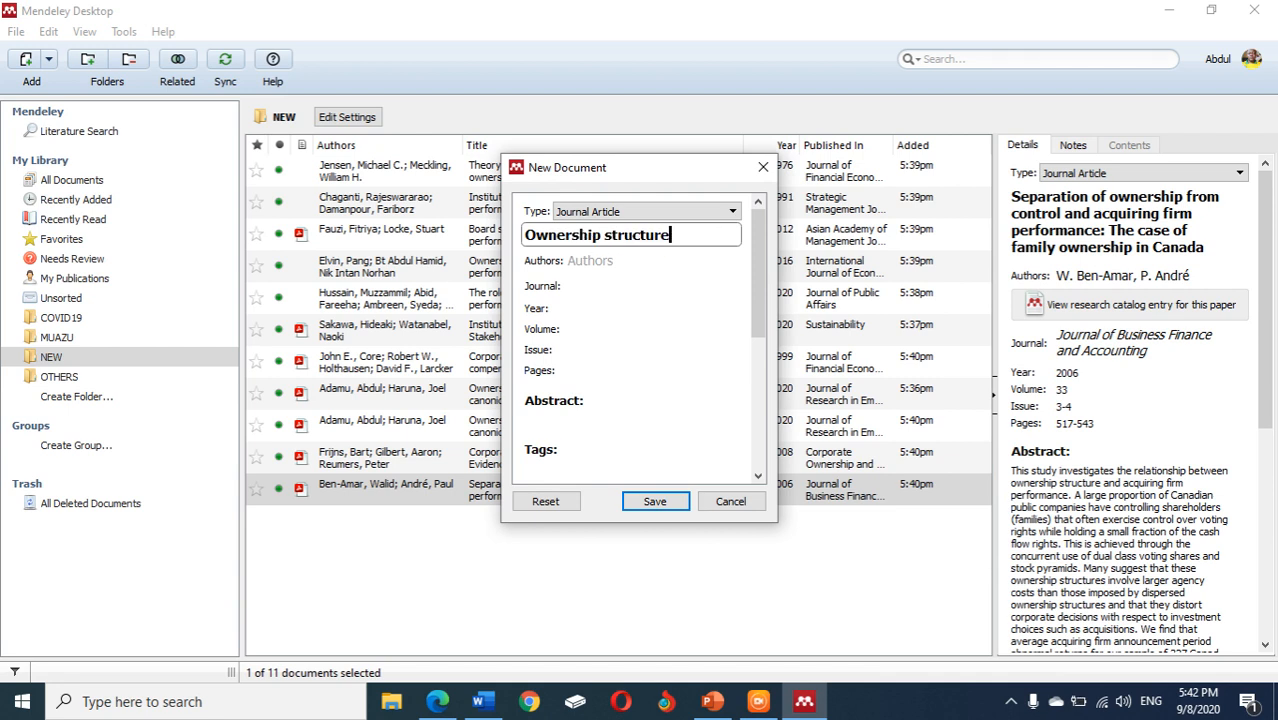
pyautogui.click(654, 260)
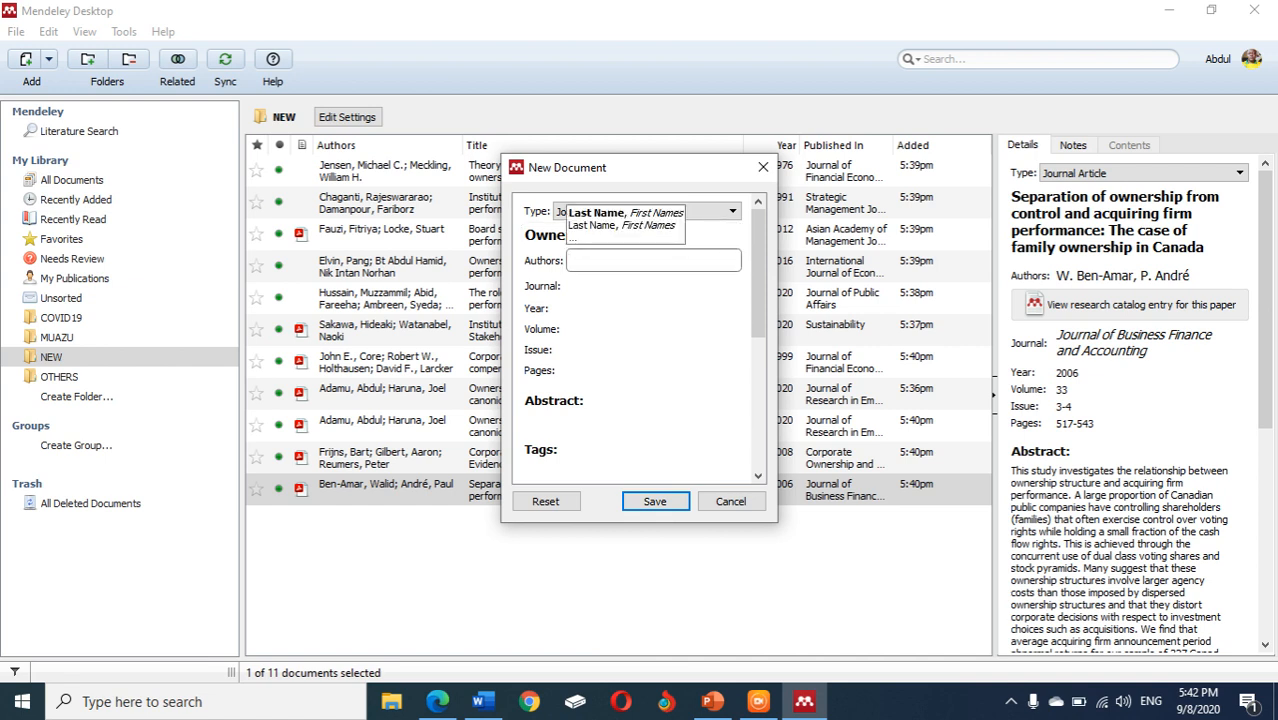
pyautogui.write('Ada')
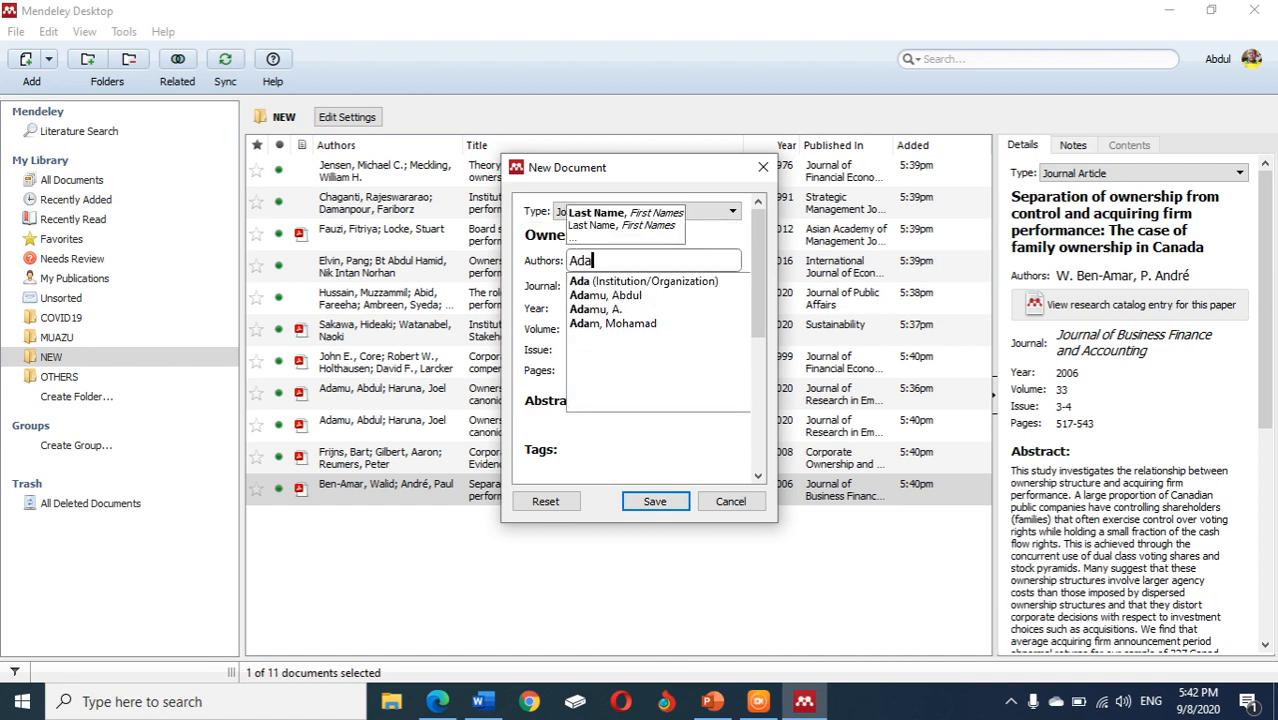
pyautogui.click(608, 295)
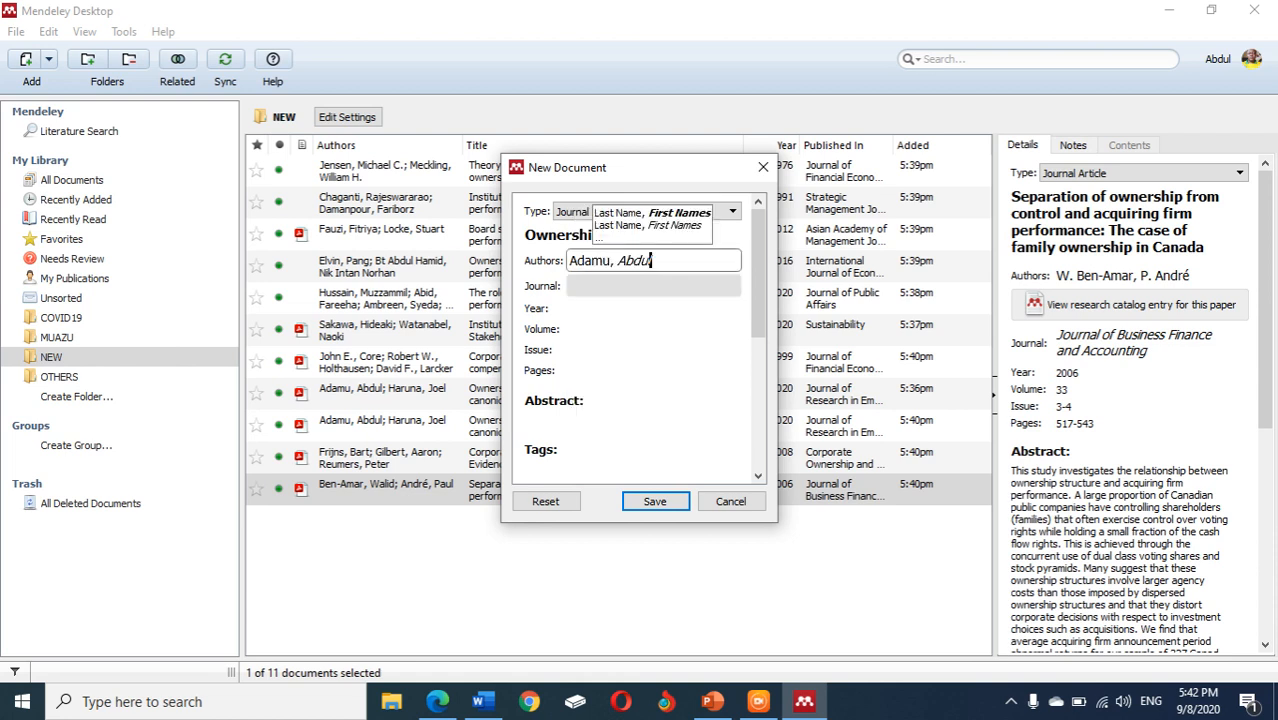
pyautogui.press('Tab')
pyautogui.write('JREM')
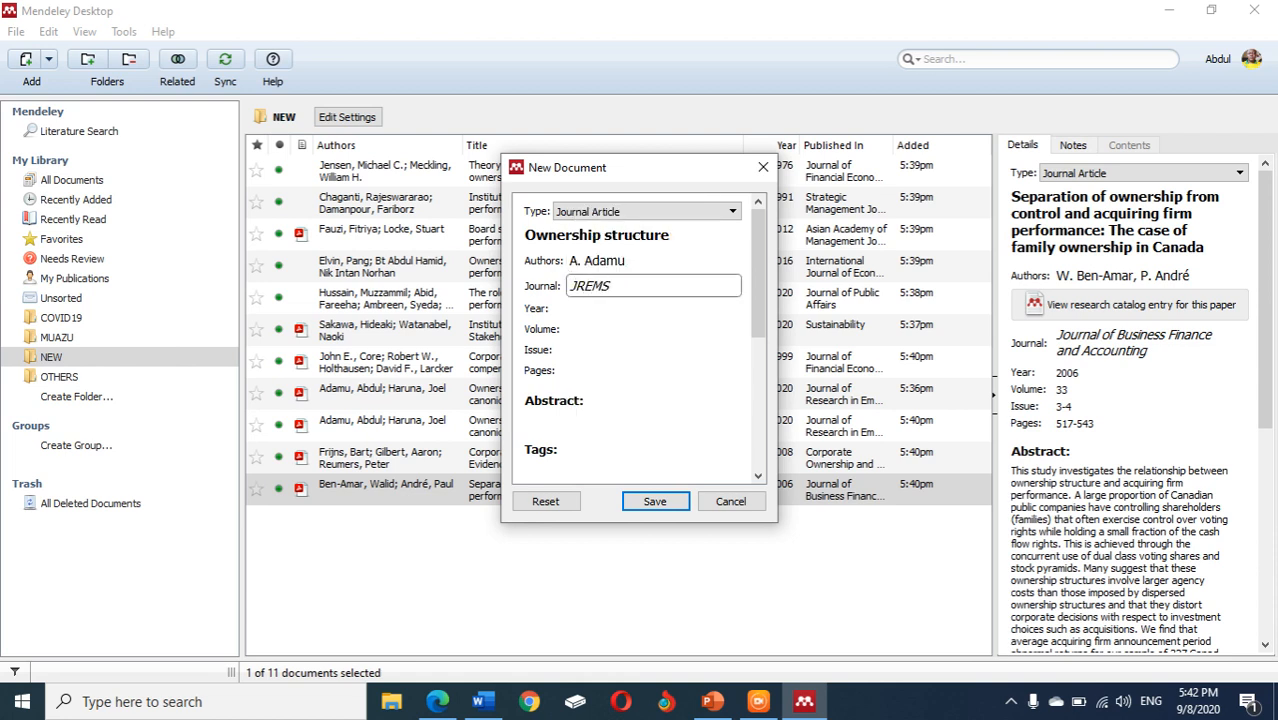
# Set the new entry's year to 2020, volume to 5, issue to 2 and pages to 10-15, and save it.
pyautogui.click(570, 309)
pyautogui.write('2020')
pyautogui.click(572, 329)
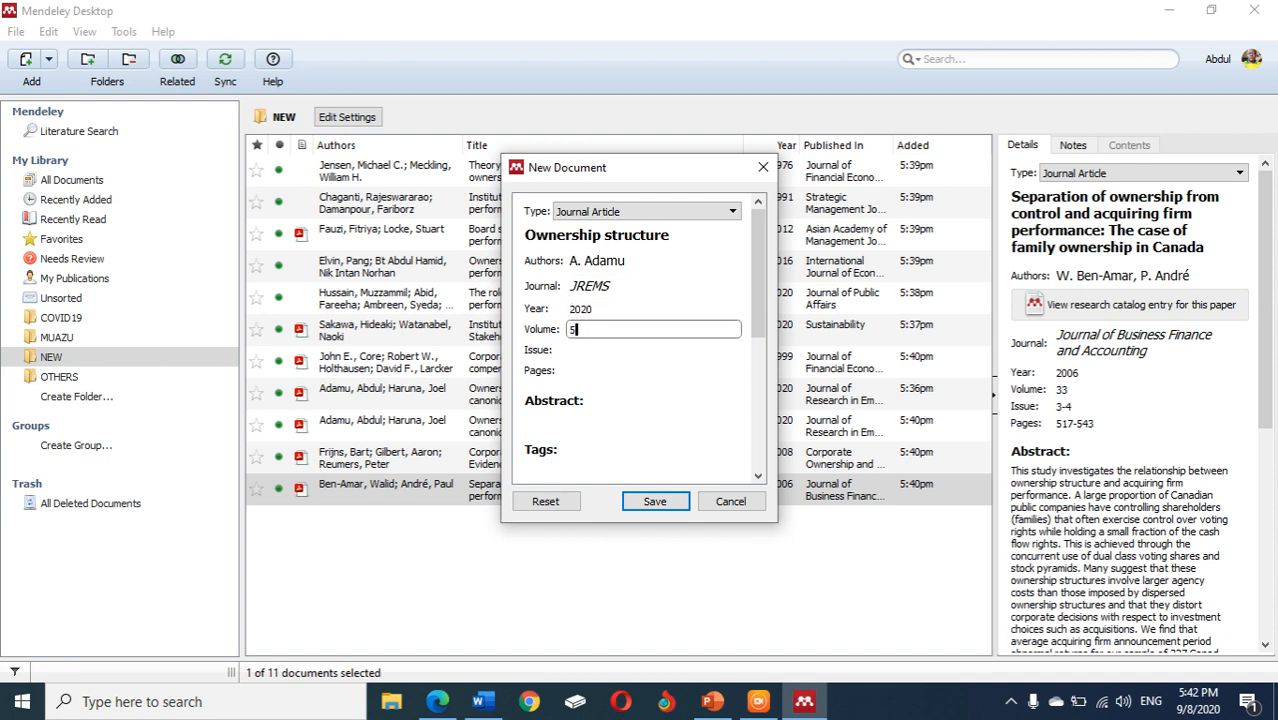
pyautogui.click(600, 349)
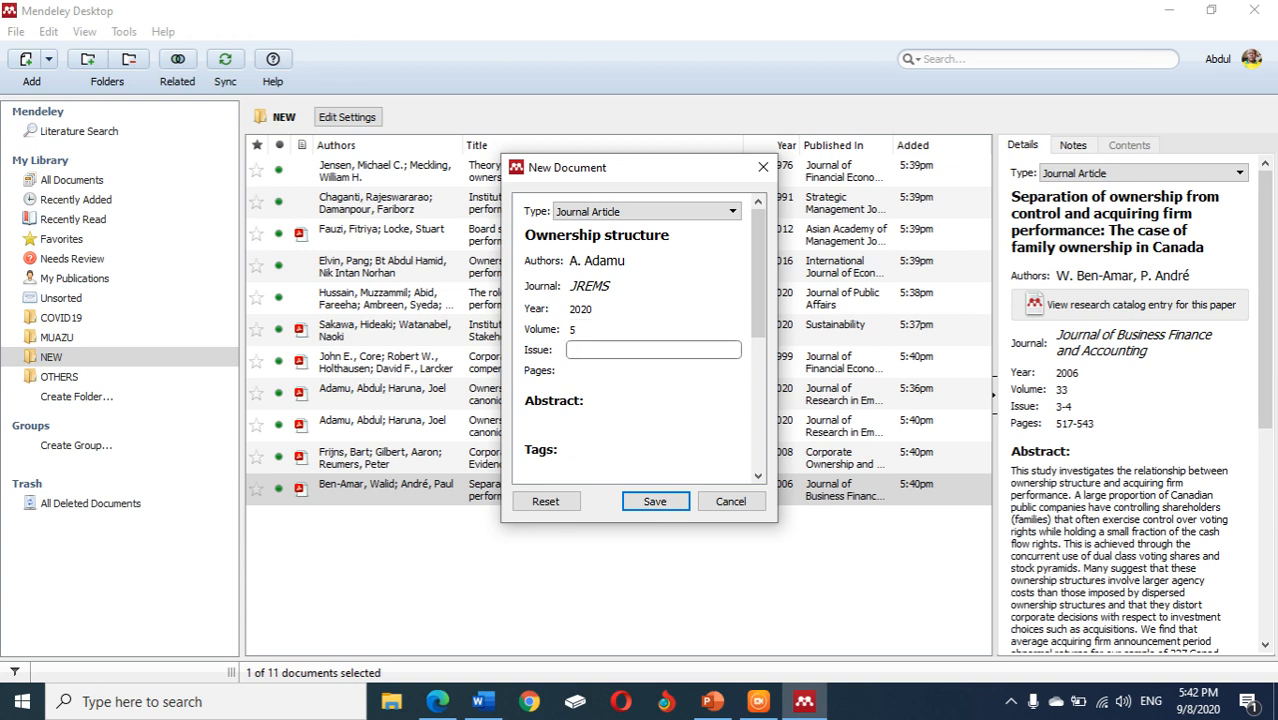
pyautogui.write('2')
pyautogui.click(570, 370)
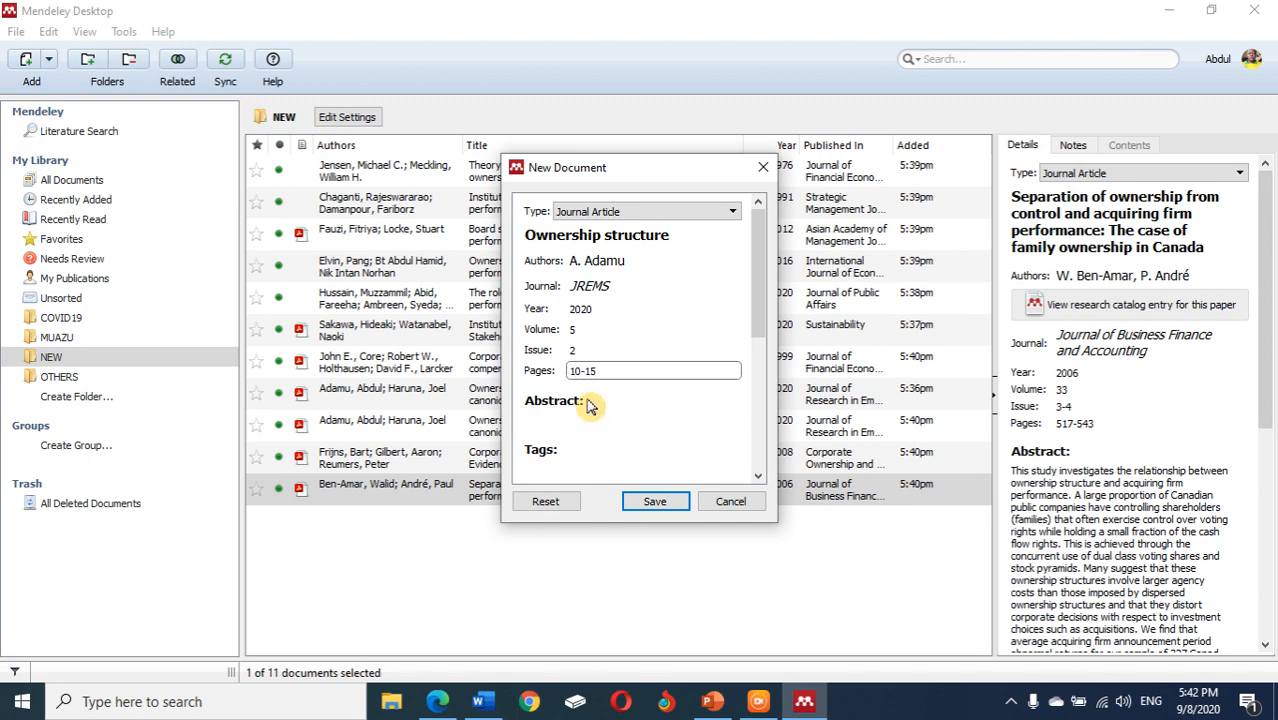
pyautogui.click(660, 505)
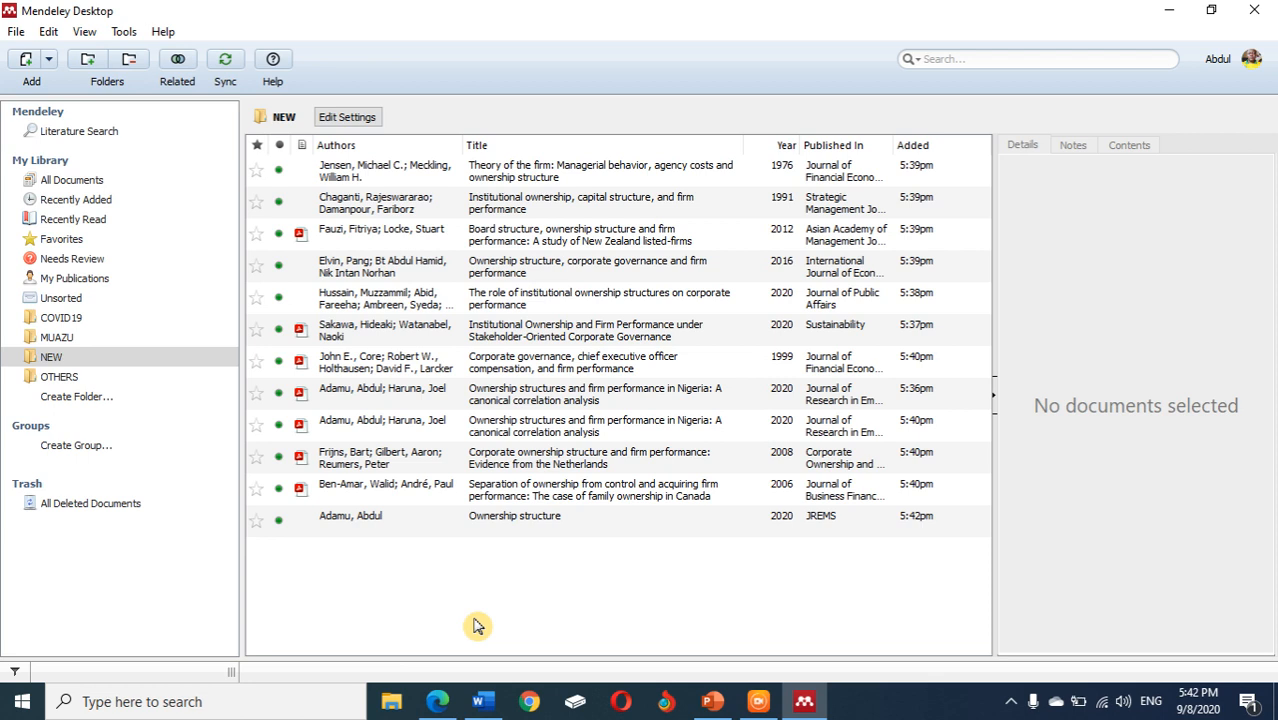
# Switch to PowerPoint, start the slide show from the Populating Mendeley slide and advance to the Referencing slide.
pyautogui.click(760, 703)
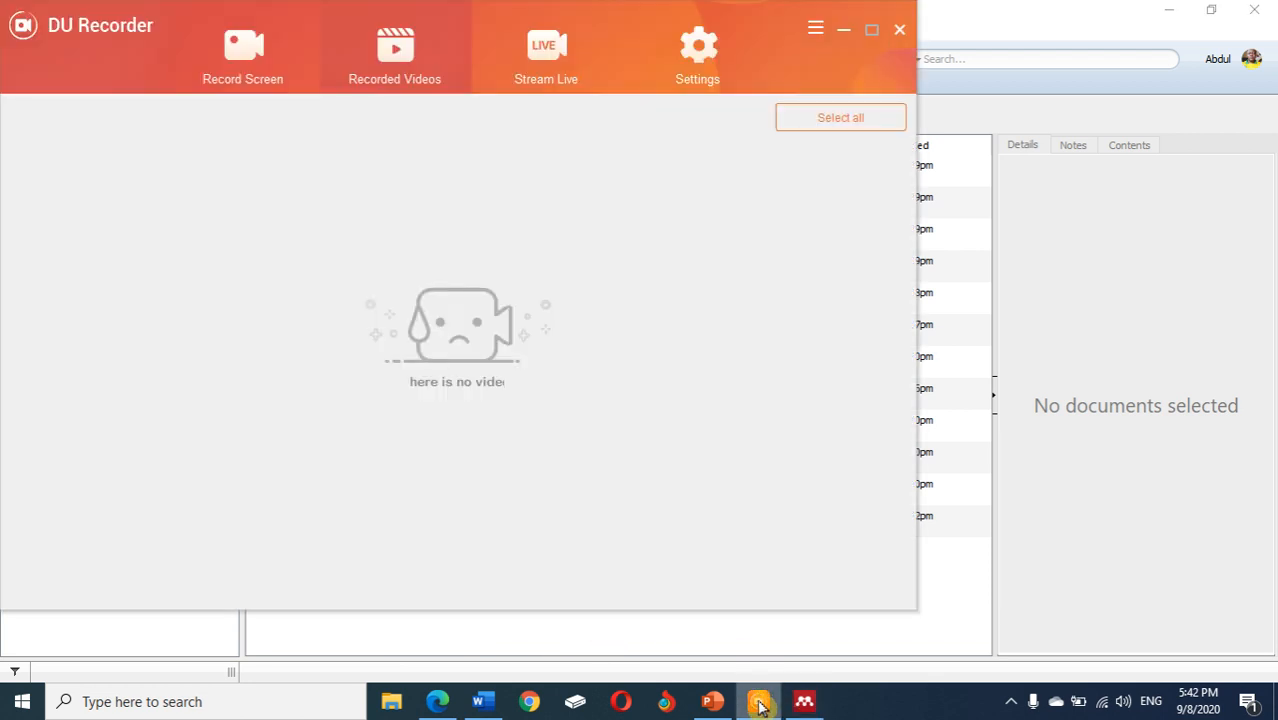
pyautogui.click(760, 703)
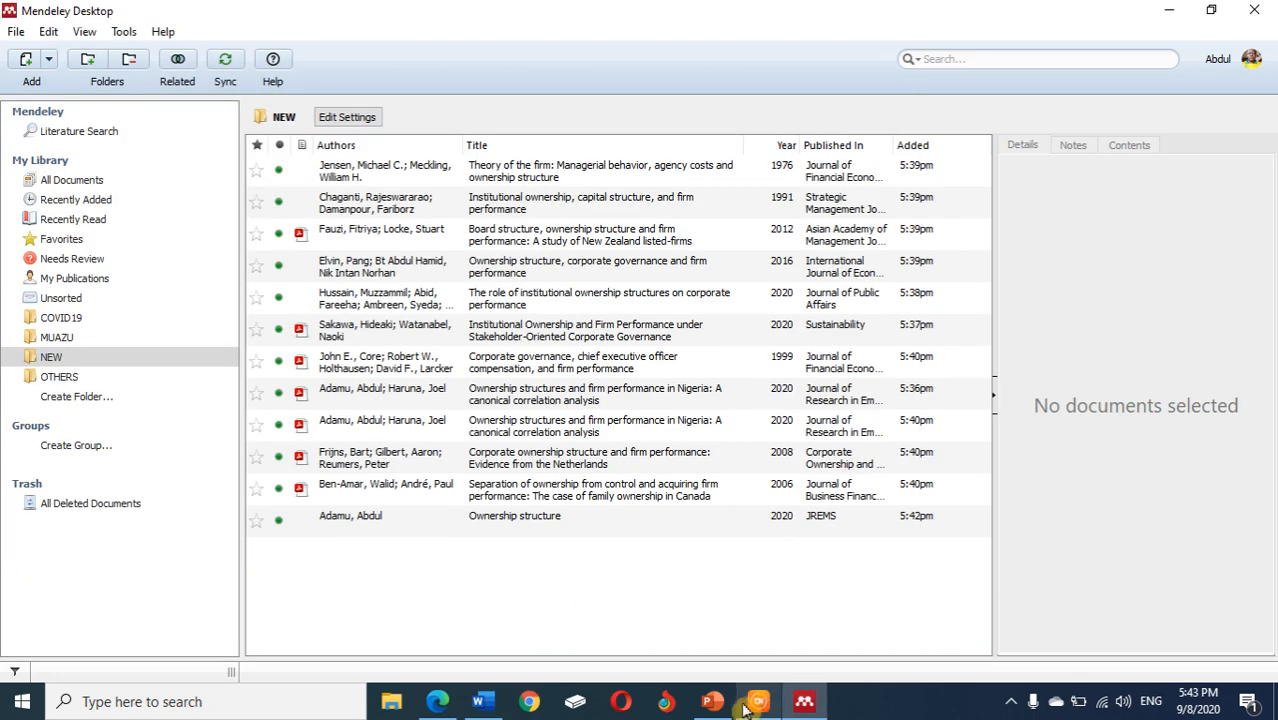
pyautogui.click(713, 703)
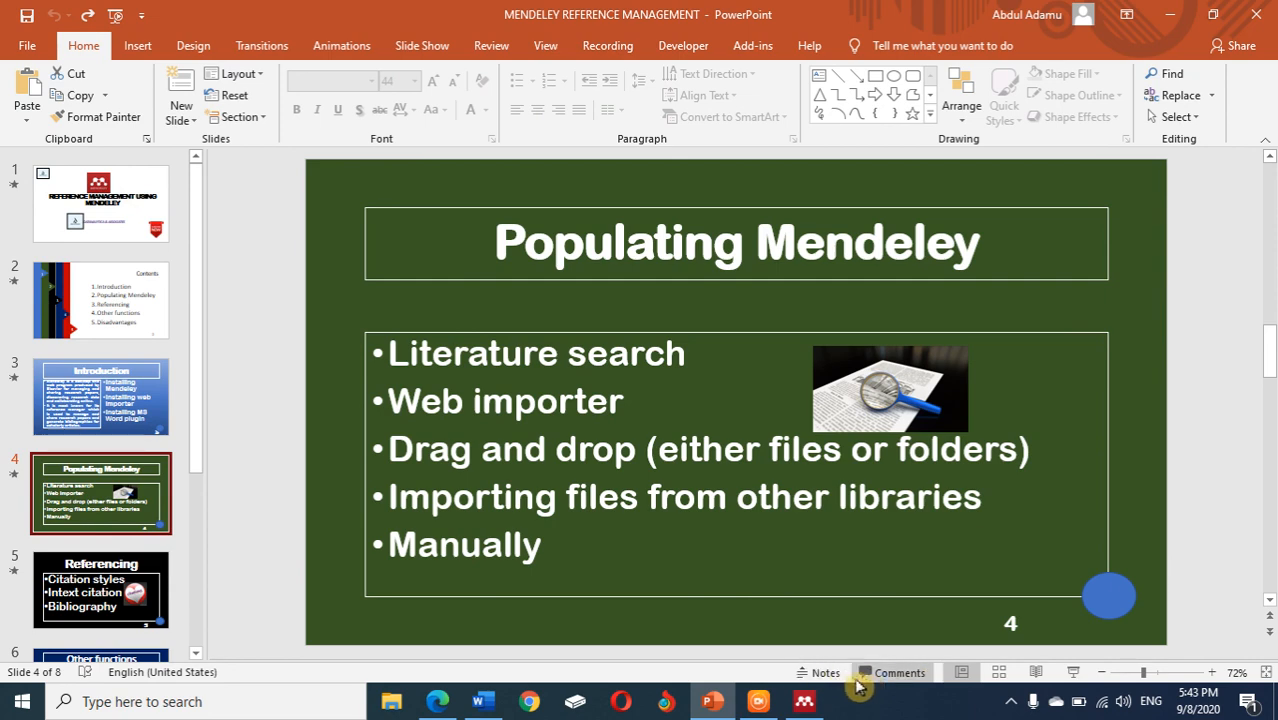
pyautogui.click(1073, 674)
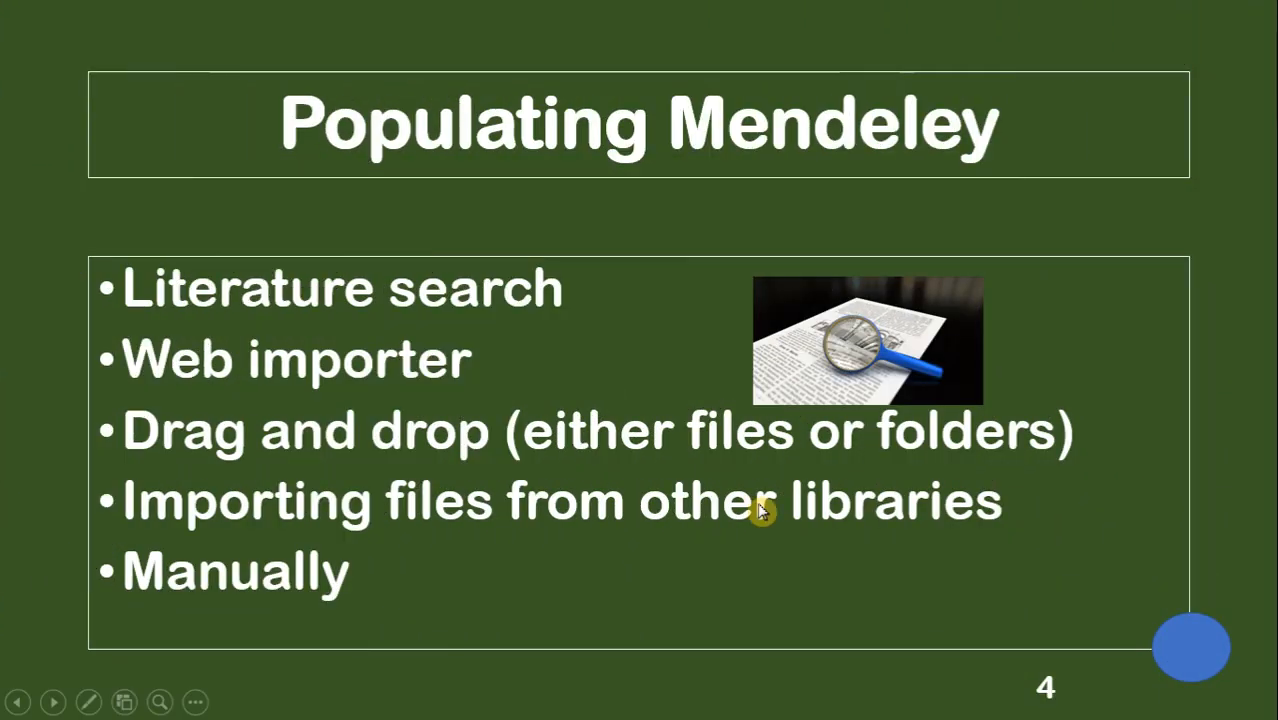
pyautogui.click(750, 505)
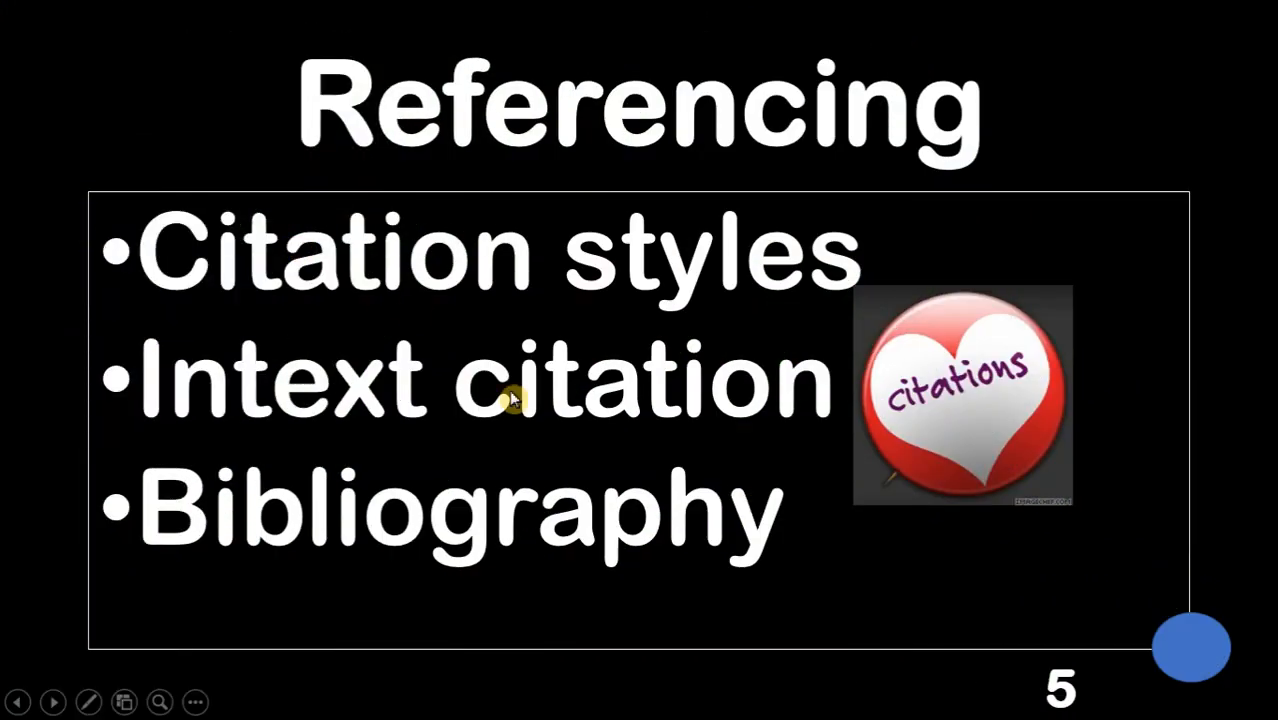
# Display the taskbar over the slide show, switch to the blank Word document and open Mendeley Cite.
pyautogui.click(196, 702)
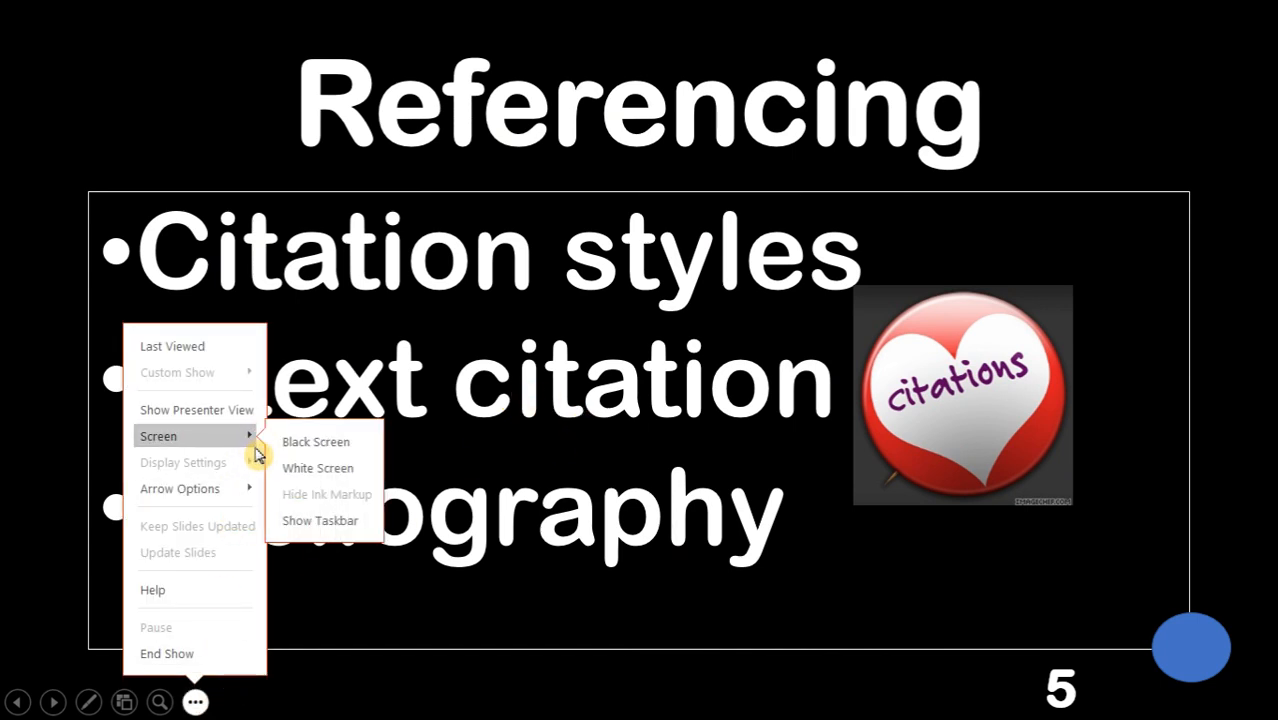
pyautogui.click(316, 520)
pyautogui.click(486, 701)
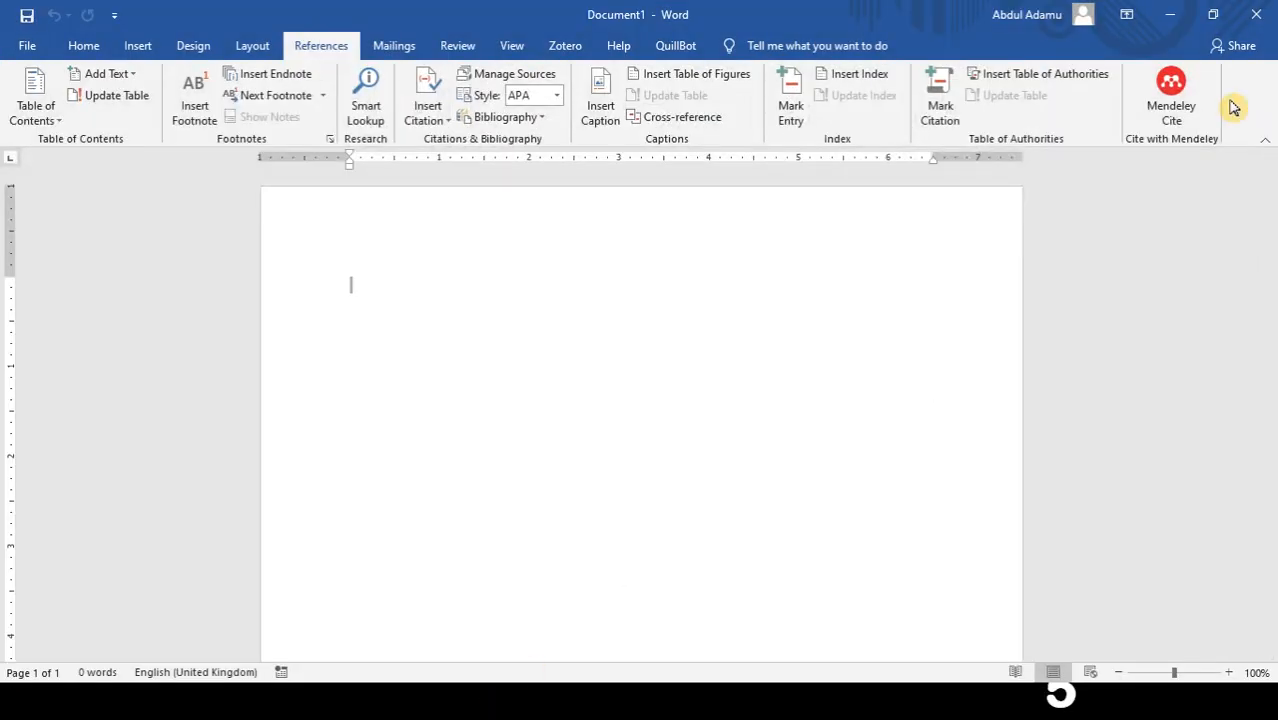
pyautogui.click(1163, 90)
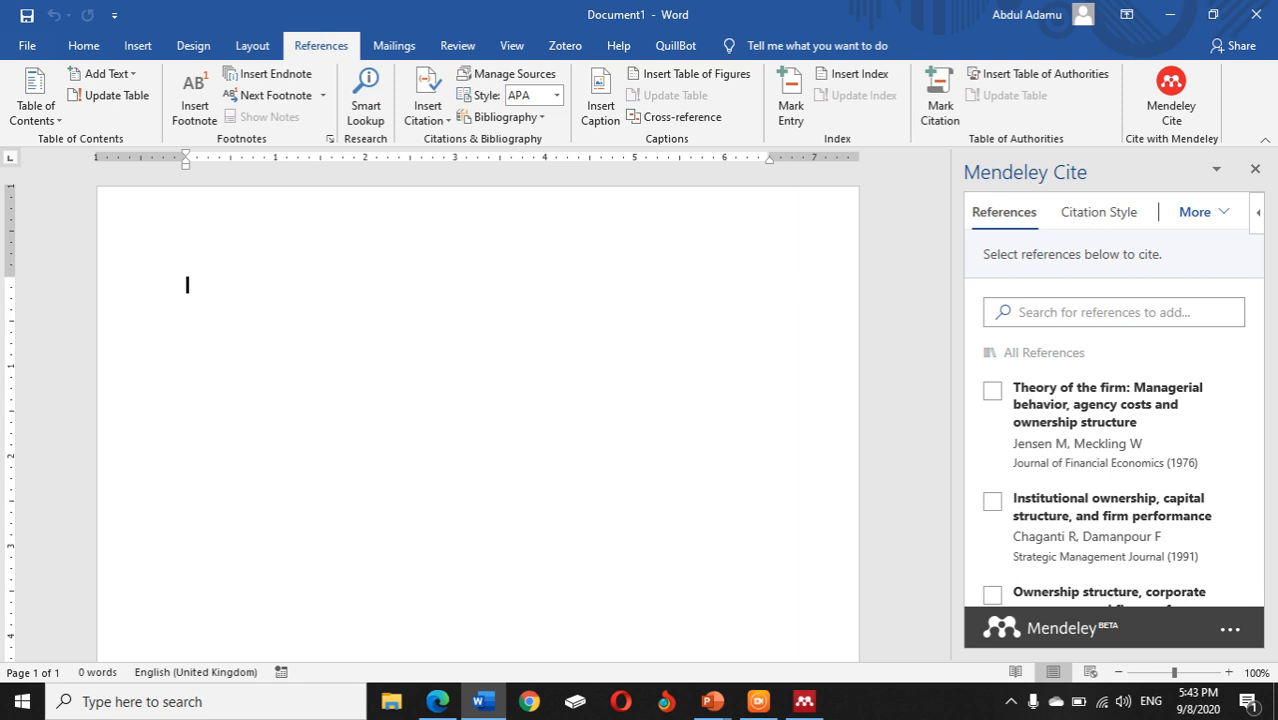
# Look through Mendeley Cite's citation styles, search for further styles with "modern lan", and return to the reference list without changing the style.
pyautogui.click(1106, 216)
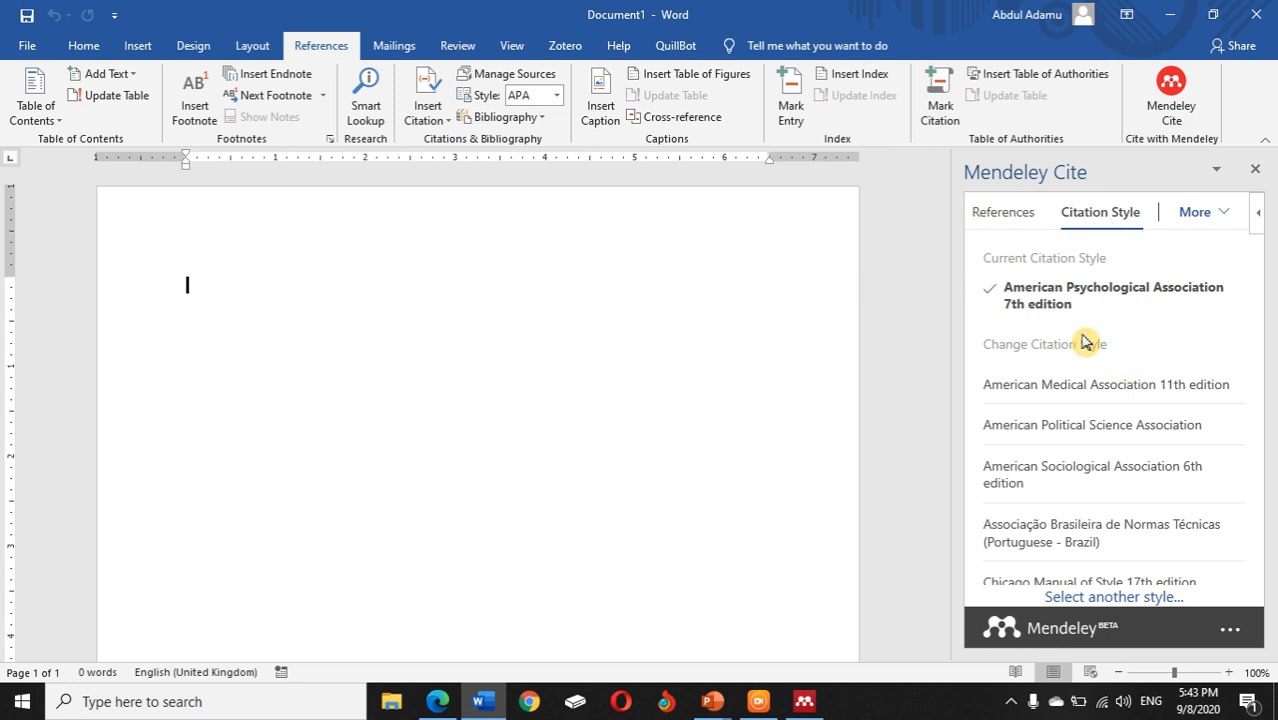
pyautogui.moveTo(1255, 406); pyautogui.dragTo(1256, 522)
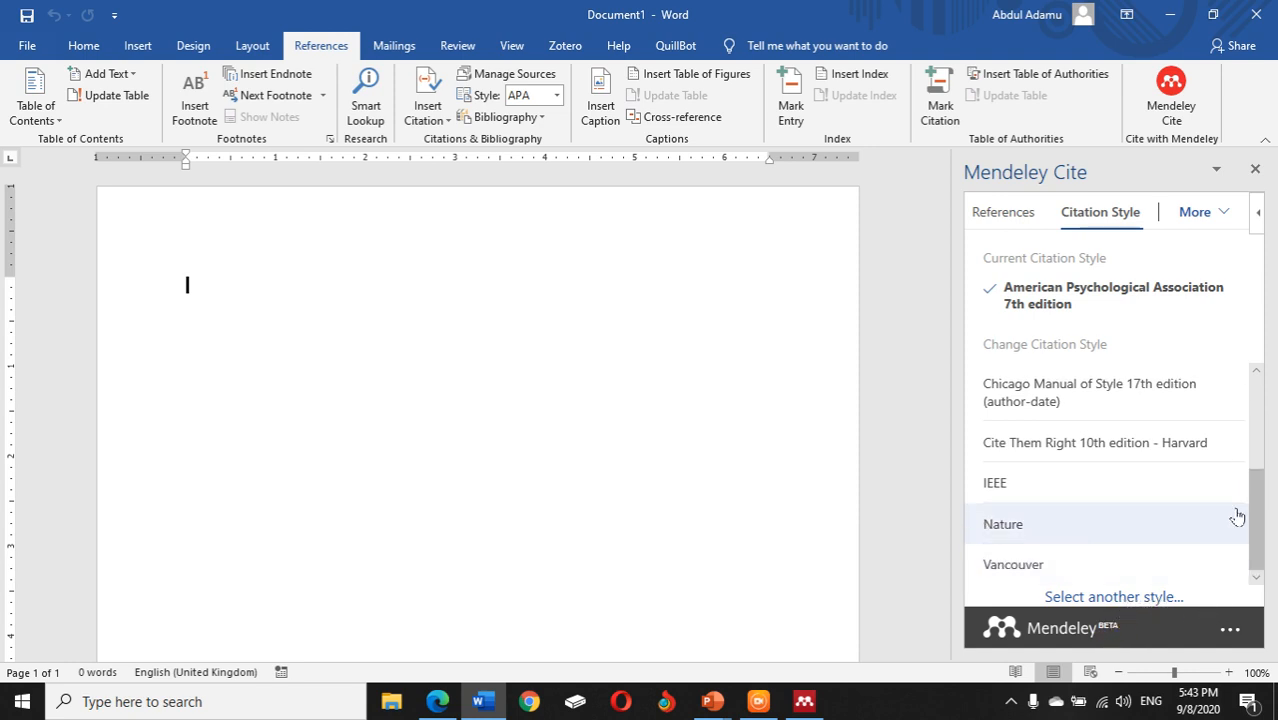
pyautogui.click(1098, 600)
pyautogui.click(1070, 328)
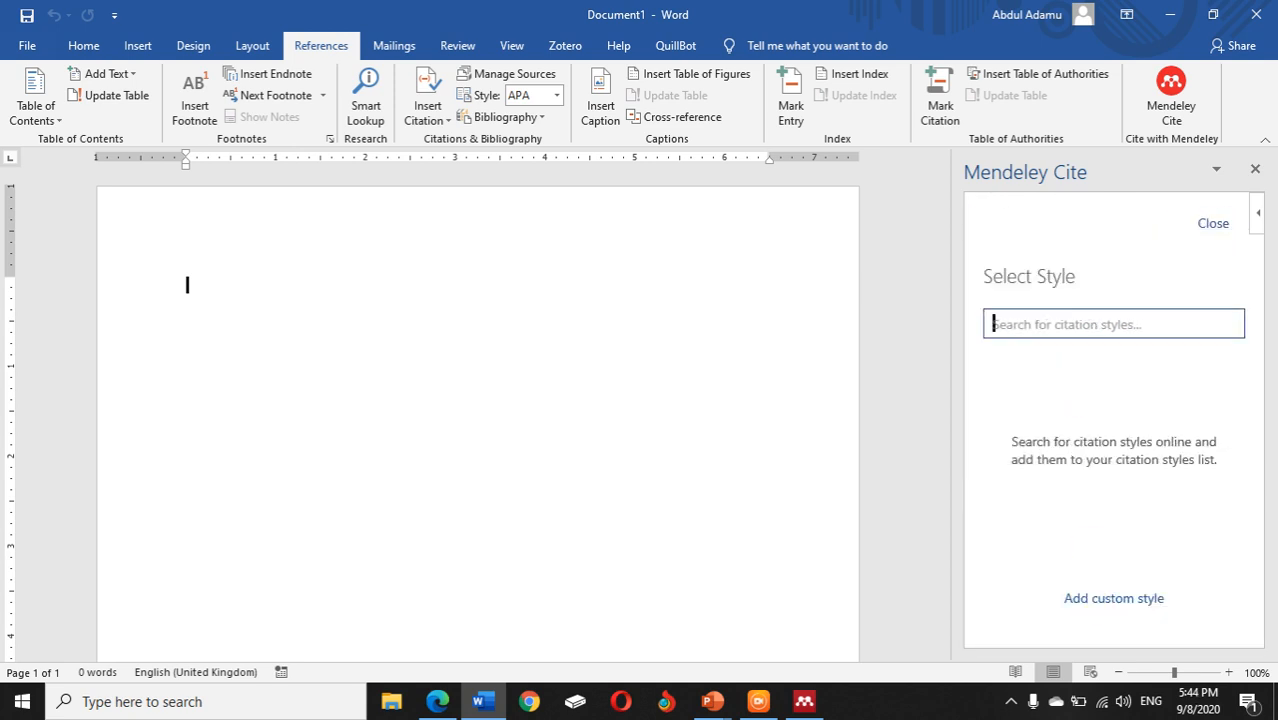
pyautogui.write('modern lan')
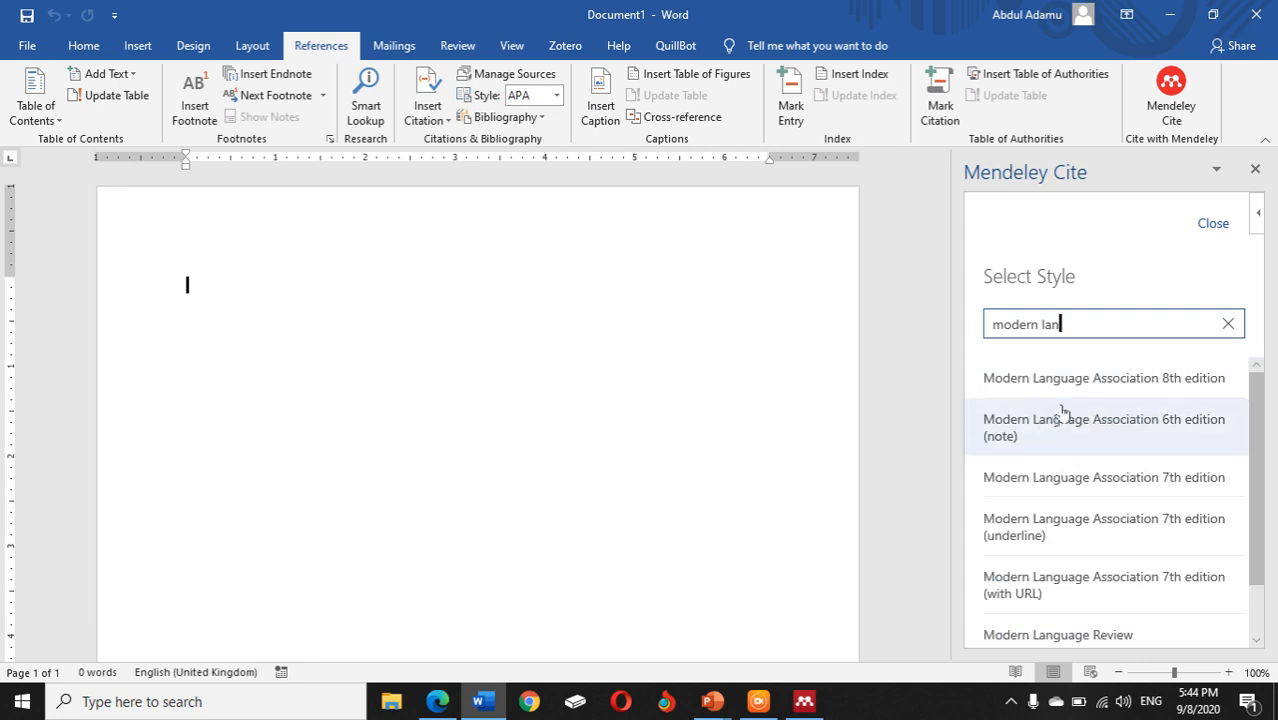
pyautogui.click(1214, 223)
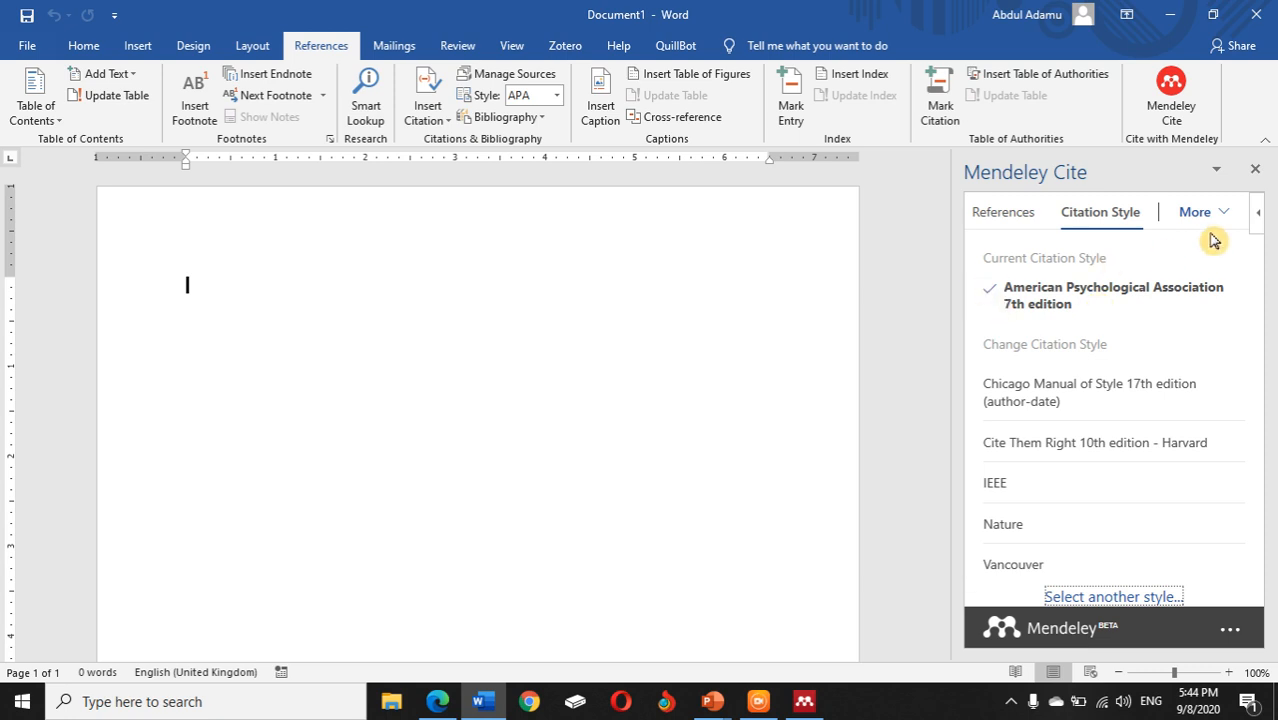
pyautogui.click(1000, 222)
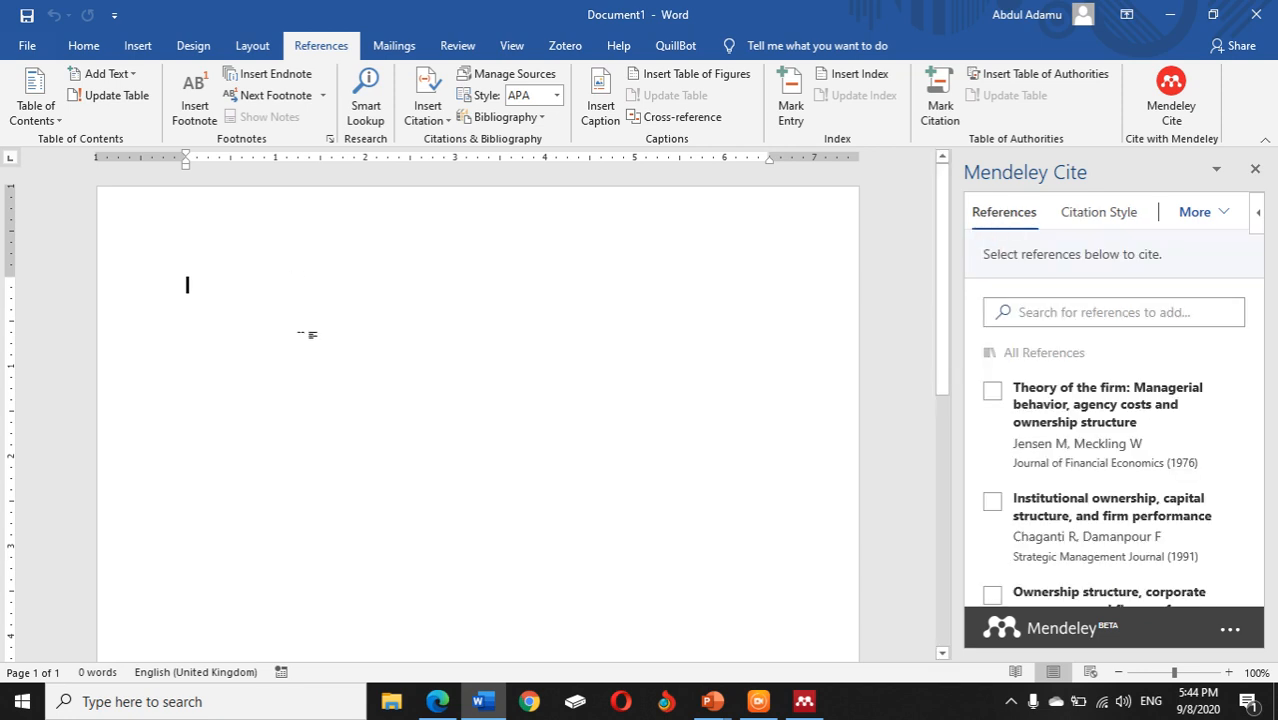
# Copy the sentence on secondary data from the abstract of Mendeley's Nigeria canonical correlation paper added at 5:36pm and paste it into the Word document.
pyautogui.click(804, 701)
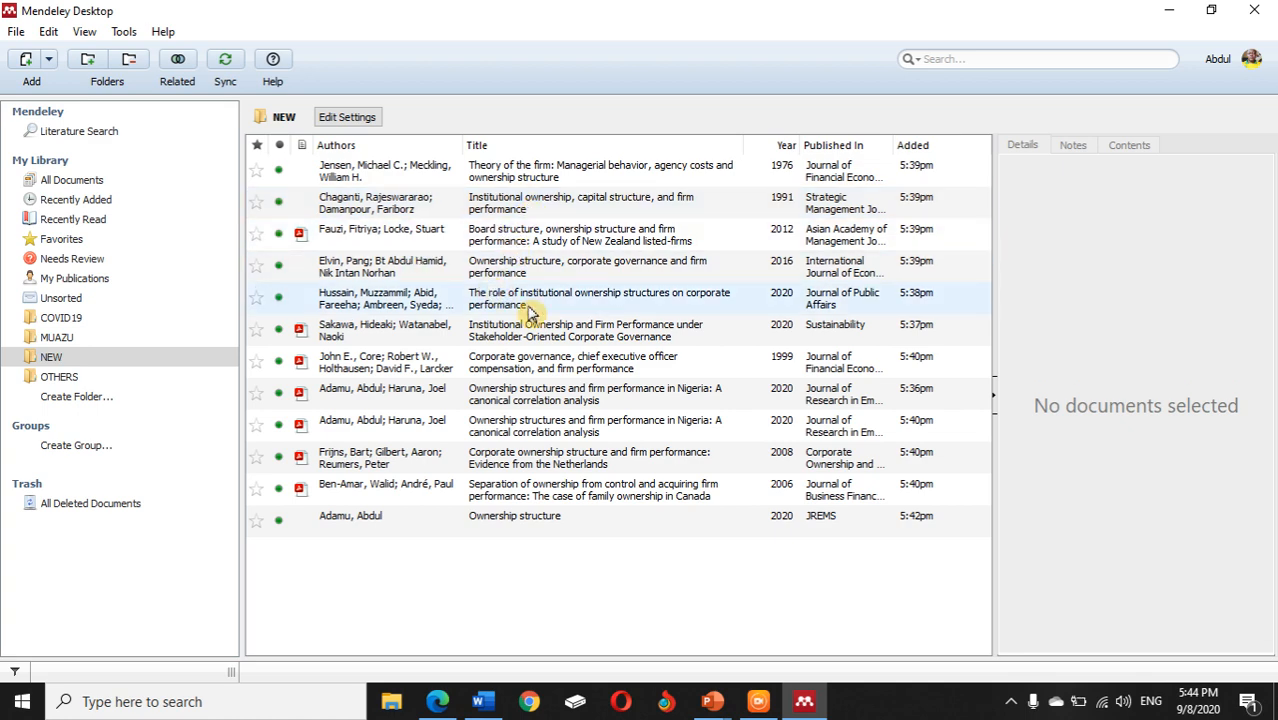
pyautogui.click(499, 394)
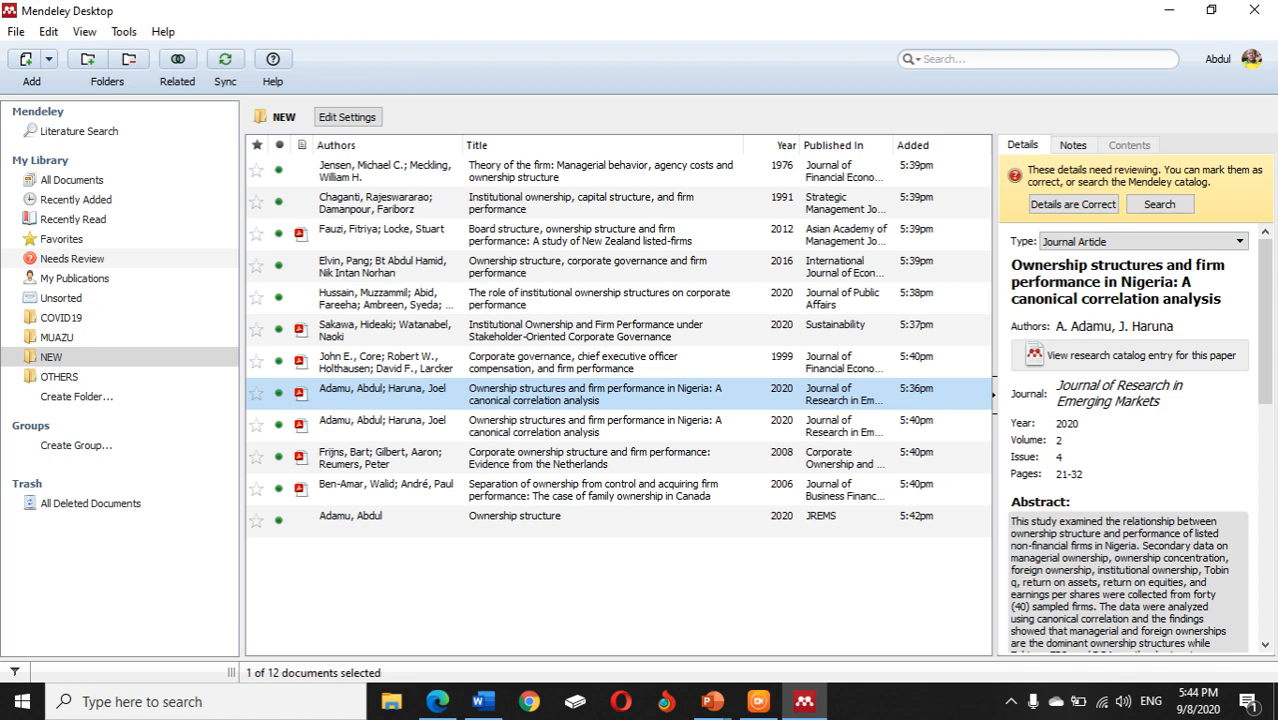
pyautogui.click(1145, 545)
pyautogui.moveTo(1143, 546); pyautogui.dragTo(1096, 606)
pyautogui.hotkey('ctrl', 'c')
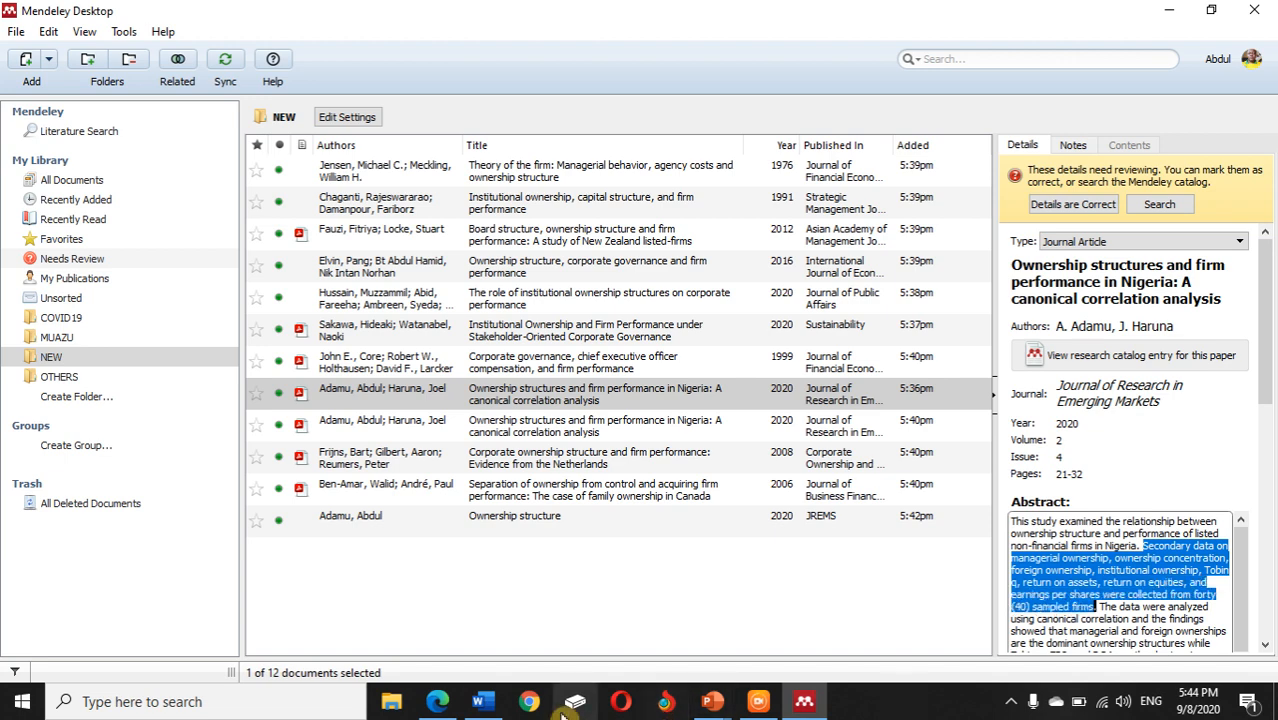
pyautogui.click(480, 701)
pyautogui.hotkey('ctrl', 'v')
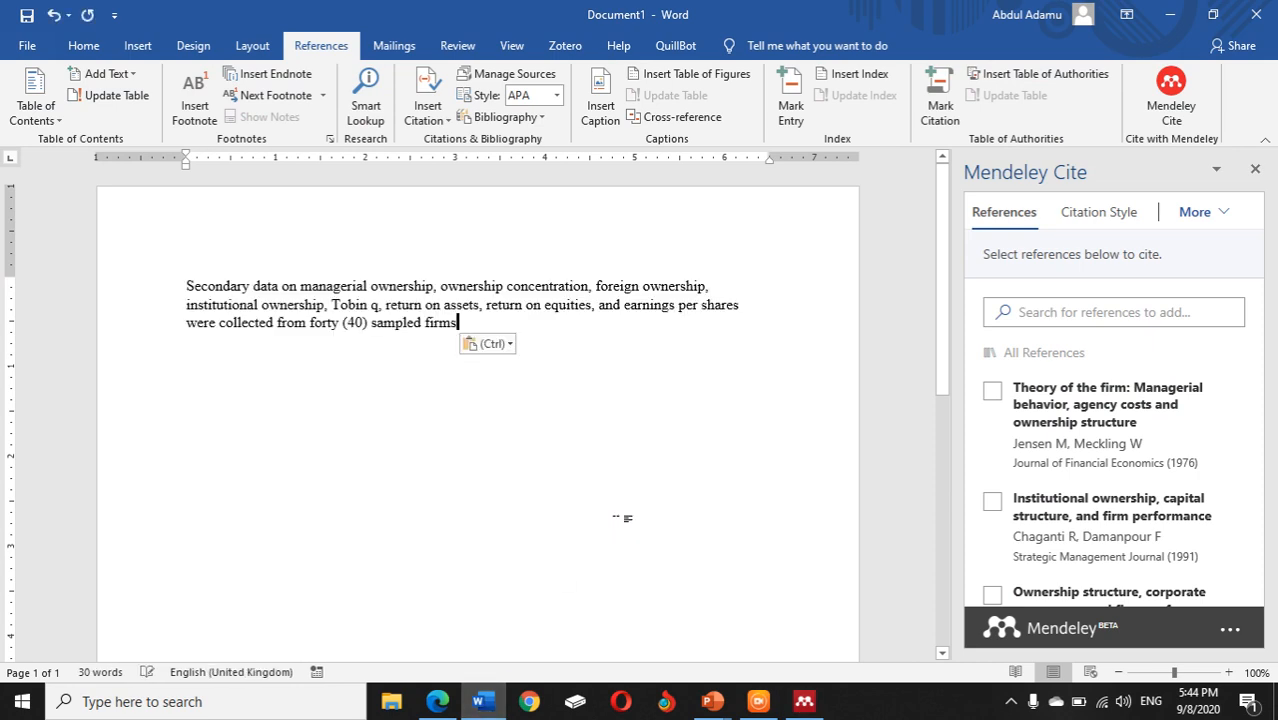
# Add a run of blank lines below the pasted sentence in the Word document.
pyautogui.press('Return')
pyautogui.press('Return')
pyautogui.press('Return')
pyautogui.press('Return')
pyautogui.press('Return')
pyautogui.press('Return')
pyautogui.press('Return')
pyautogui.press('Return')
pyautogui.press('Return')
pyautogui.press('Return')
pyautogui.press('Return')
pyautogui.press('Return')
pyautogui.press('Return')
pyautogui.press('Return')
pyautogui.press('Return')
pyautogui.press('Return')
pyautogui.press('Return')
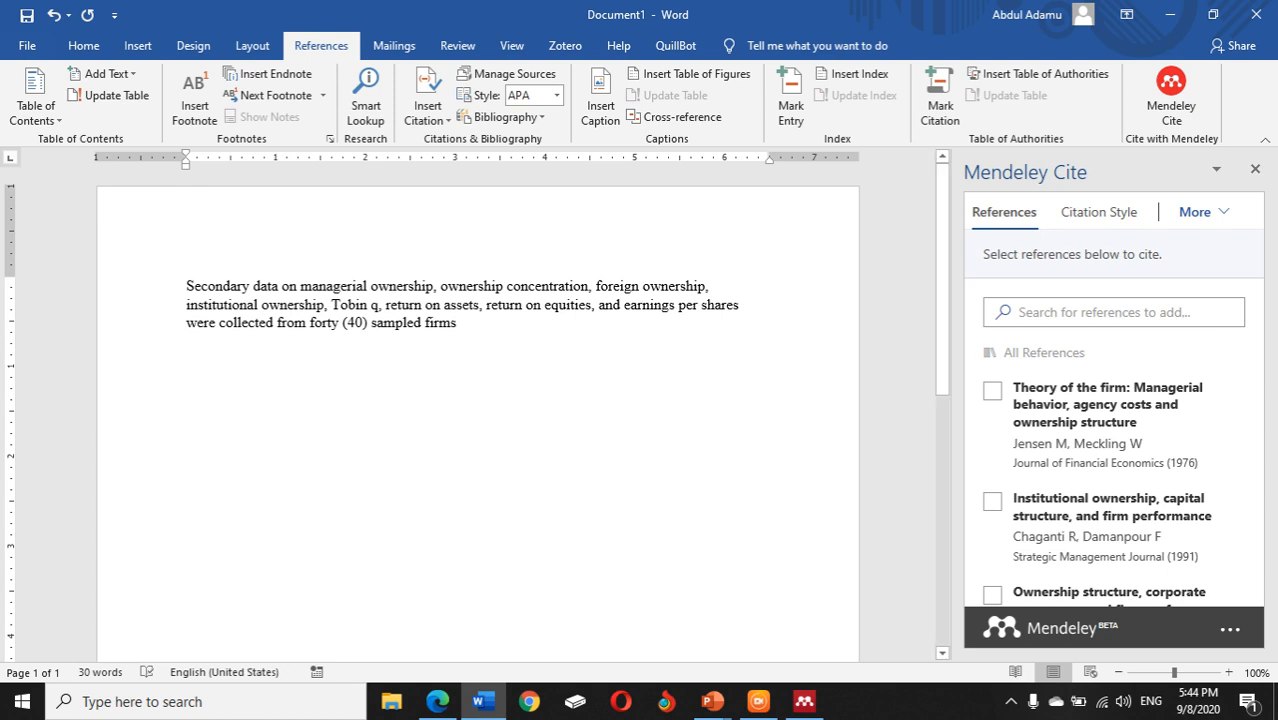
# Remove the blank lines below the pasted sentence in the Word document and justify the paragraph.
pyautogui.press('BackSpace')
pyautogui.press('BackSpace')
pyautogui.press('BackSpace')
pyautogui.press('BackSpace')
pyautogui.press('BackSpace')
pyautogui.press('BackSpace')
pyautogui.press('BackSpace')
pyautogui.press('BackSpace')
pyautogui.press('BackSpace')
pyautogui.press('BackSpace')
pyautogui.press('BackSpace')
pyautogui.press('BackSpace')
pyautogui.press('BackSpace')
pyautogui.press('BackSpace')
pyautogui.press('BackSpace')
pyautogui.press('BackSpace')
pyautogui.press('BackSpace')
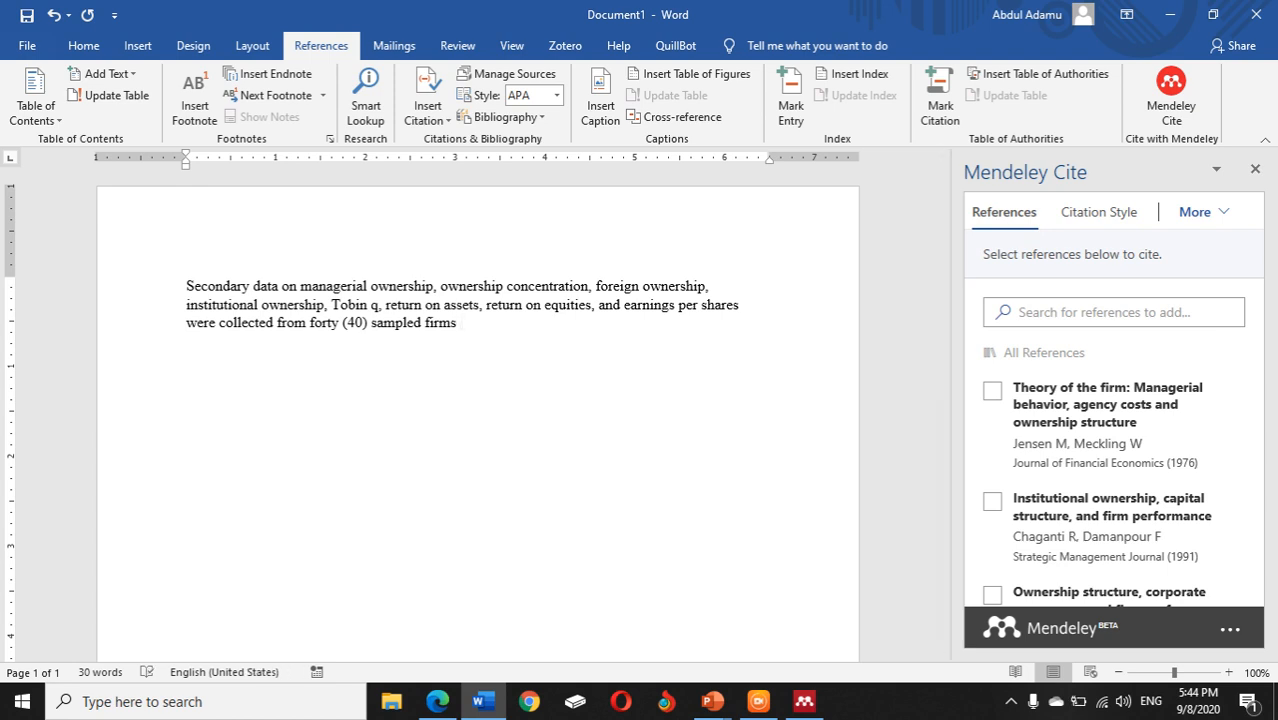
pyautogui.hotkey('ctrl', 'j')
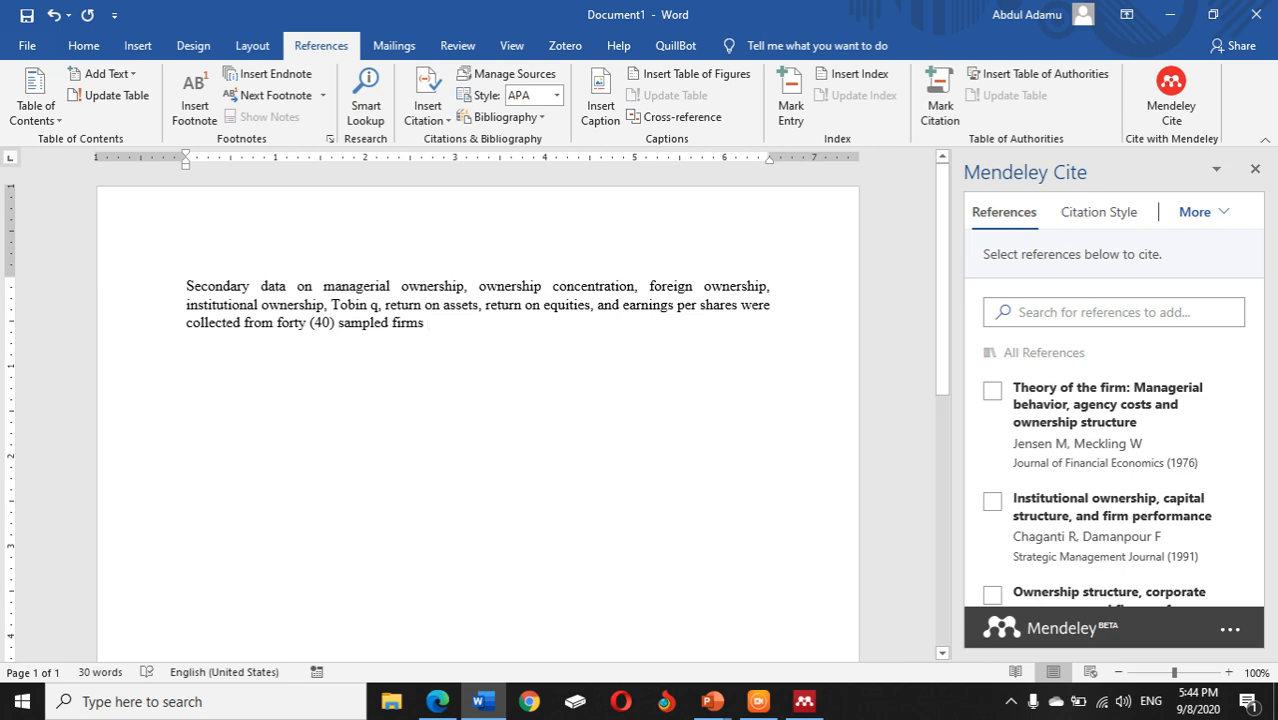
# Search Mendeley Cite for the Nigeria canonical correlation paper by its first author's surname and insert its citation after the sentence on secondary data.
pyautogui.click(803, 701)
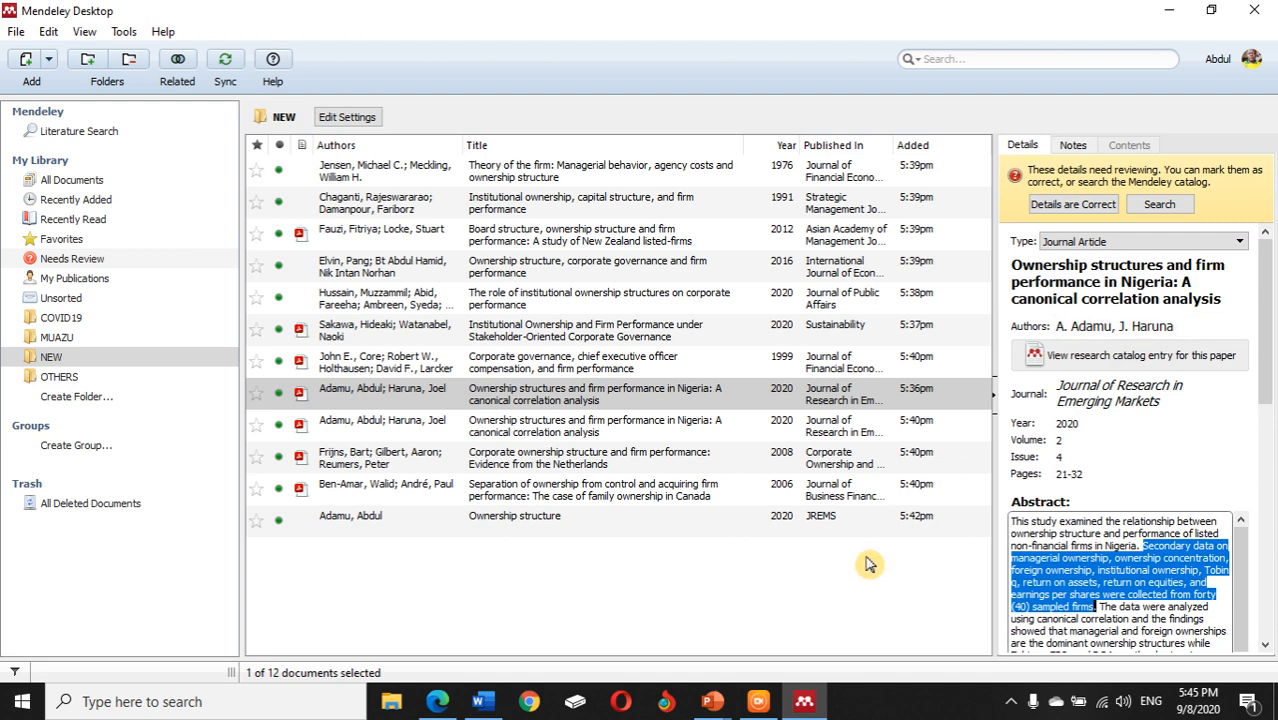
pyautogui.click(803, 701)
pyautogui.click(1113, 312)
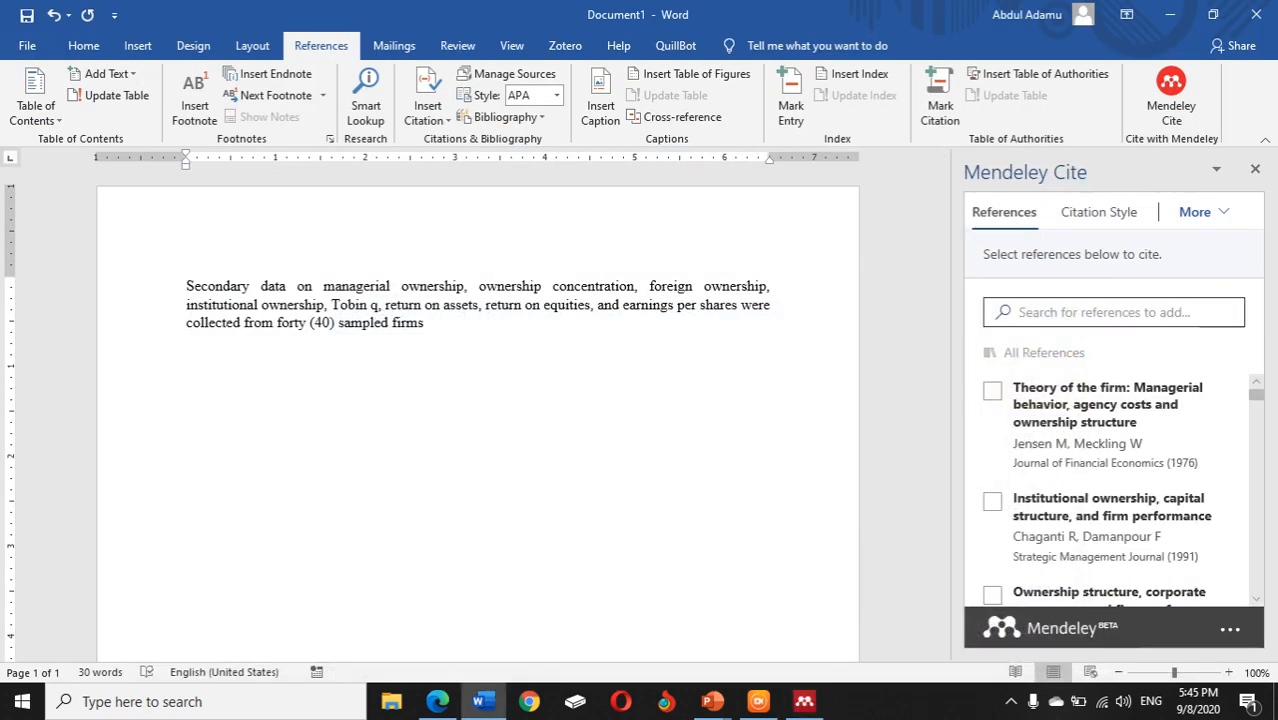
pyautogui.write('adamu')
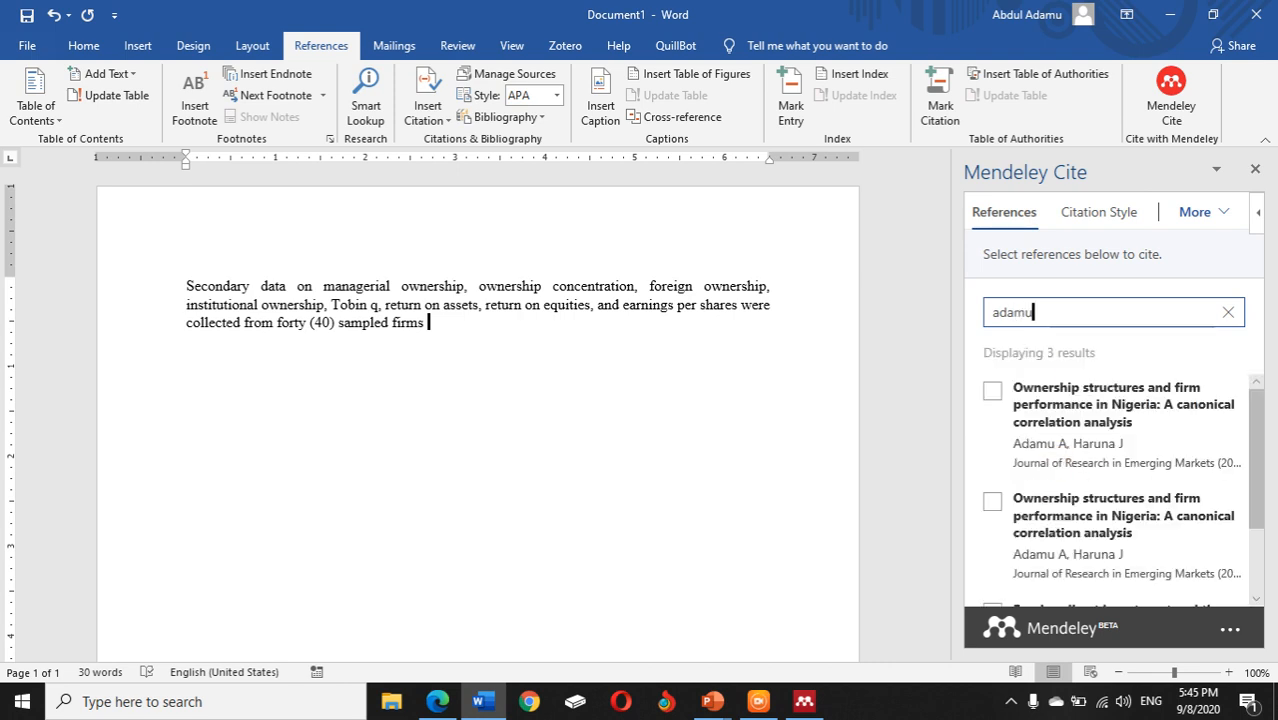
pyautogui.click(992, 391)
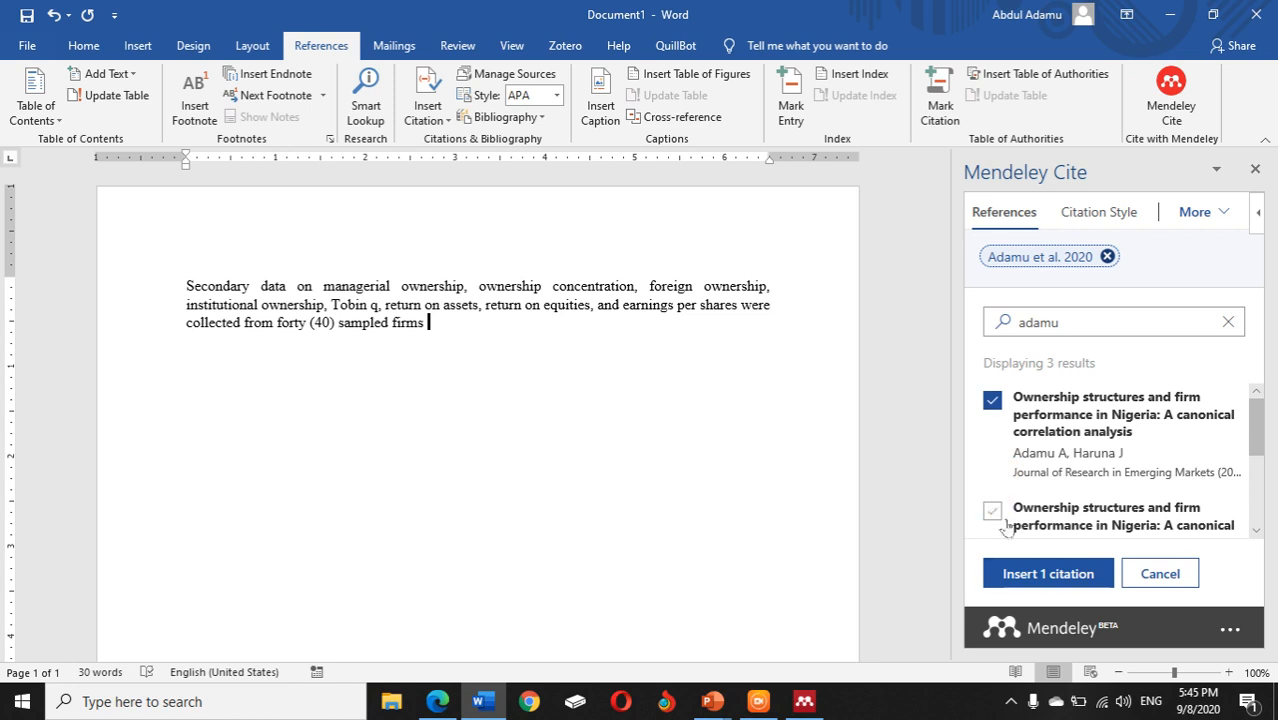
pyautogui.click(1020, 575)
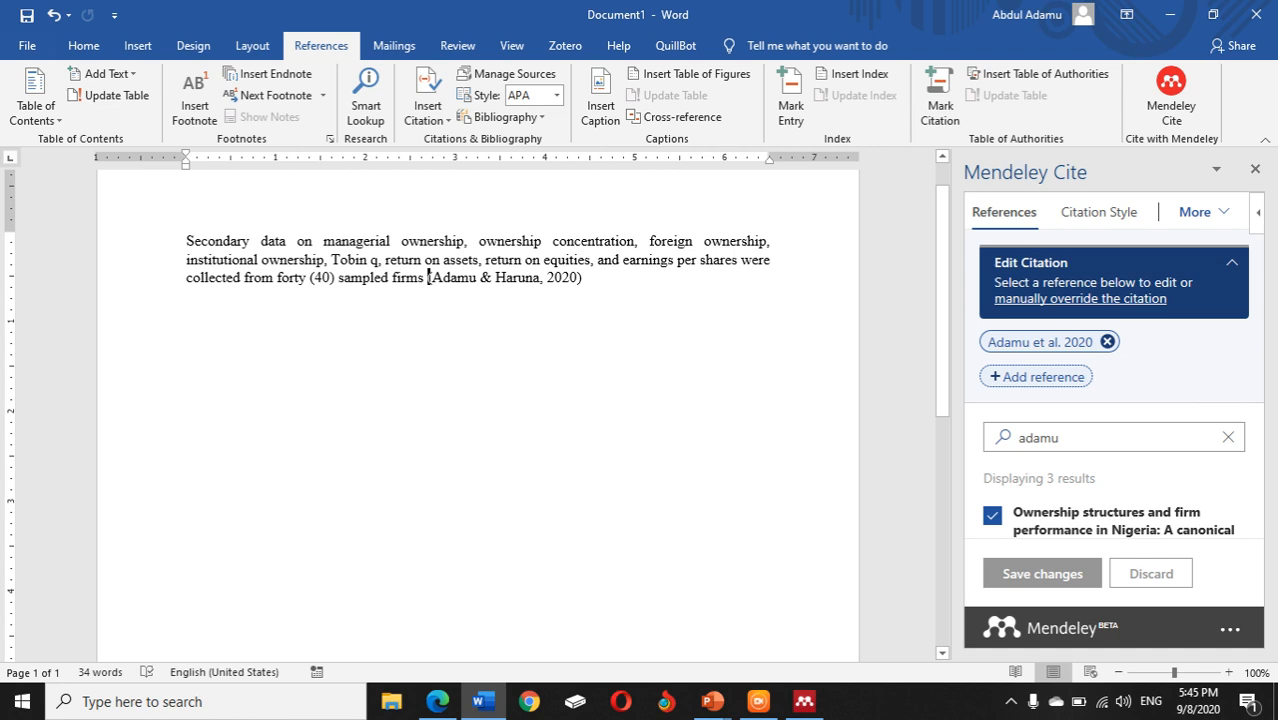
# Copy the finding on the largest shareholder's holdings and firm performance from the Netherlands paper's abstract in Mendeley and paste it below the cited sentence in Word.
pyautogui.click(366, 314)
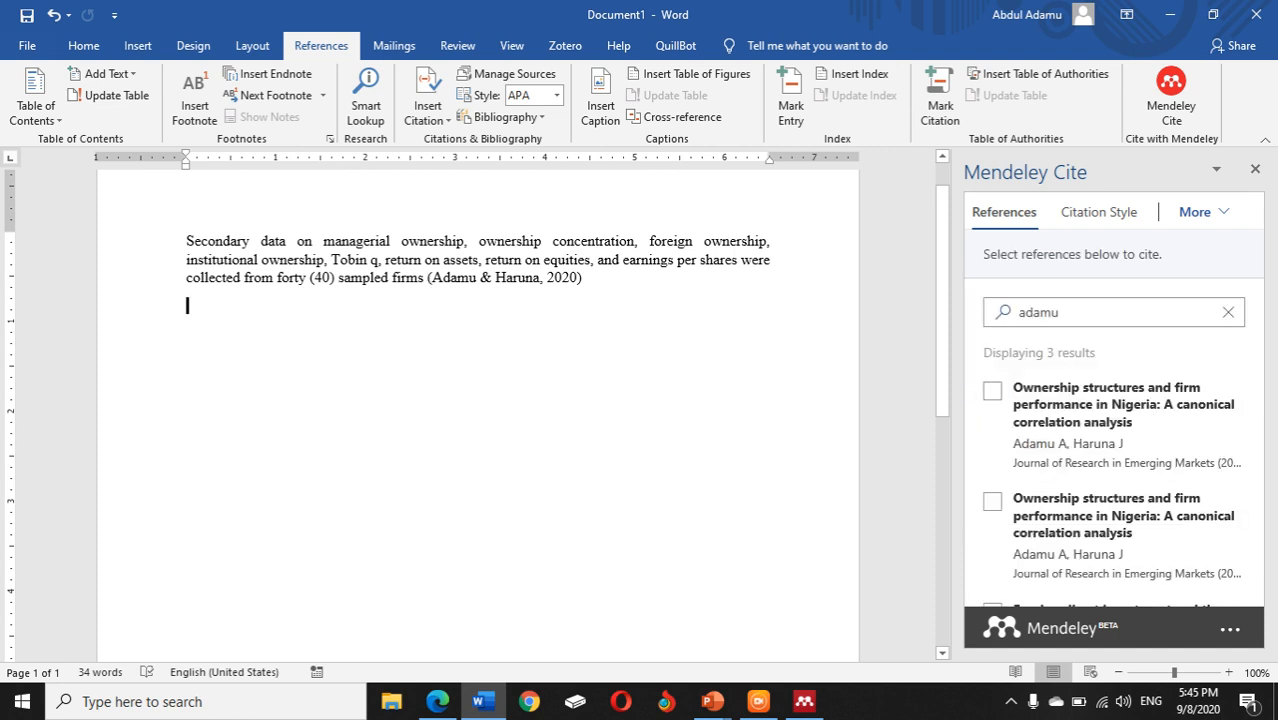
pyautogui.click(804, 701)
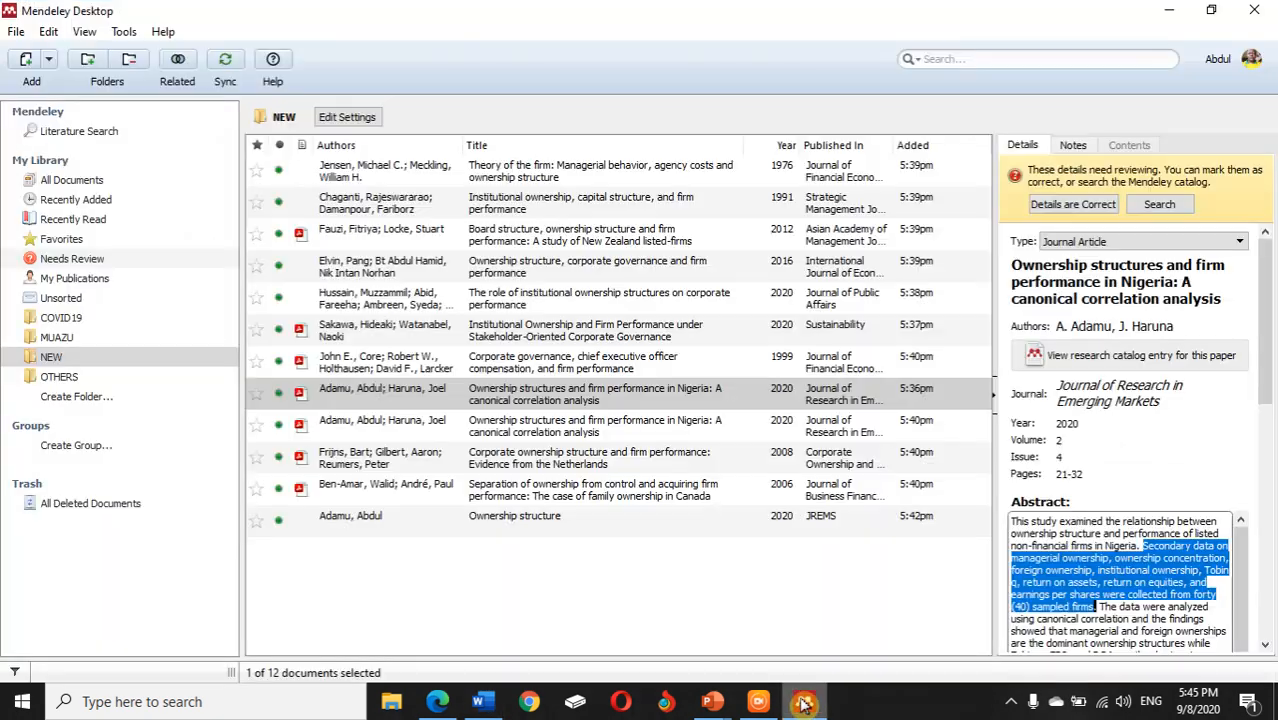
pyautogui.click(540, 462)
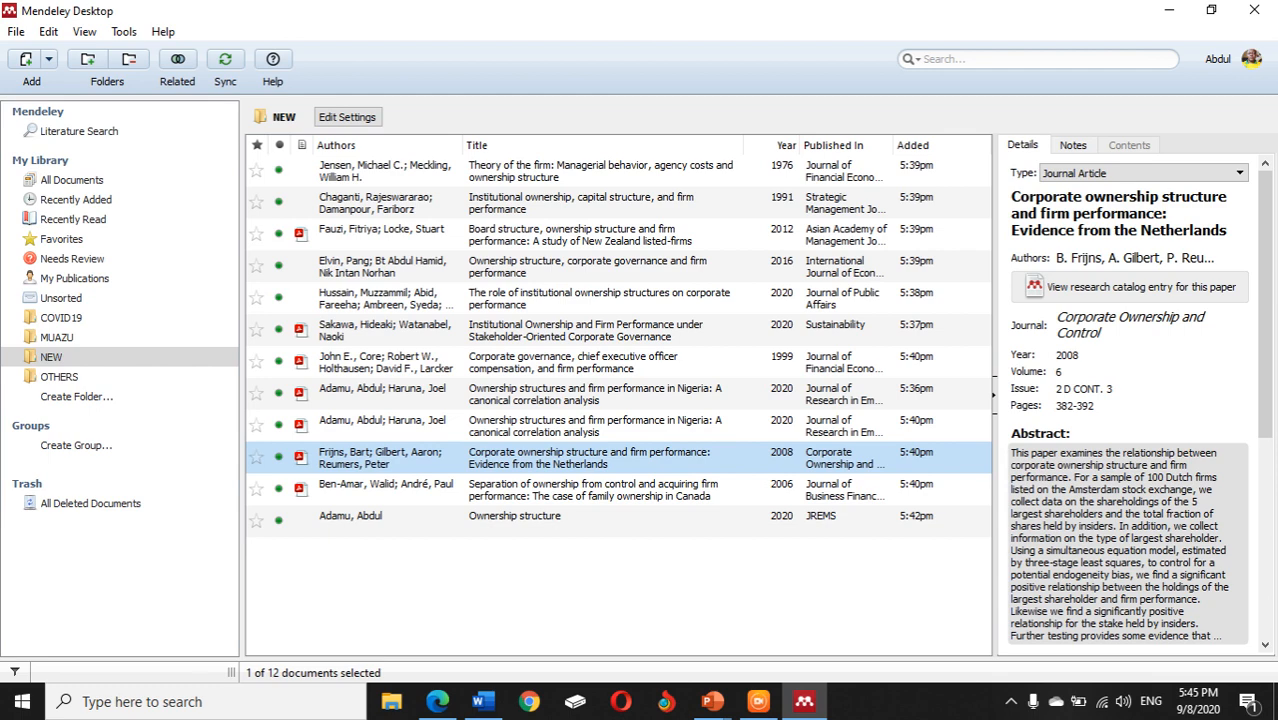
pyautogui.click(1150, 575)
pyautogui.moveTo(1150, 575); pyautogui.dragTo(1183, 598)
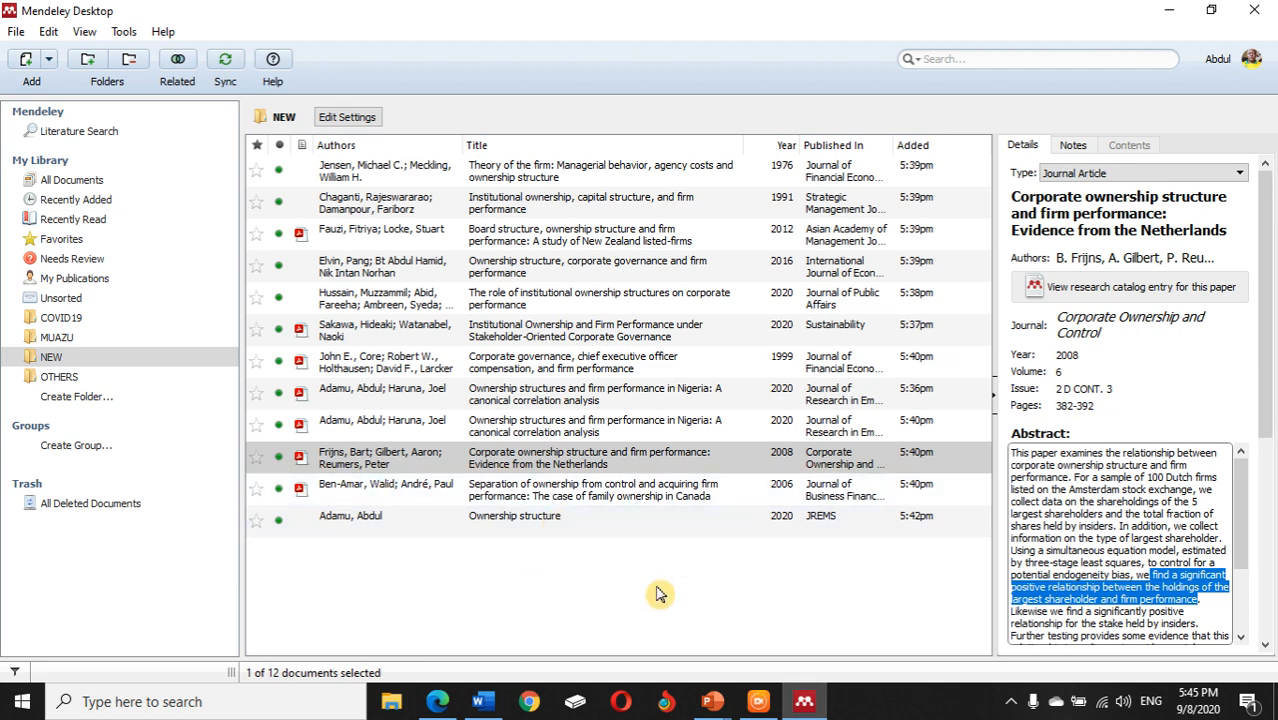
pyautogui.click(490, 702)
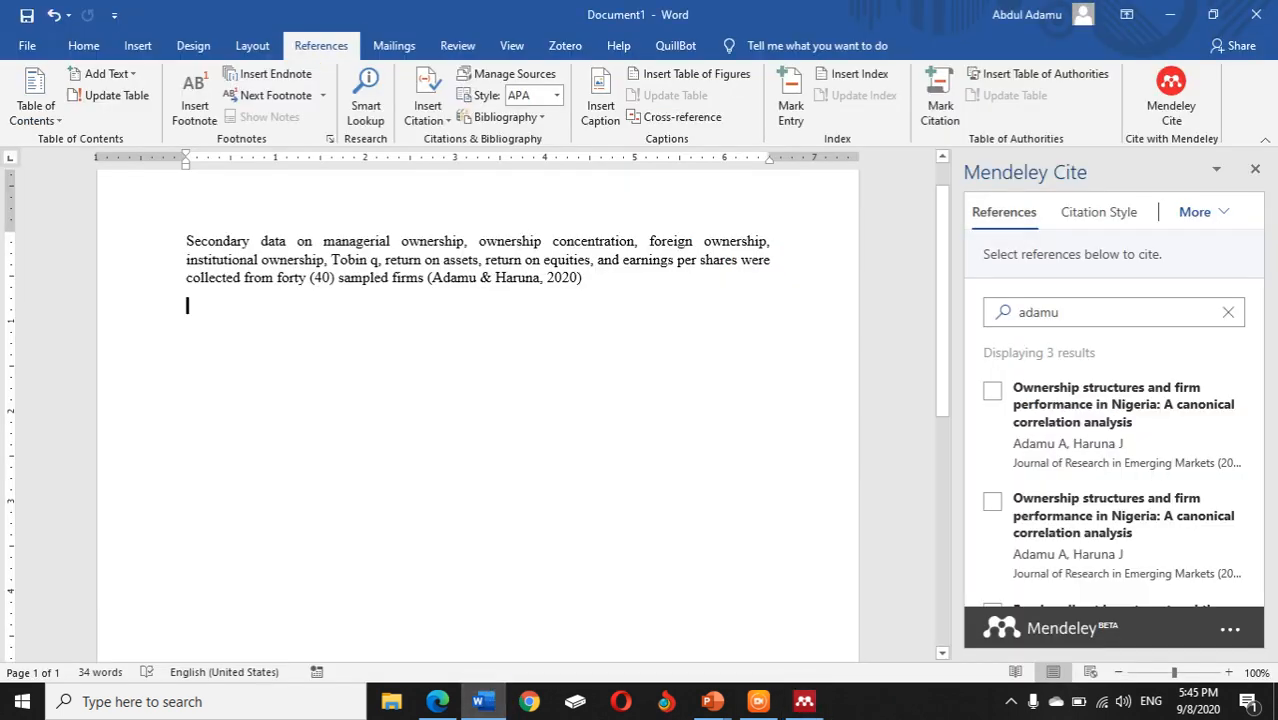
pyautogui.write('find a significant positive relationship between the holdings of the largest shareholder and firm performance')
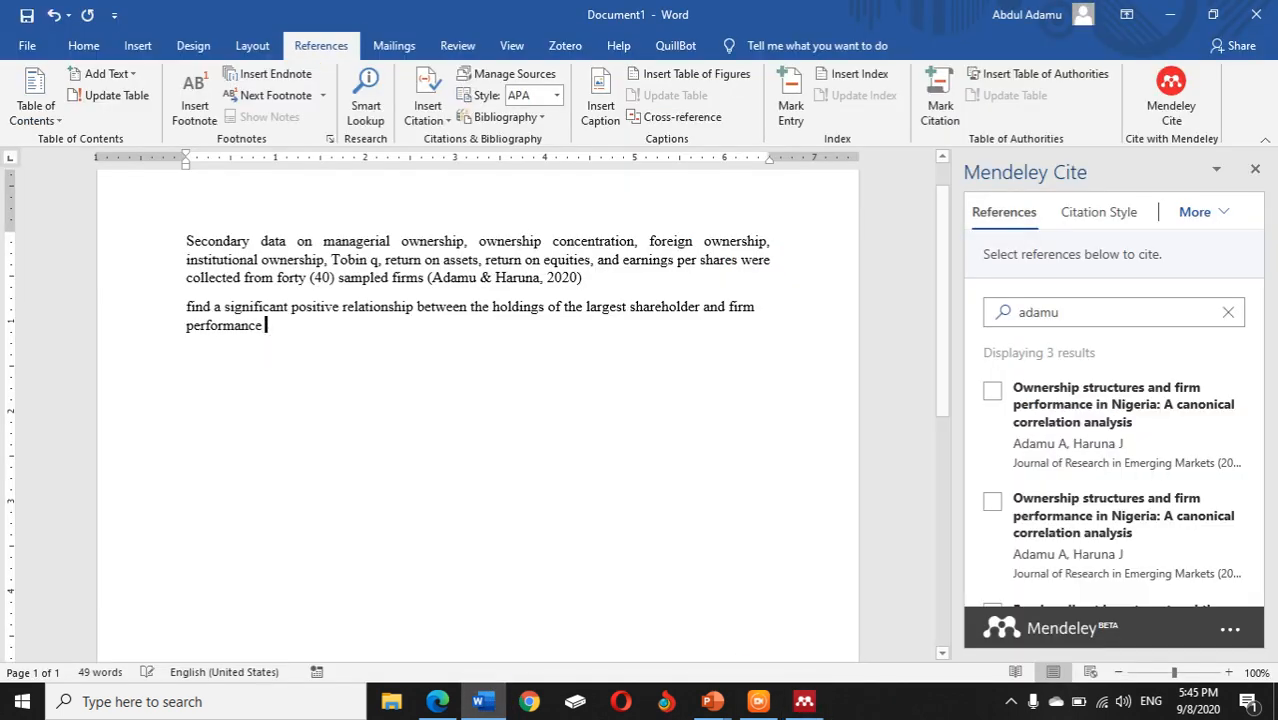
pyautogui.press('Return')
pyautogui.press('Return')
pyautogui.press('Return')
# Search Mendeley Cite for the Netherlands ownership paper by its second author's surname.
pyautogui.click(1052, 312)
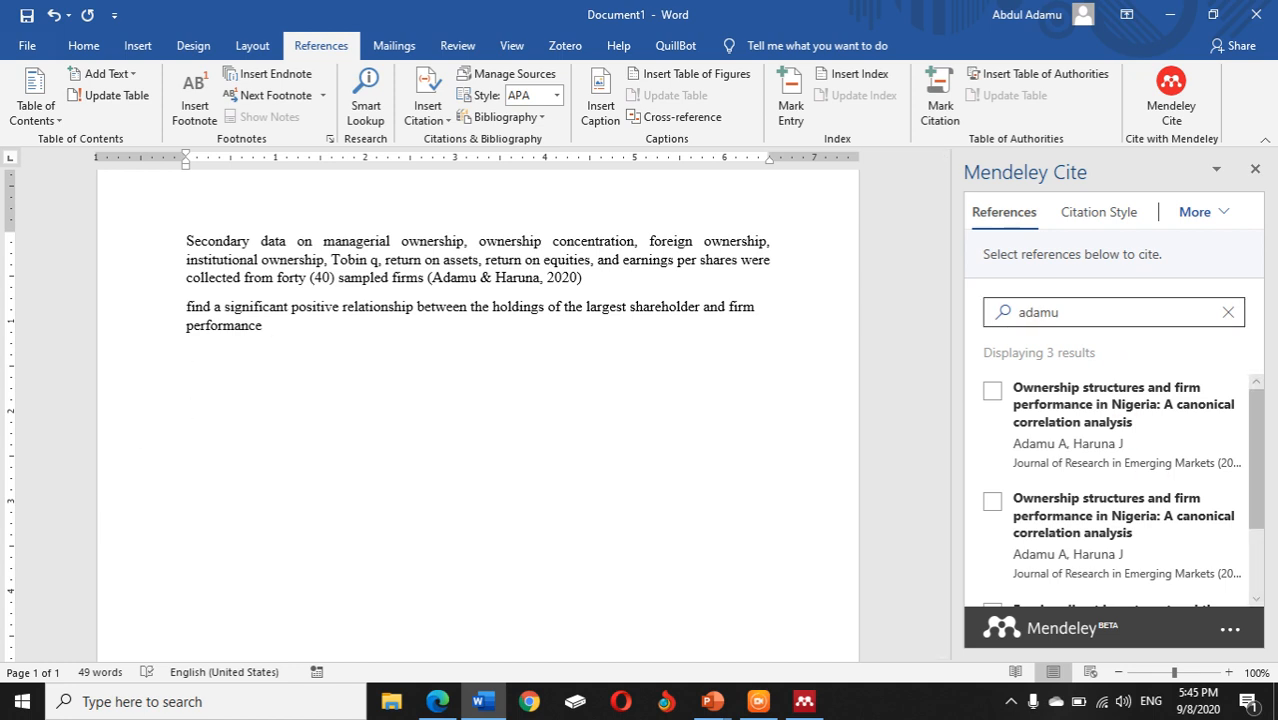
pyautogui.doubleClick(1052, 312)
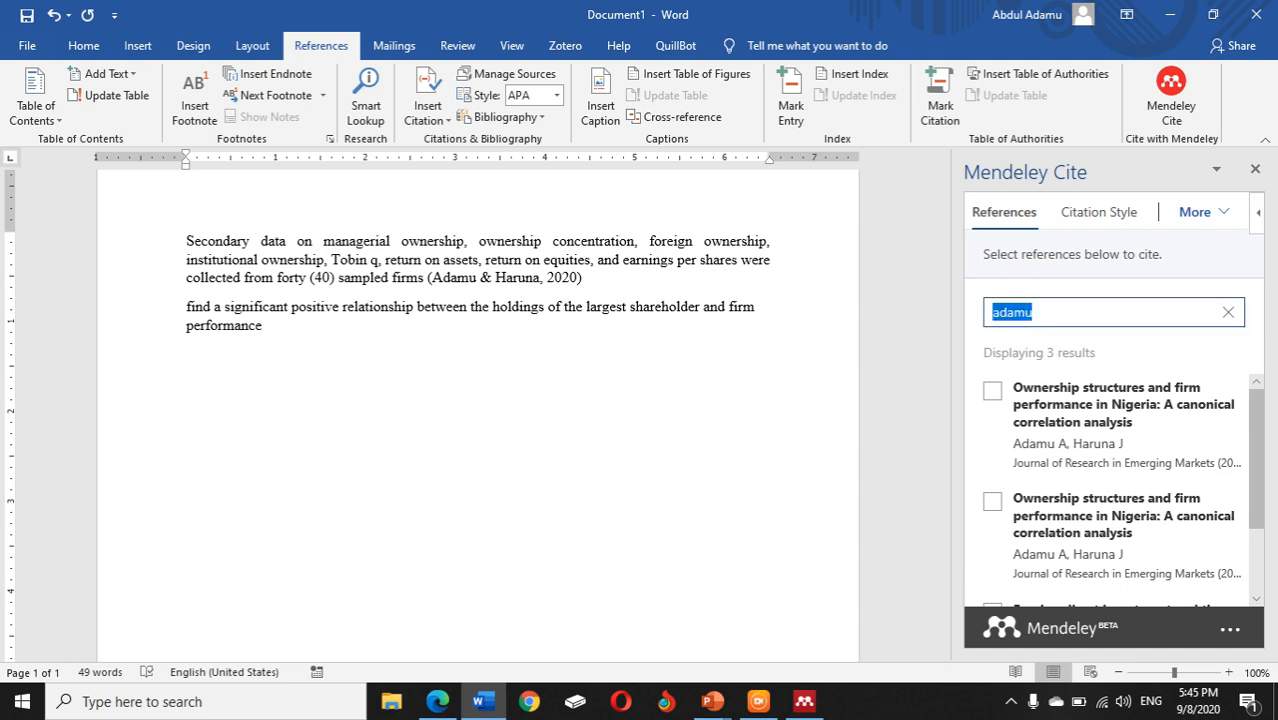
pyautogui.write('gilb')
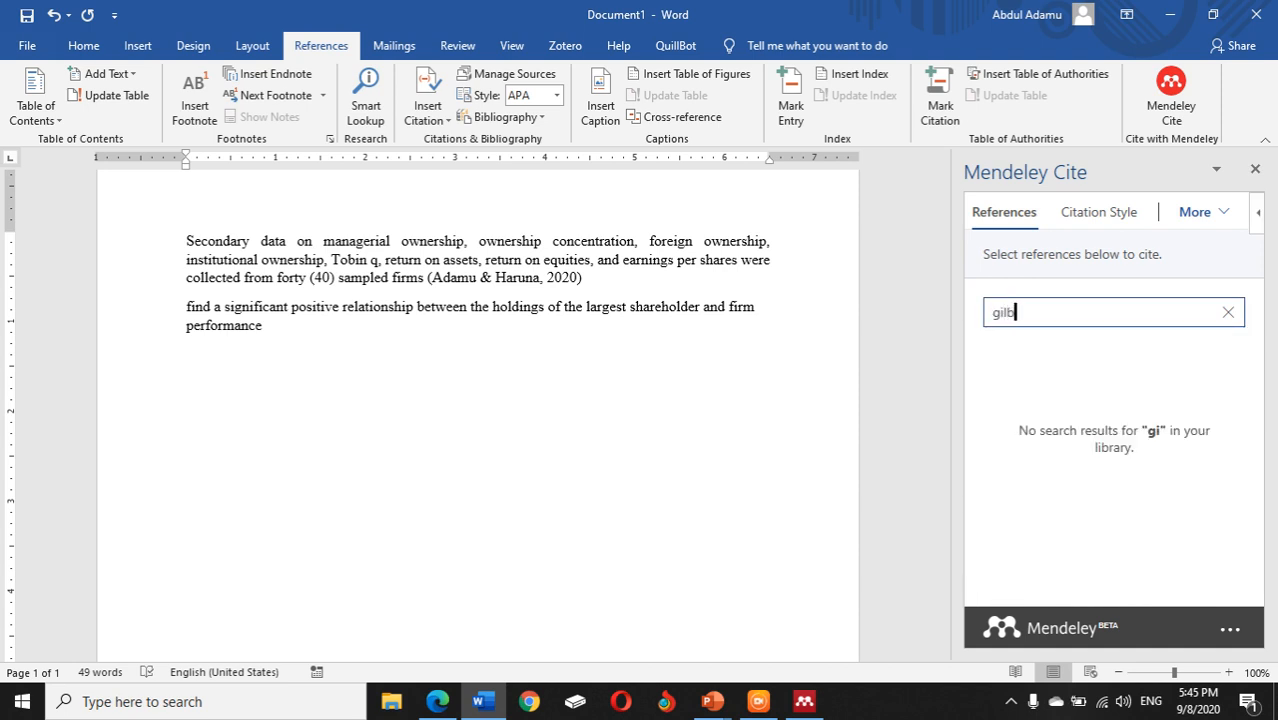
pyautogui.write('ert')
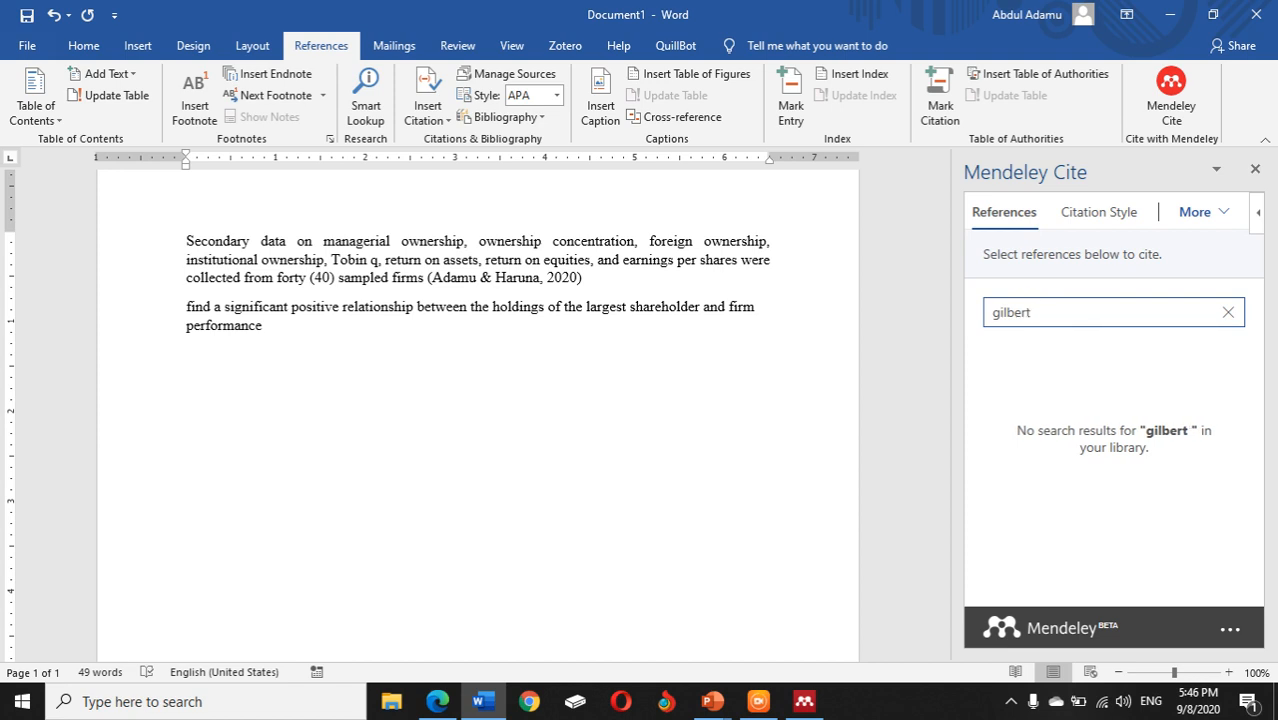
# Refresh the references in Mendeley Cite and clear the surname search.
pyautogui.click(1196, 220)
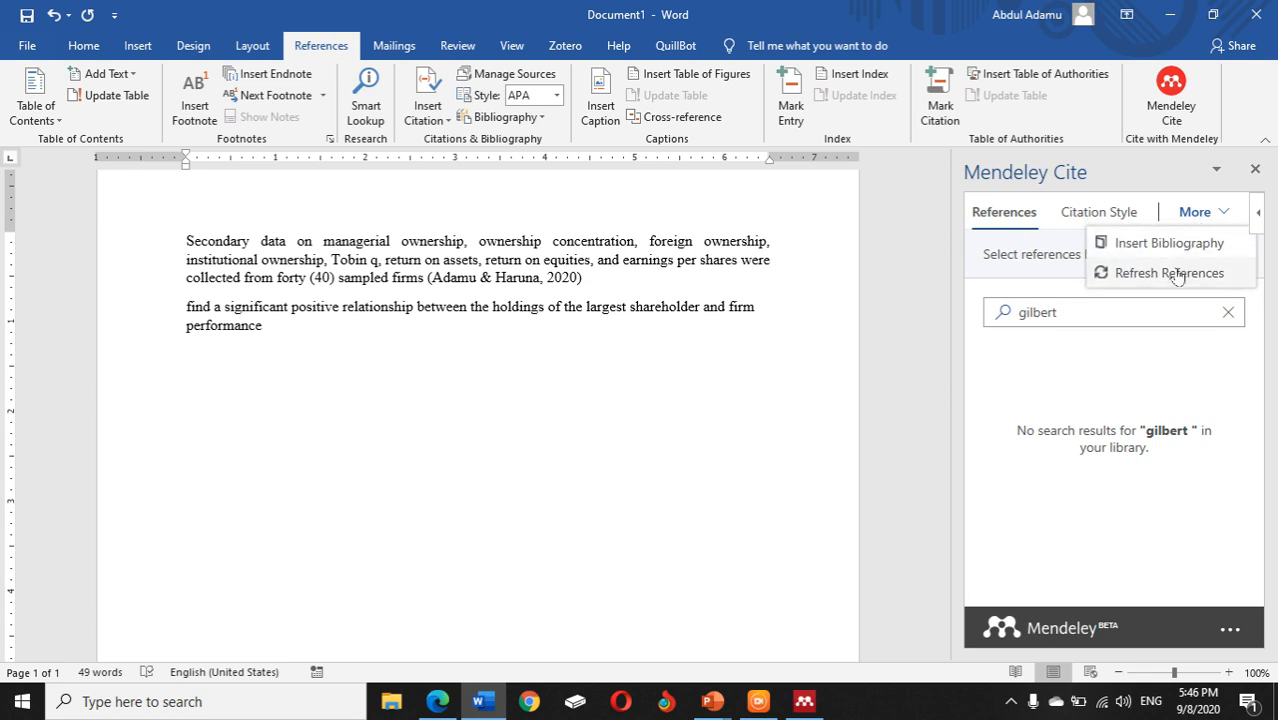
pyautogui.click(1179, 274)
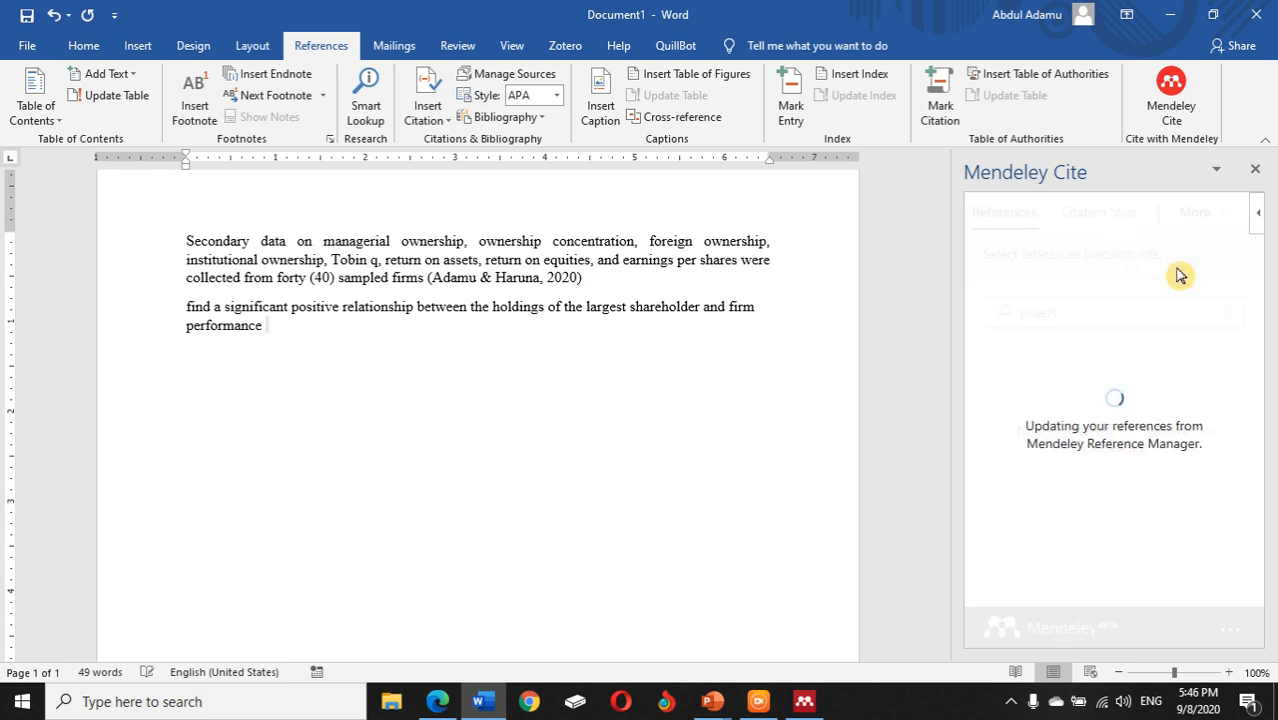
pyautogui.click(1105, 312)
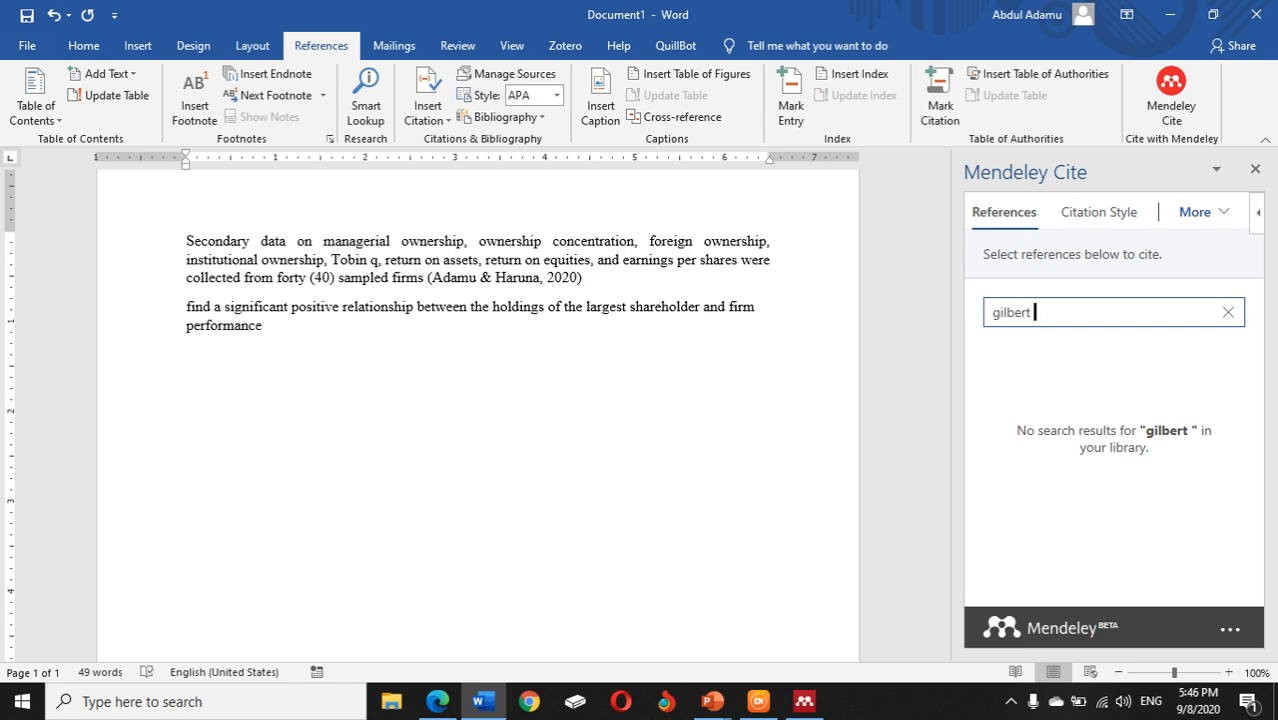
pyautogui.press('BackSpace')
pyautogui.press('BackSpace')
pyautogui.press('BackSpace')
pyautogui.press('BackSpace')
pyautogui.press('BackSpace')
pyautogui.press('BackSpace')
pyautogui.press('BackSpace')
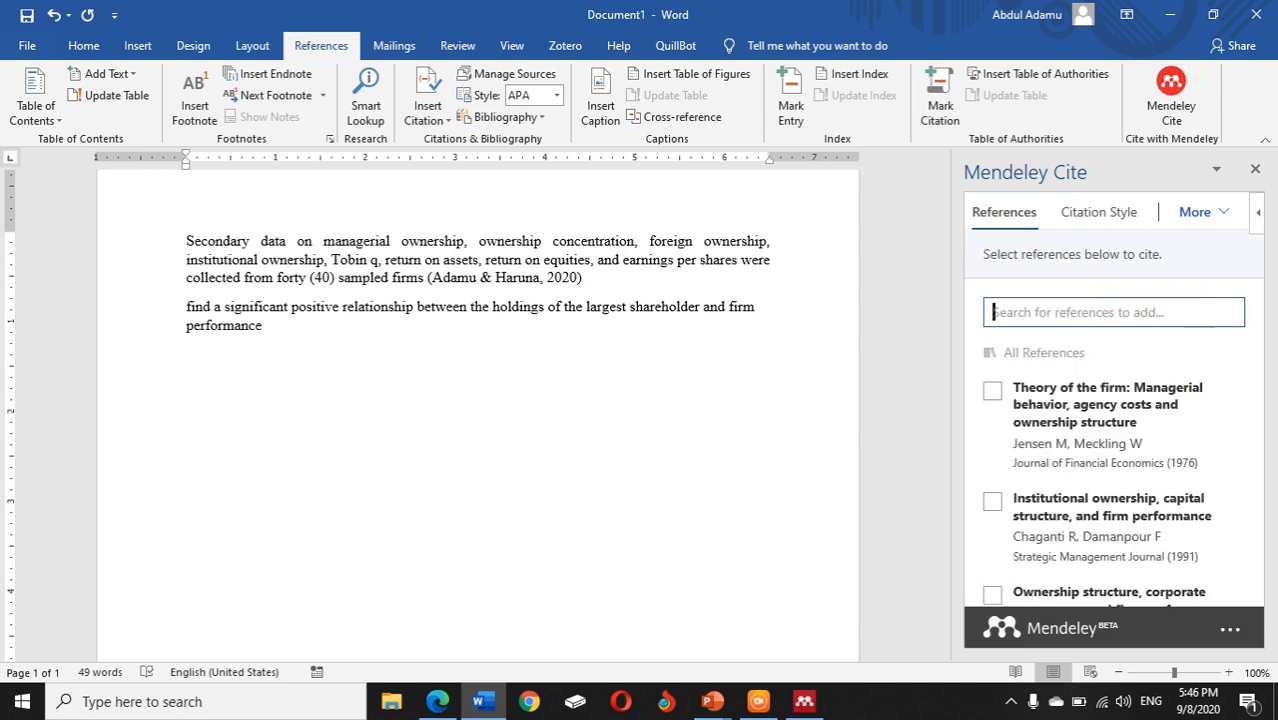
# Check the Netherlands paper's author names in Mendeley Desktop, return to Word and refresh the Mendeley Cite references again.
pyautogui.click(805, 702)
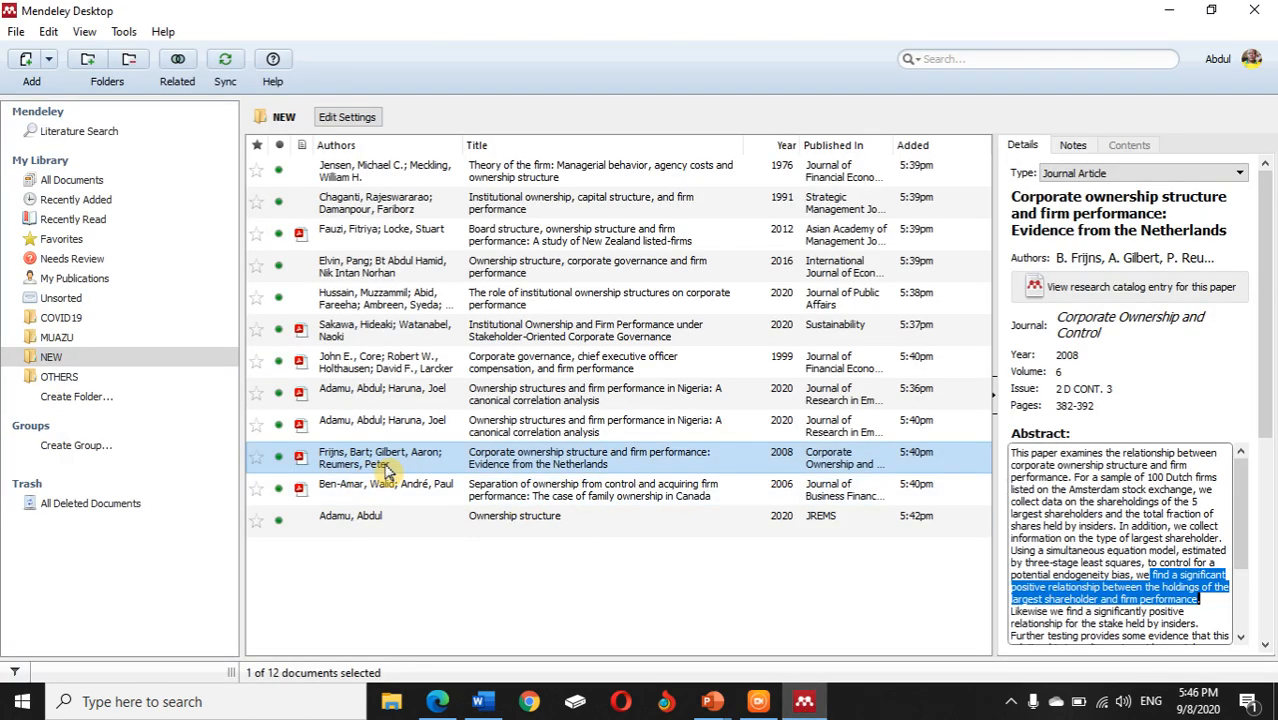
pyautogui.click(803, 702)
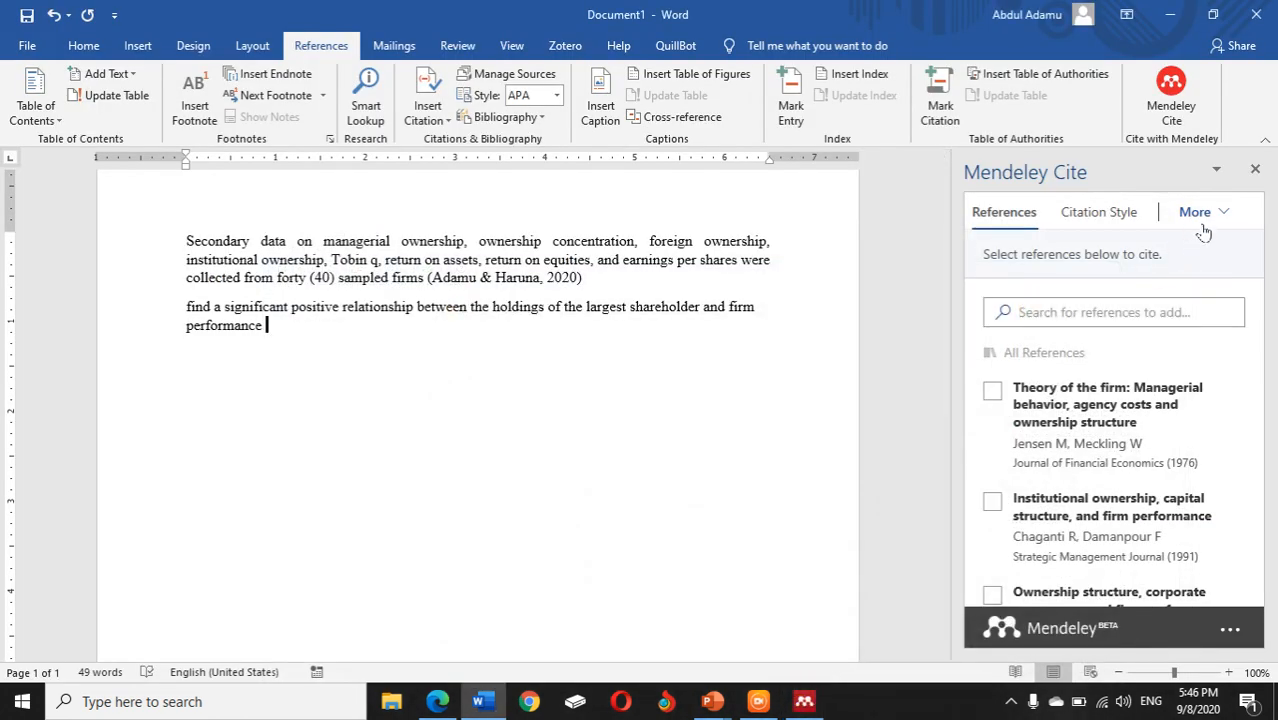
pyautogui.click(1202, 226)
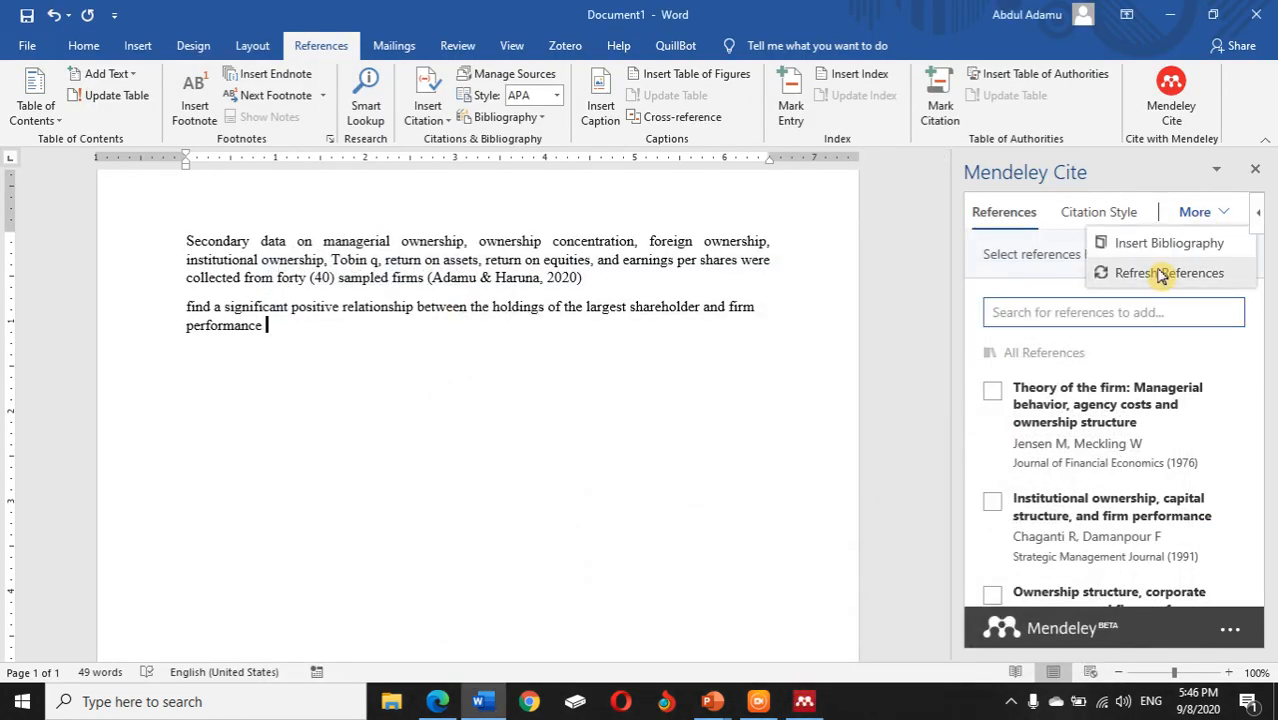
pyautogui.click(1150, 272)
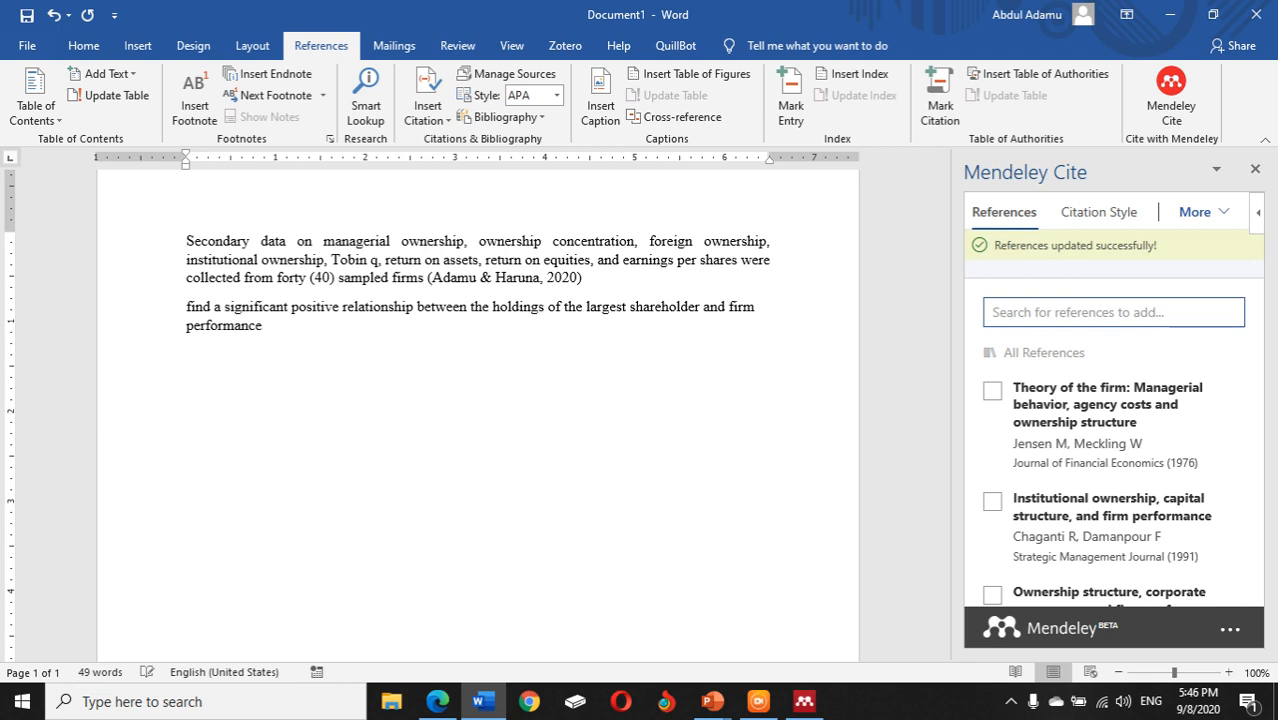
# Search Mendeley Cite for the Netherlands paper by its second and third authors' first names, clearing the search after each.
pyautogui.write('a')
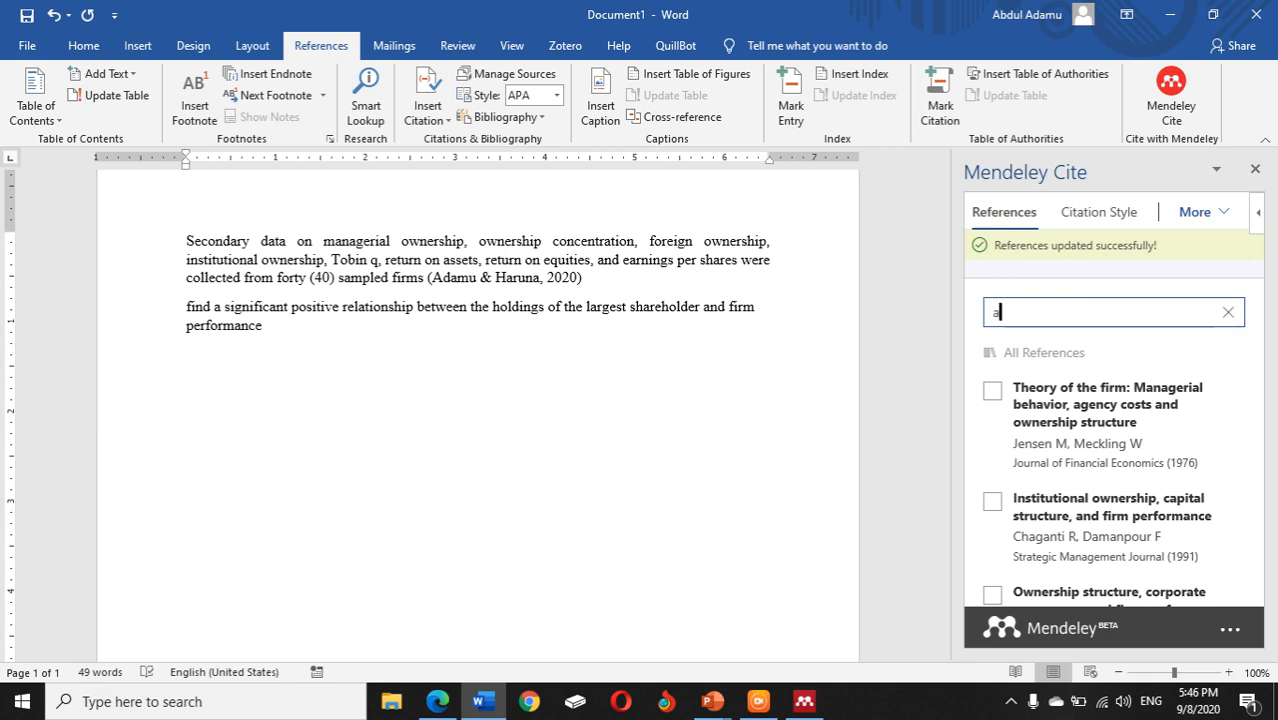
pyautogui.write('aron')
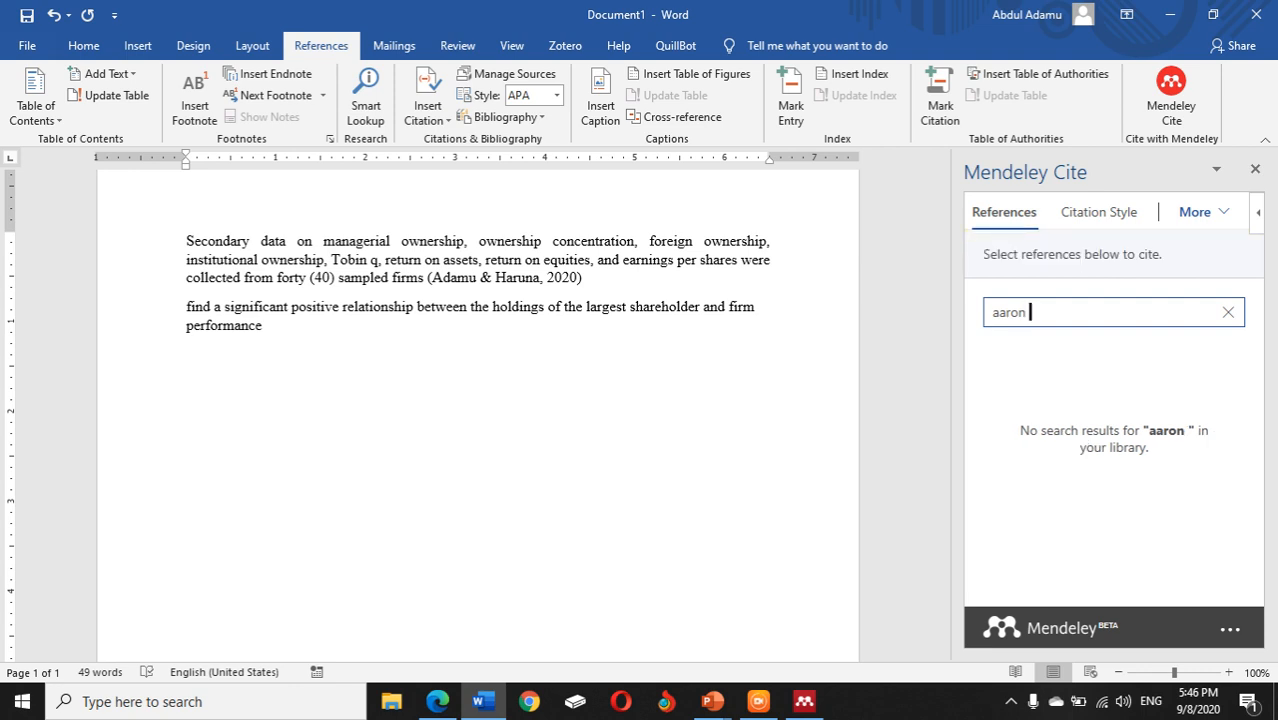
pyautogui.press('BackSpace')
pyautogui.press('BackSpace')
pyautogui.press('BackSpace')
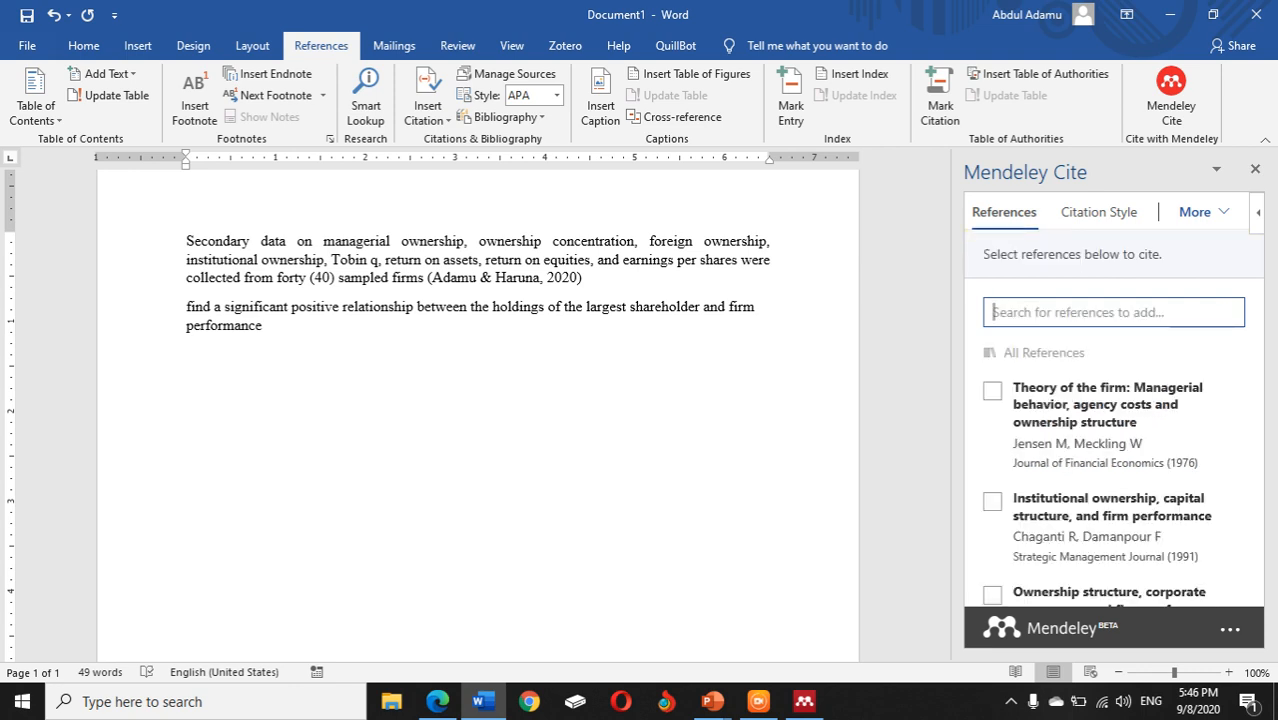
pyautogui.write('peter')
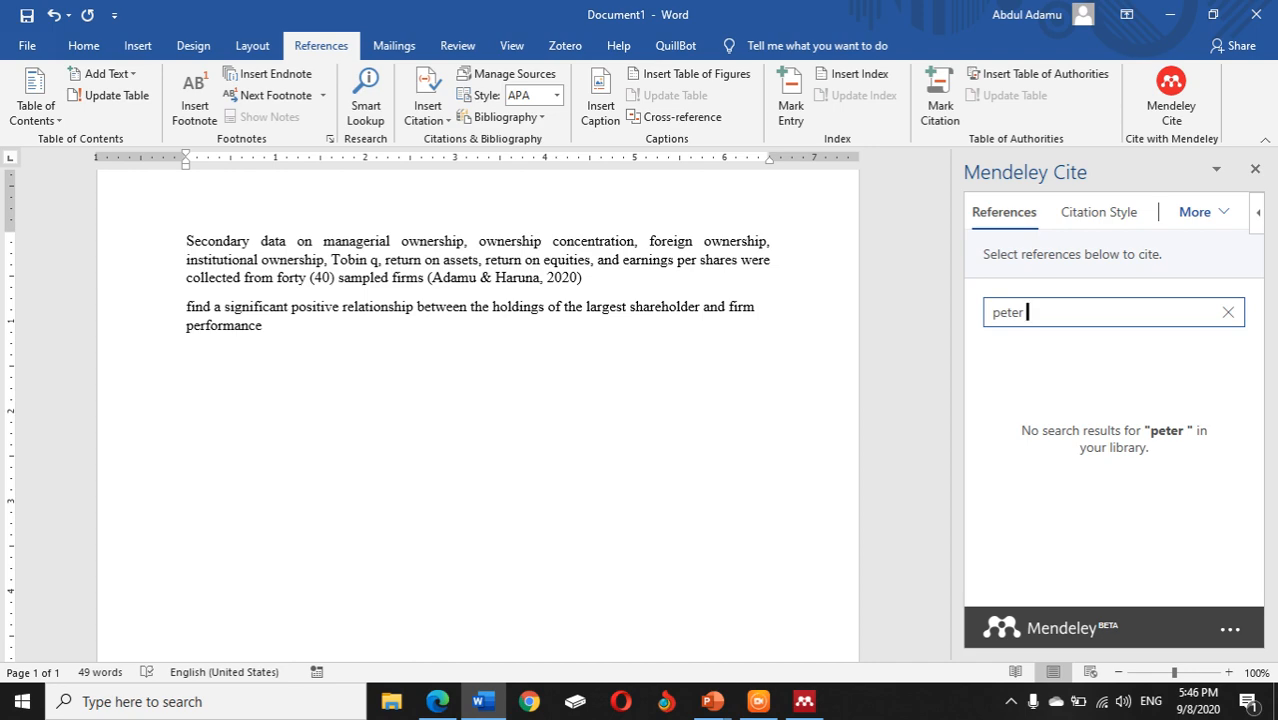
pyautogui.press('BackSpace')
pyautogui.press('BackSpace')
pyautogui.press('BackSpace')
pyautogui.press('BackSpace')
pyautogui.press('BackSpace')
pyautogui.press('BackSpace')
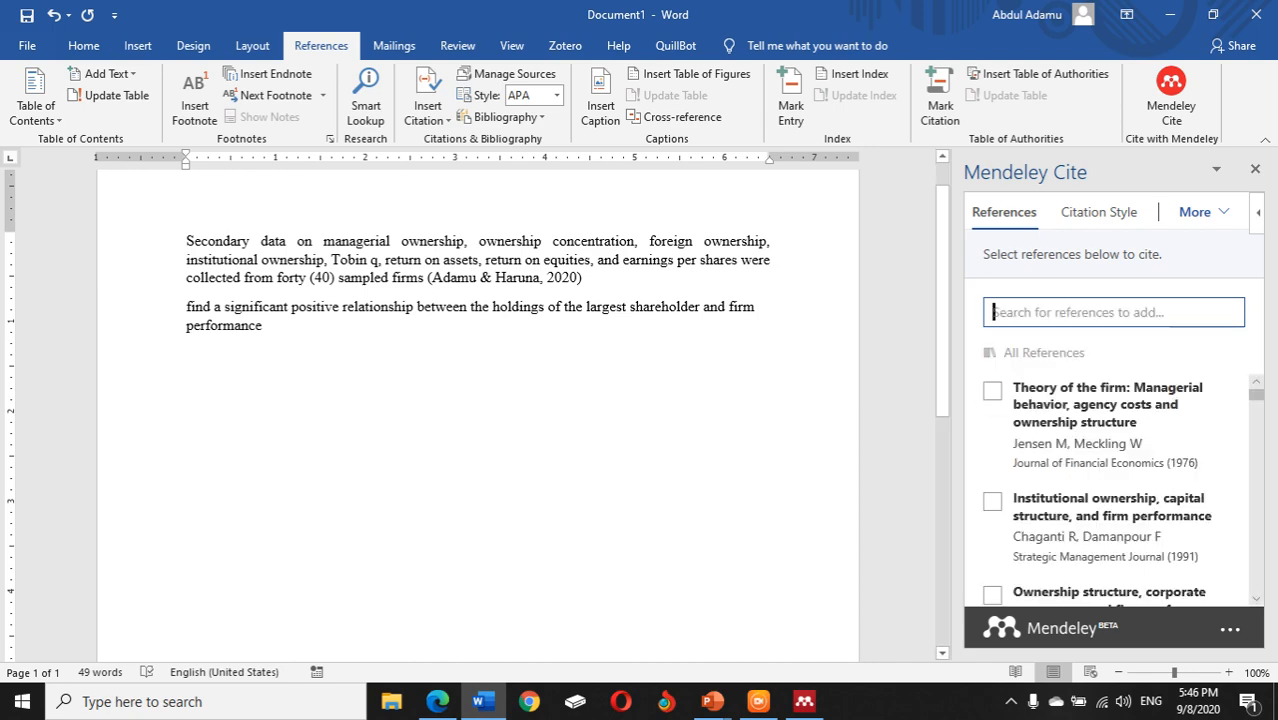
# Switch to Mendeley Desktop and sync the library.
pyautogui.click(805, 705)
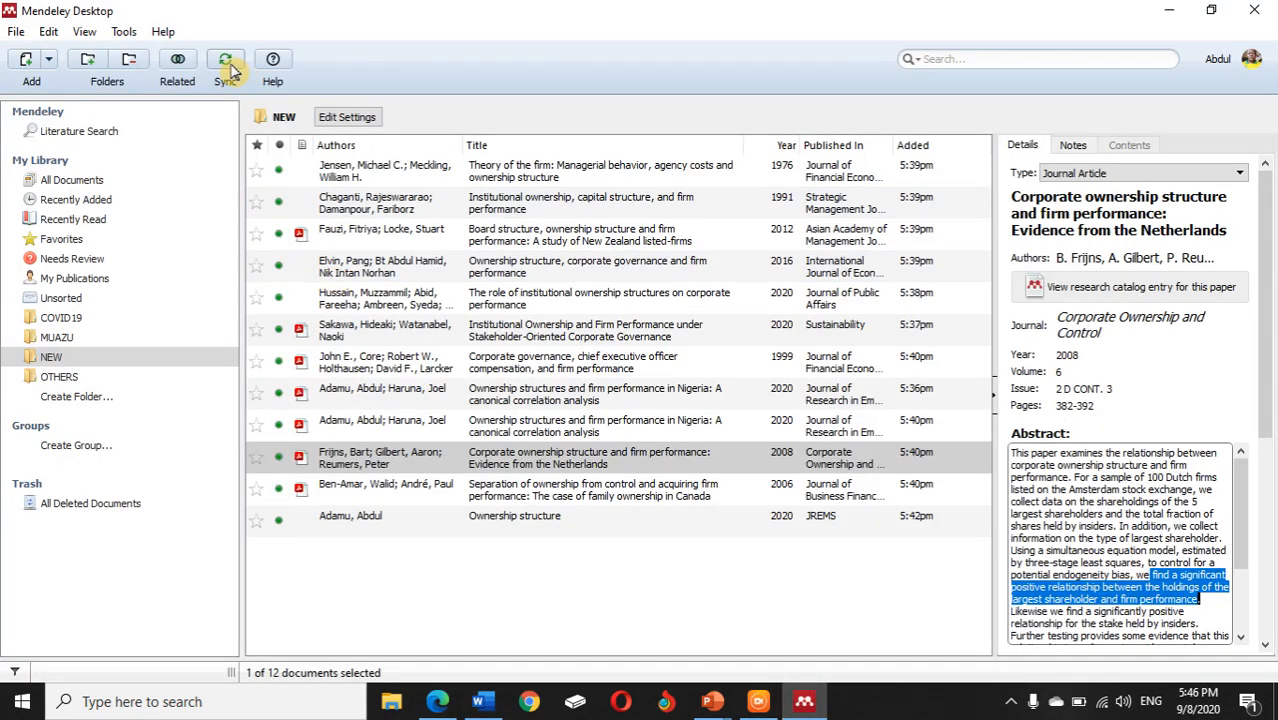
pyautogui.click(228, 65)
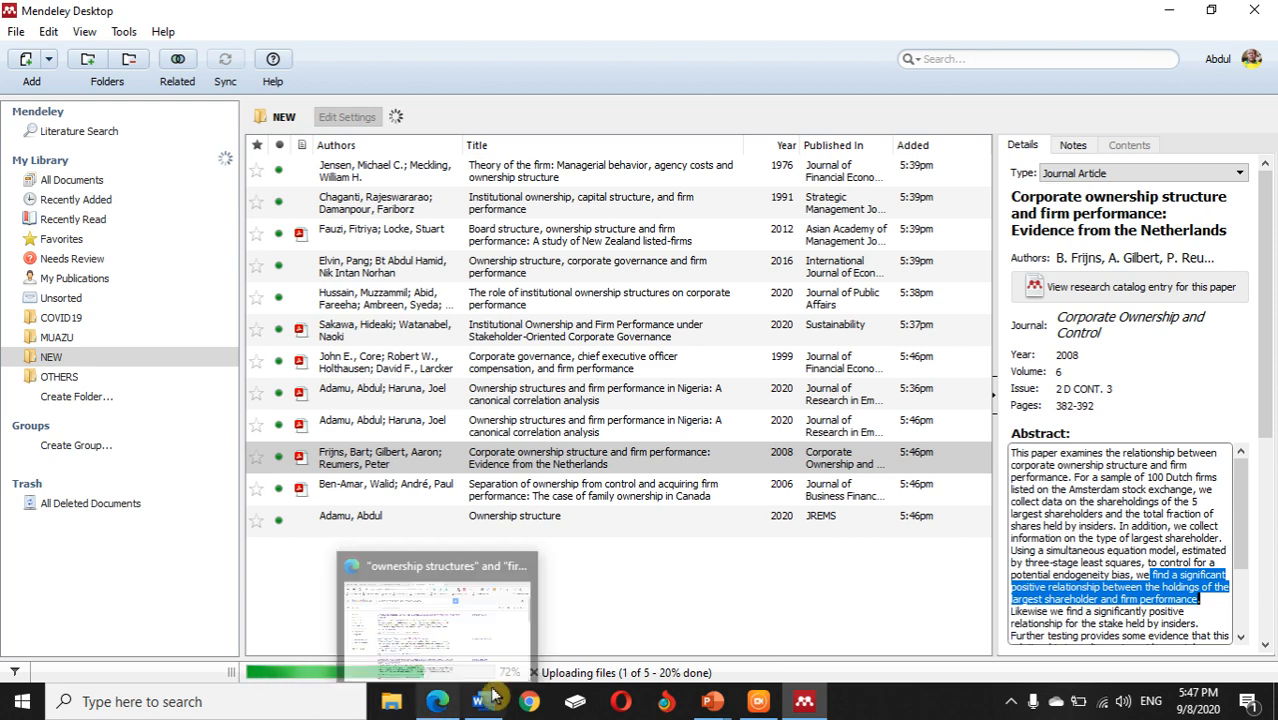
# Return to the Word document after the library sync and refresh the references in Mendeley Cite.
pyautogui.moveTo(483, 705)
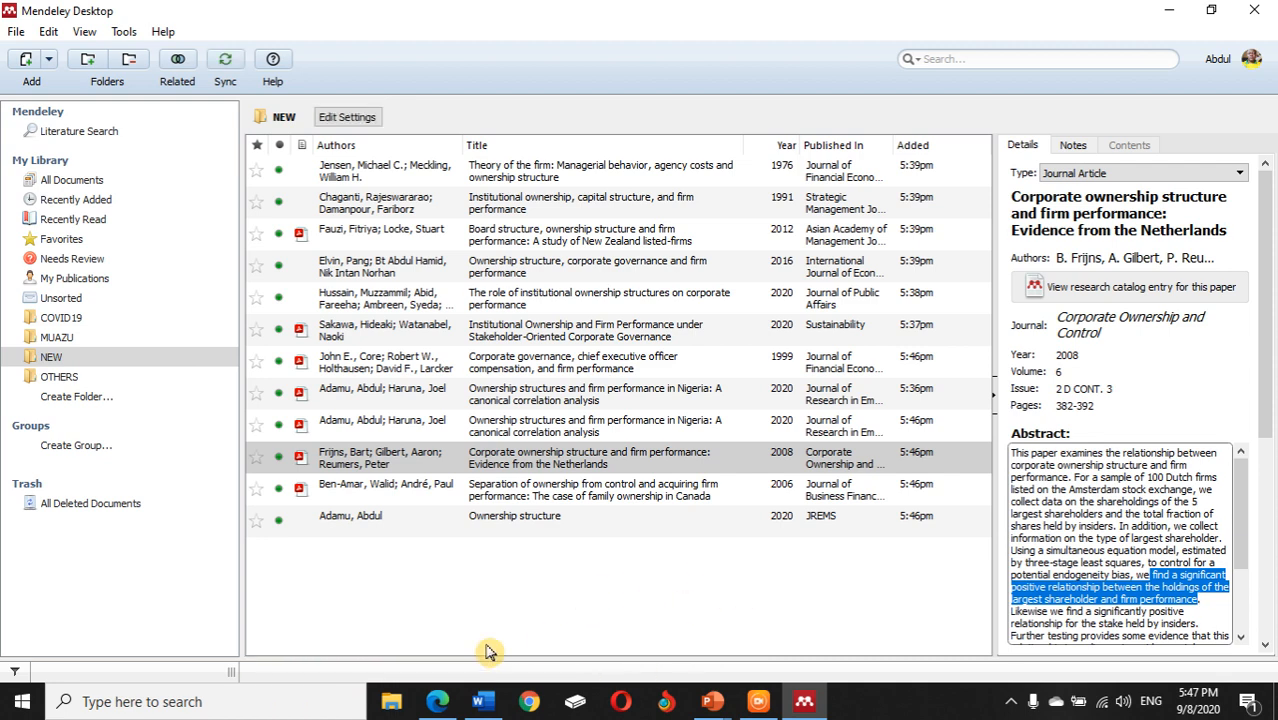
pyautogui.click(483, 703)
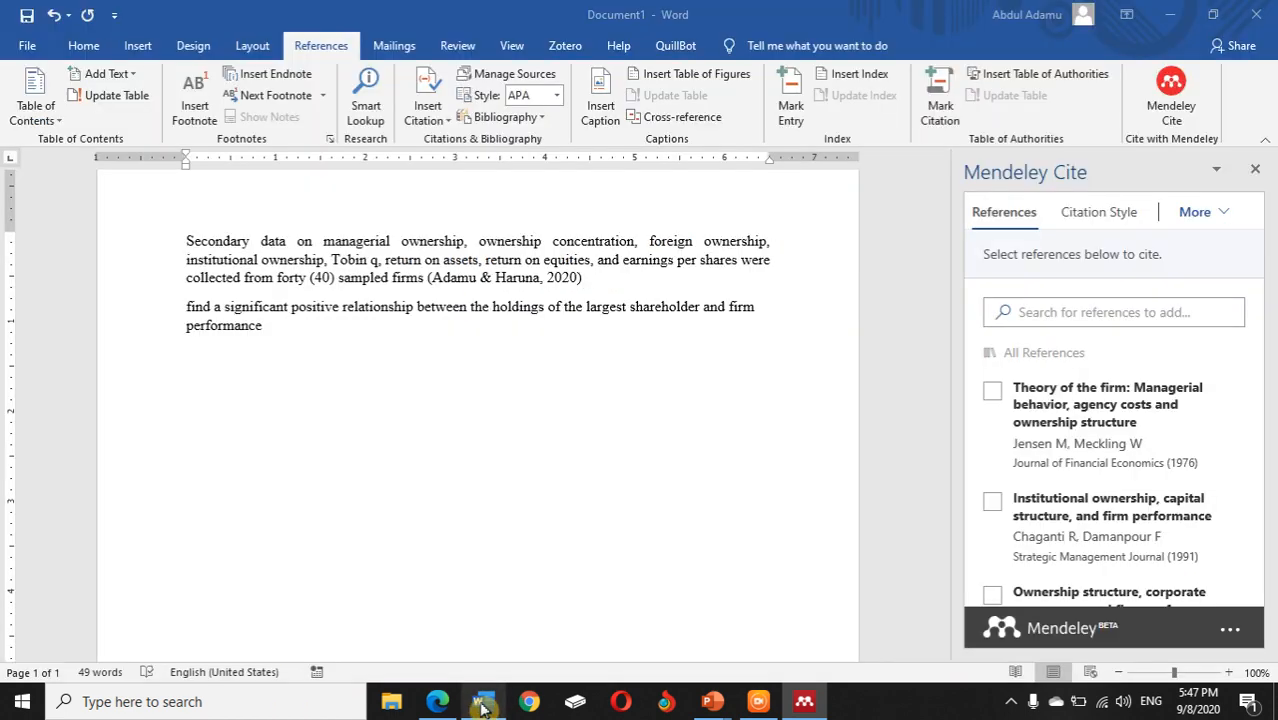
pyautogui.click(1207, 220)
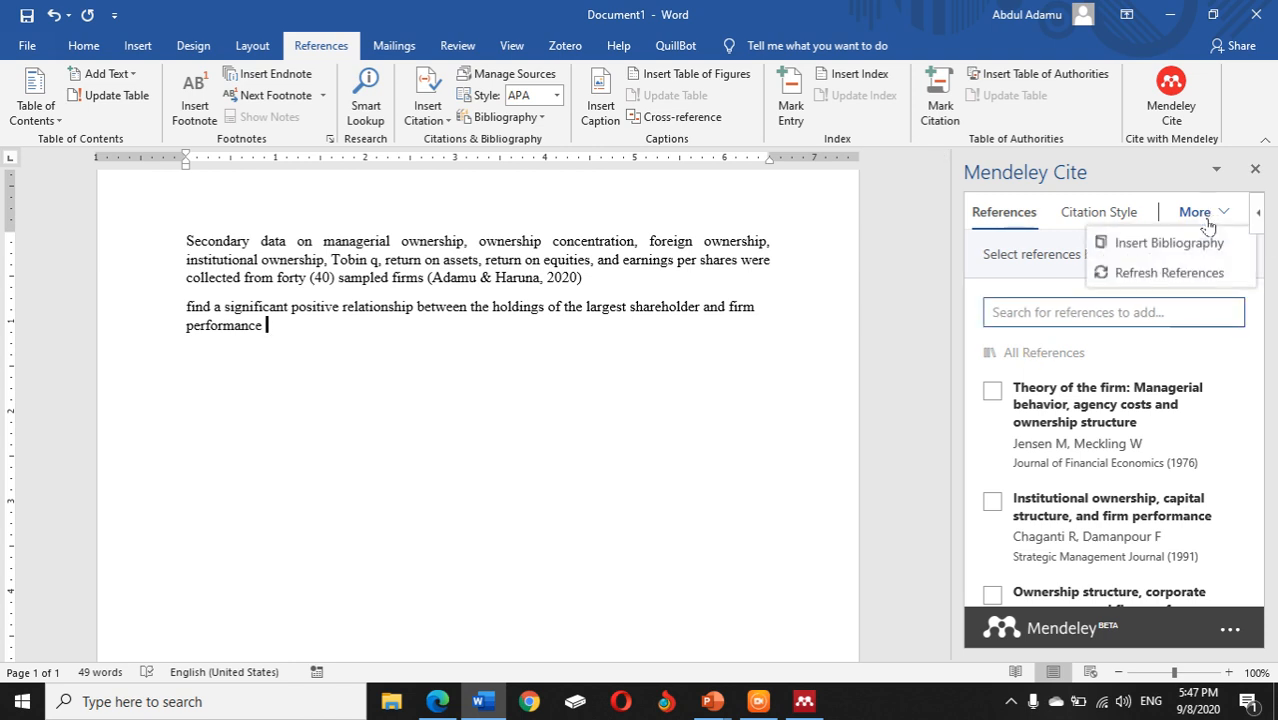
pyautogui.click(1172, 274)
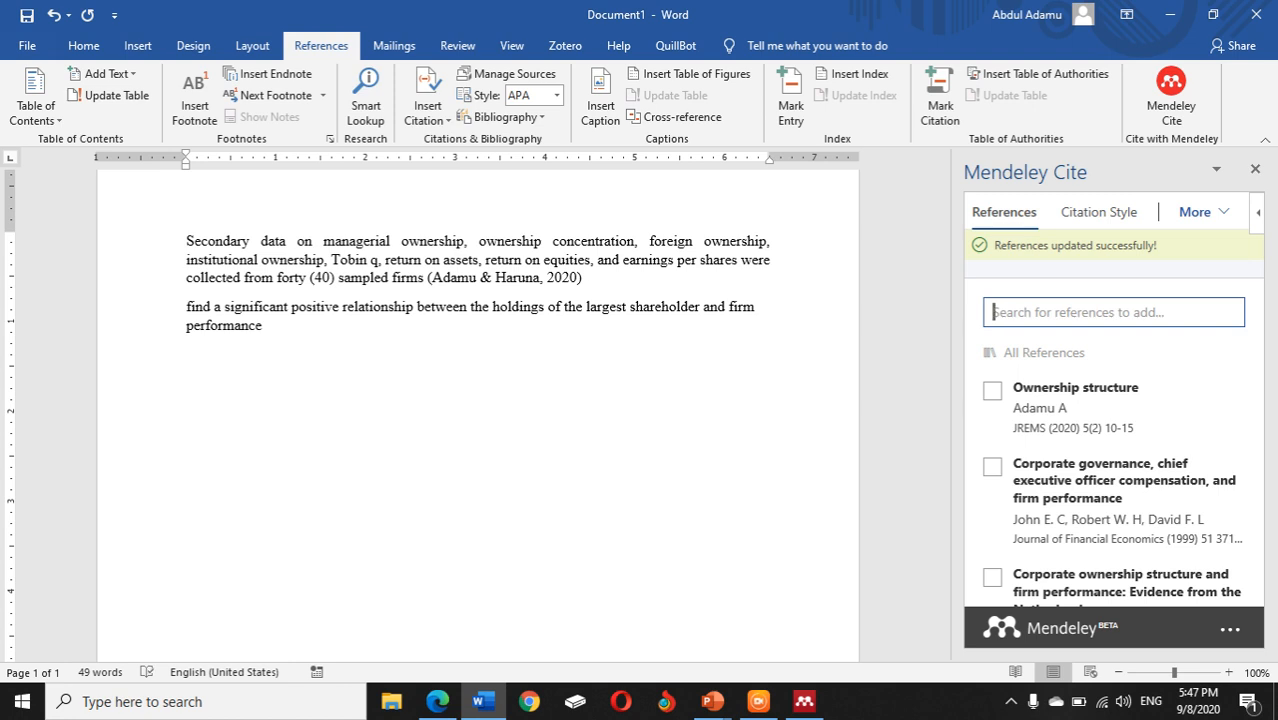
# Search Mendeley Cite for the Netherlands ownership paper by its second author's first name and insert its citation after the second sentence.
pyautogui.write('aar')
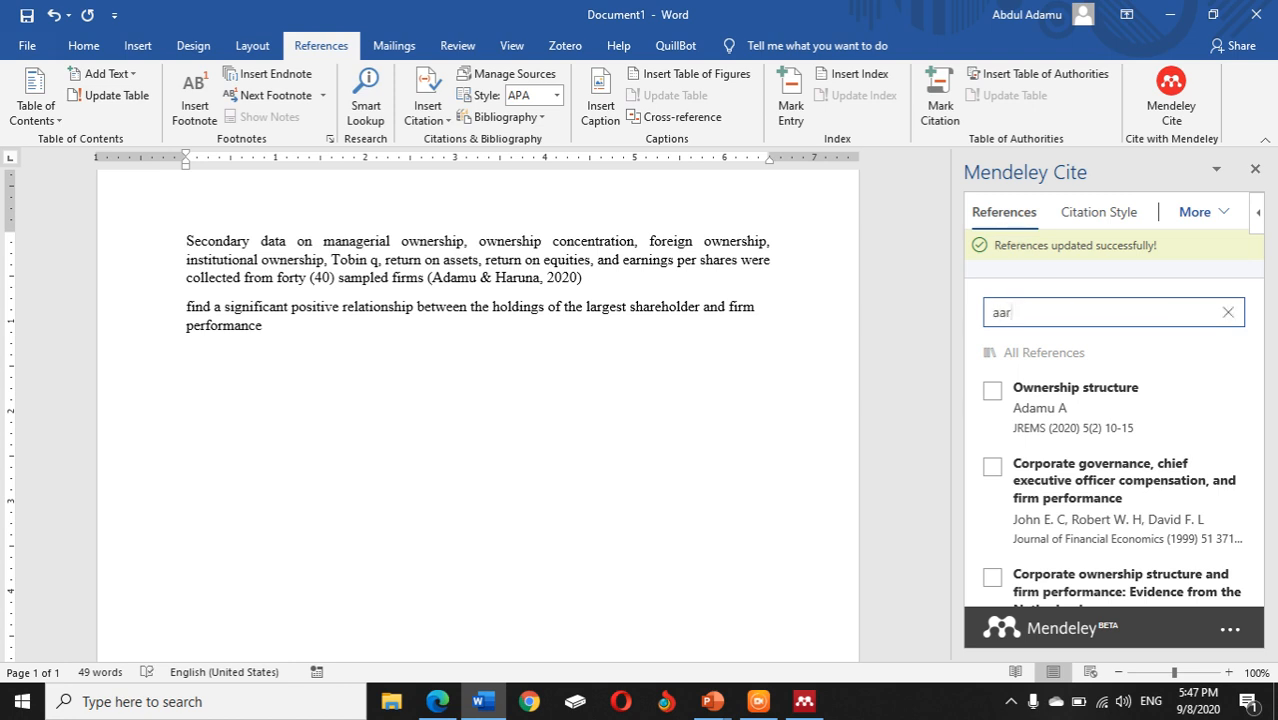
pyautogui.write('on')
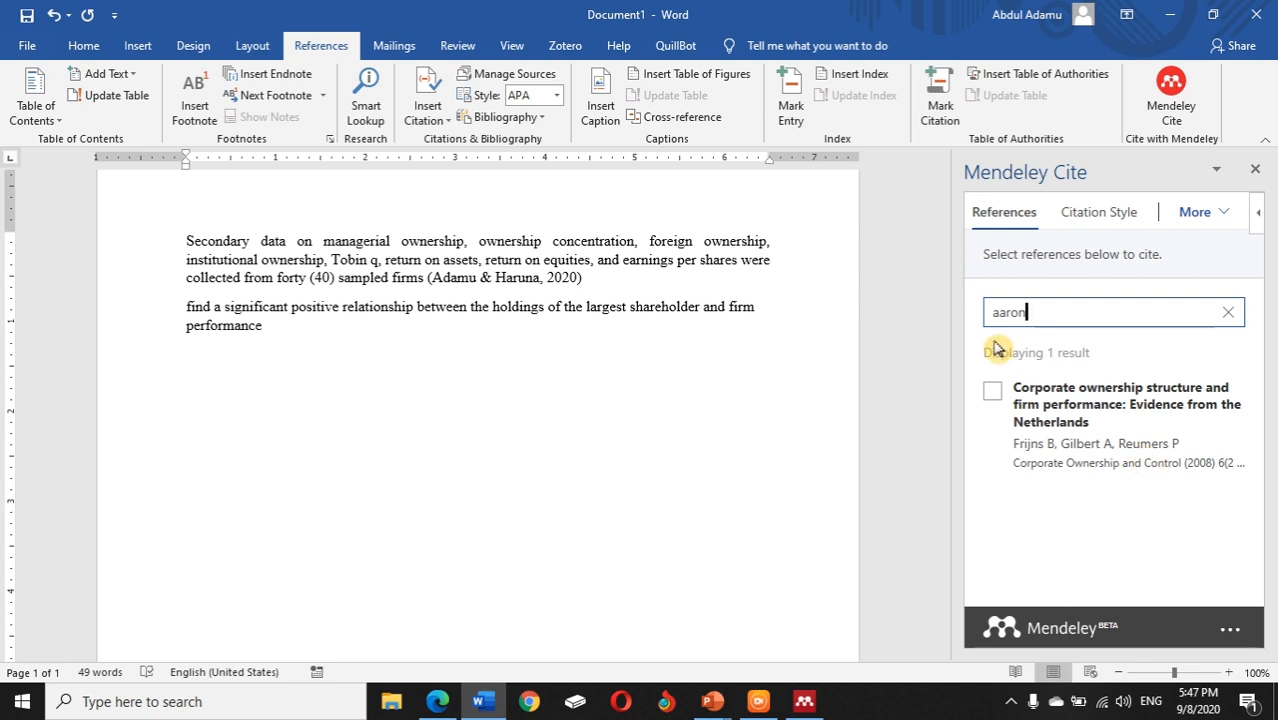
pyautogui.click(992, 391)
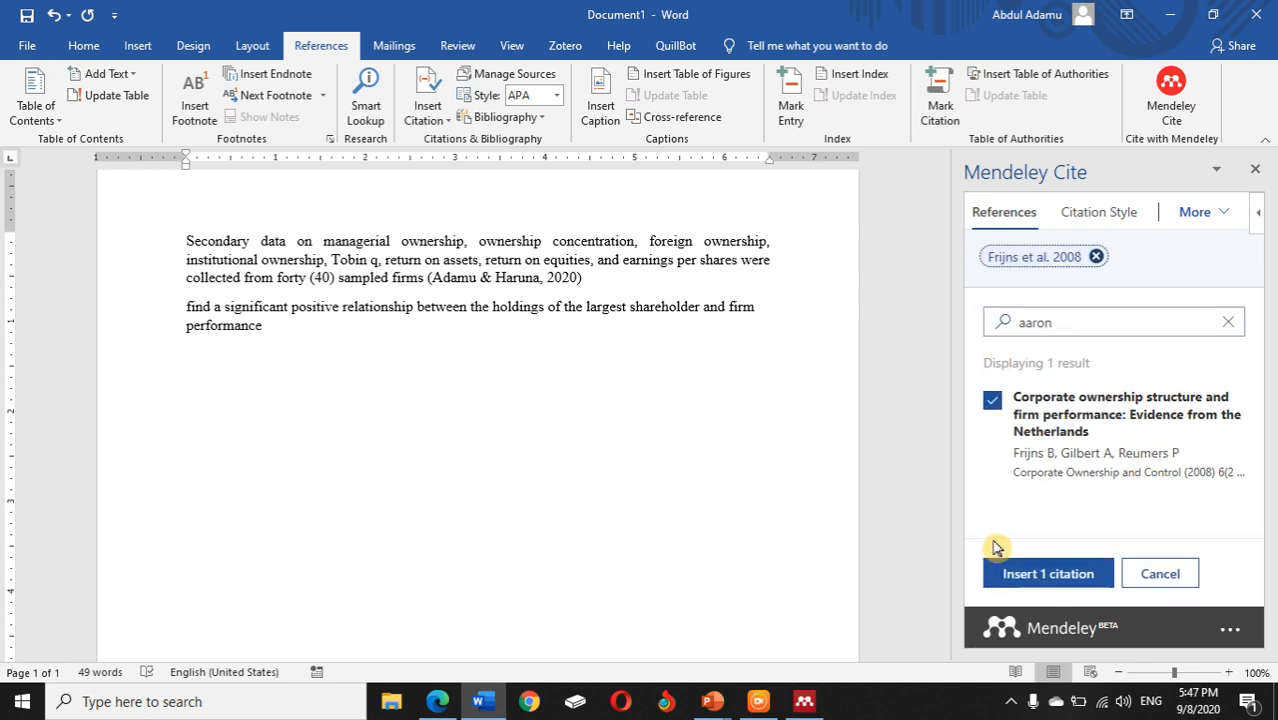
pyautogui.click(1024, 578)
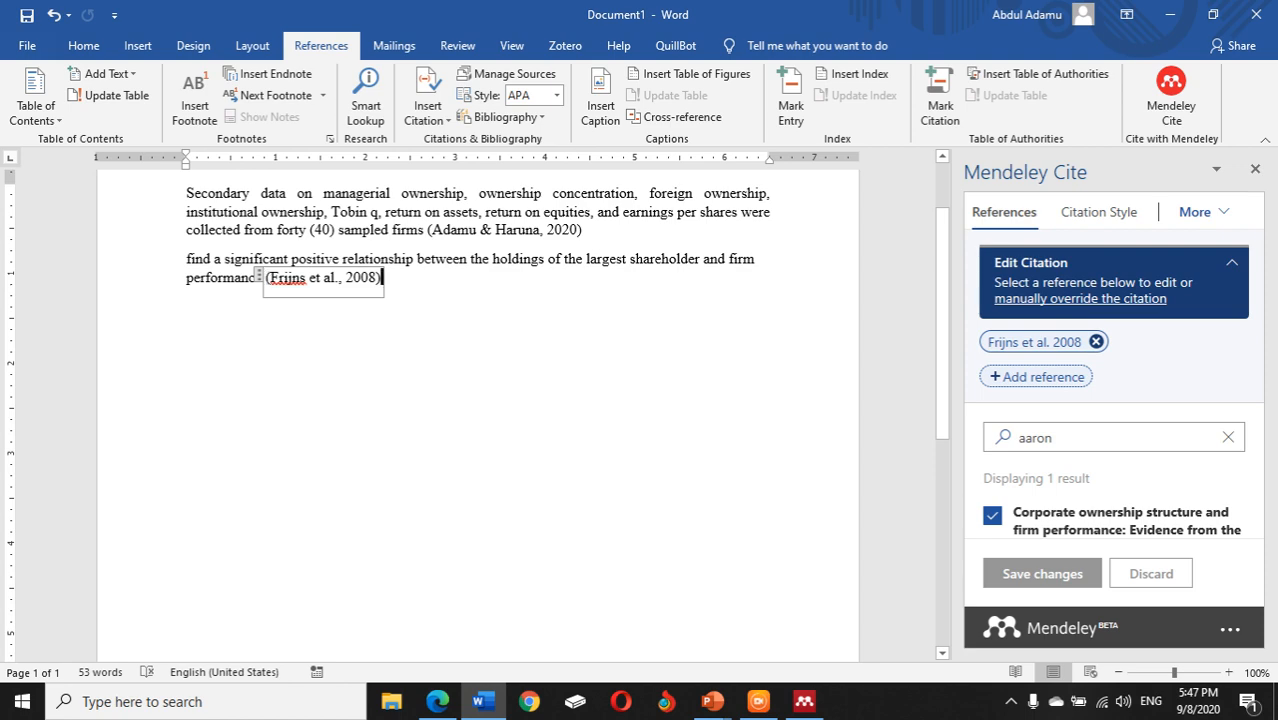
# Look over the paper list in Mendeley Desktop, return to Word and start a new paragraph below the cited second sentence.
pyautogui.click(804, 701)
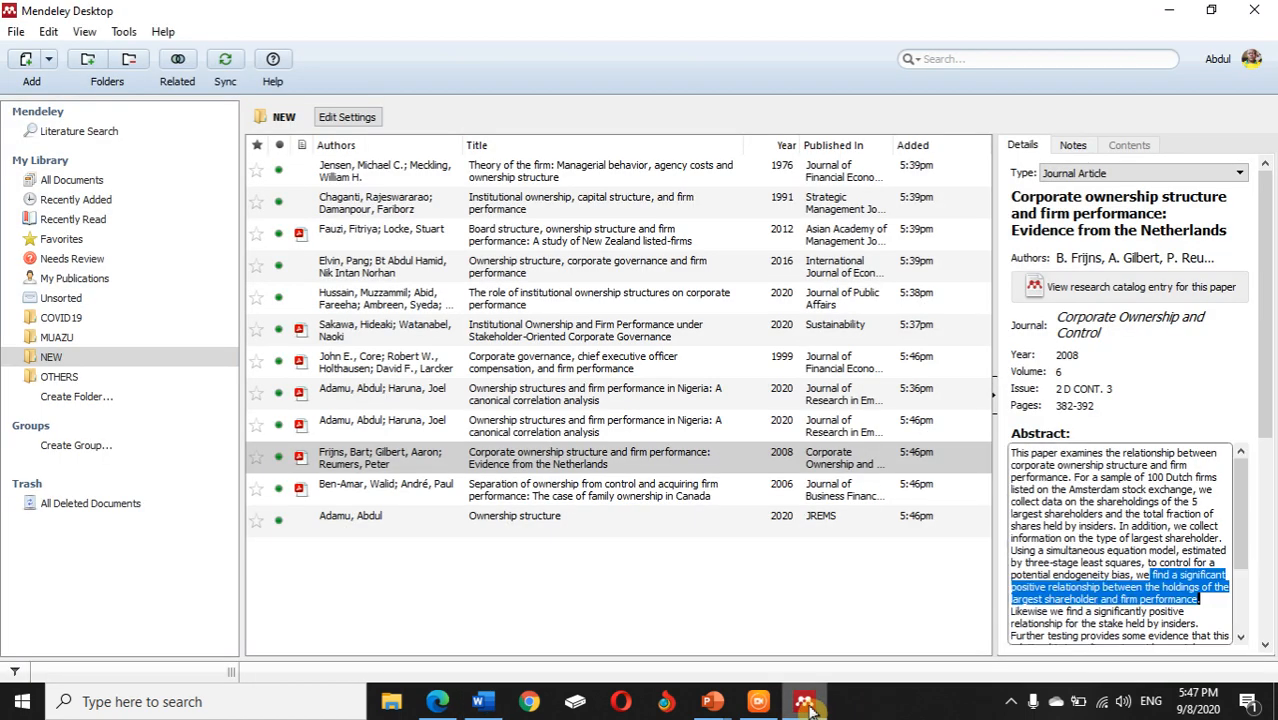
pyautogui.click(337, 457)
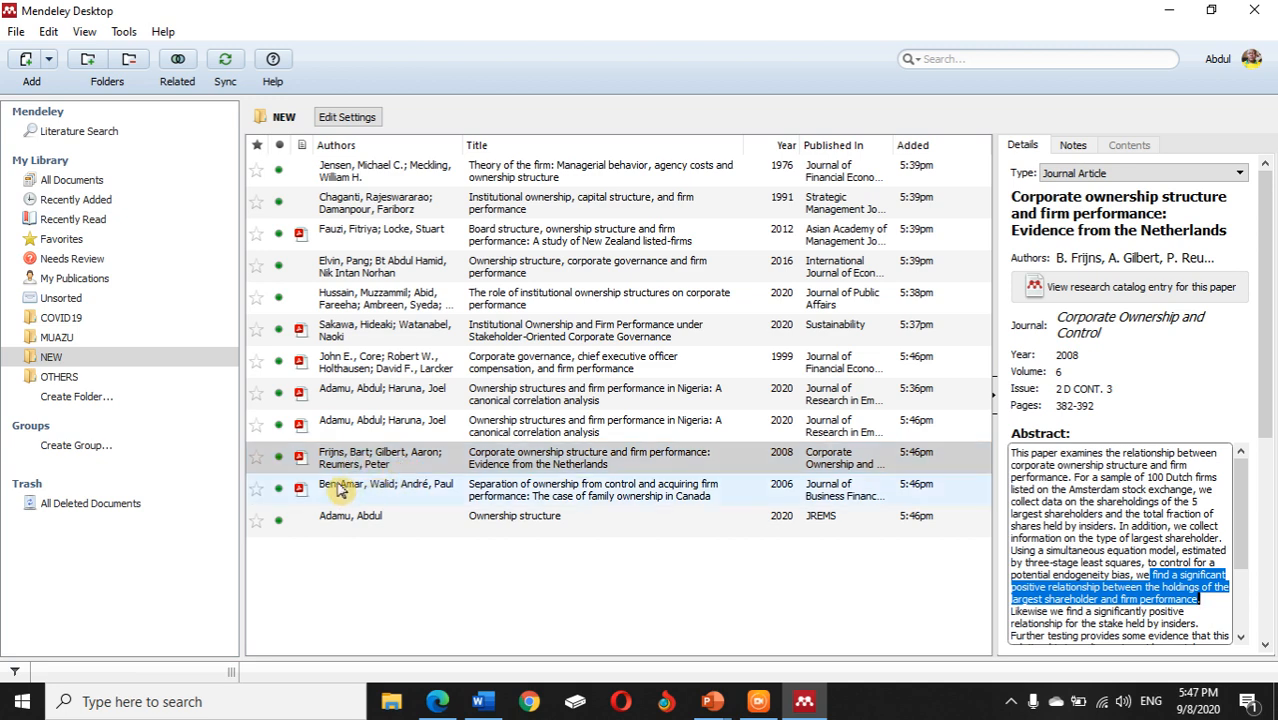
pyautogui.click(805, 702)
pyautogui.press('Return')
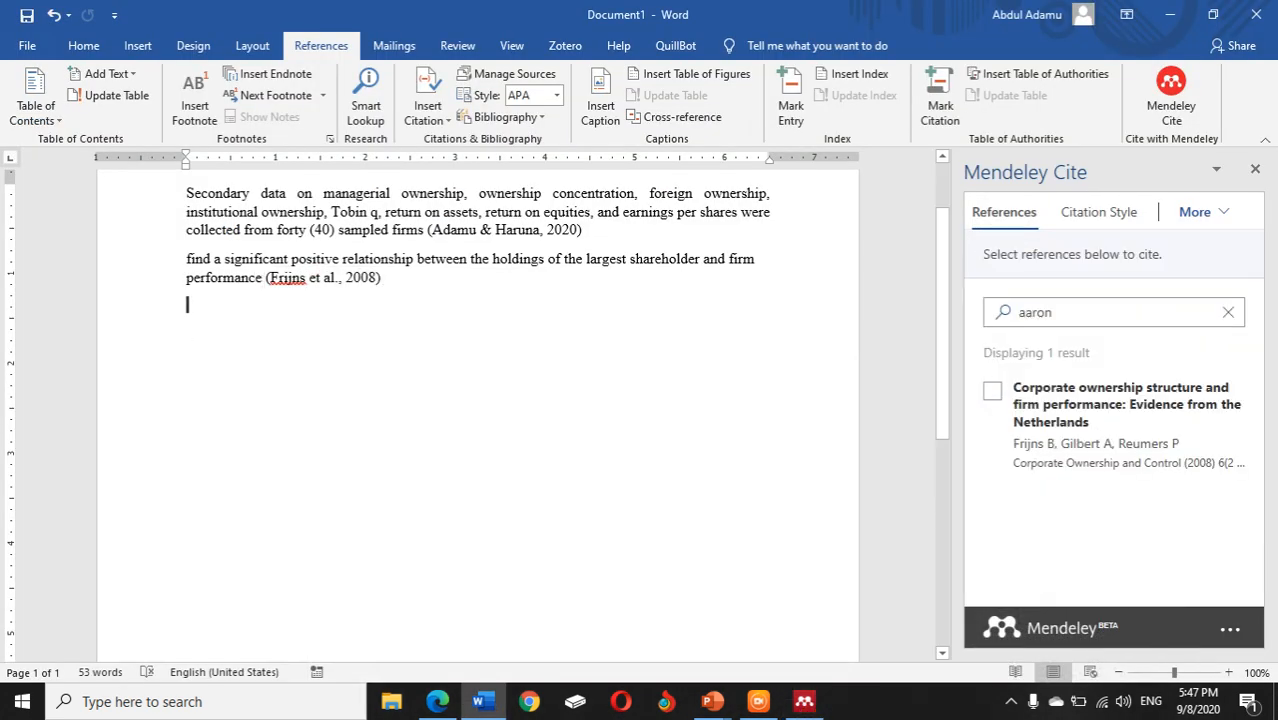
# Add the 2012 New Zealand board structure paper to the second sentence's citation, finding it by its second author's first name.
pyautogui.click(377, 277)
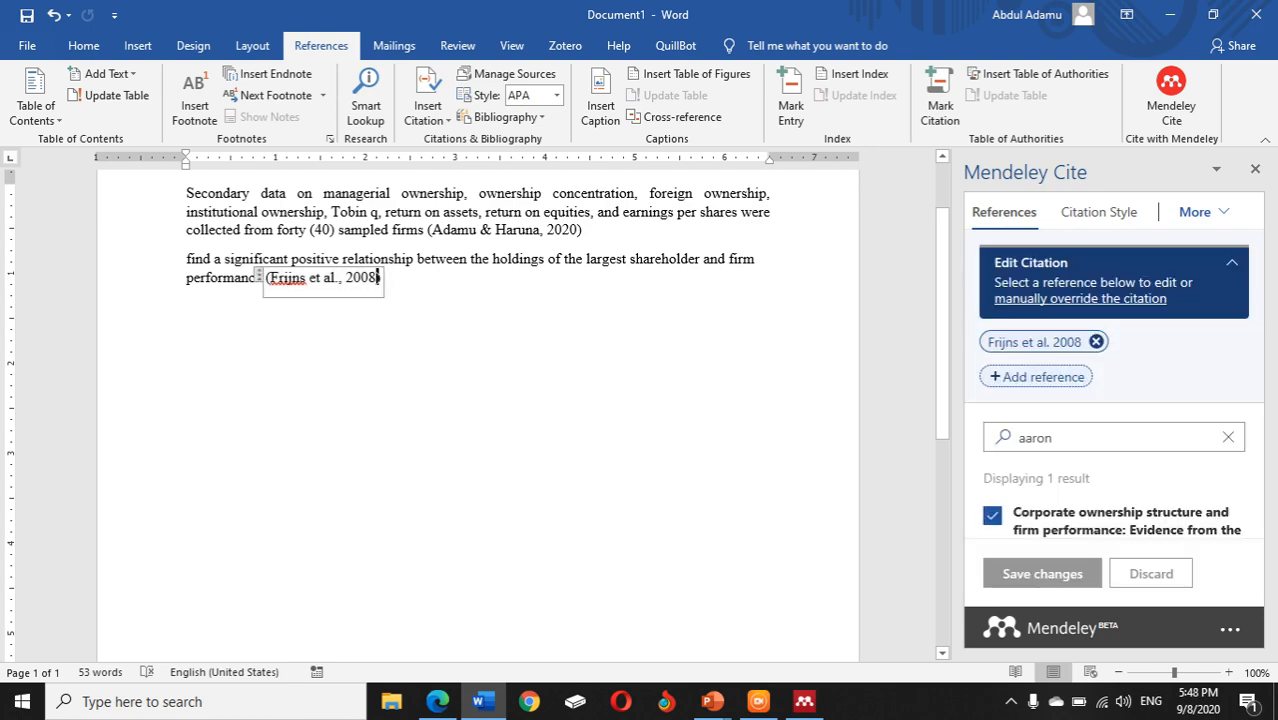
pyautogui.click(806, 702)
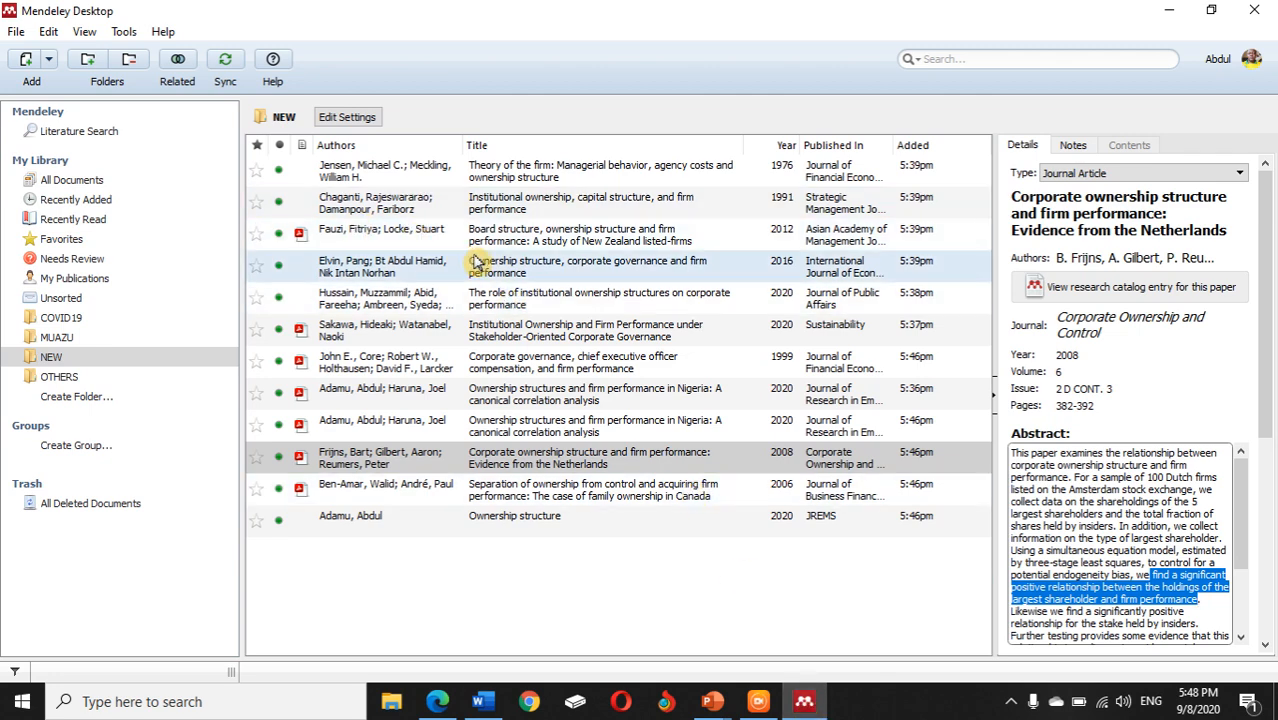
pyautogui.click(806, 713)
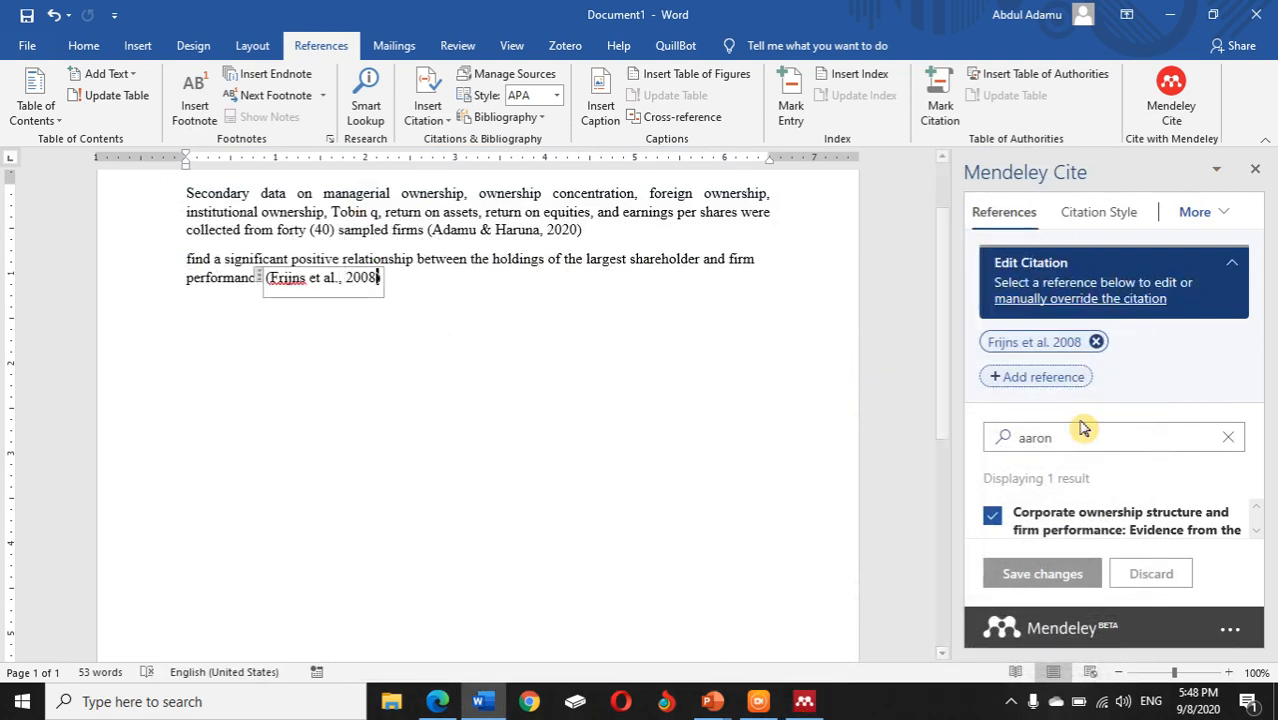
pyautogui.doubleClick(1006, 437)
pyautogui.write('stuart')
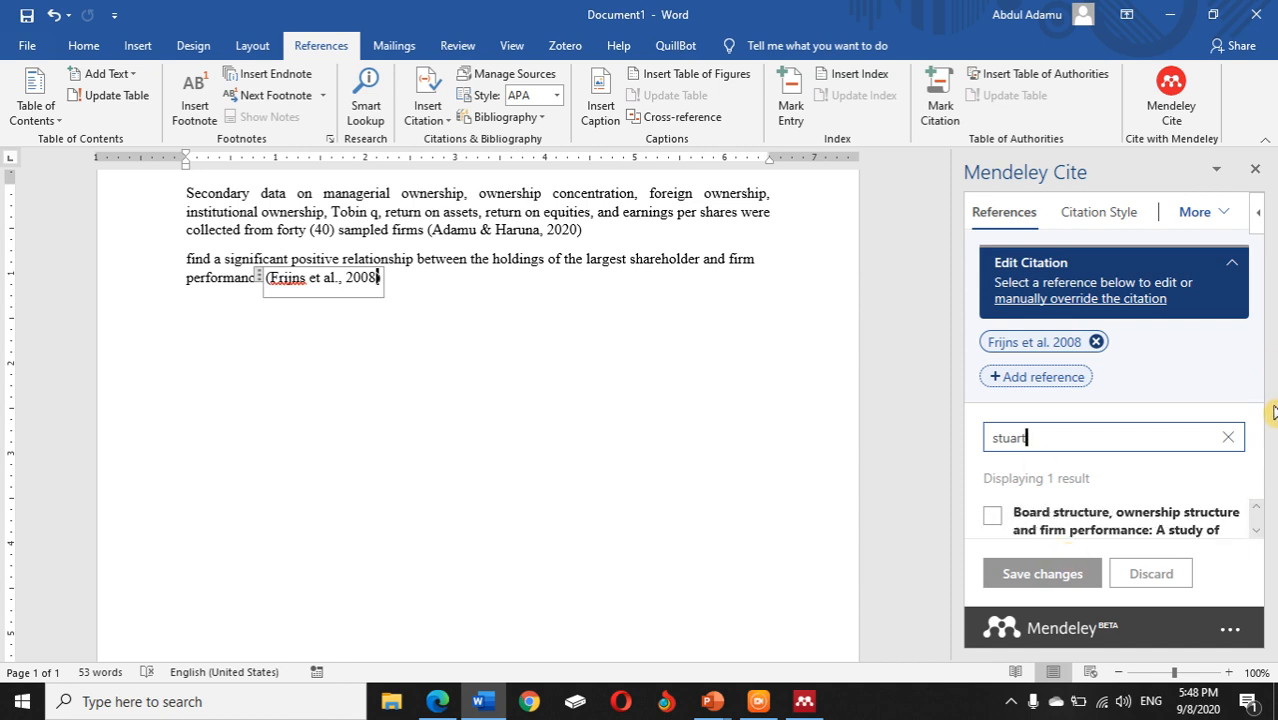
pyautogui.scroll(-1, 1262, 543)
pyautogui.scroll(-2, 1258, 530)
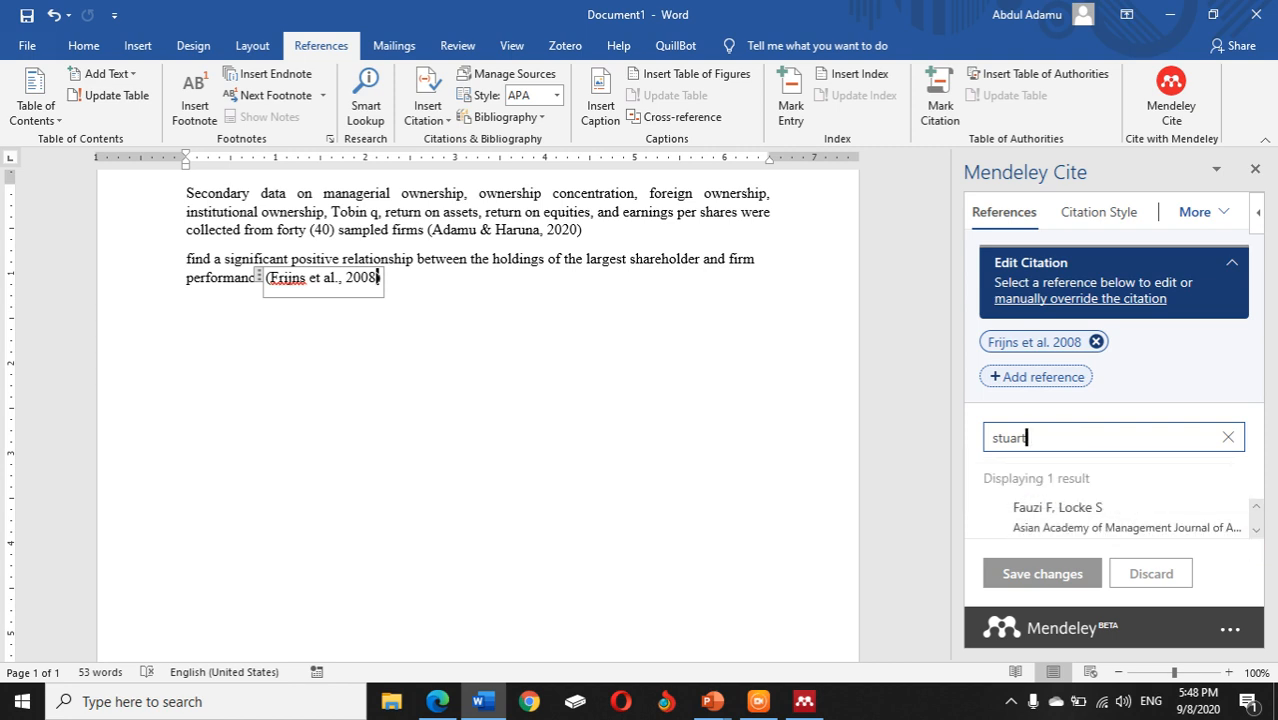
pyautogui.scroll(1, 1258, 511)
pyautogui.scroll(3, 1258, 511)
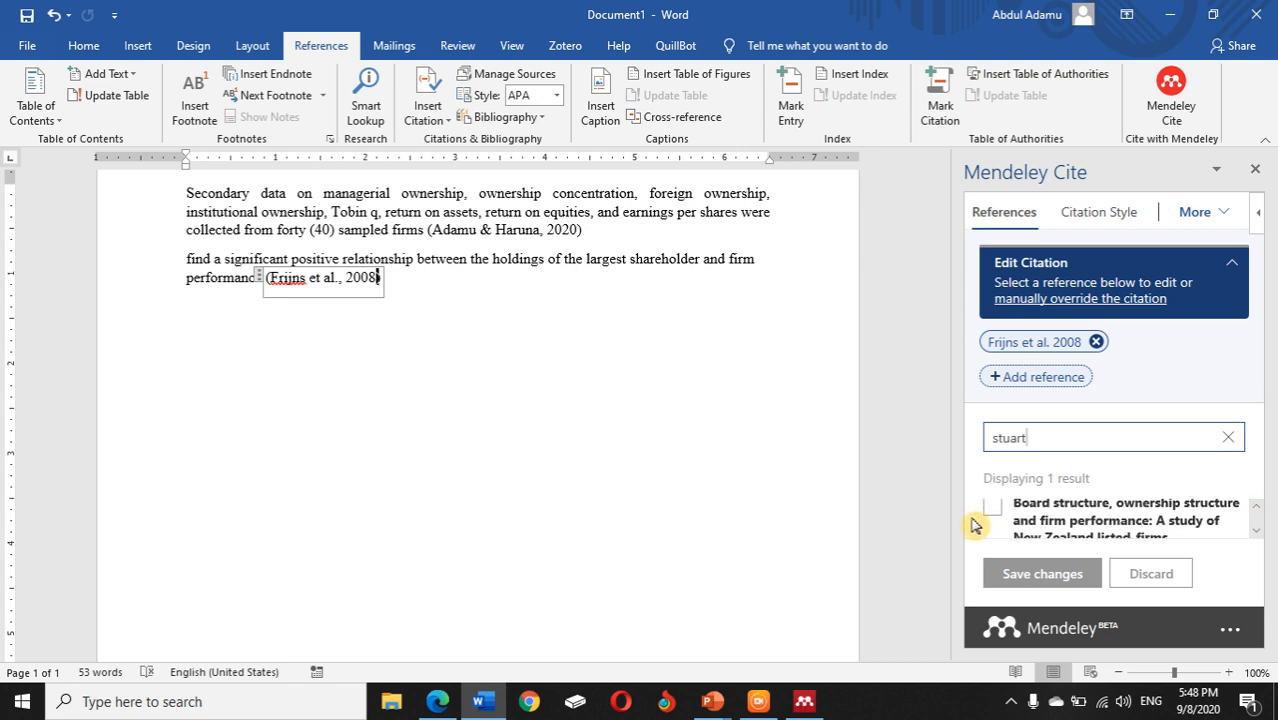
pyautogui.click(992, 510)
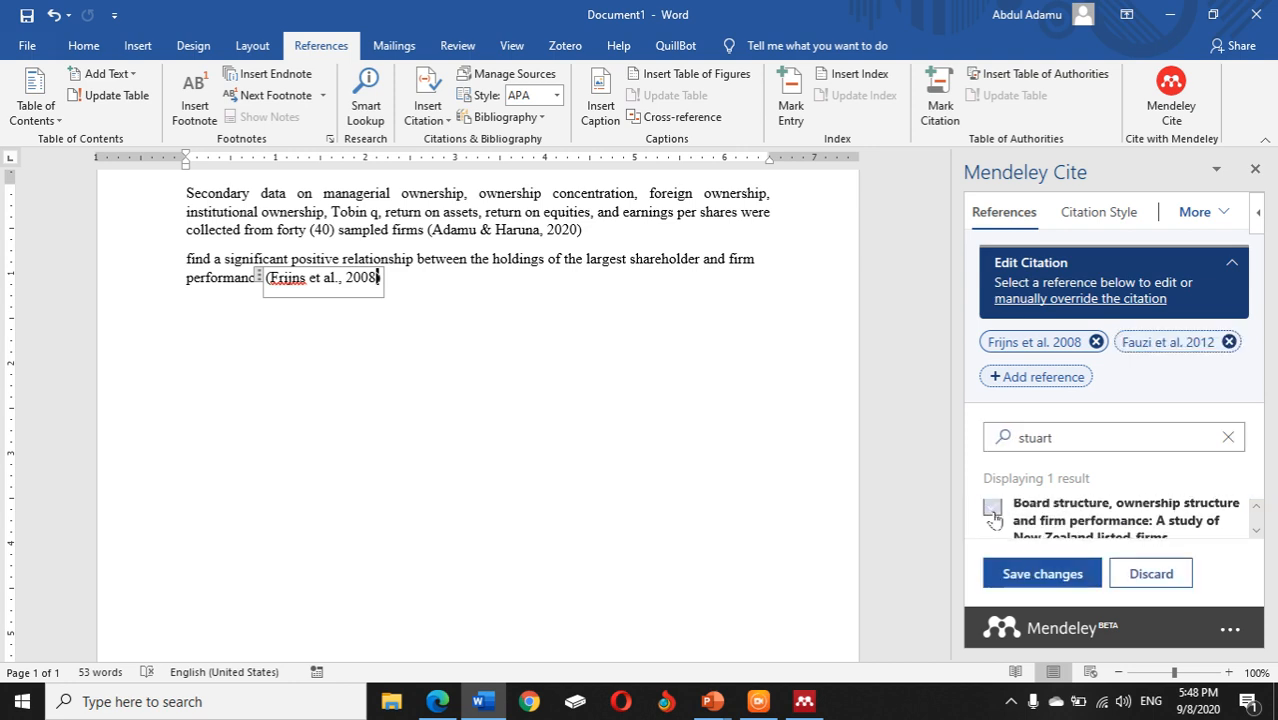
pyautogui.click(1023, 578)
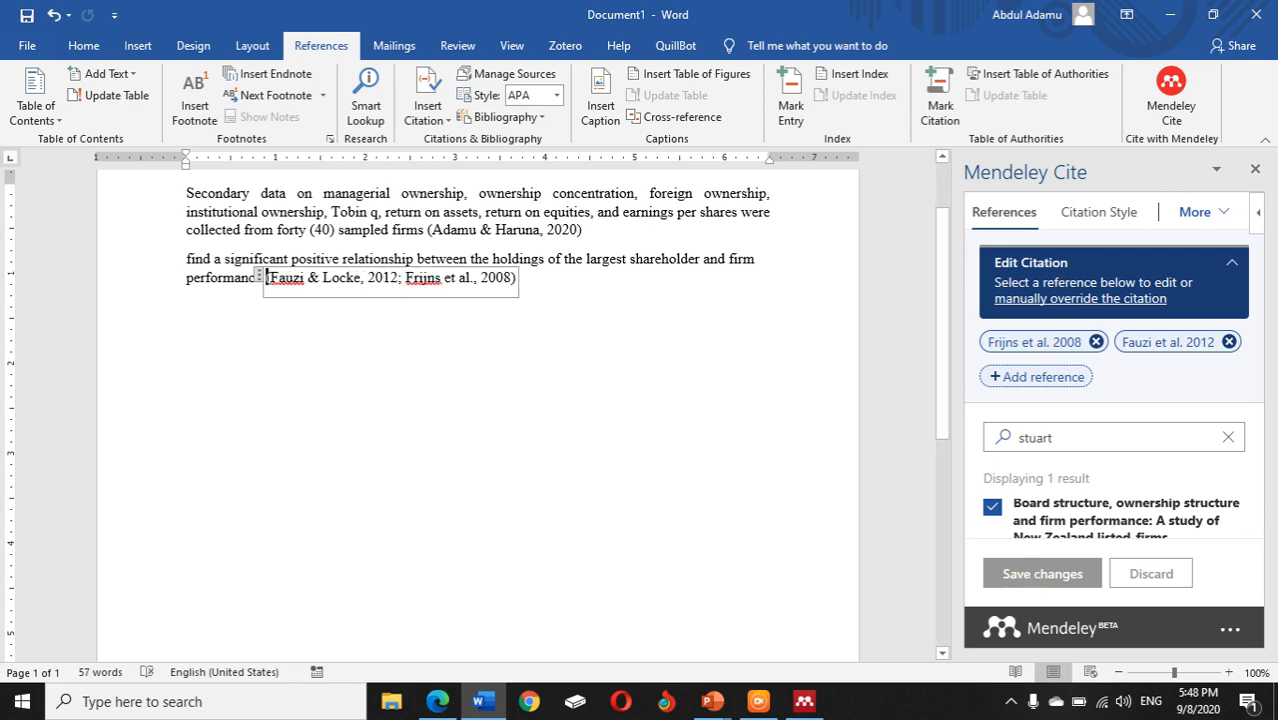
pyautogui.doubleClick(1032, 437)
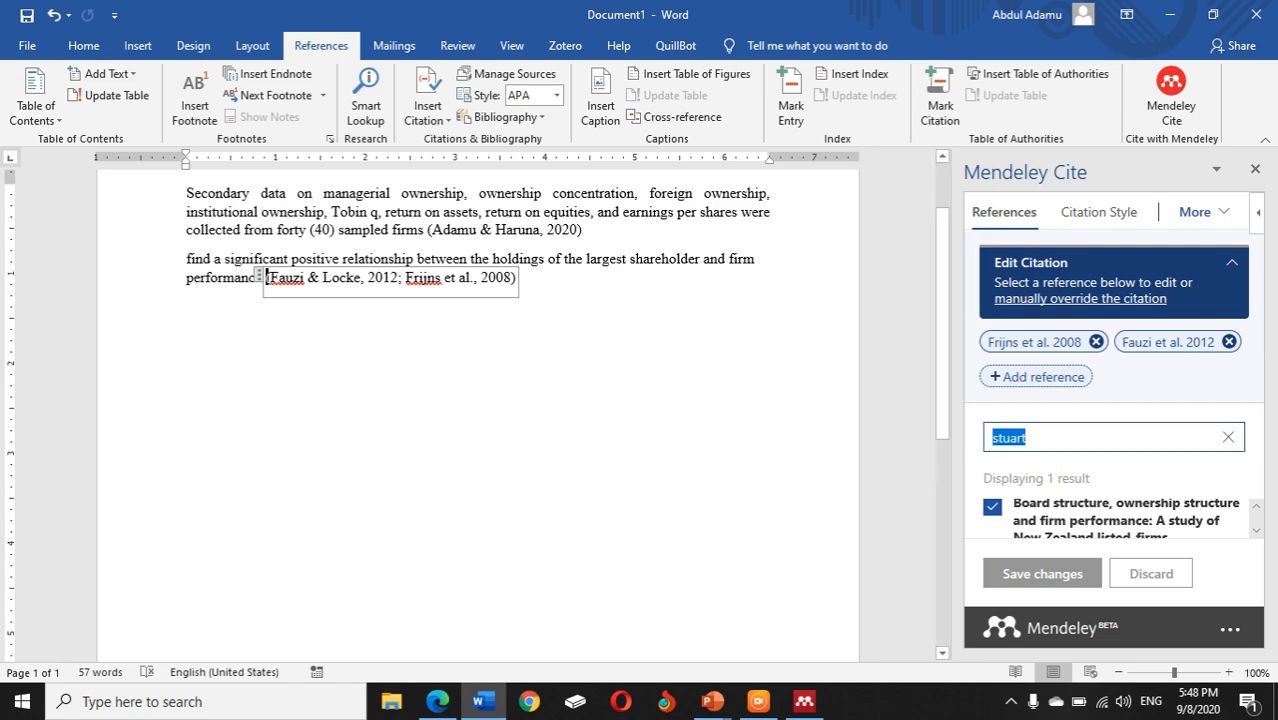
pyautogui.click(792, 708)
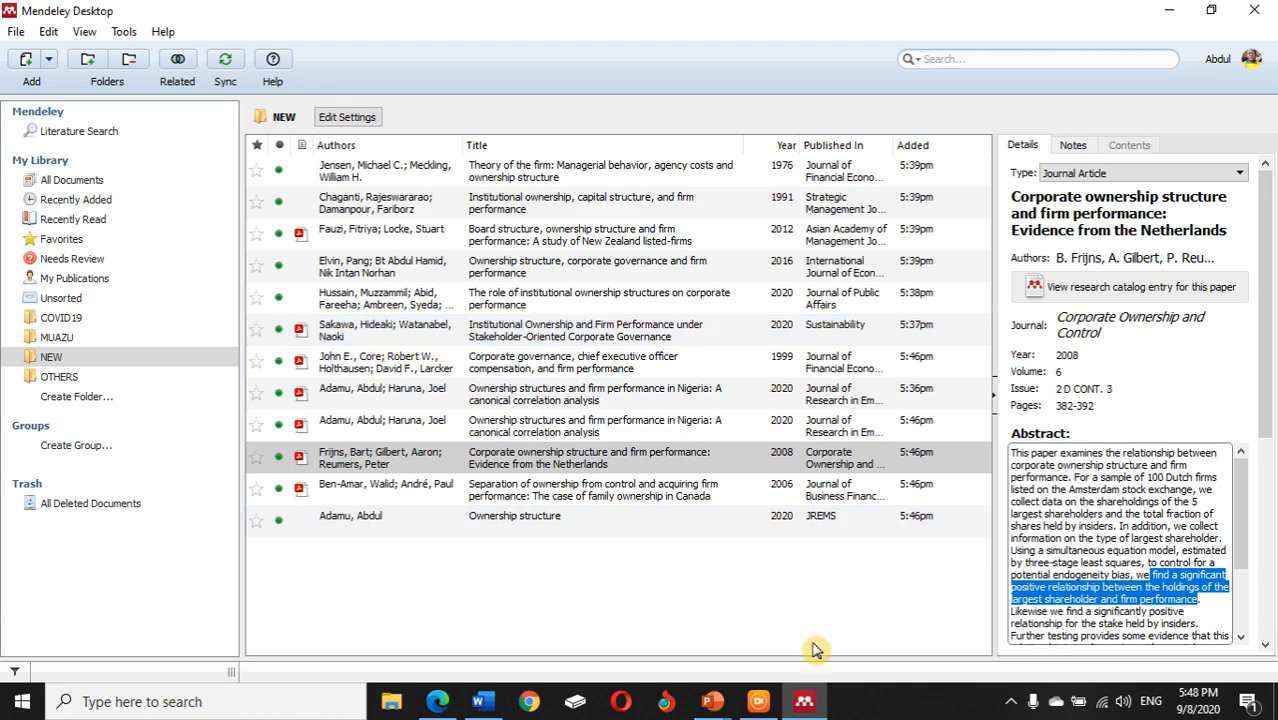
pyautogui.click(804, 701)
pyautogui.click(266, 277)
pyautogui.write('sakawaFauzi & Locke, 2012; Frijns et al., 2008)')
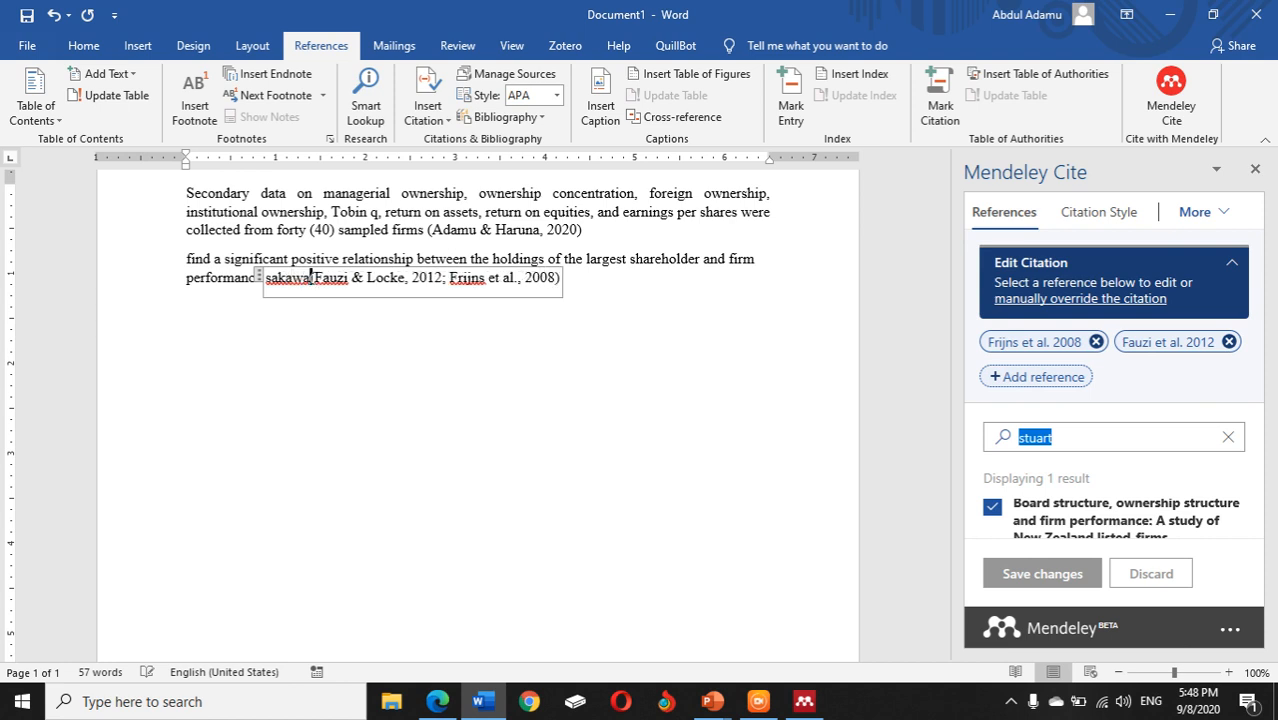
pyautogui.click(1050, 437)
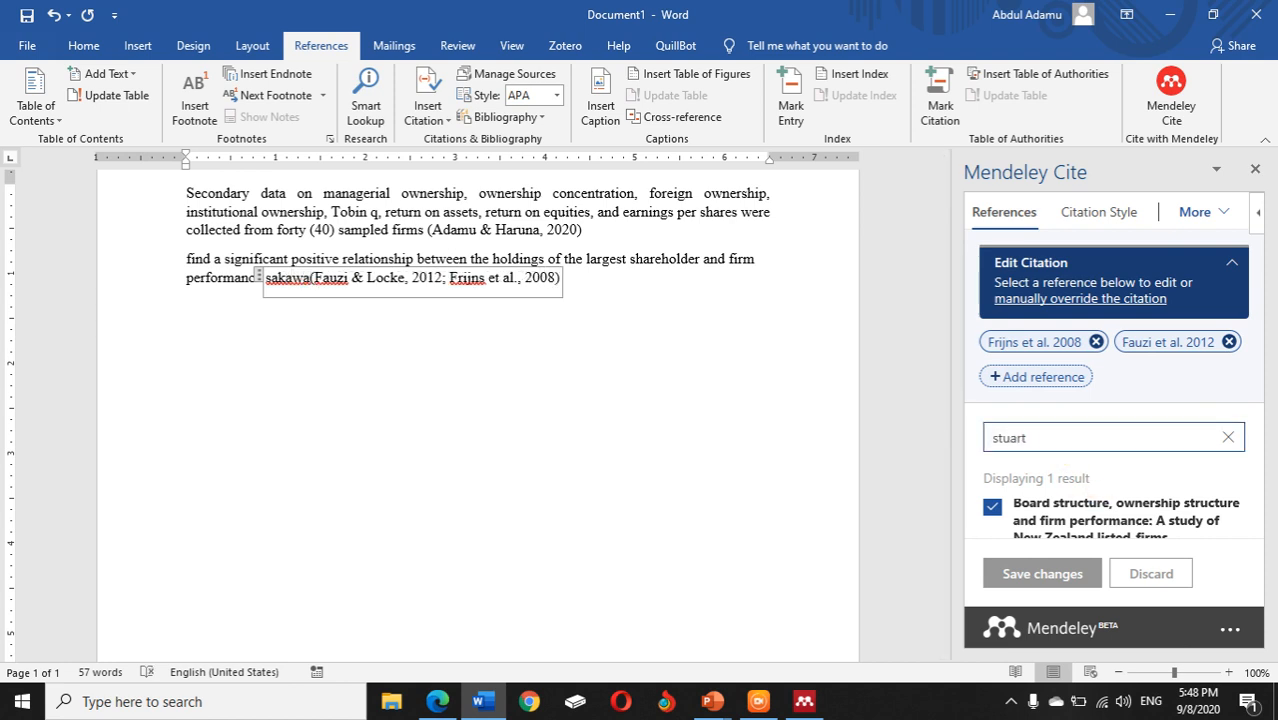
pyautogui.hotkey('ctrl', 'a')
pyautogui.click(310, 277)
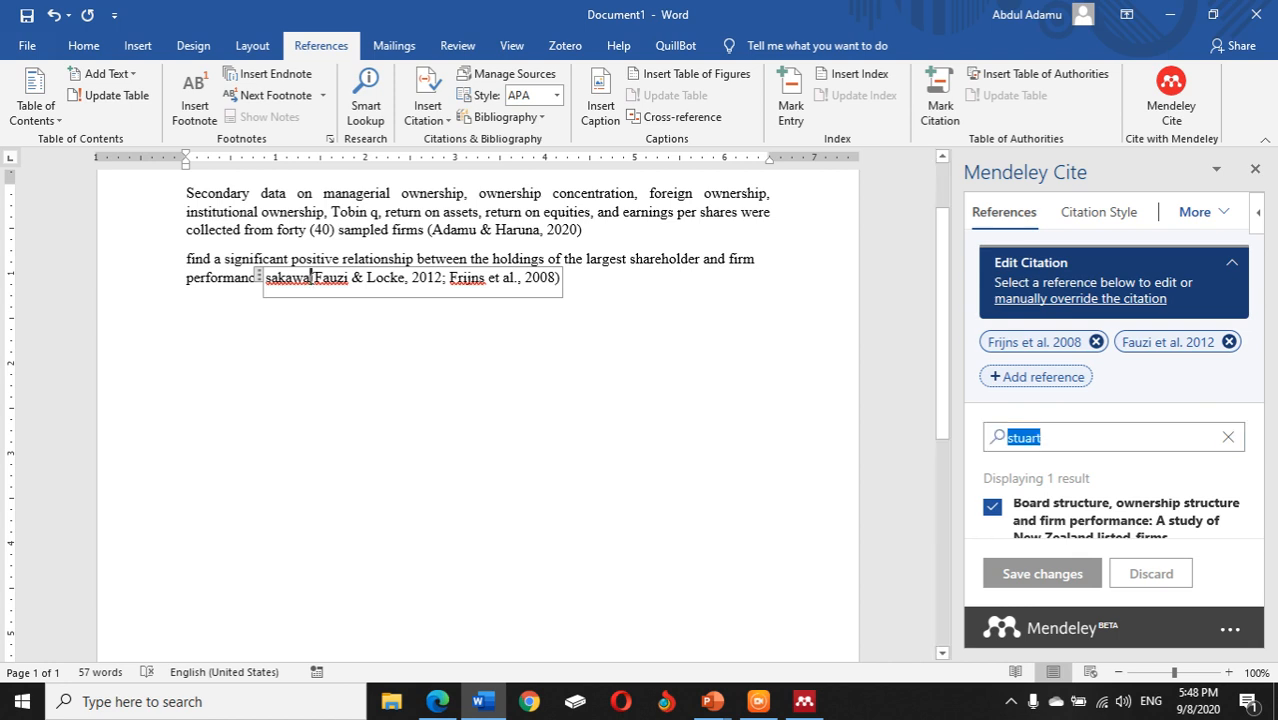
pyautogui.press('BackSpace')
pyautogui.press('BackSpace')
pyautogui.press('BackSpace')
pyautogui.press('BackSpace')
pyautogui.press('BackSpace')
pyautogui.press('BackSpace')
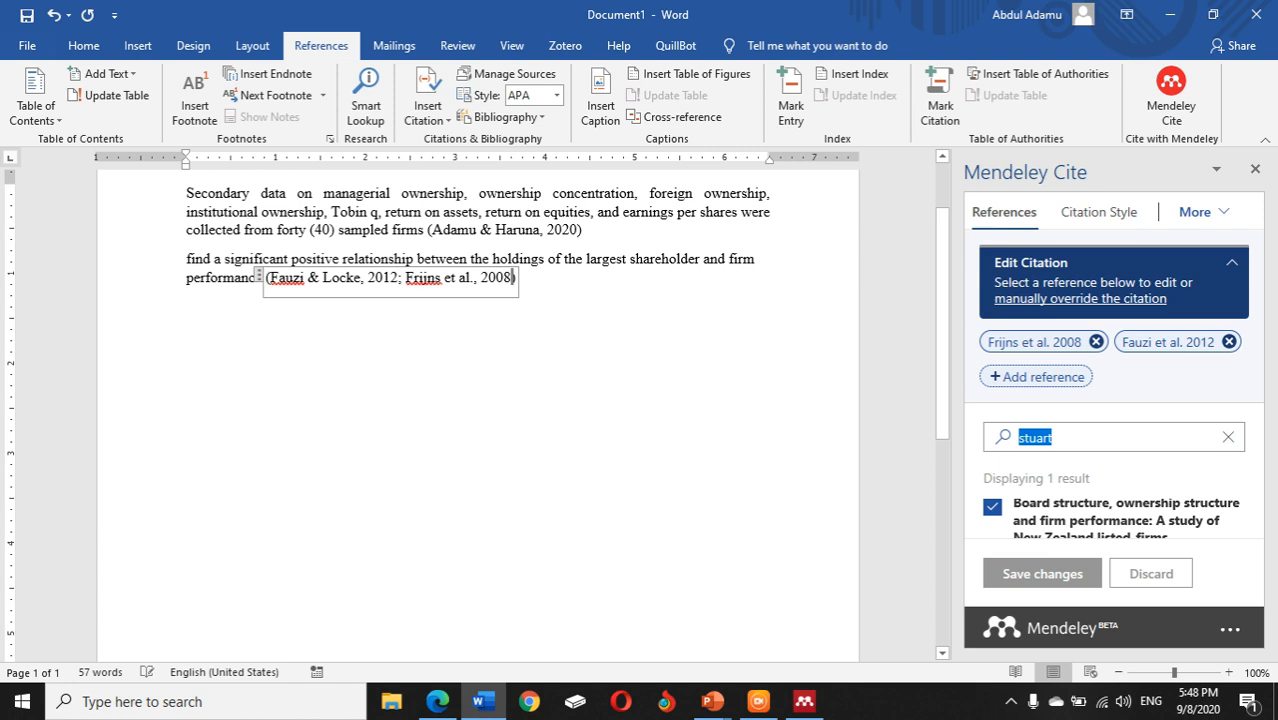
# Search by first author's surname for the 2020 paper on institutional ownership under stakeholder-oriented governance and add it to the second sentence's citation.
pyautogui.click(1115, 440)
pyautogui.hotkey('ctrl', 'a')
pyautogui.write('sa')
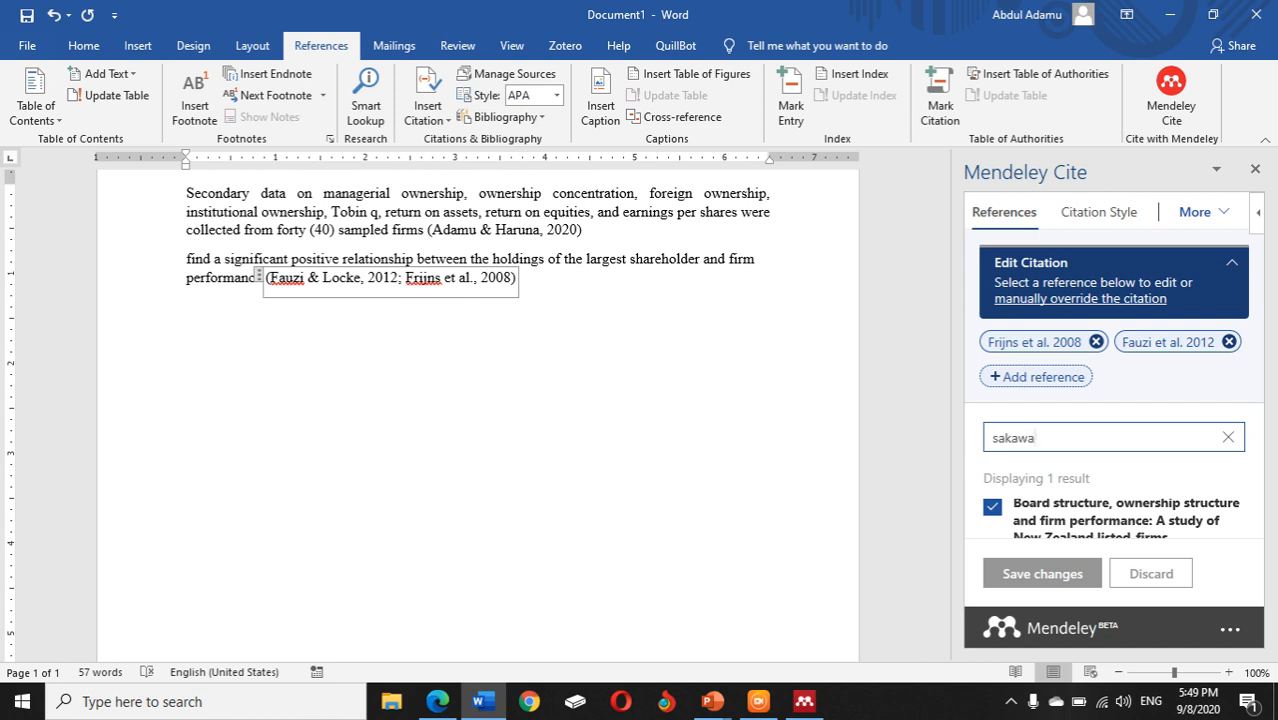
pyautogui.scroll(-3, 1256, 534)
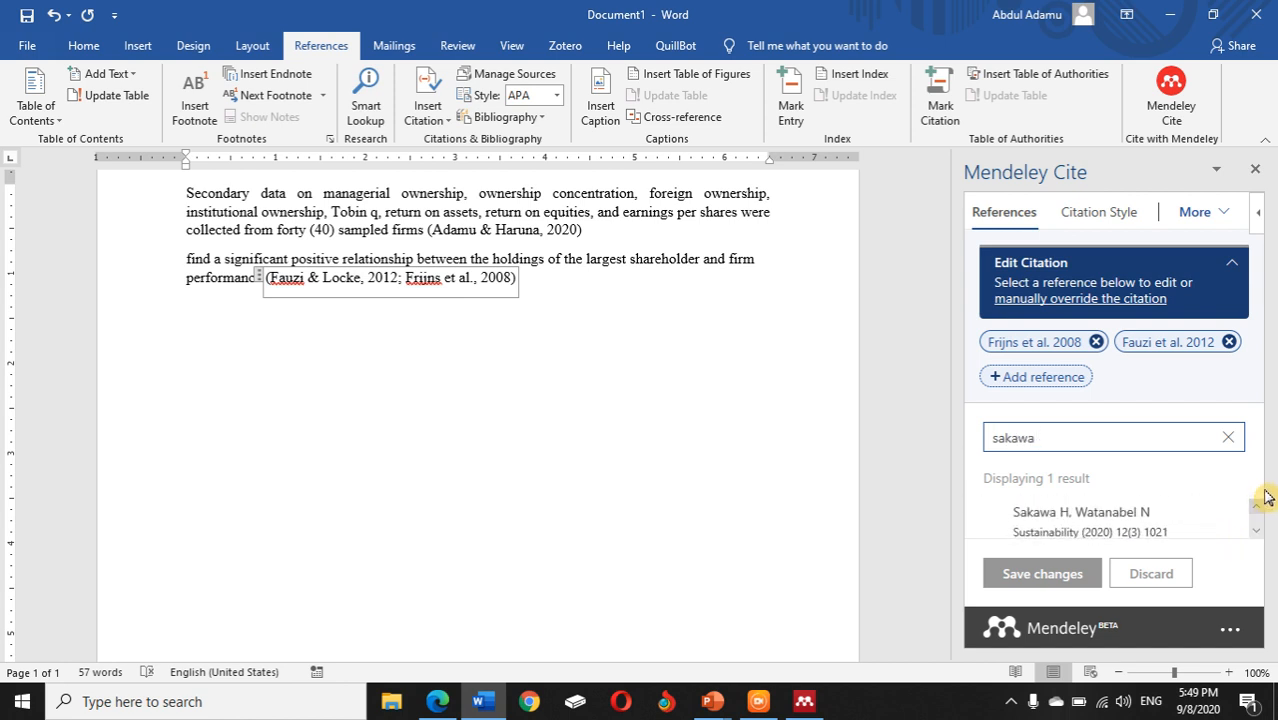
pyautogui.scroll(3, 1257, 507)
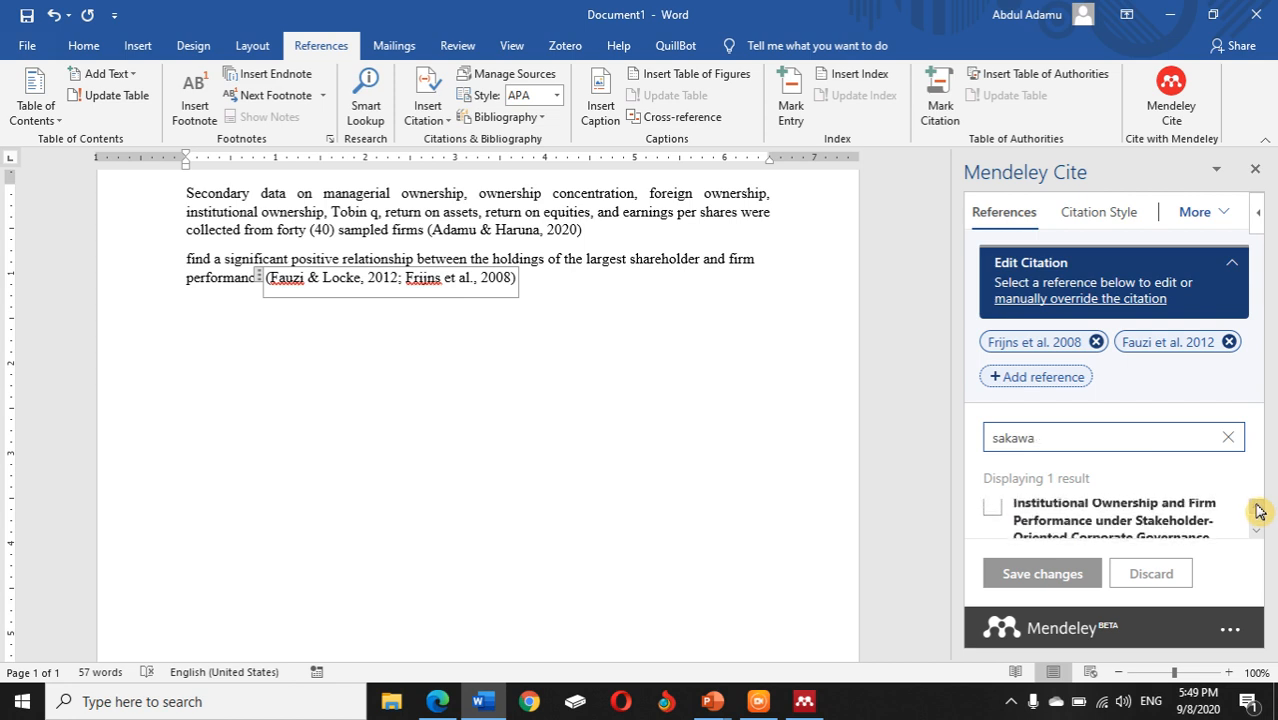
pyautogui.click(992, 507)
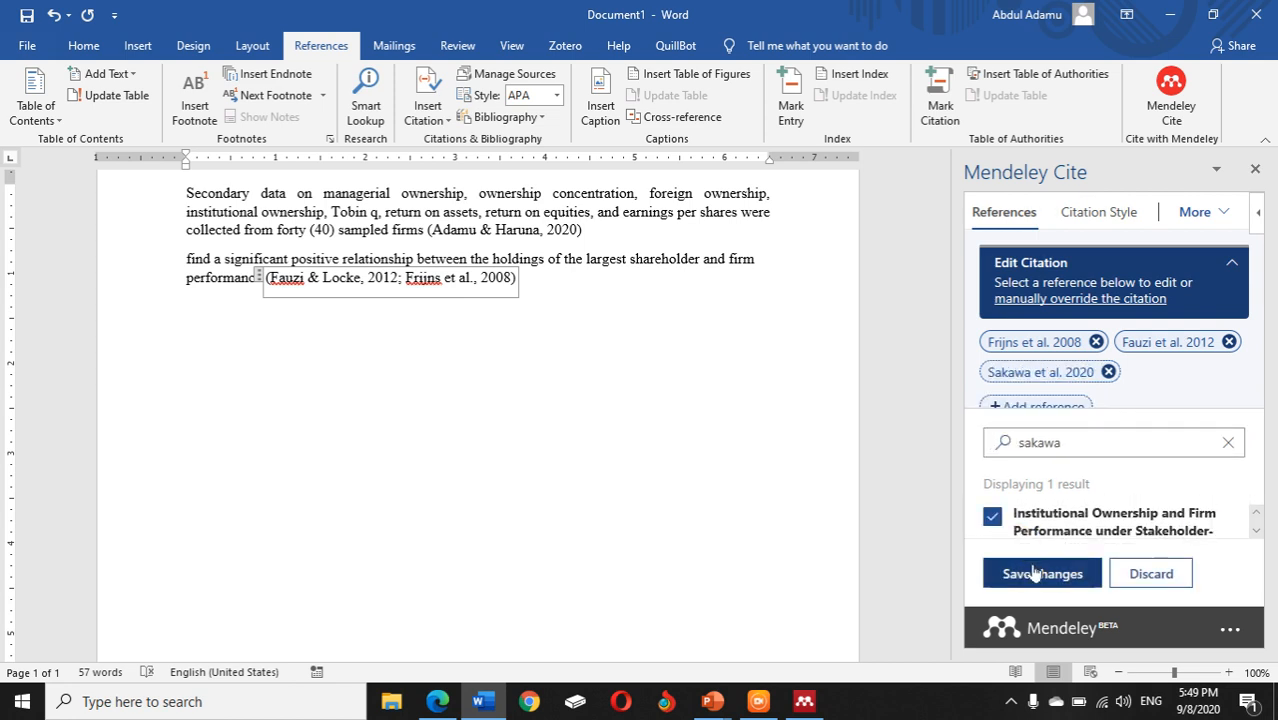
pyautogui.click(1039, 582)
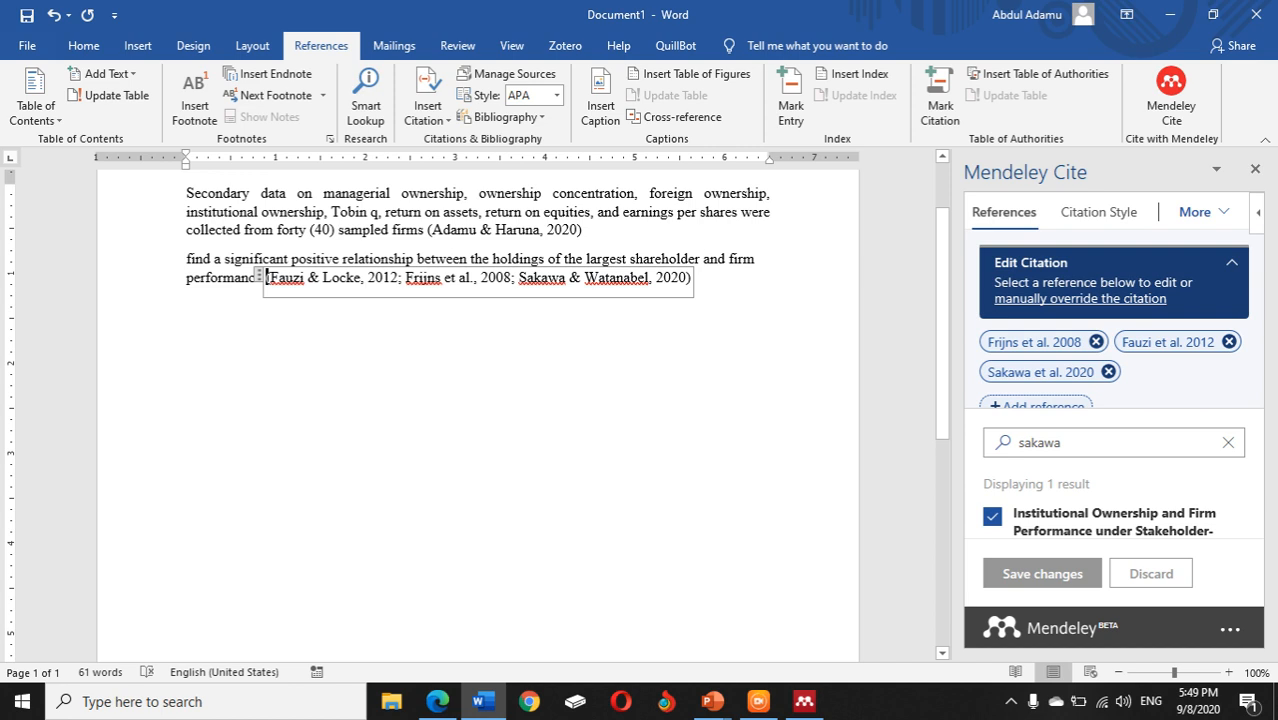
# Add blank lines below the cited text, insert the Mendeley Cite bibliography there and review its entries.
pyautogui.click(187, 333)
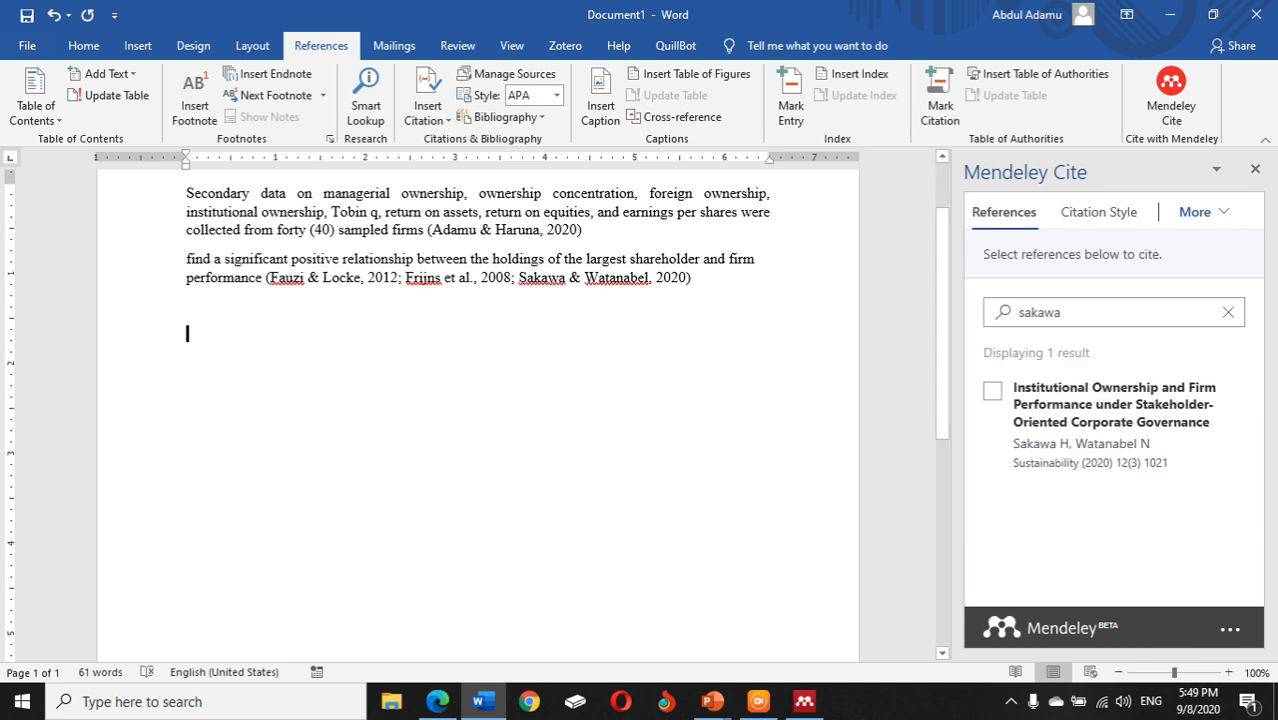
pyautogui.press('Return')
pyautogui.press('Return')
pyautogui.press('Return')
pyautogui.click(1207, 216)
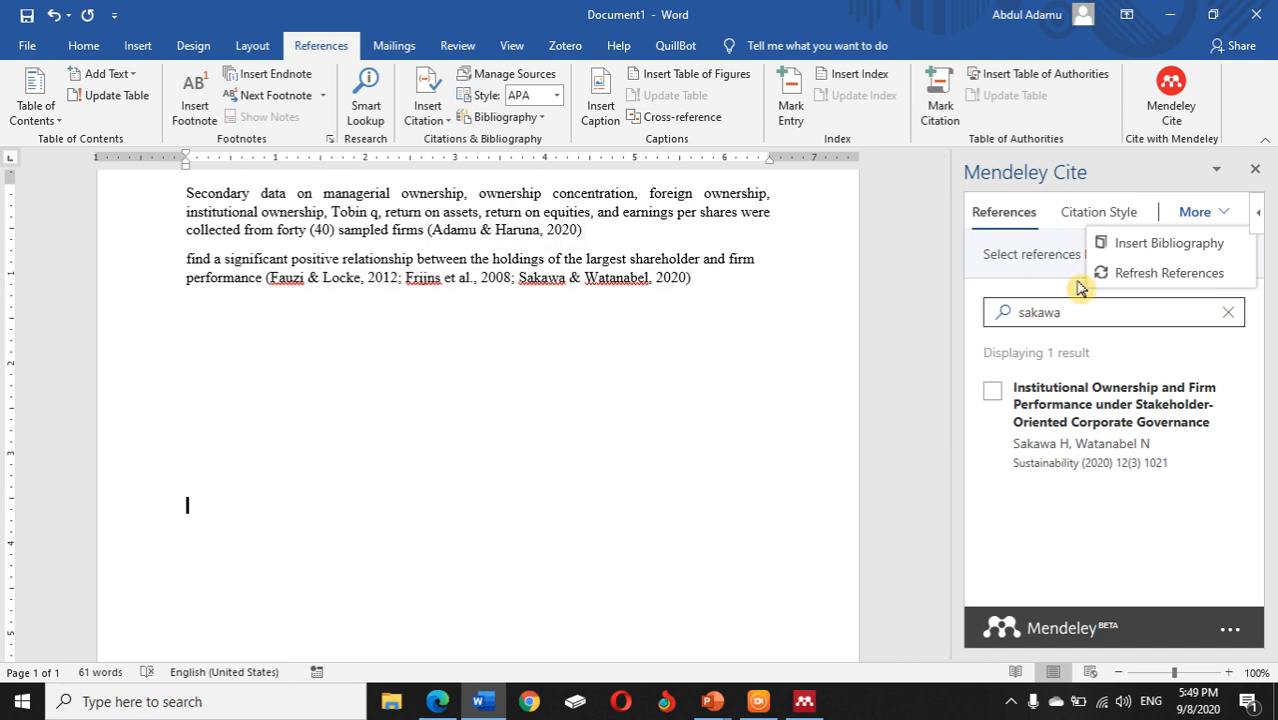
pyautogui.click(1135, 250)
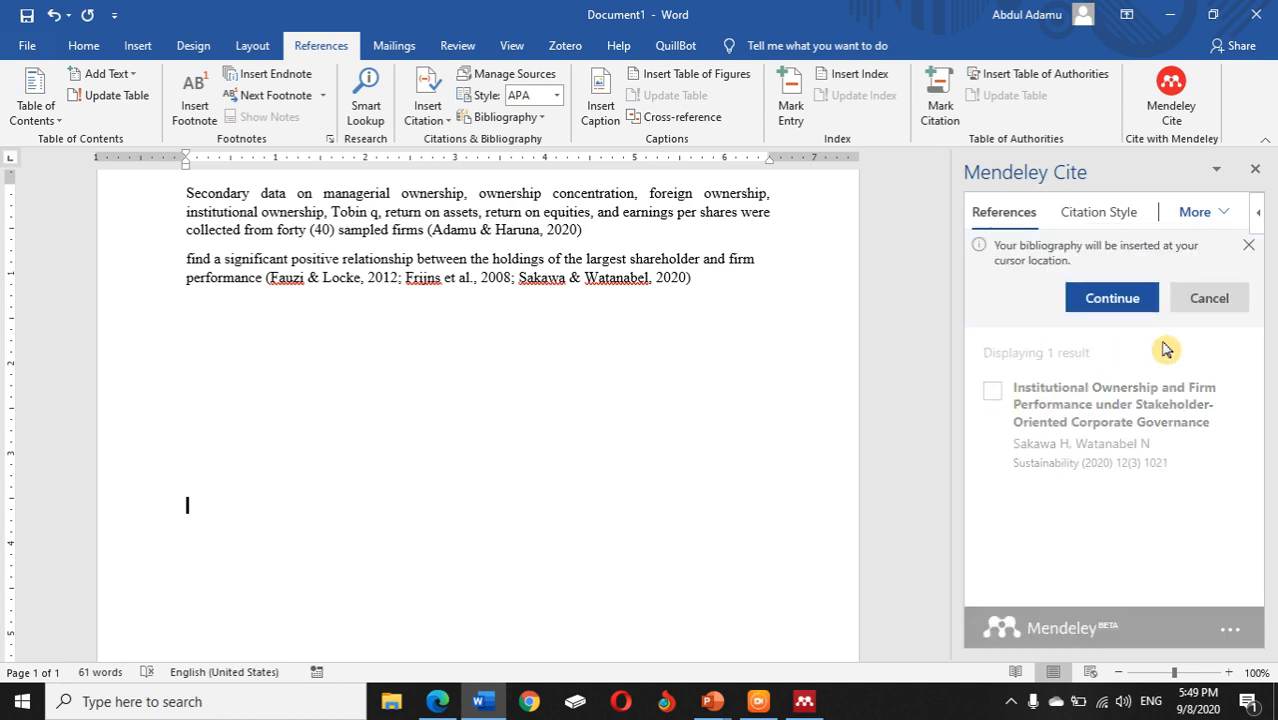
pyautogui.click(1104, 298)
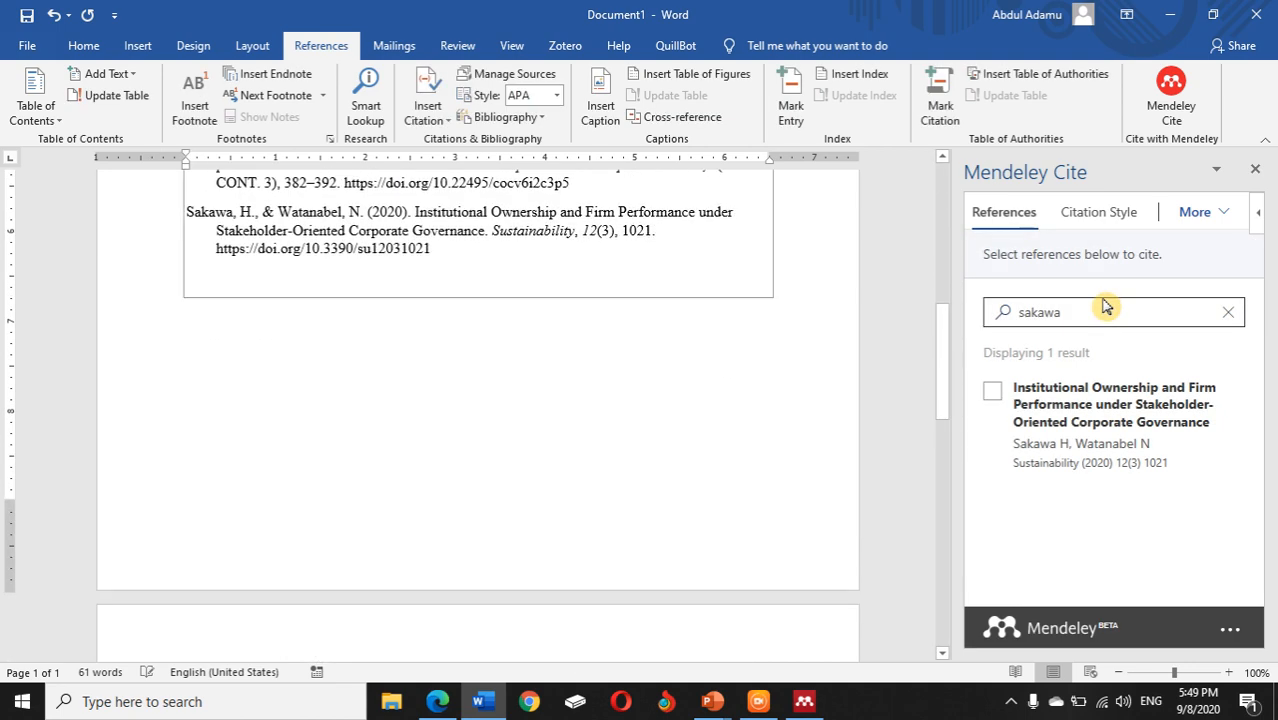
pyautogui.moveTo(950, 399); pyautogui.dragTo(948, 366)
pyautogui.moveTo(949, 338); pyautogui.dragTo(947, 337)
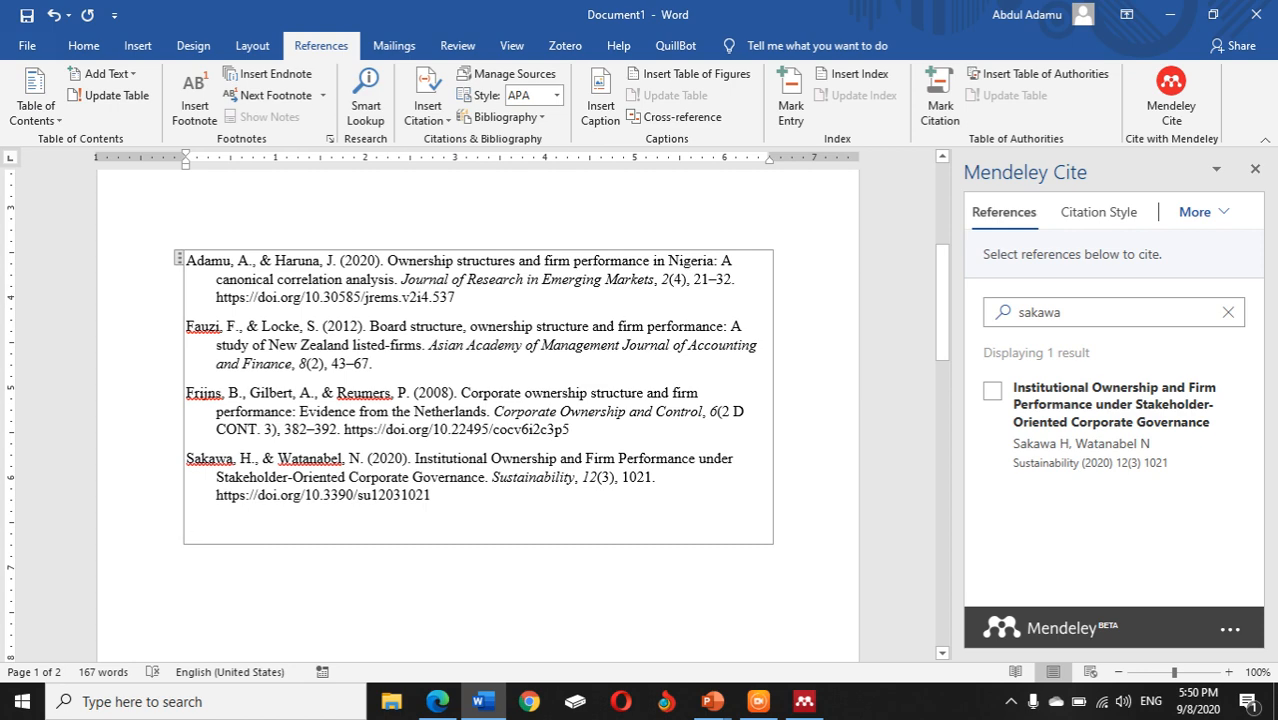
# Add a "References" heading on the blank line directly above the bibliography.
pyautogui.moveTo(947, 338); pyautogui.dragTo(947, 272)
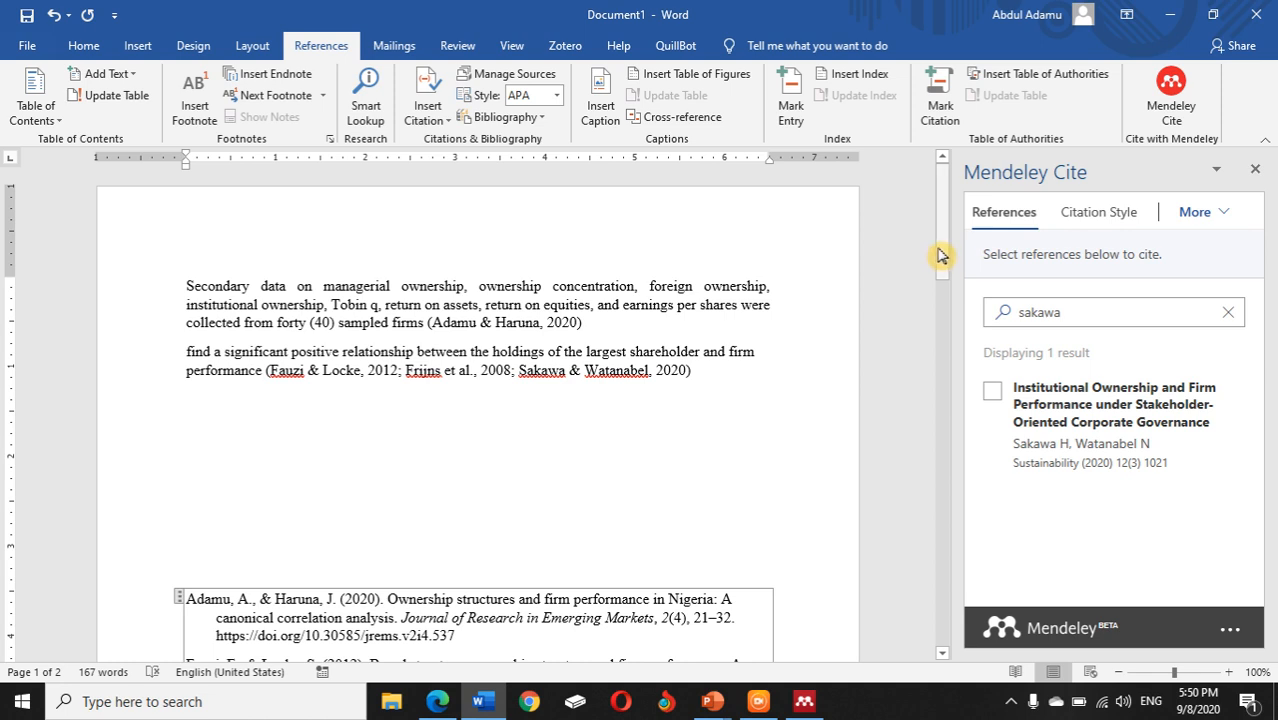
pyautogui.moveTo(942, 257); pyautogui.dragTo(945, 311)
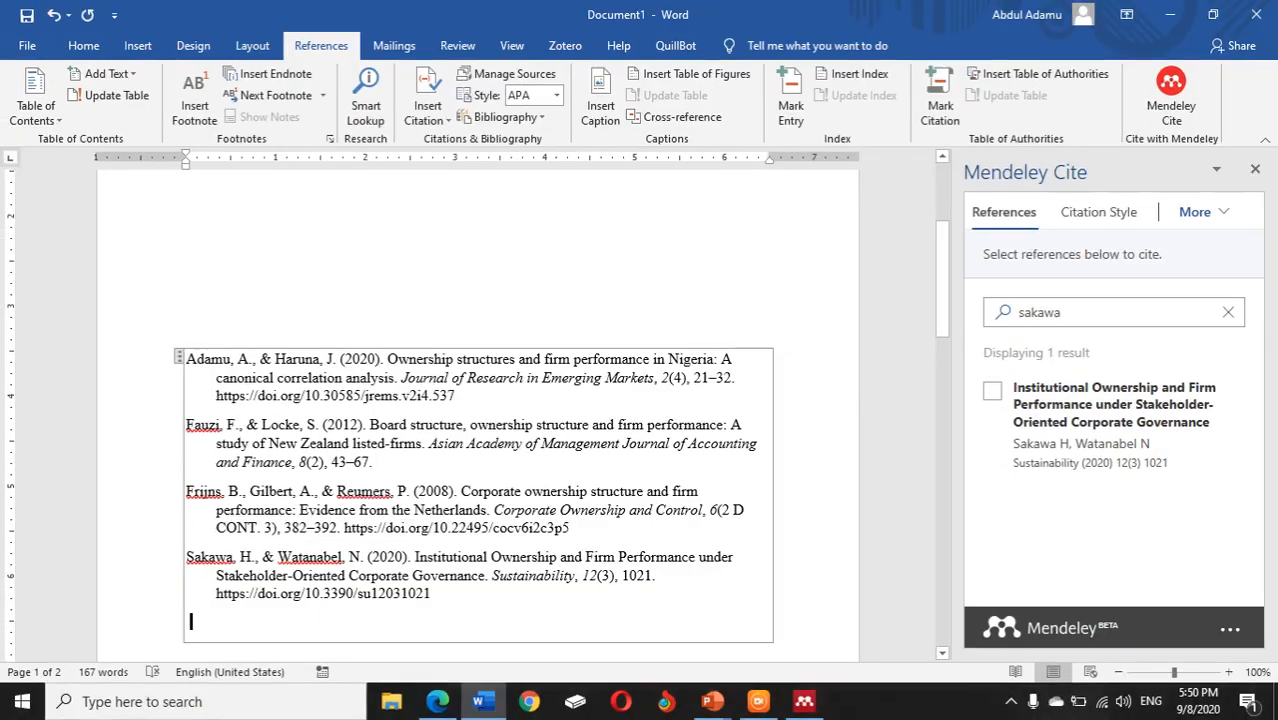
pyautogui.click(188, 301)
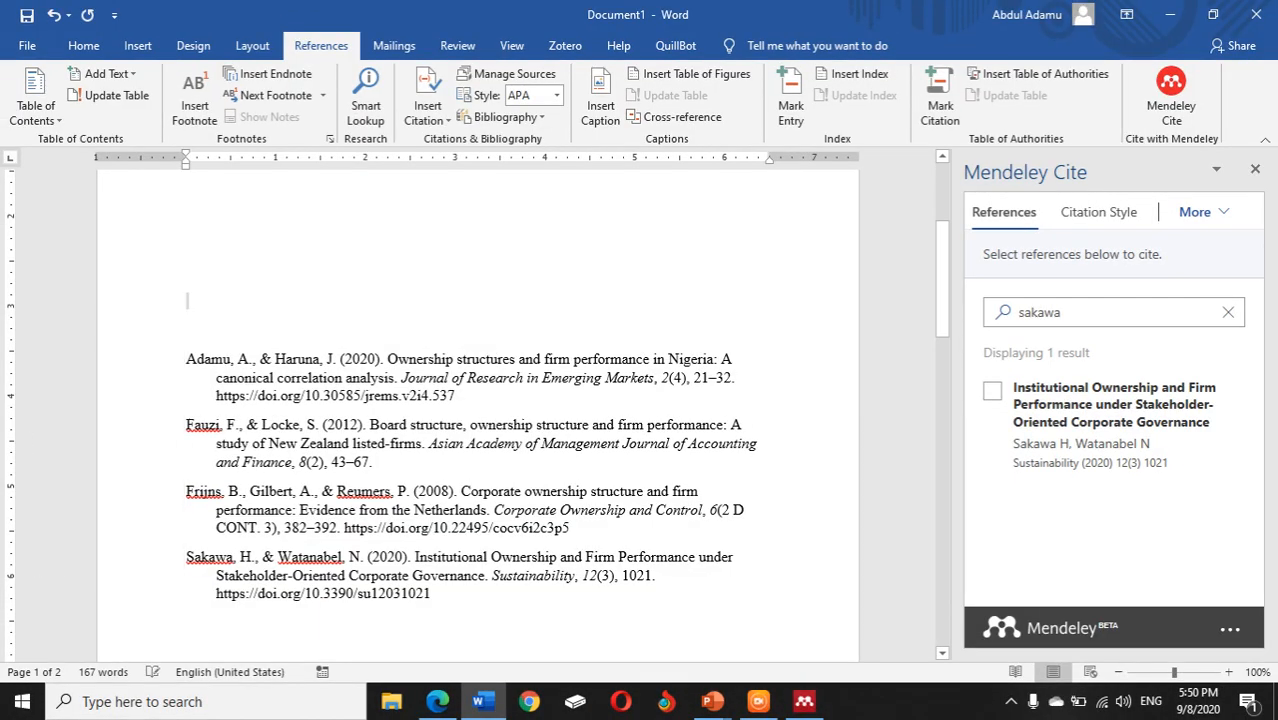
pyautogui.write('references')
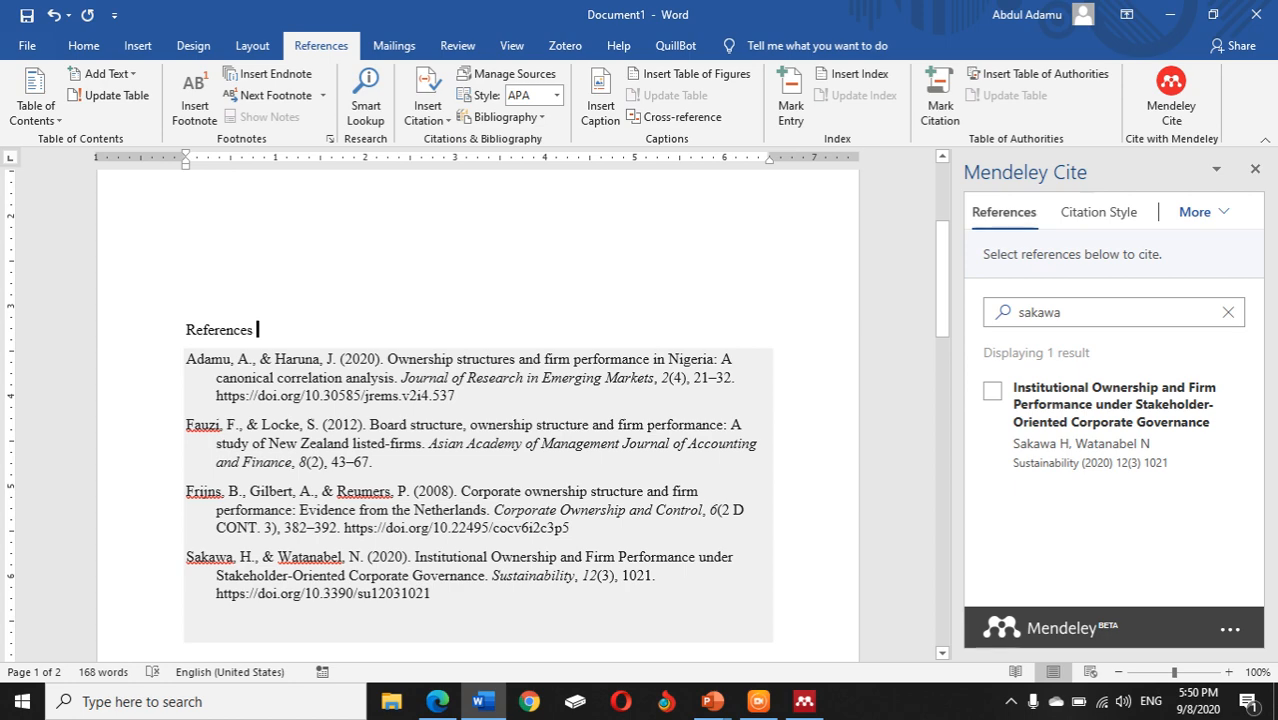
pyautogui.scroll(2, 187, 300)
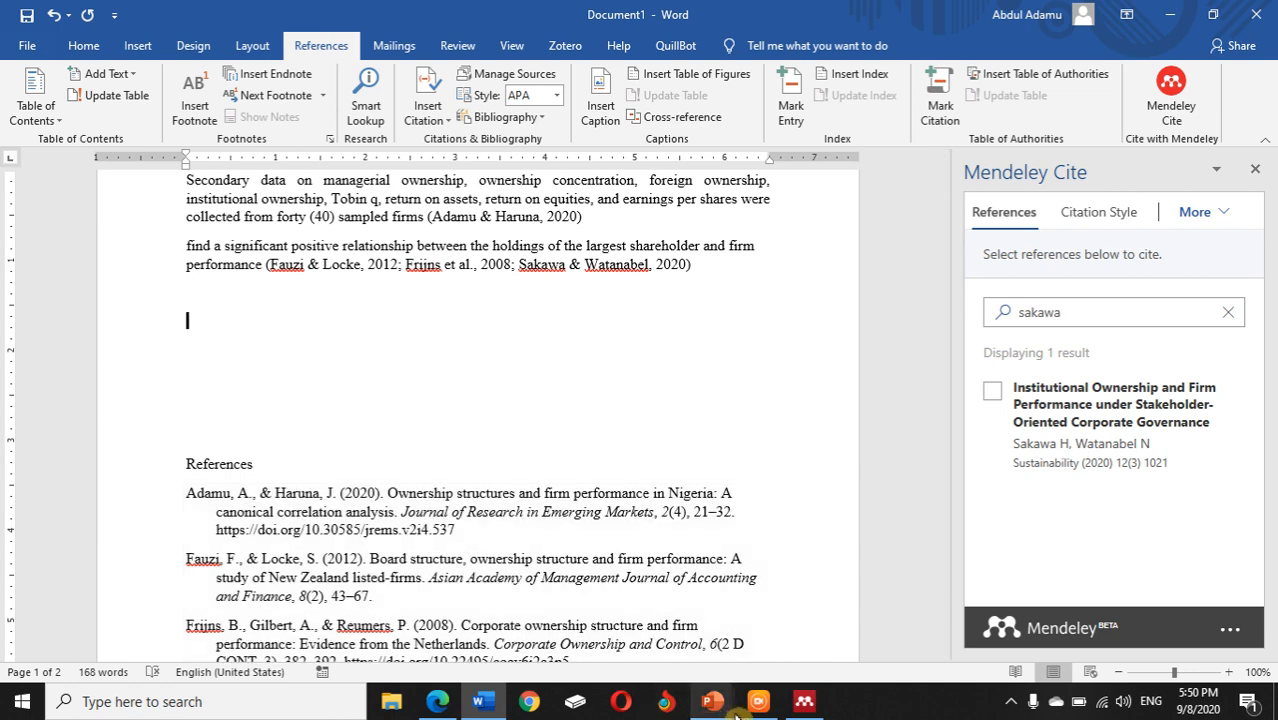
# Switch to the running PowerPoint slide show, advance to the "Other functions" slide and show the taskbar over it.
pyautogui.moveTo(724, 710)
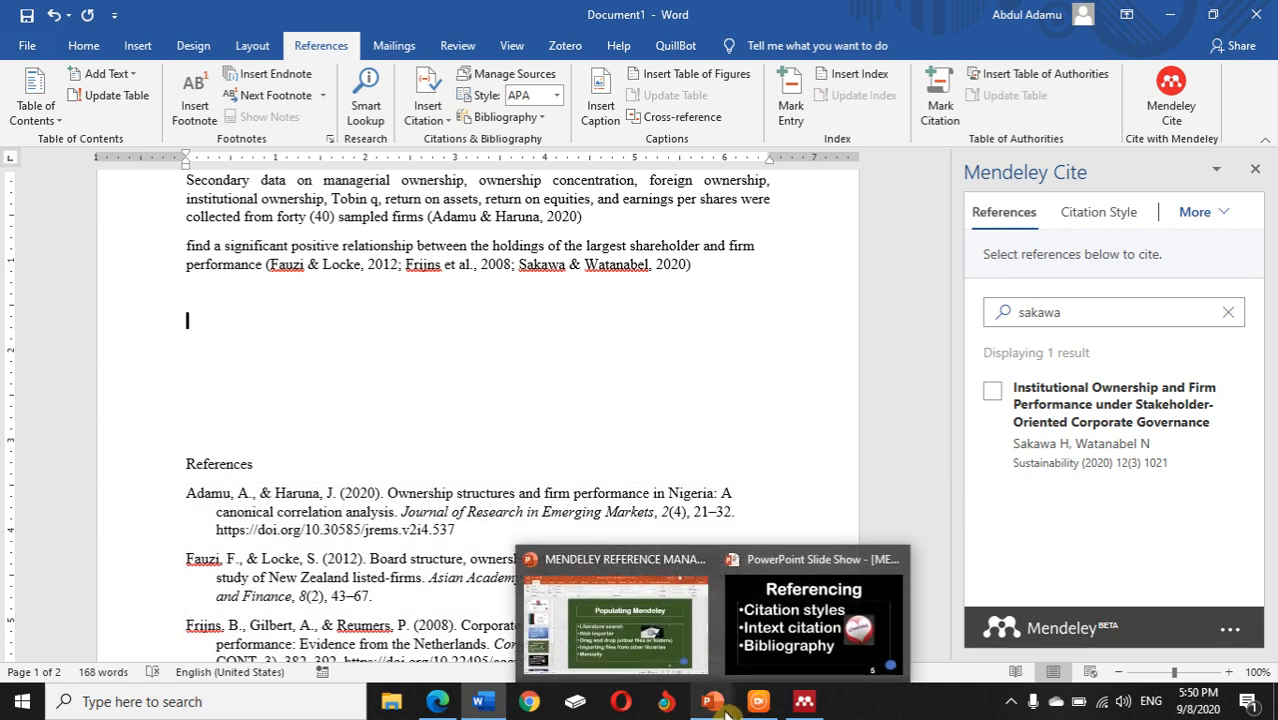
pyautogui.click(765, 645)
pyautogui.click(955, 418)
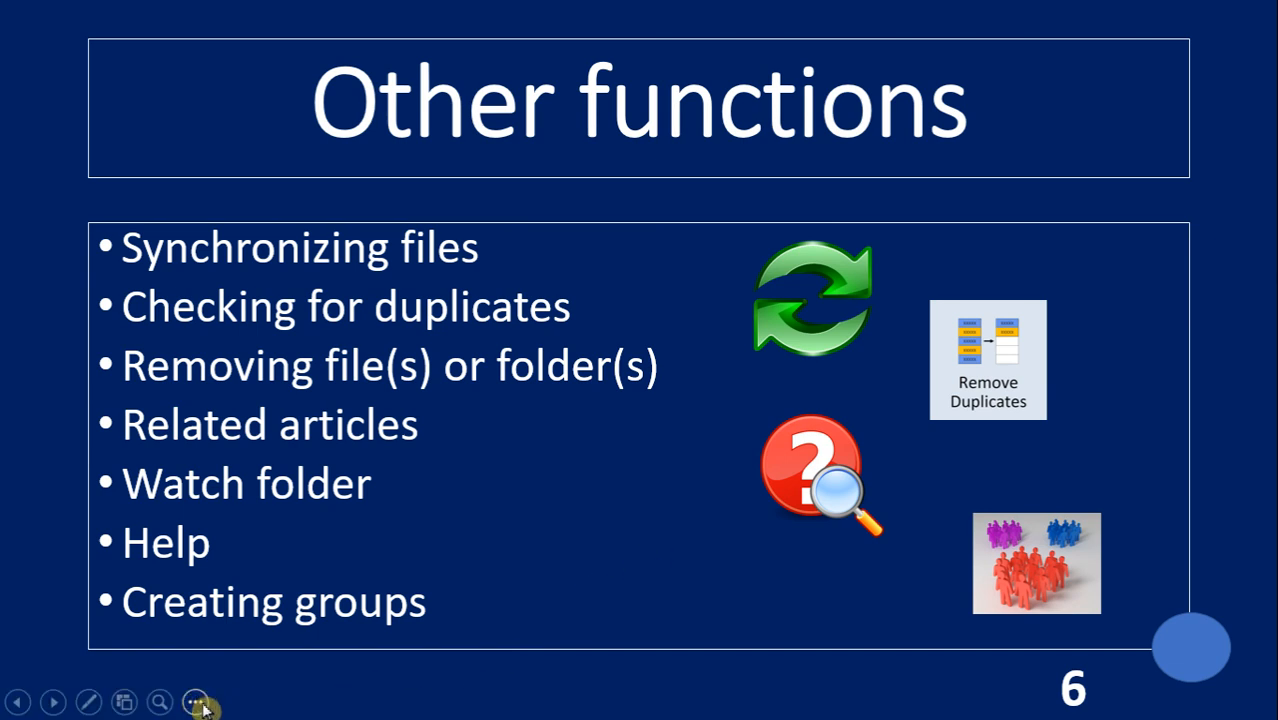
pyautogui.click(197, 703)
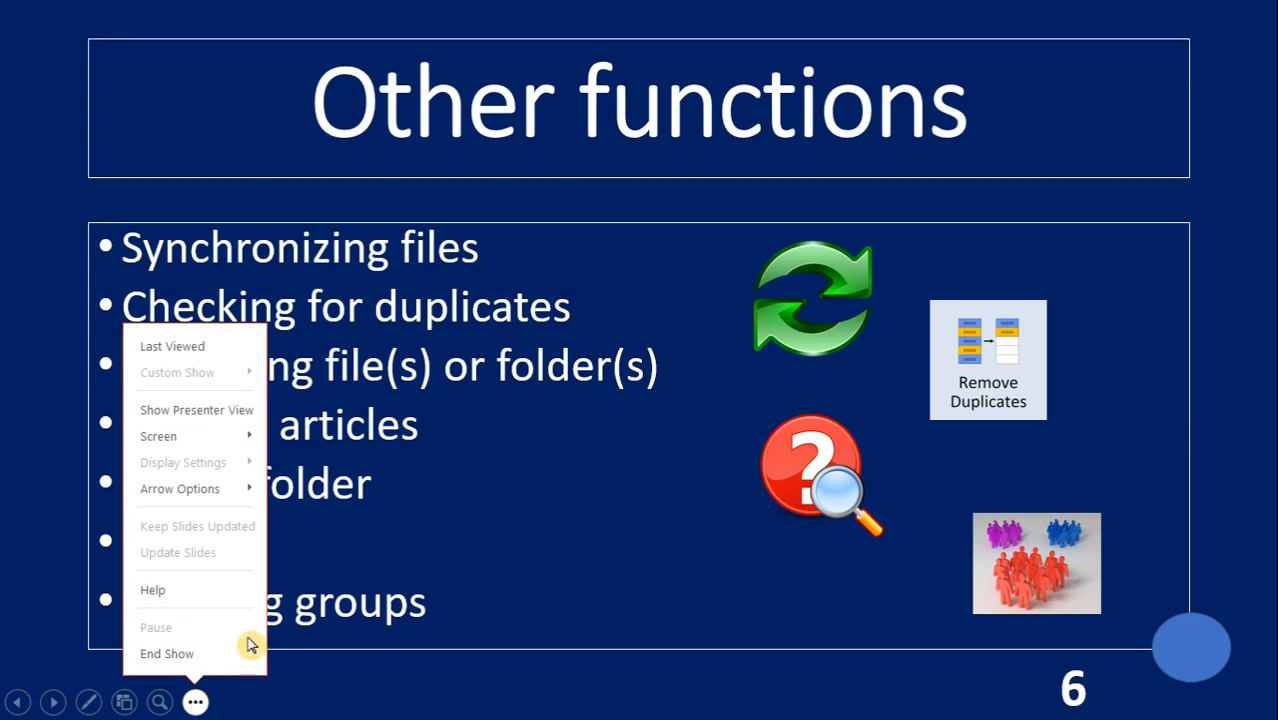
pyautogui.moveTo(240, 437)
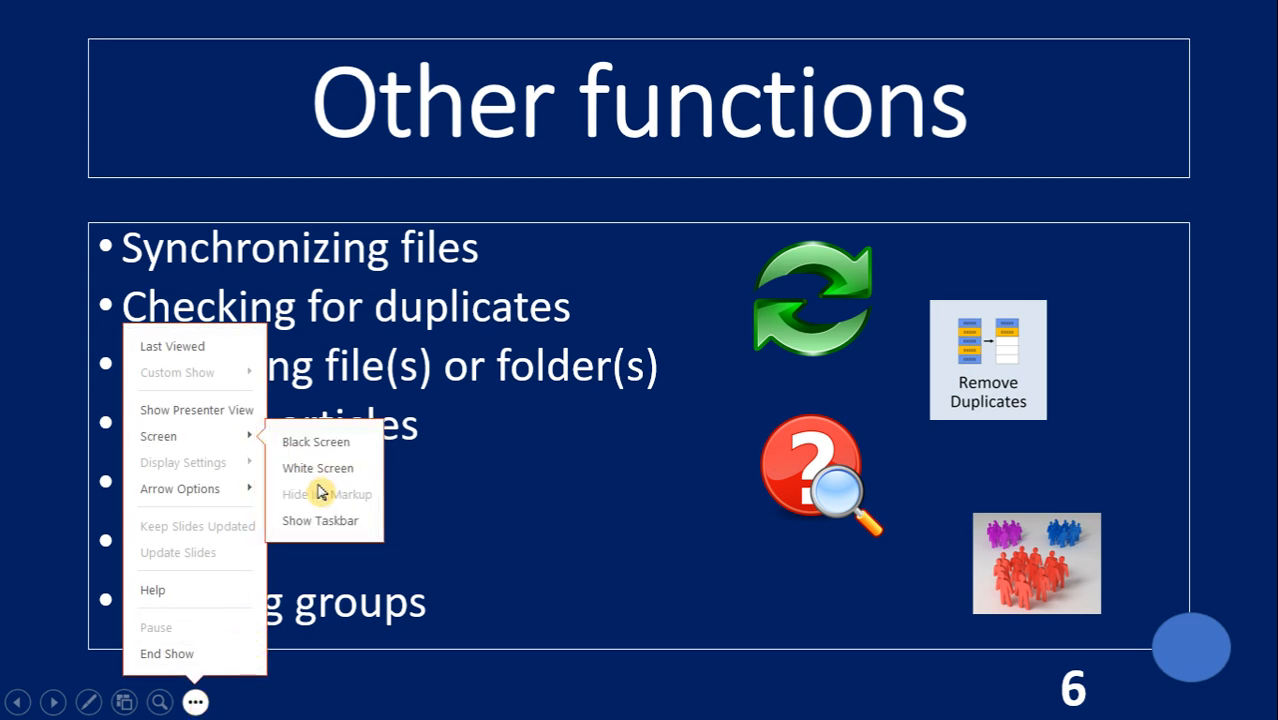
pyautogui.click(321, 522)
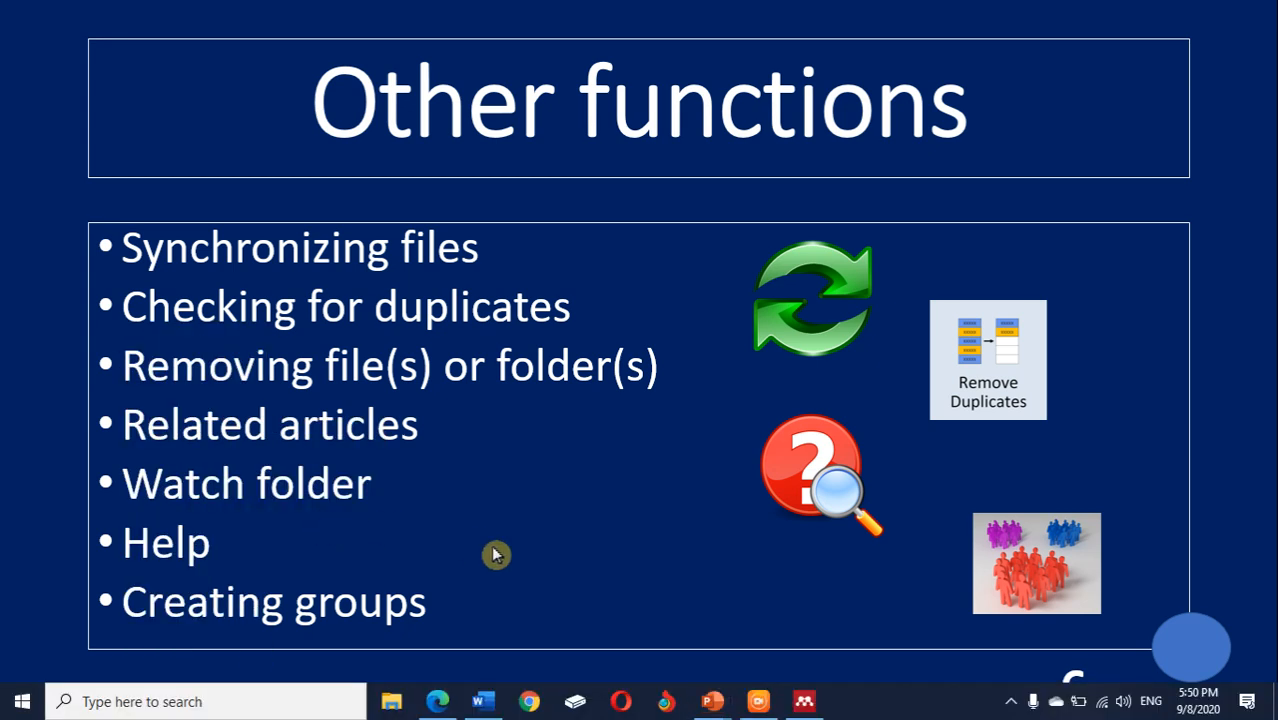
# Switch to Mendeley Desktop, synchronize the library and check the NEW folder for duplicates.
pyautogui.click(804, 701)
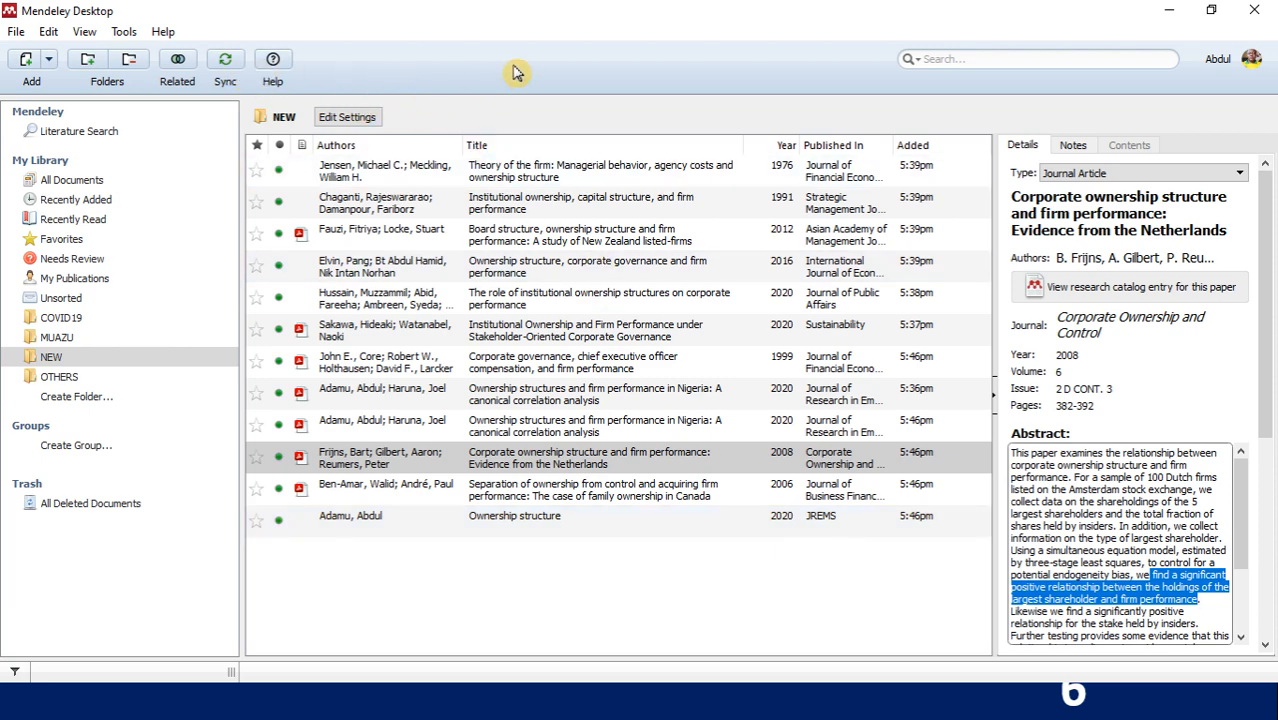
pyautogui.click(227, 64)
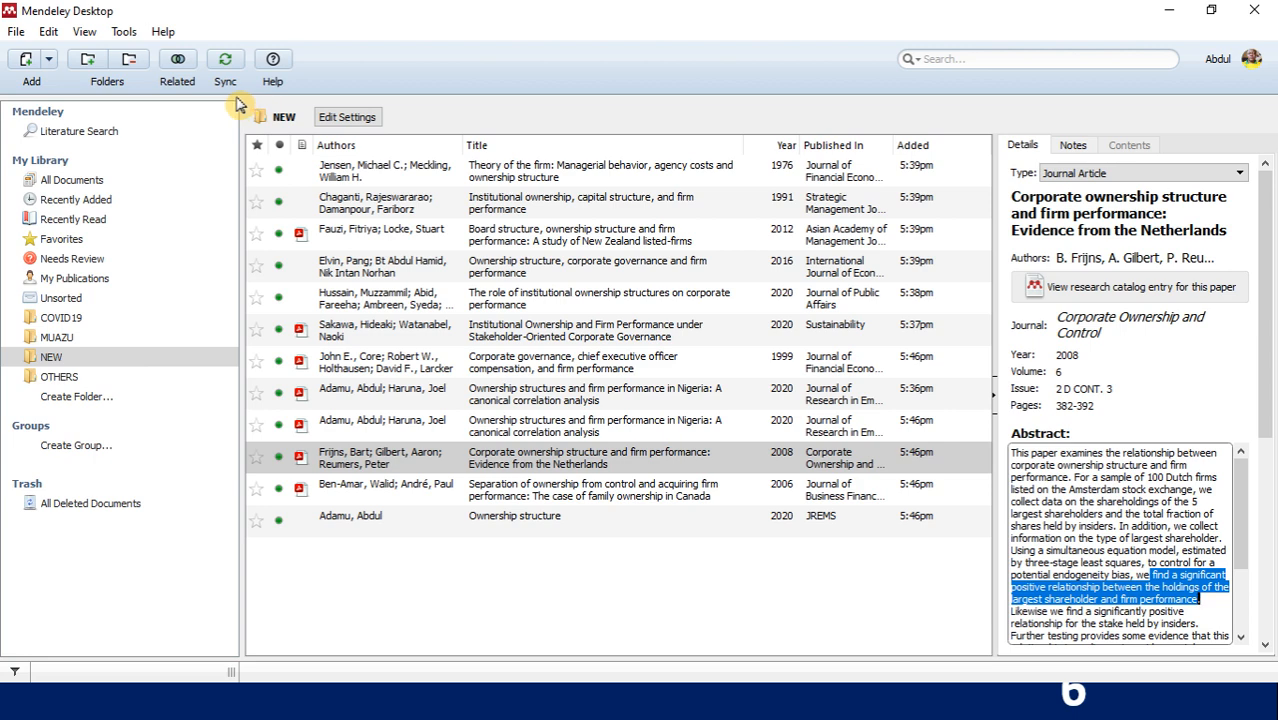
pyautogui.click(122, 33)
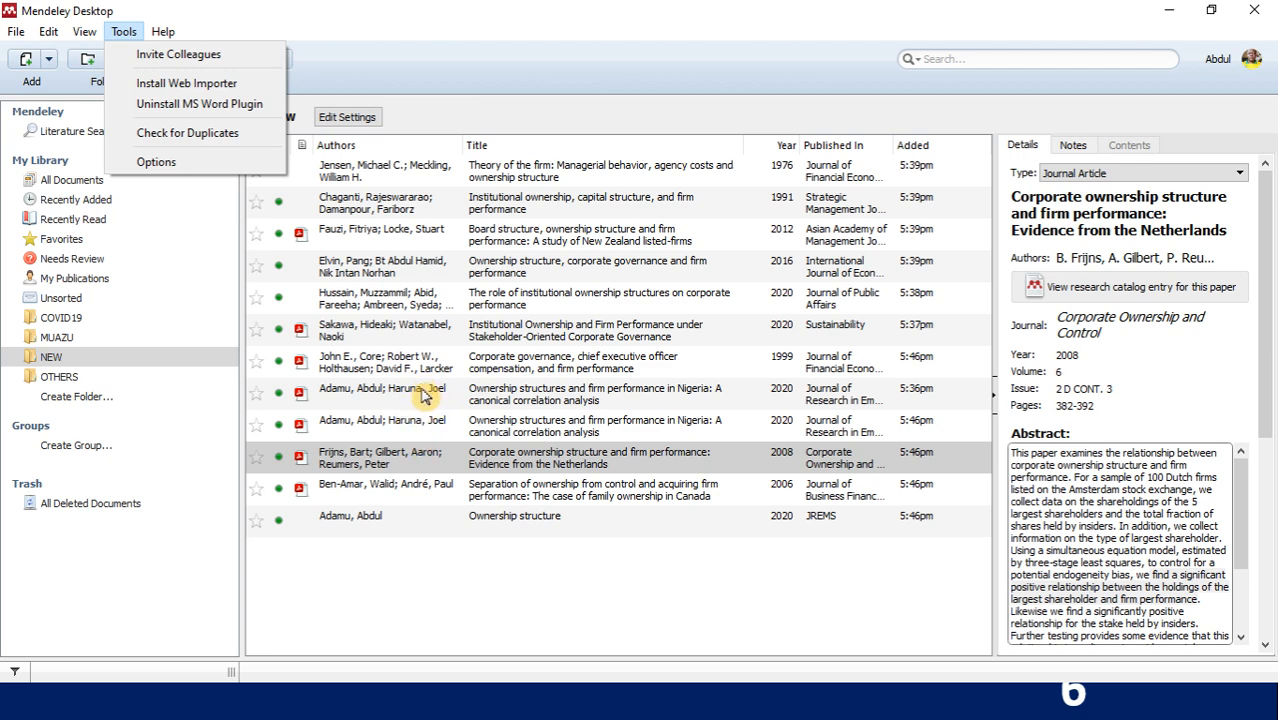
pyautogui.click(203, 145)
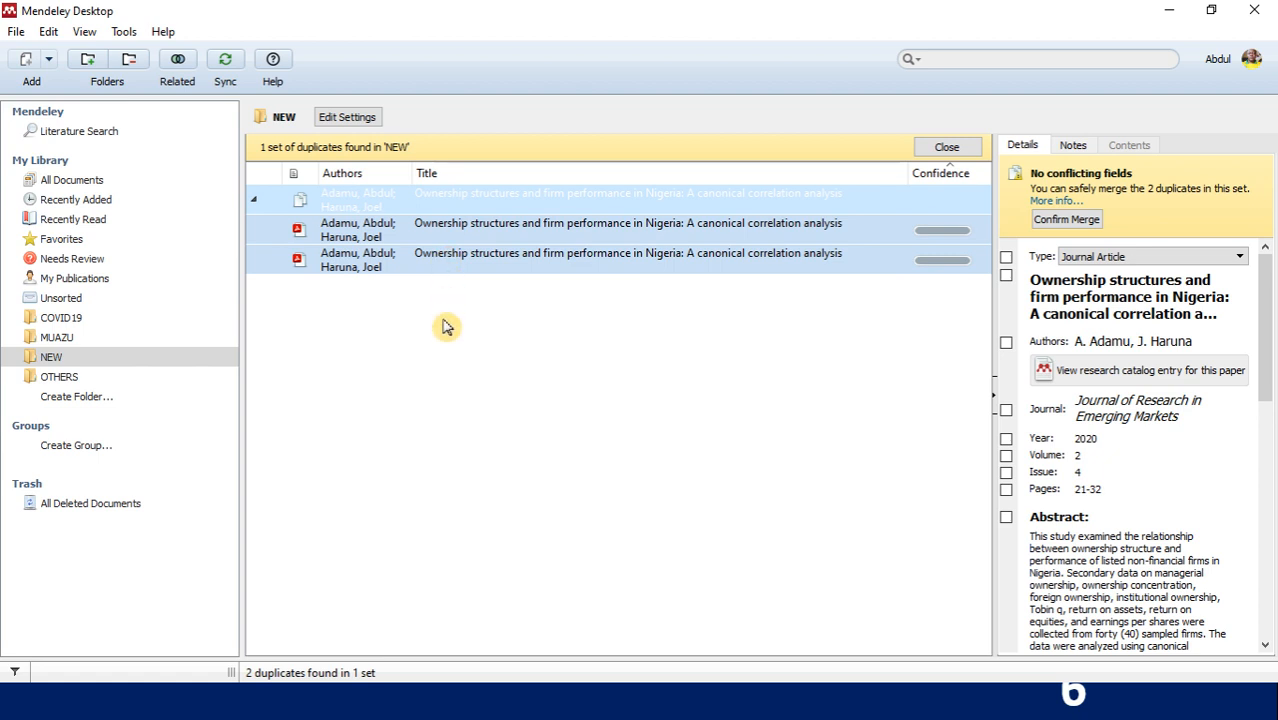
# Try removing the second duplicate of the Nigerian ownership structures paper from the folder, and delete the first duplicate.
pyautogui.click(447, 233)
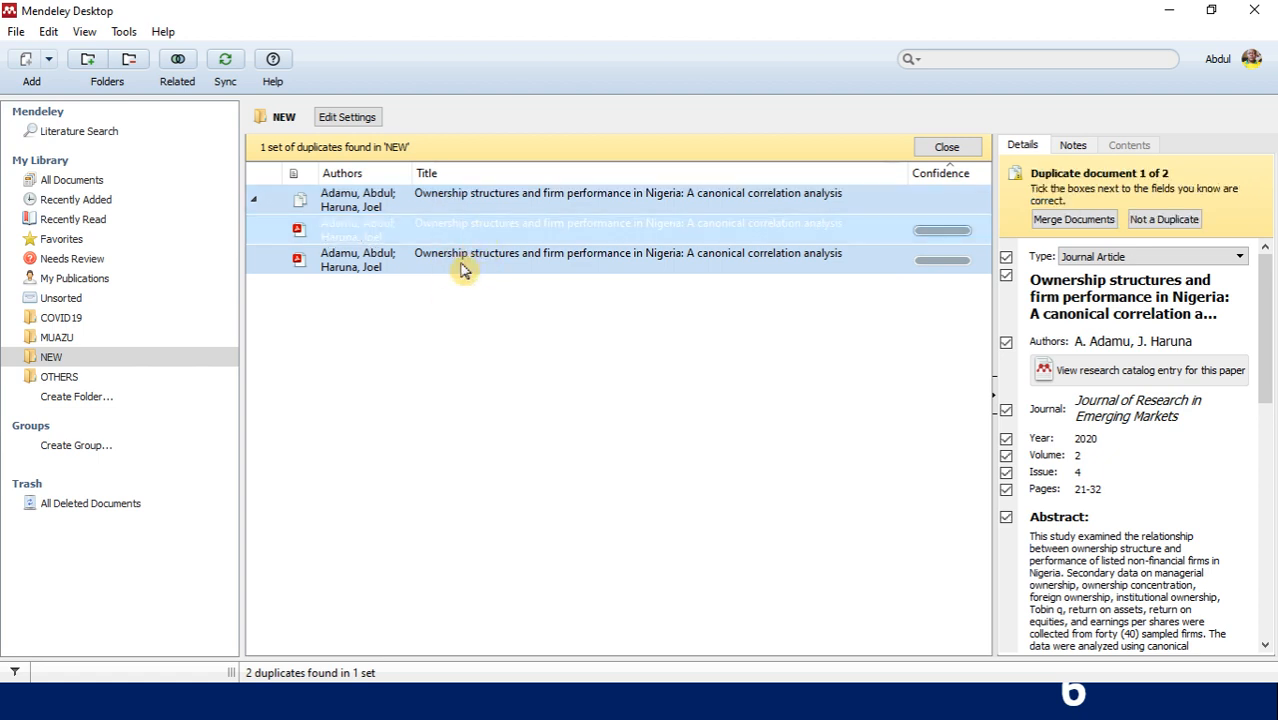
pyautogui.click(462, 268)
pyautogui.rightClick(450, 265)
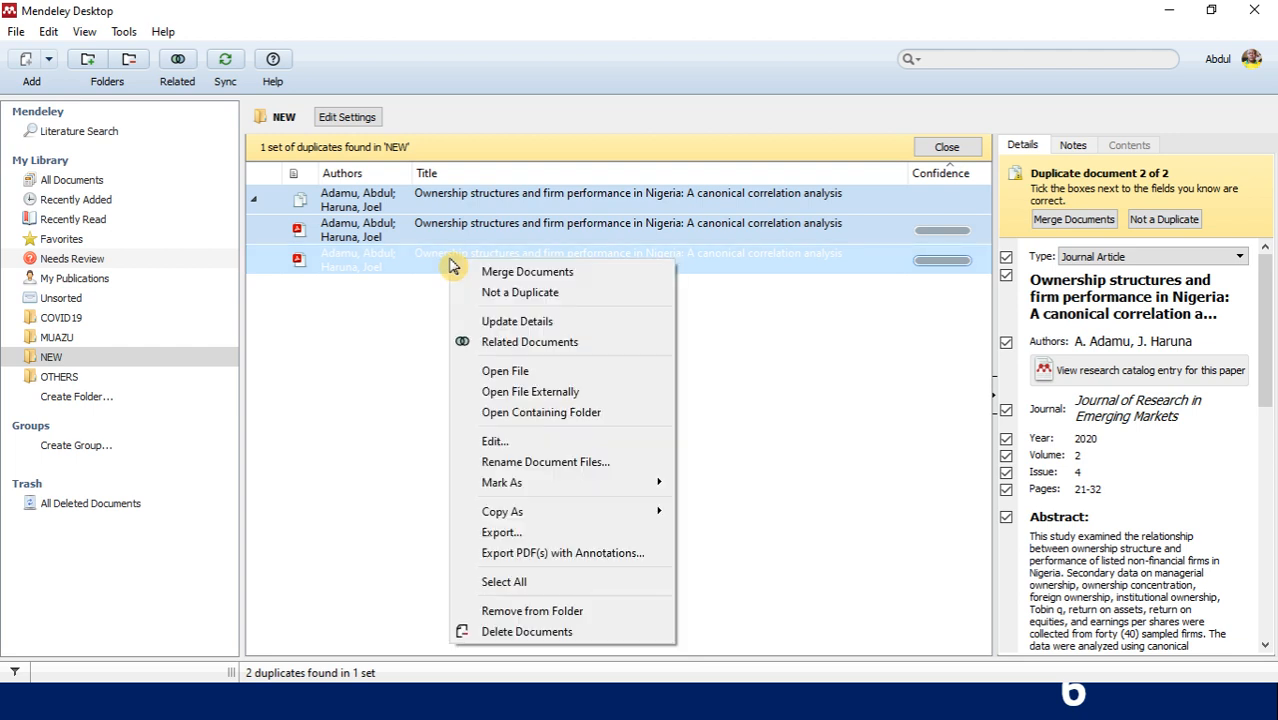
pyautogui.click(533, 612)
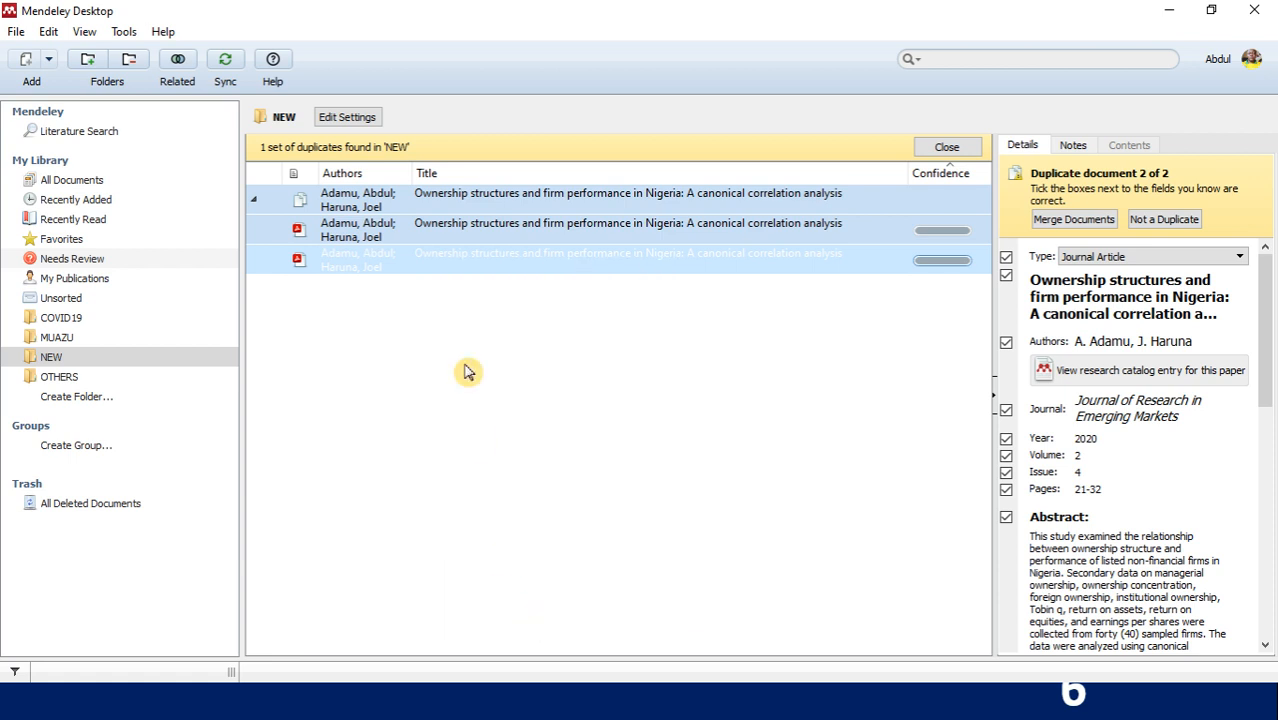
pyautogui.rightClick(465, 242)
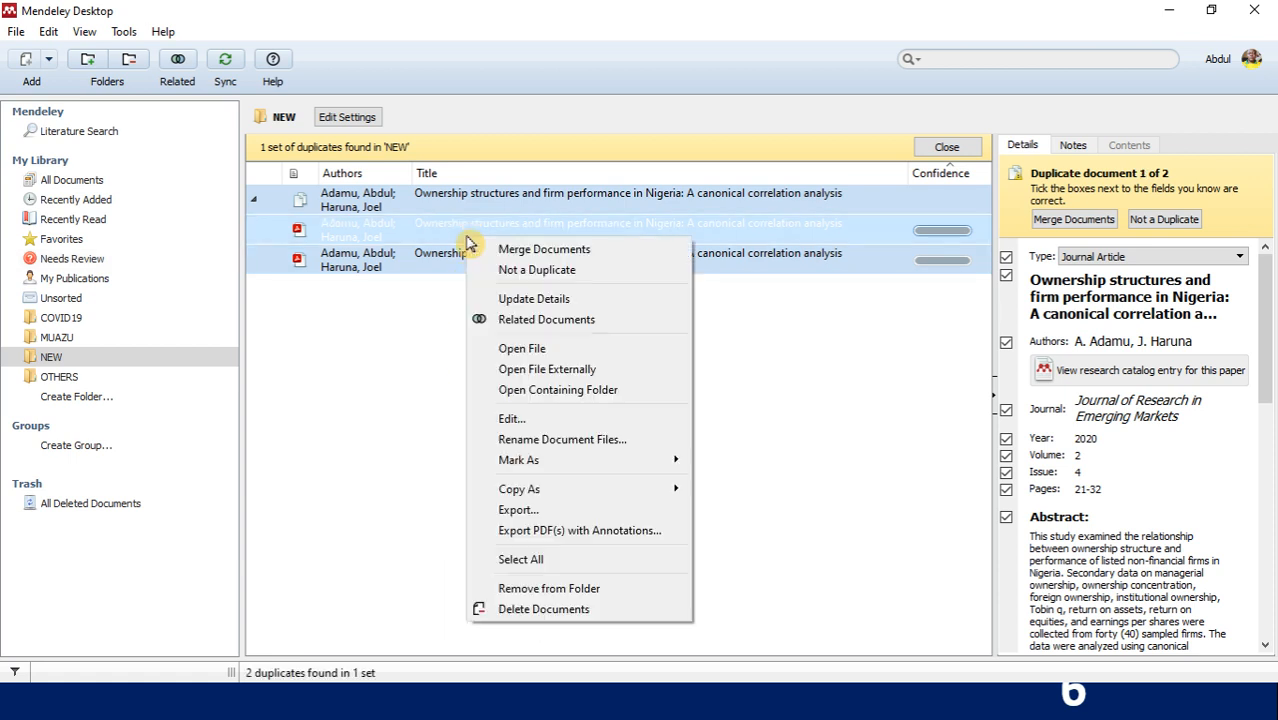
pyautogui.click(535, 610)
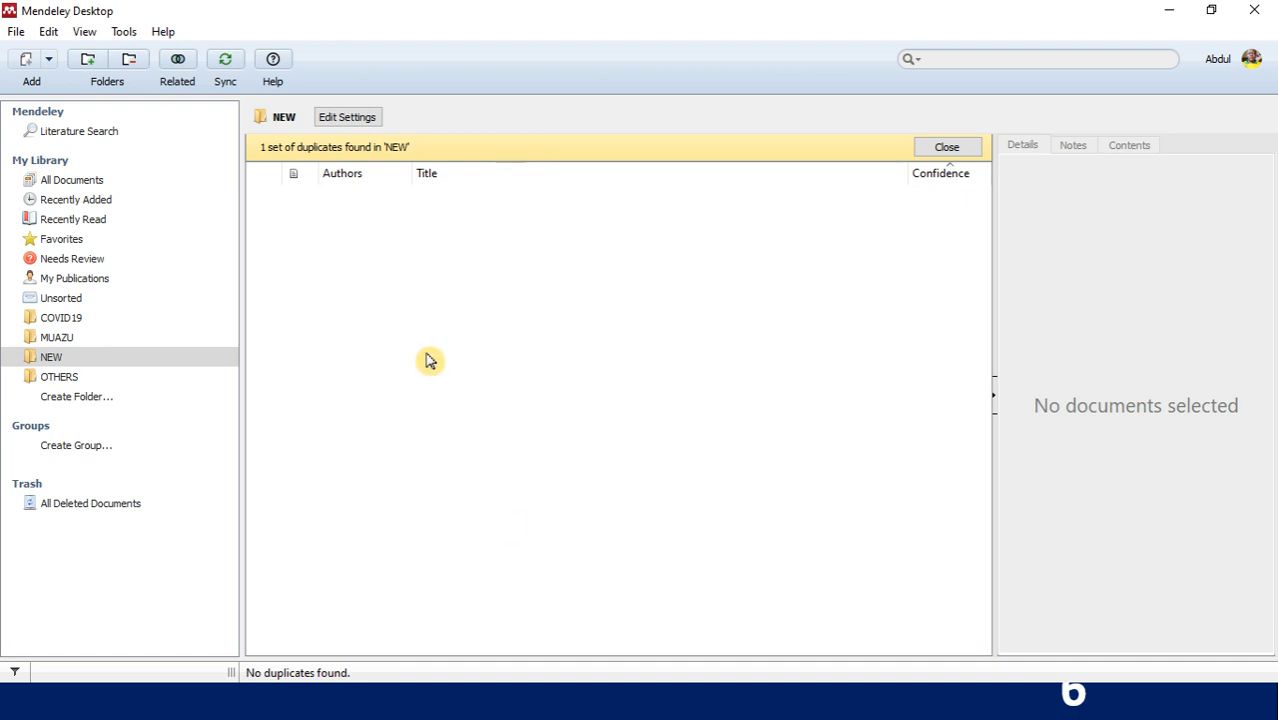
# Delete the 2014 document titled "by The International Union of" from the OTHERS folder.
pyautogui.click(82, 376)
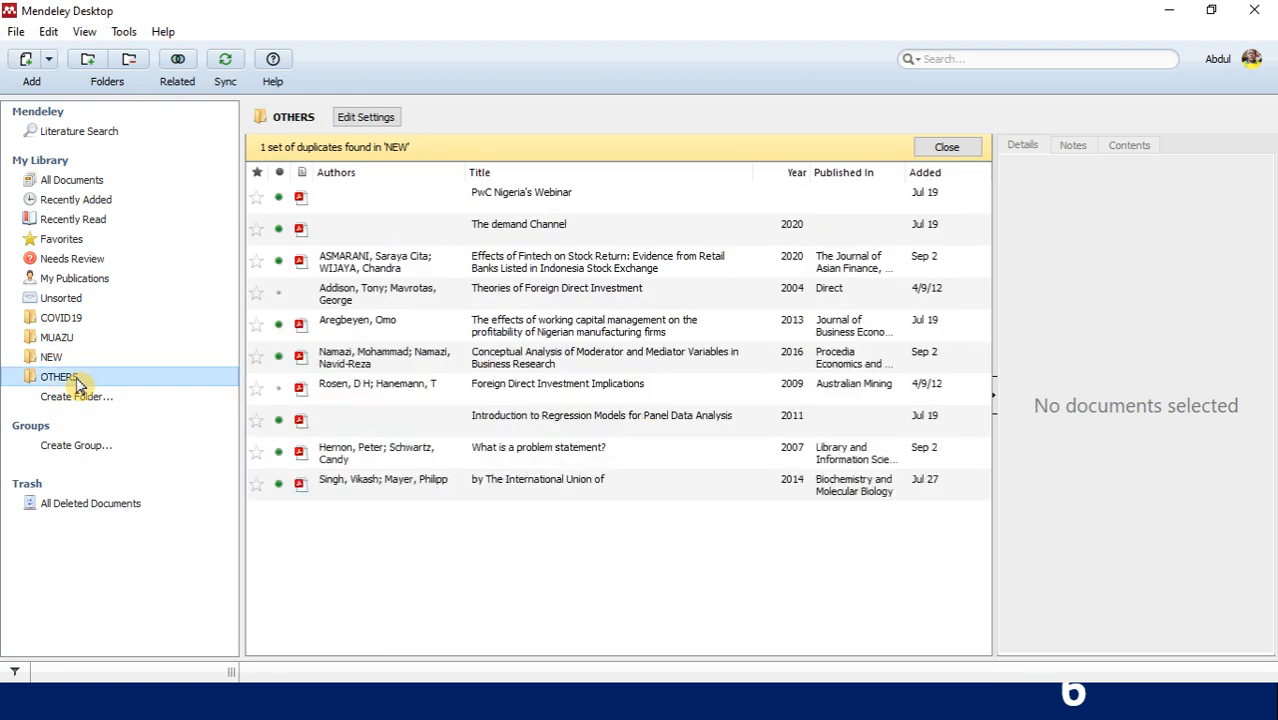
pyautogui.click(570, 493)
pyautogui.rightClick(570, 493)
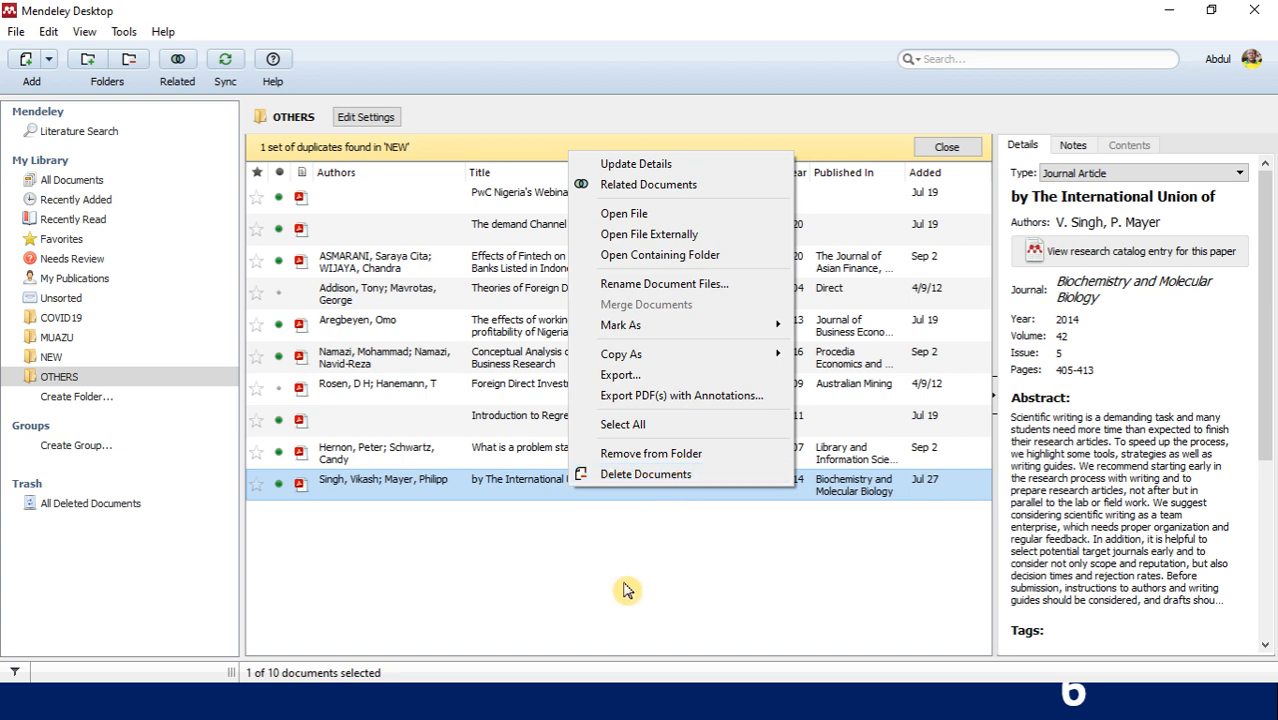
pyautogui.click(651, 476)
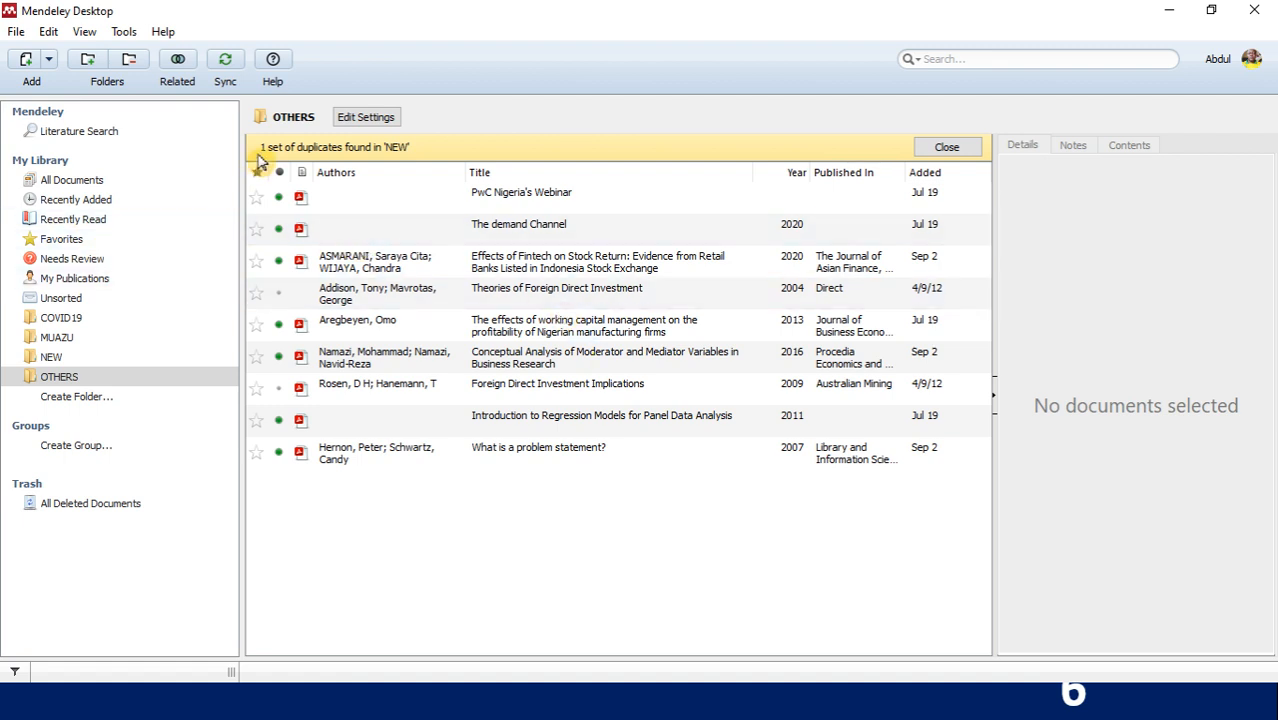
# Look up documents related to the 2020 JREMS entry "Ownership structure" in the NEW folder.
pyautogui.click(73, 359)
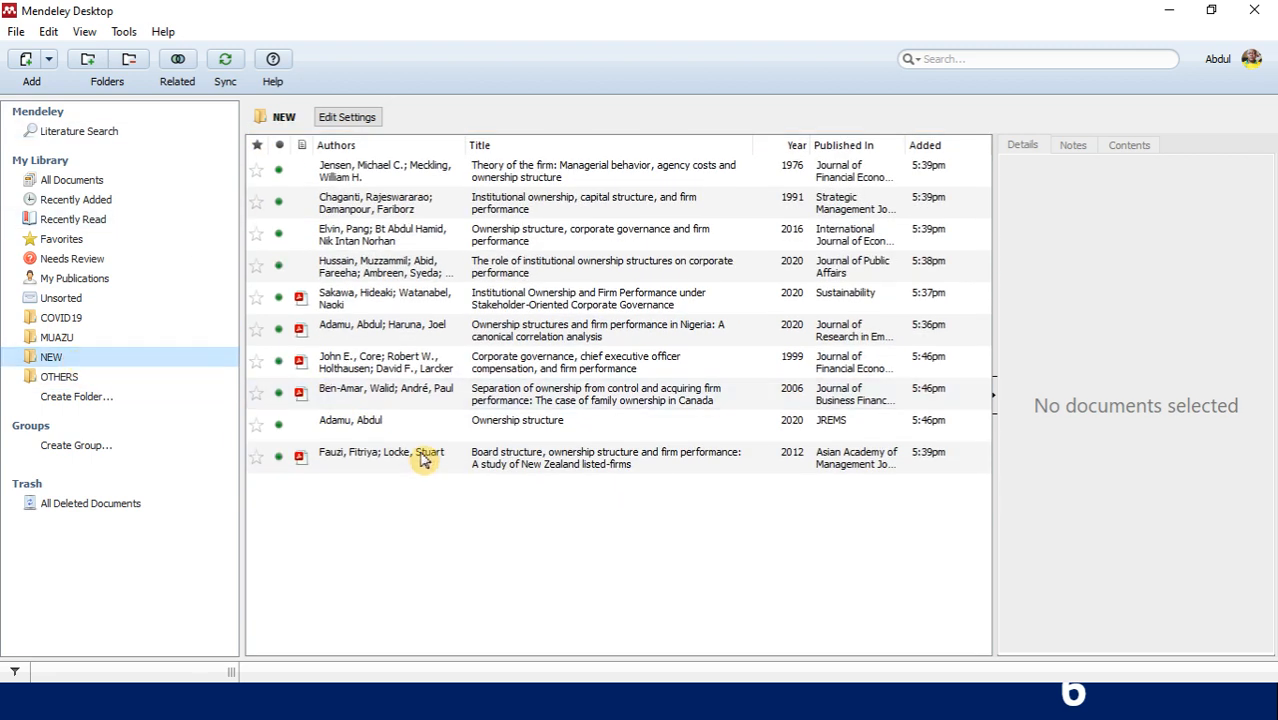
pyautogui.click(520, 430)
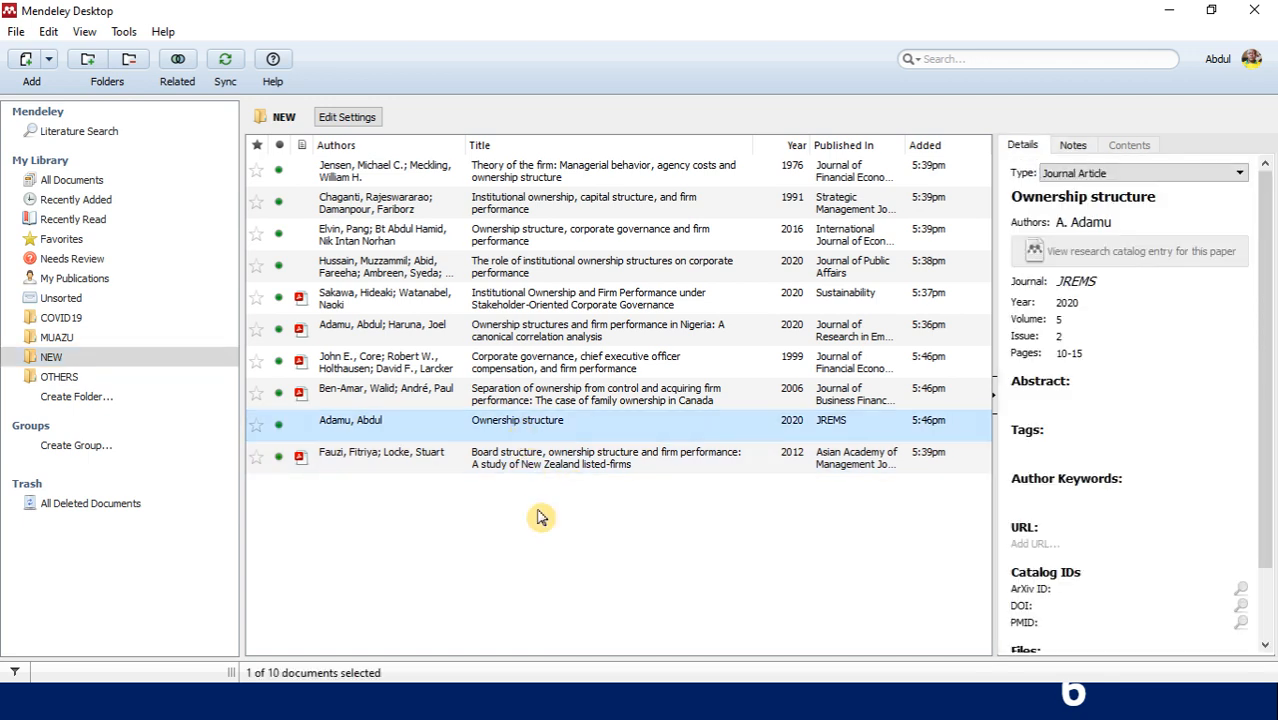
pyautogui.click(178, 64)
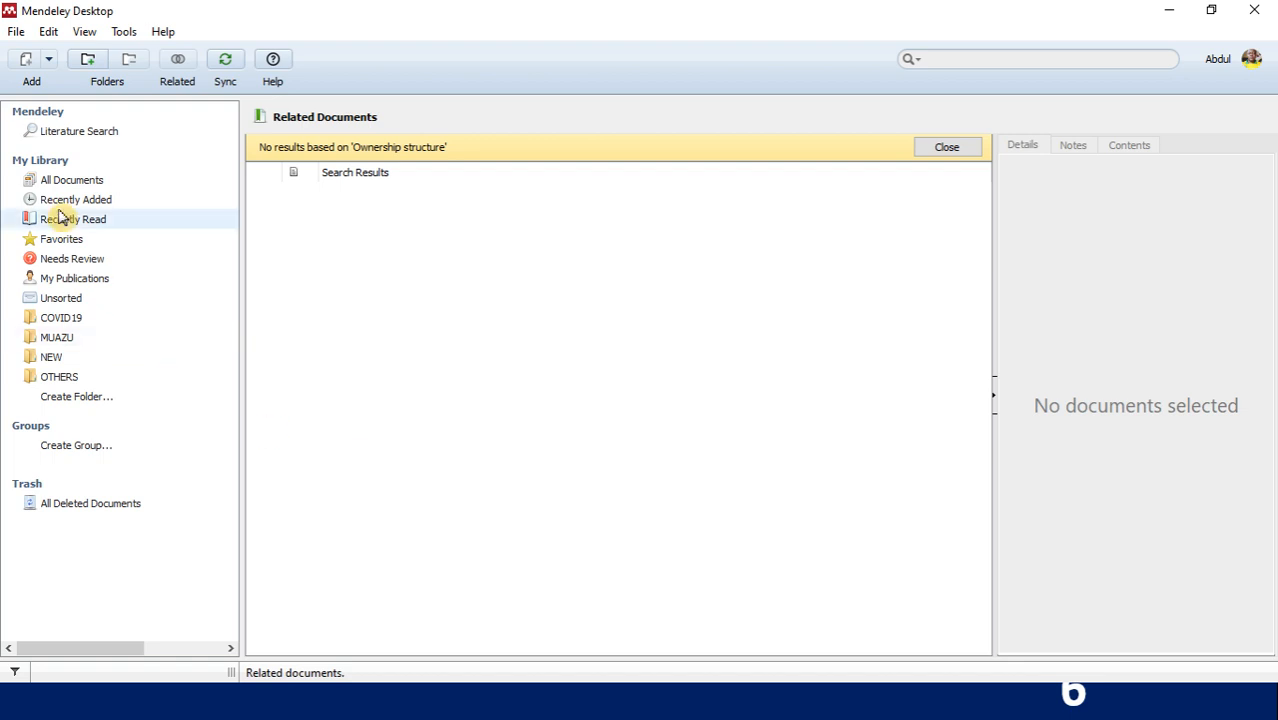
pyautogui.click(15, 33)
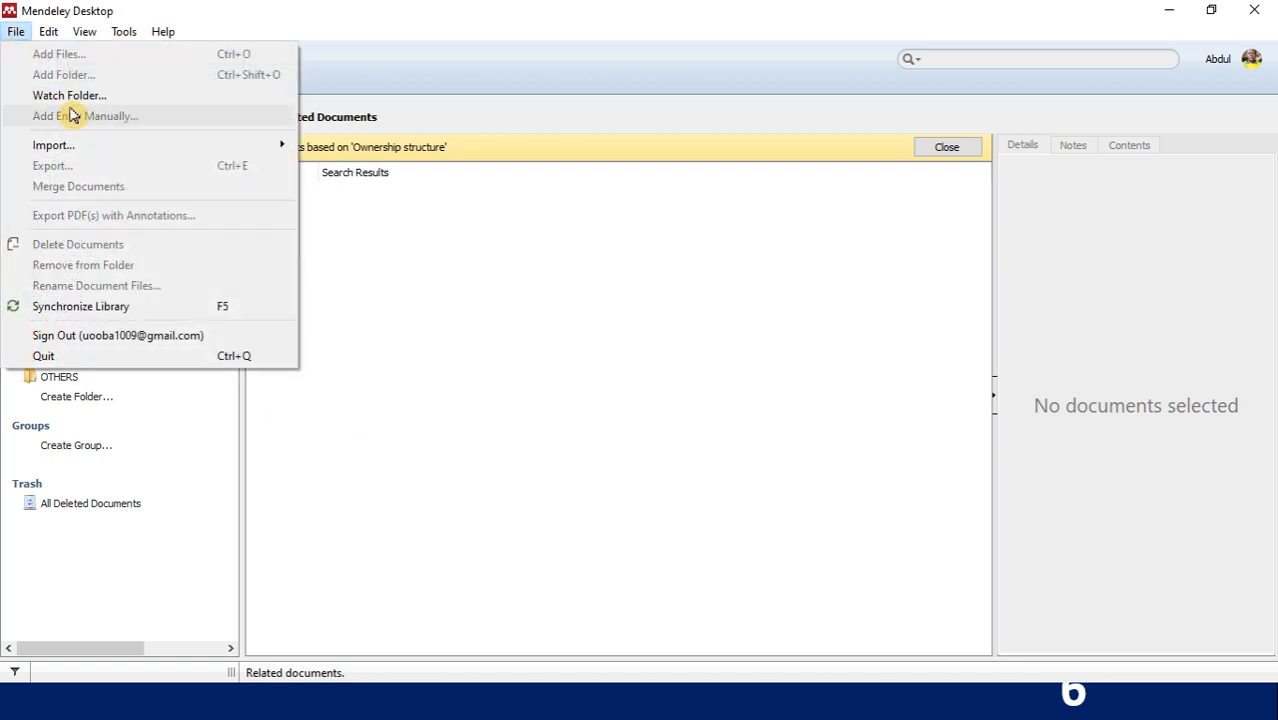
pyautogui.click(415, 281)
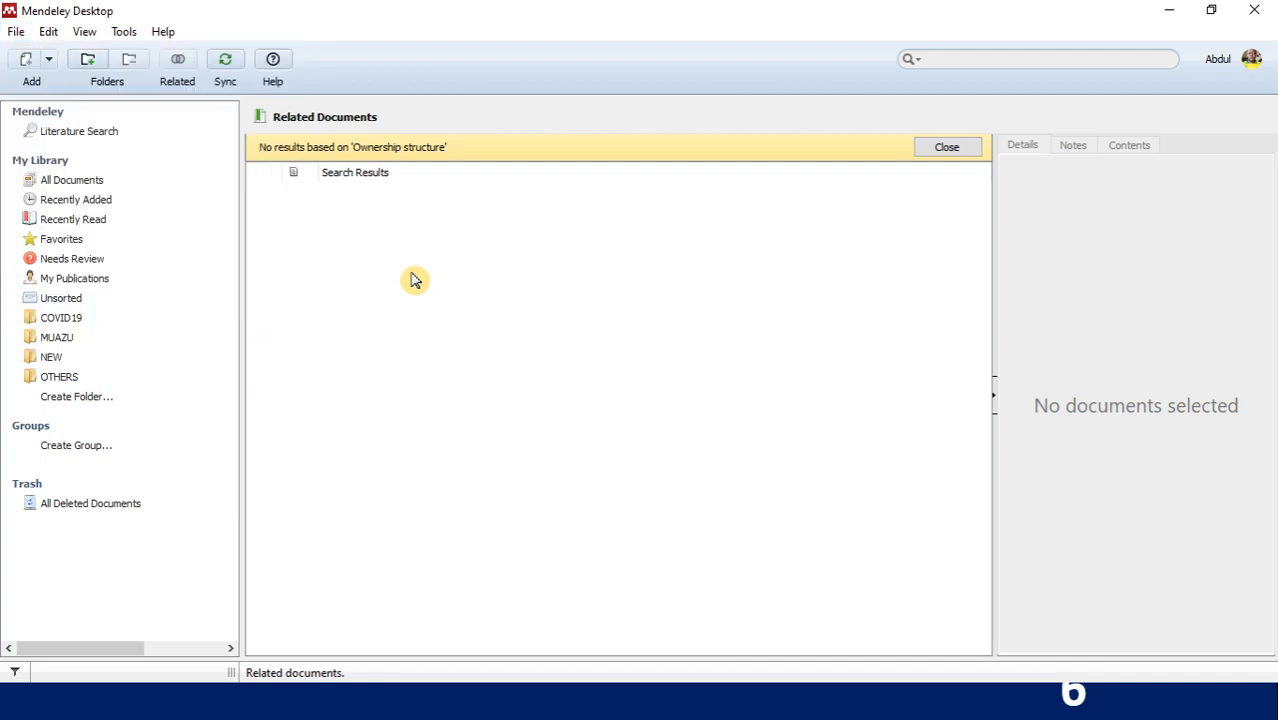
# Return to the NEW folder, try marking Desktop as a watched folder and cancel the options.
pyautogui.click(66, 360)
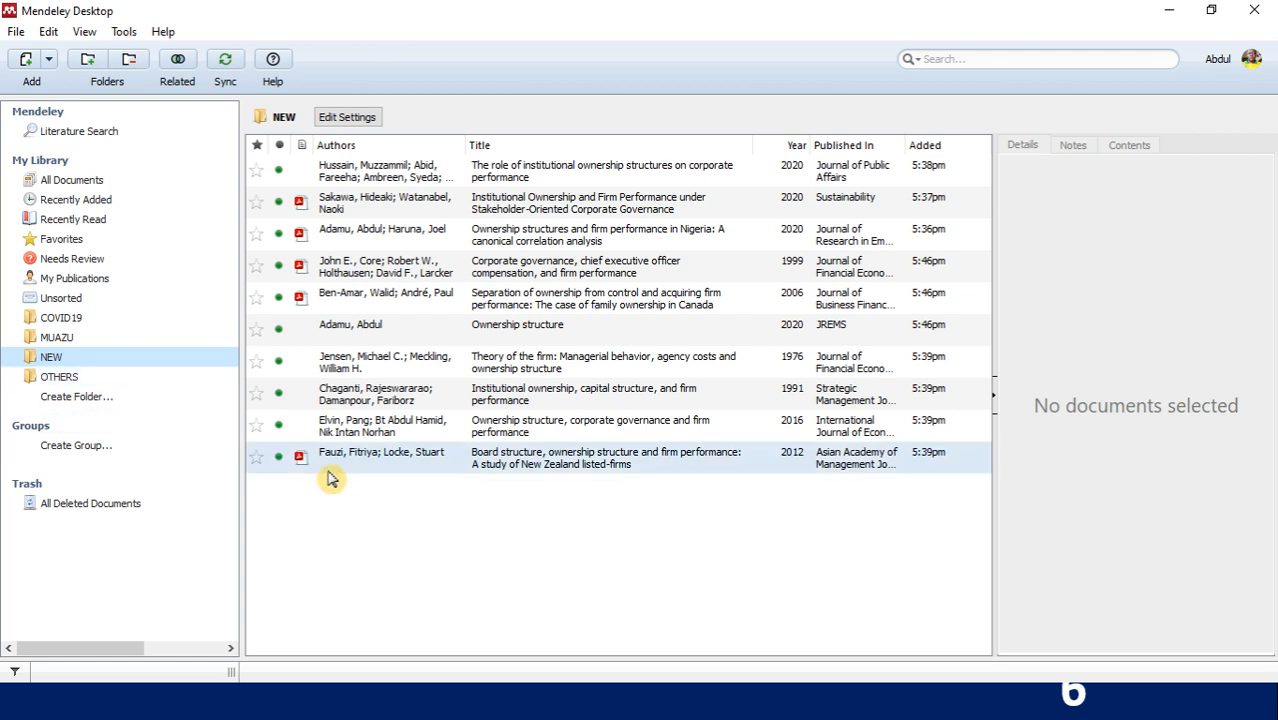
pyautogui.click(17, 33)
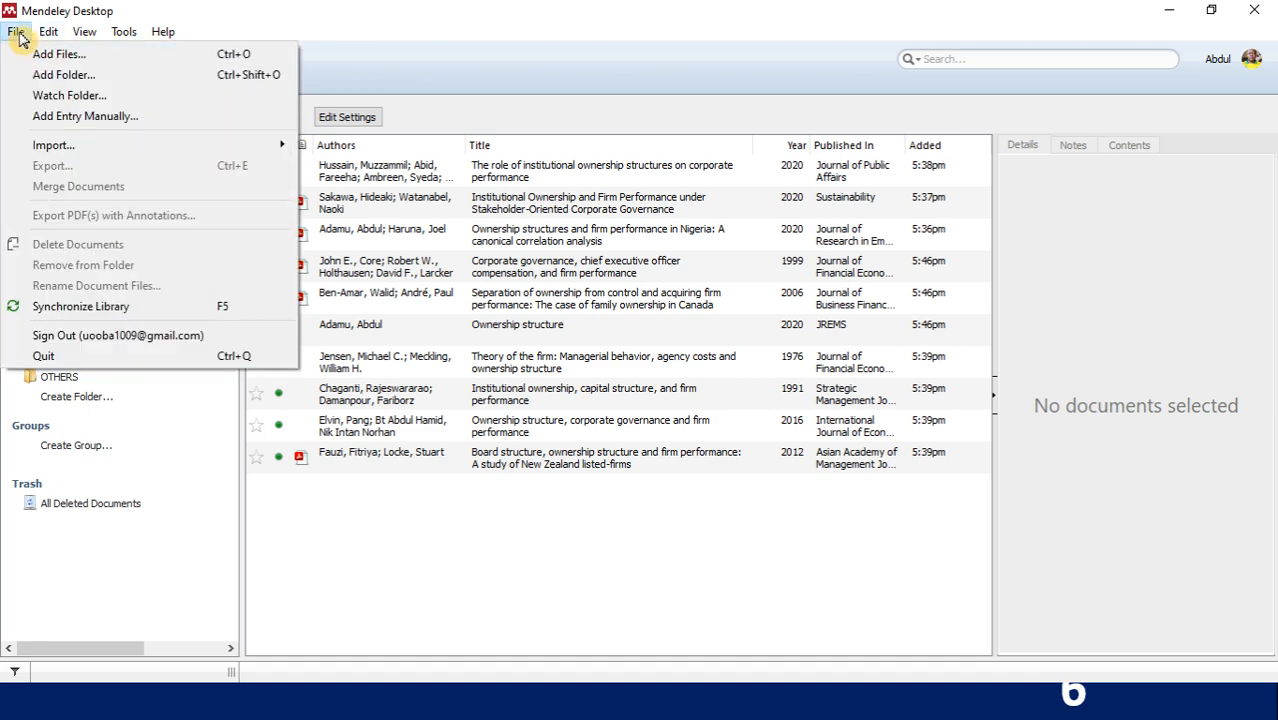
pyautogui.click(62, 95)
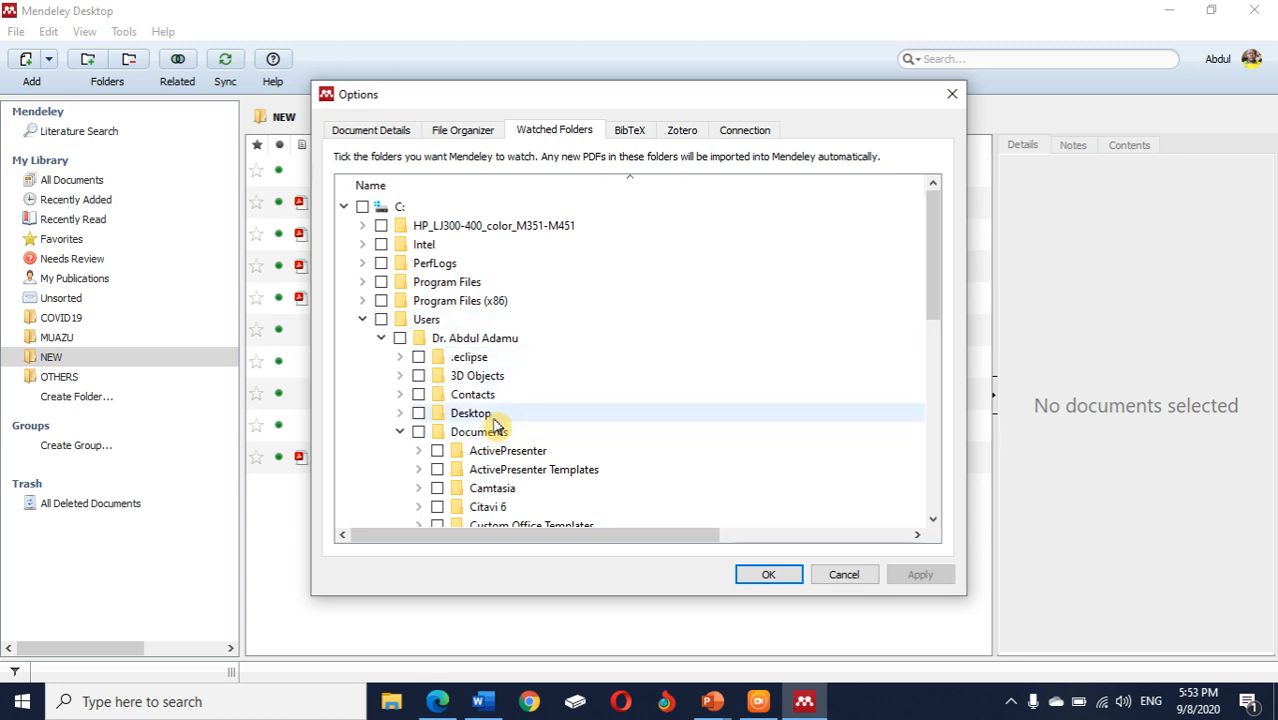
pyautogui.click(418, 413)
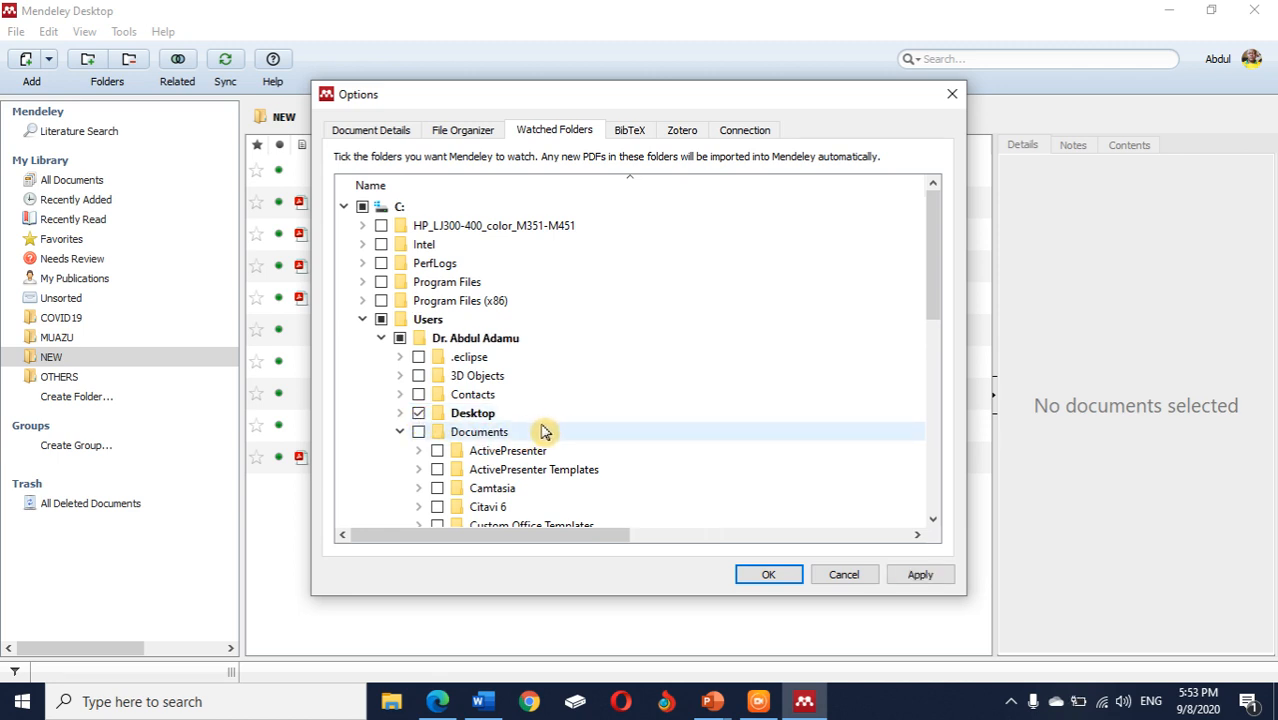
pyautogui.click(846, 576)
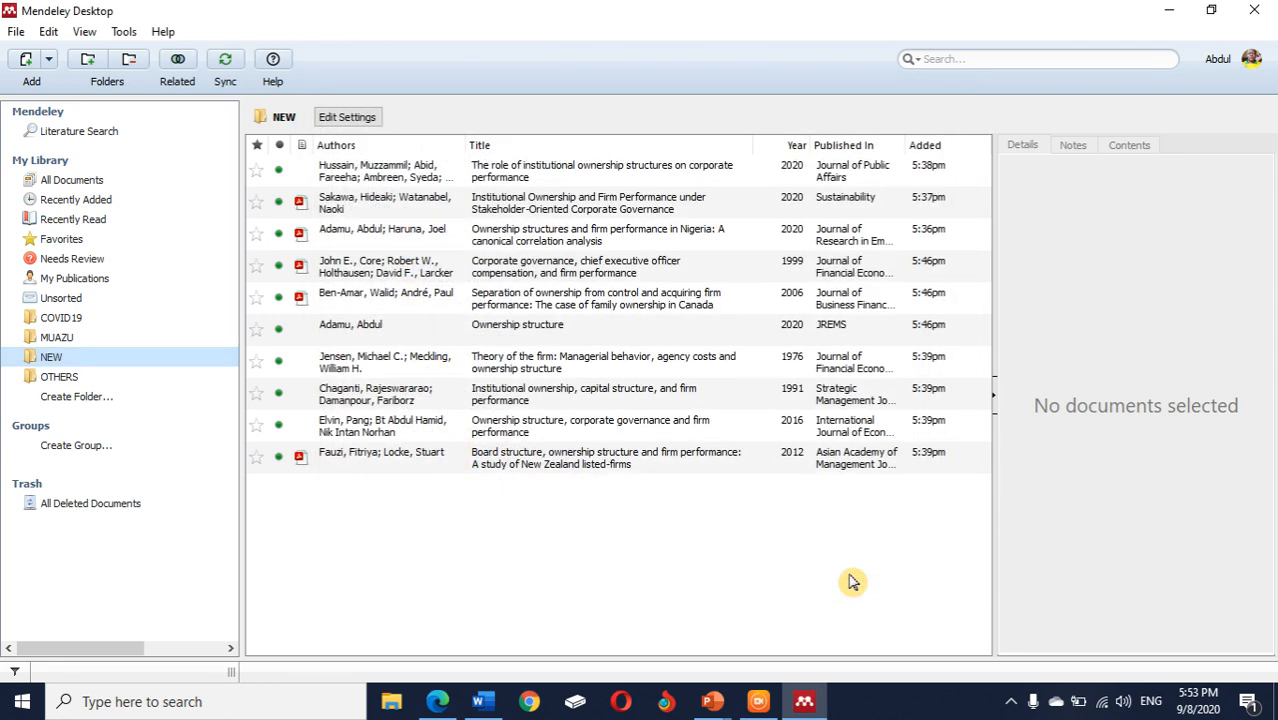
# View Mendeley's getting started help guides, close them and look through the Tools and File commands.
pyautogui.click(274, 66)
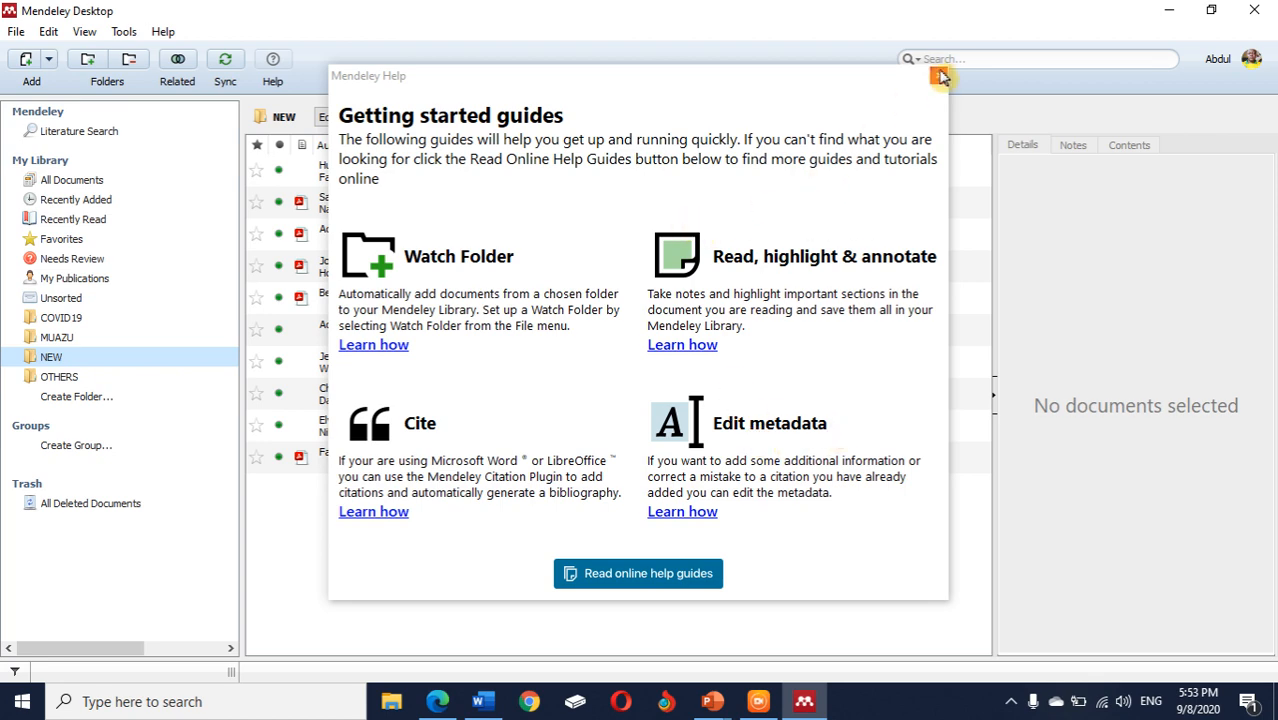
pyautogui.click(940, 76)
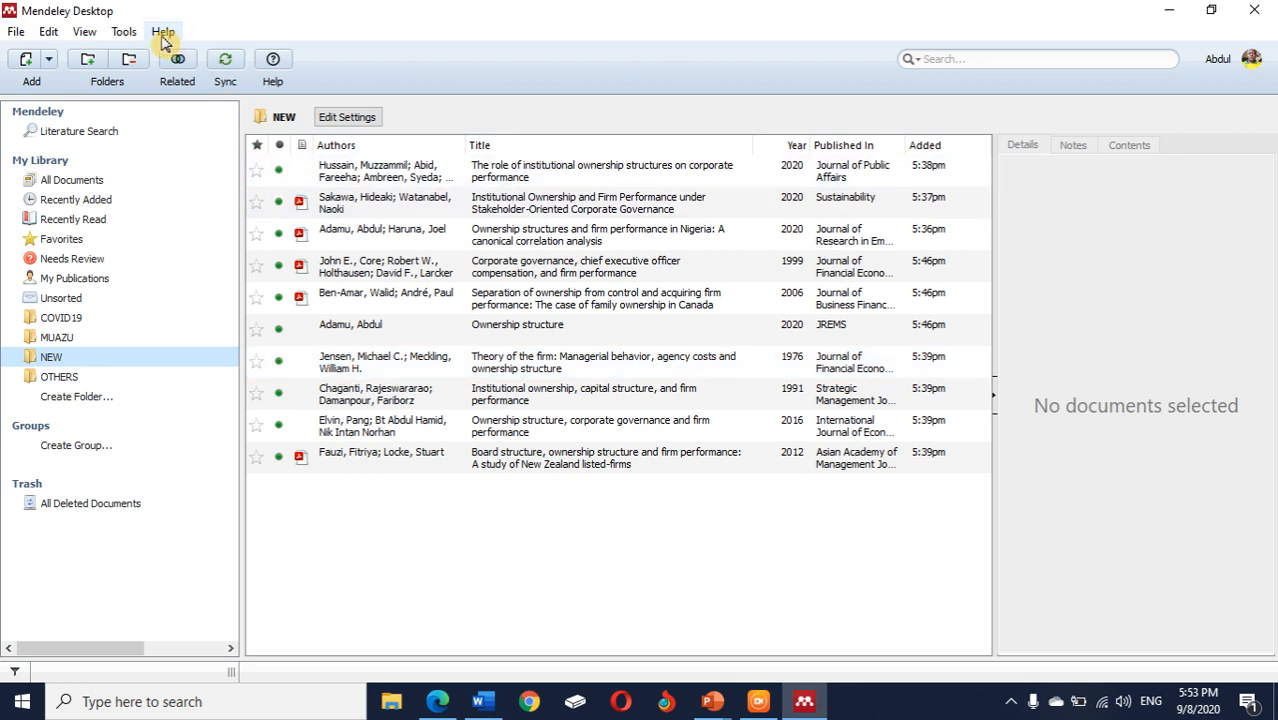
pyautogui.click(126, 36)
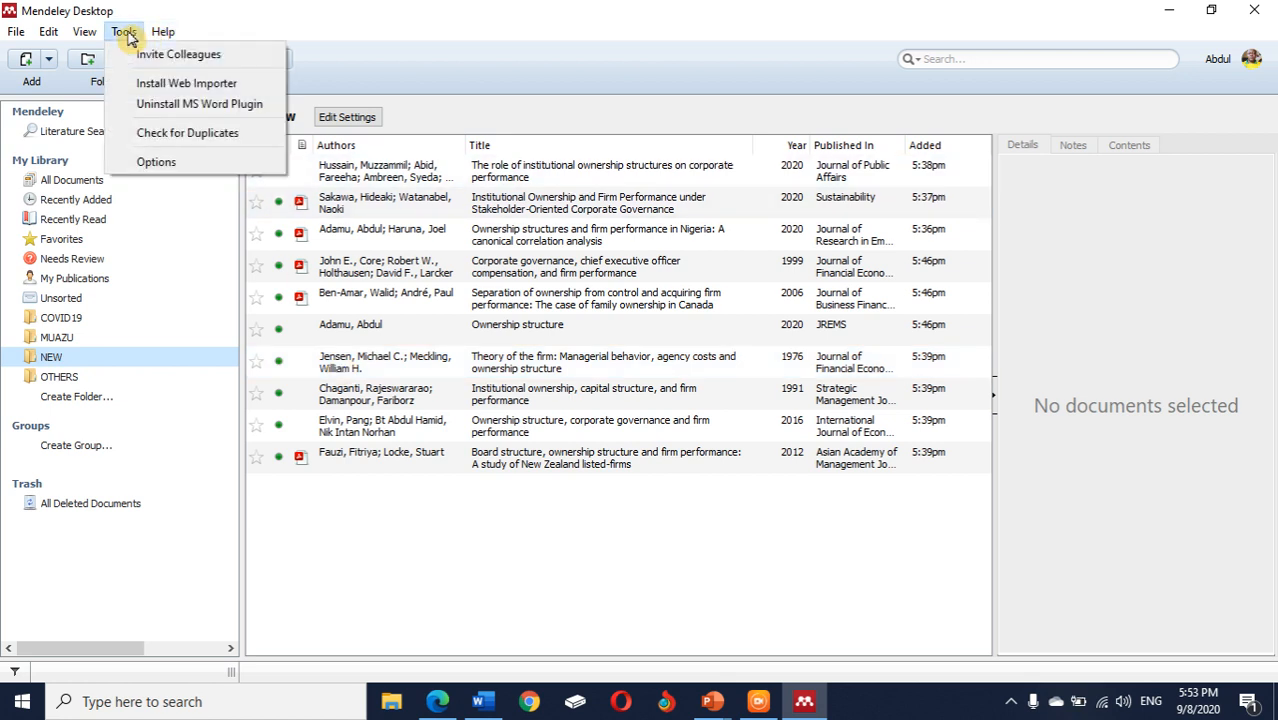
pyautogui.moveTo(12, 36)
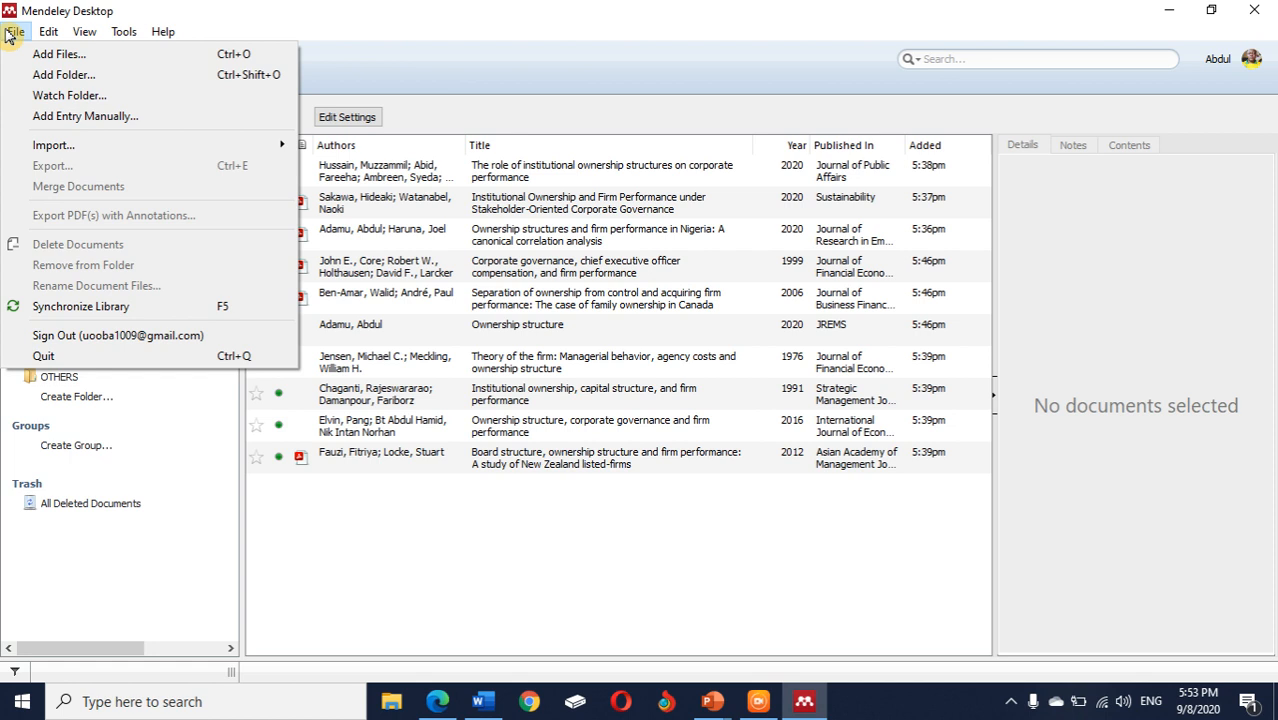
pyautogui.click(431, 574)
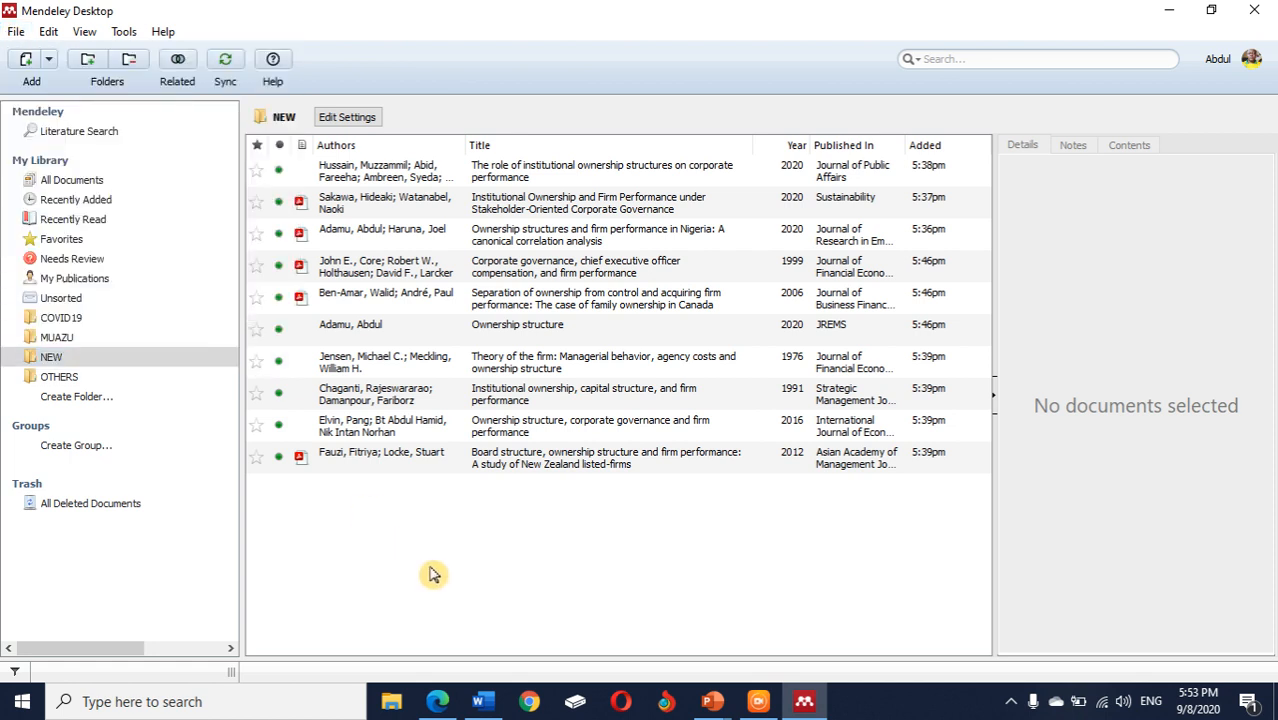
# Start a new invite-only group and name it "Reference Management".
pyautogui.click(100, 449)
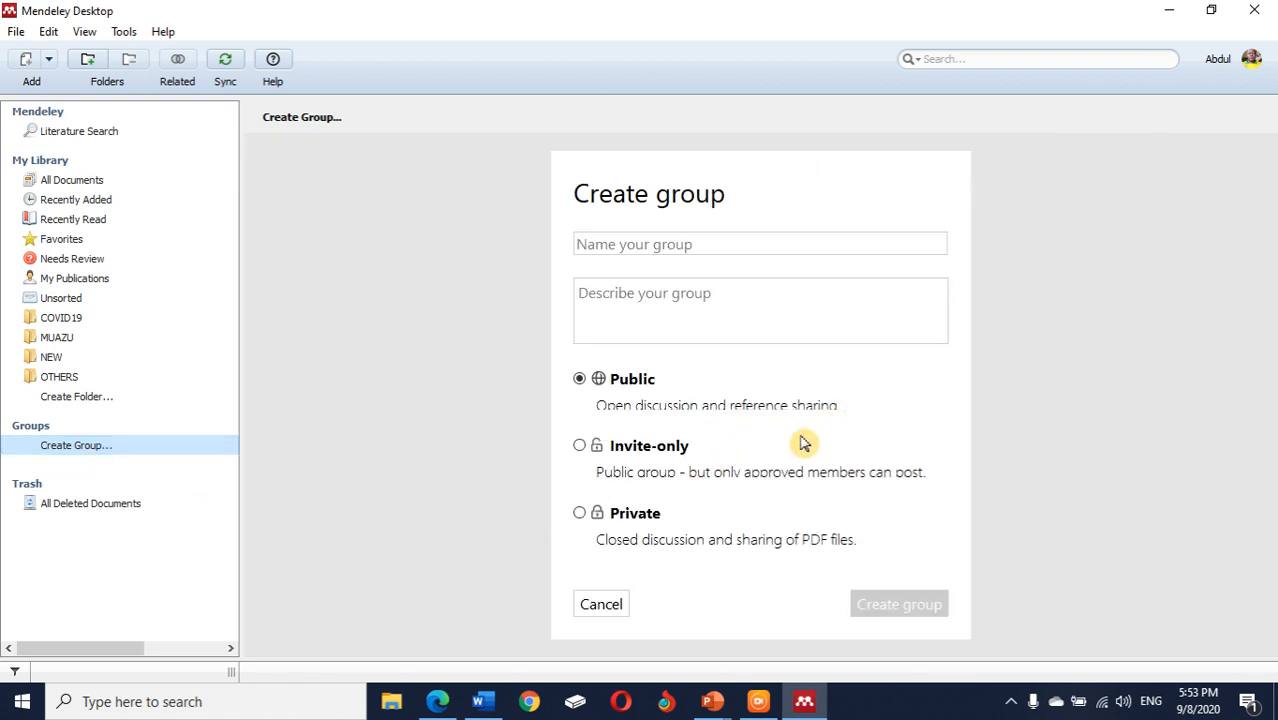
pyautogui.click(580, 446)
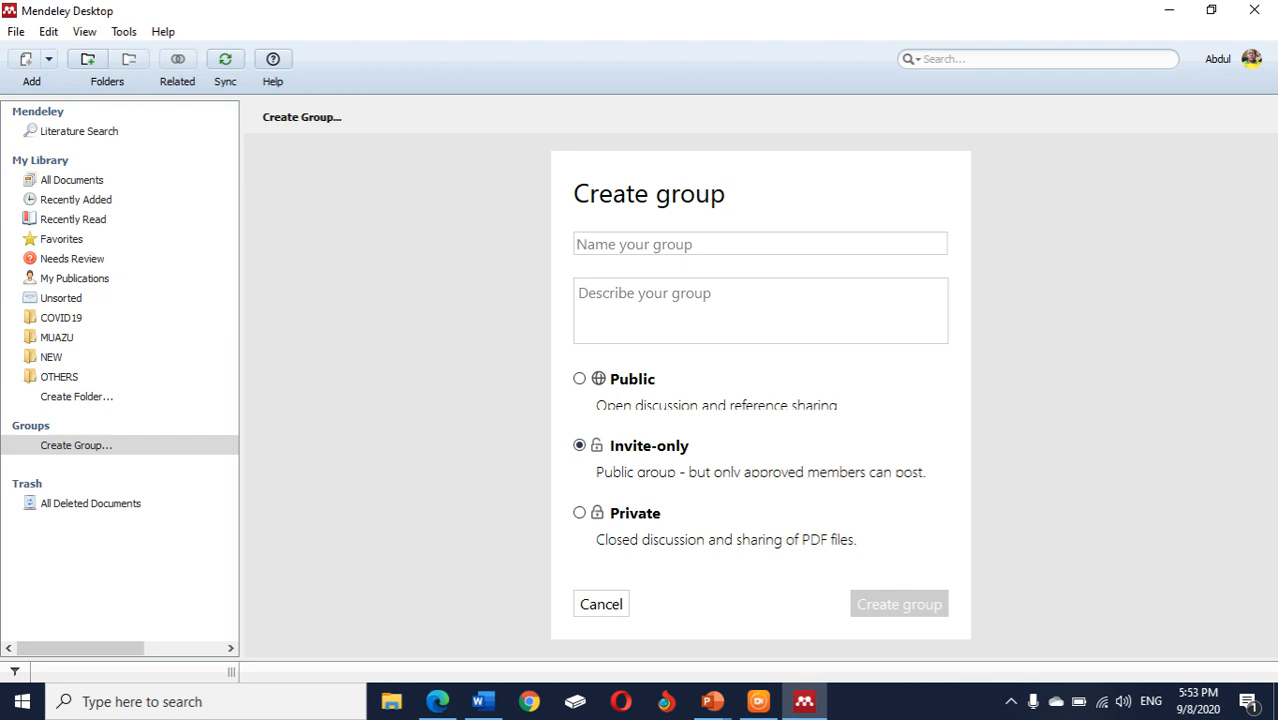
pyautogui.write('Refer')
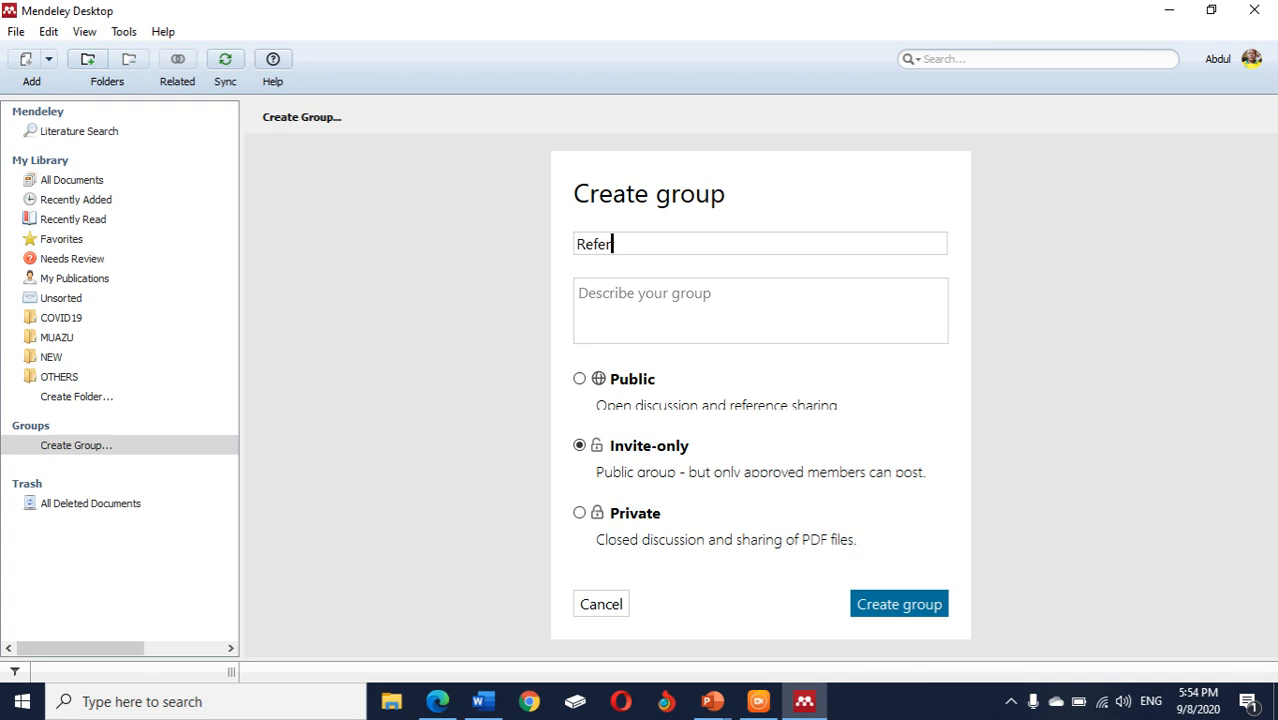
pyautogui.write('ence Management')
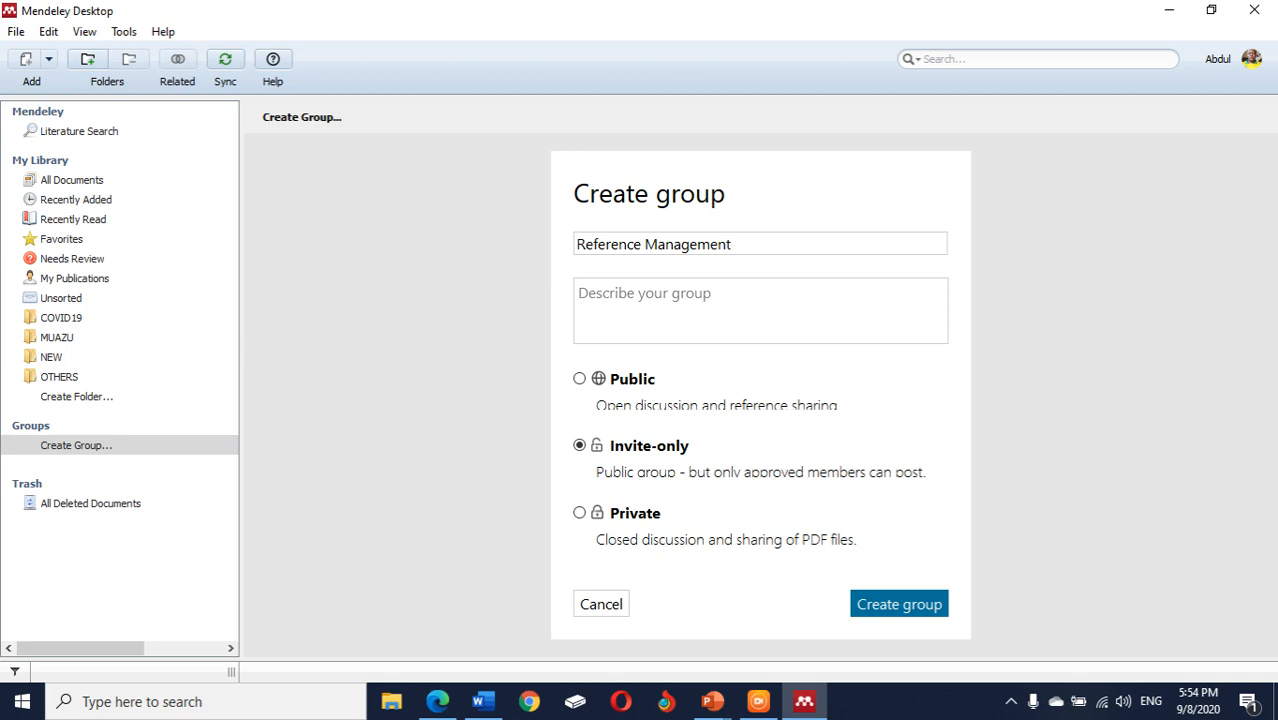
# Describe the group as "This is used to teach ref" and create it without inviting anyone.
pyautogui.press('Tab')
pyautogui.write('This ')
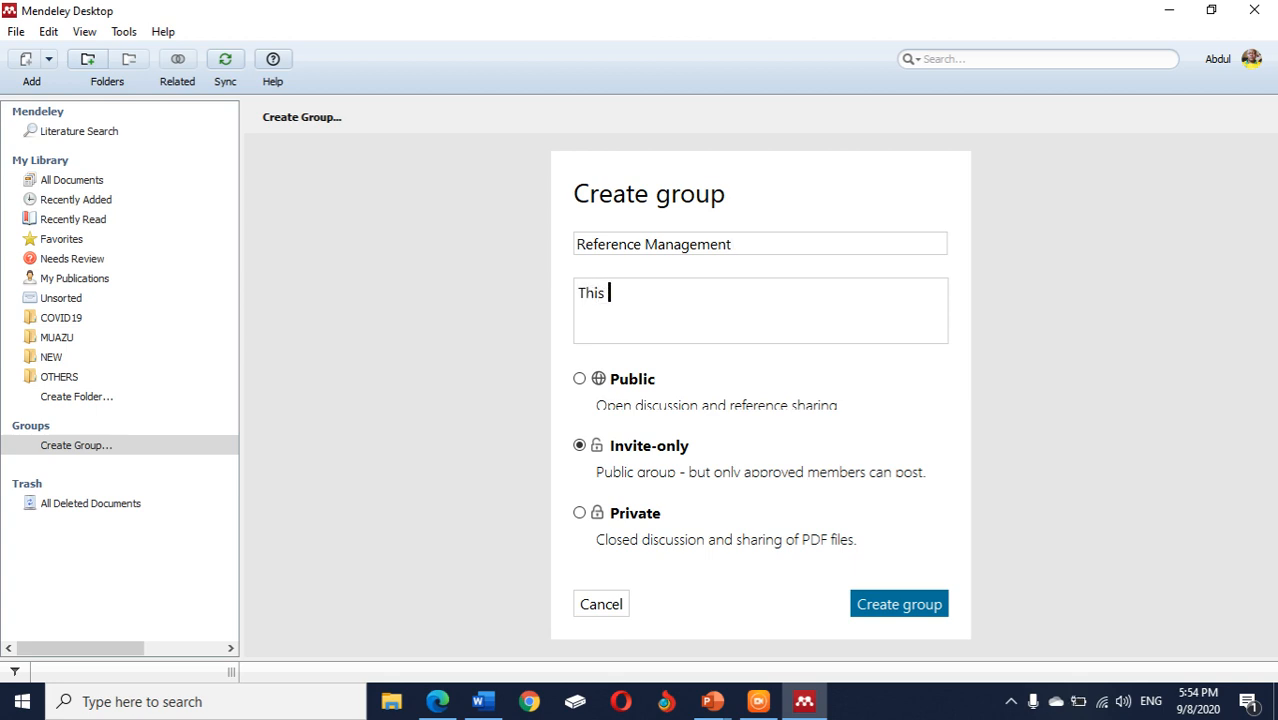
pyautogui.write('is used to teach ref')
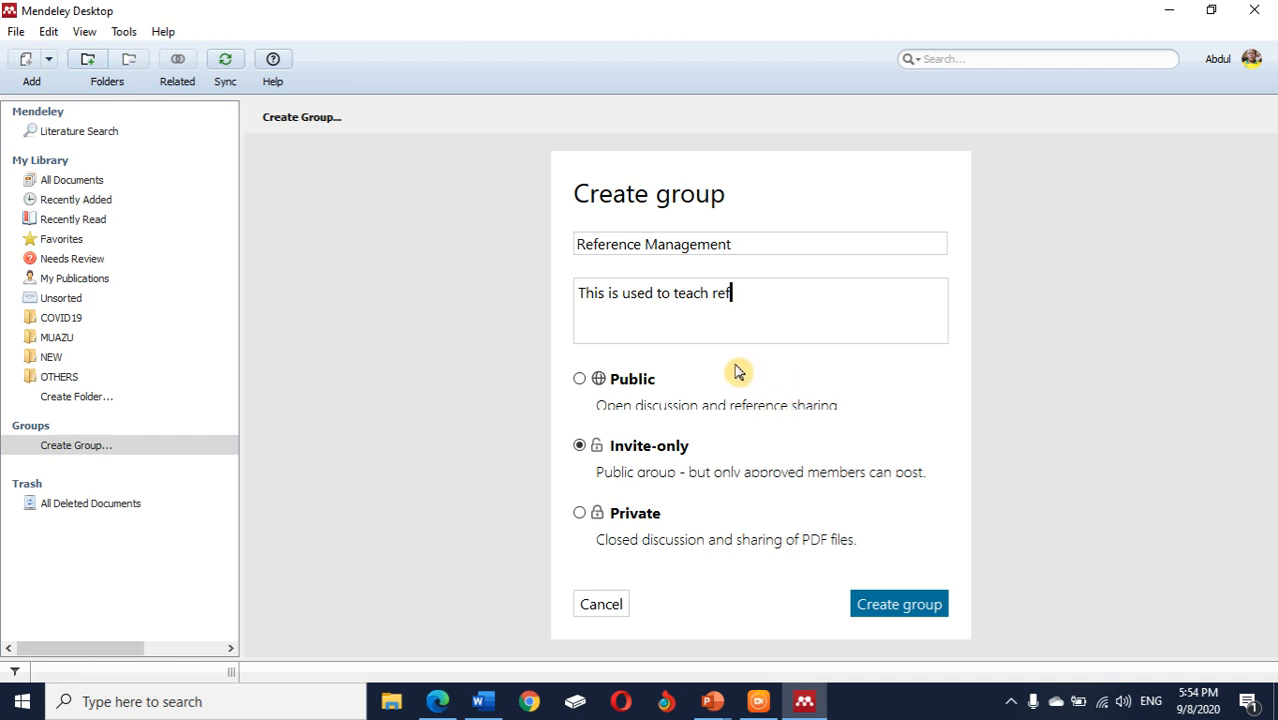
pyautogui.click(905, 606)
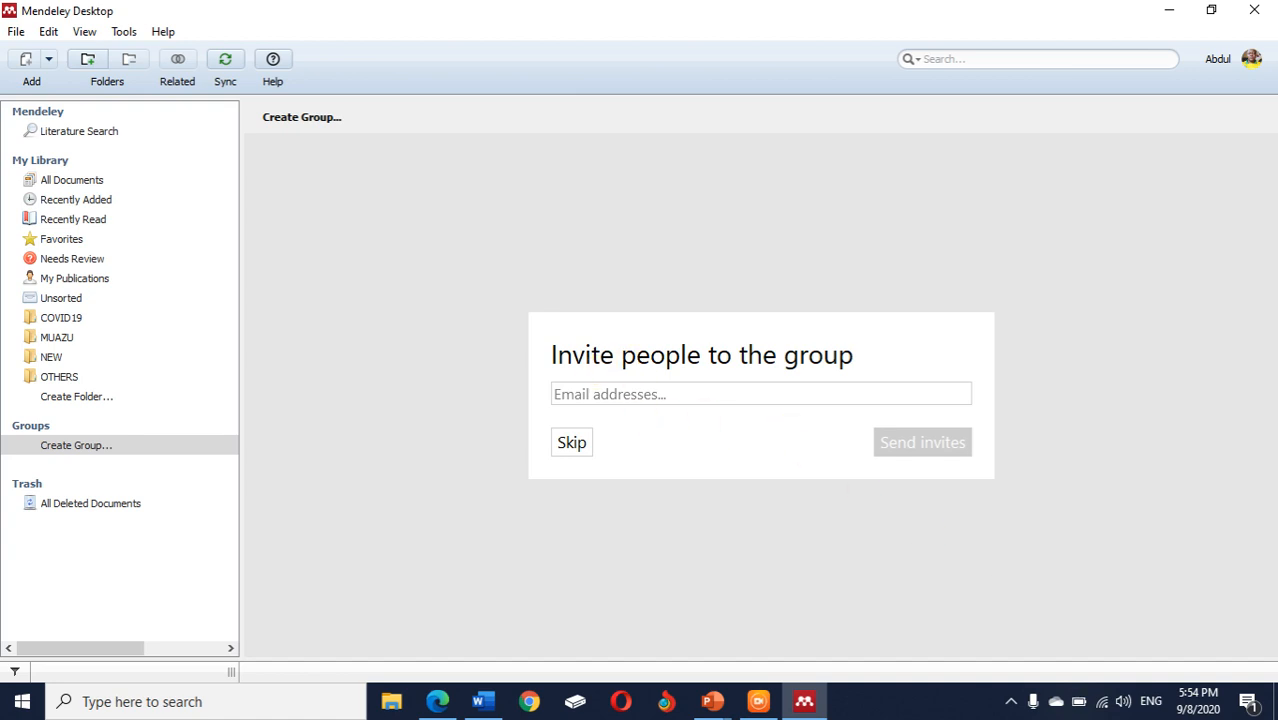
pyautogui.click(573, 446)
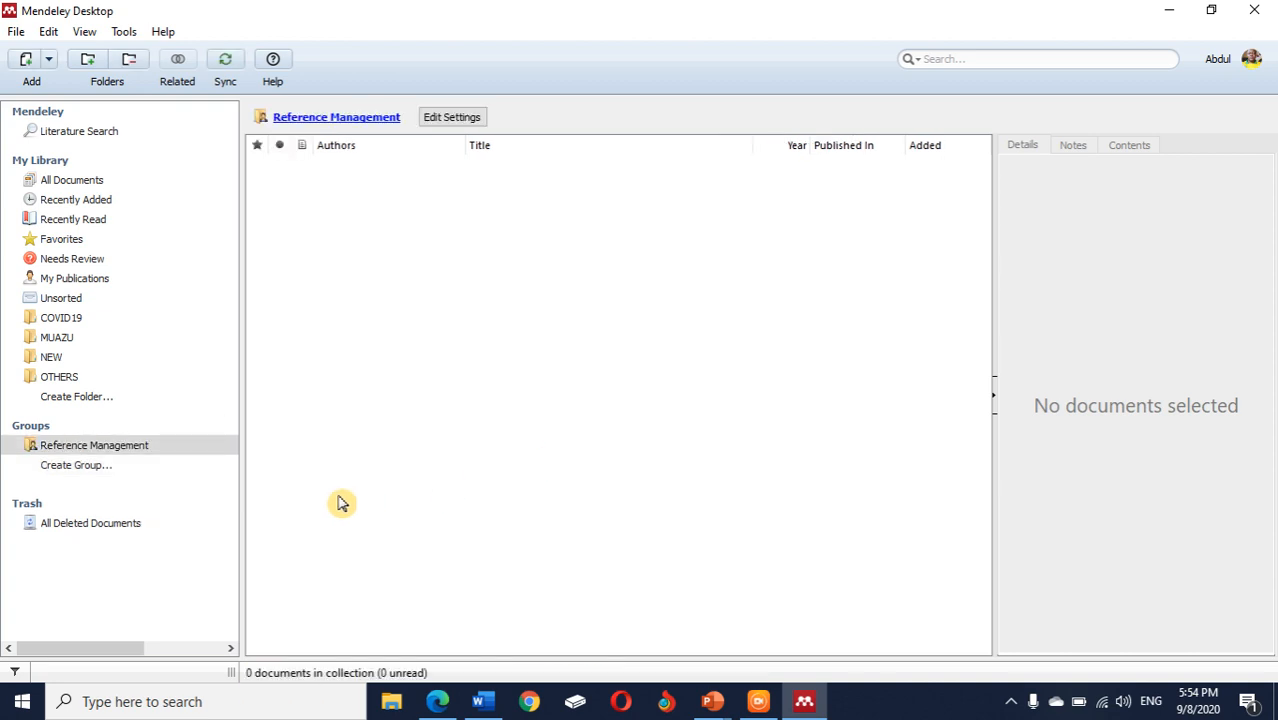
# View the contents of the new Reference Management group, keeping its name.
pyautogui.click(150, 446)
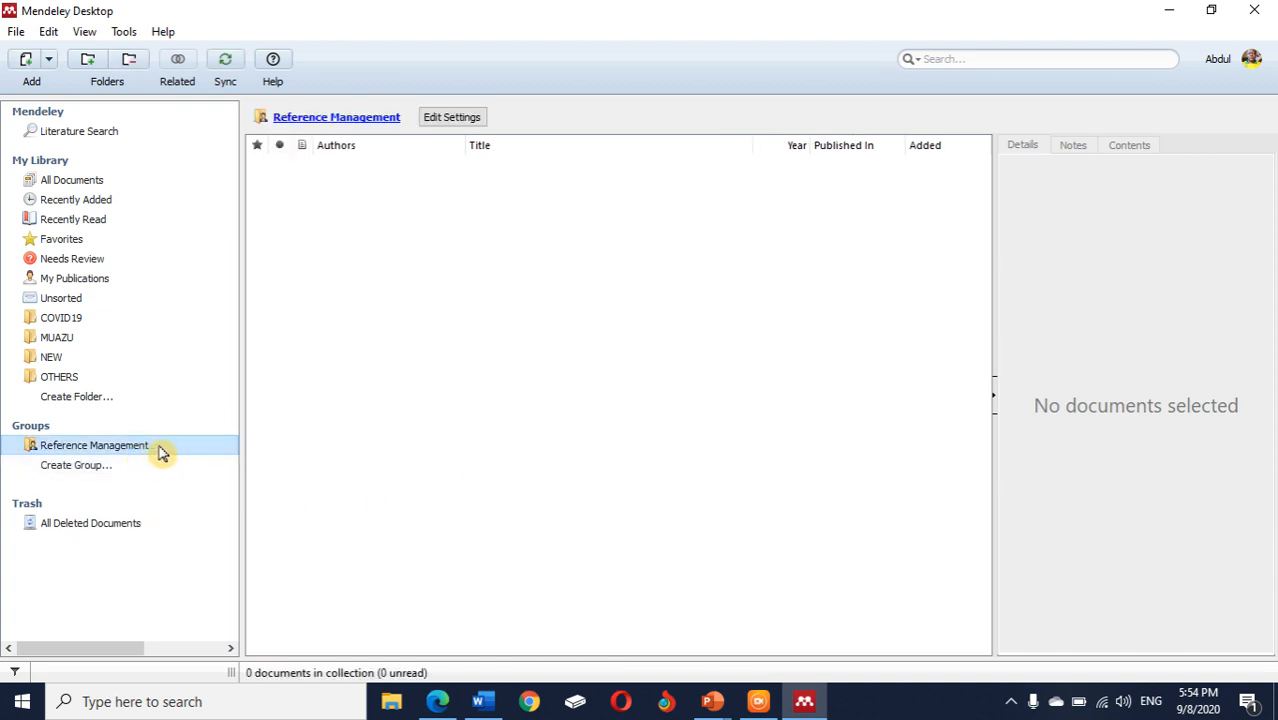
pyautogui.click(160, 452)
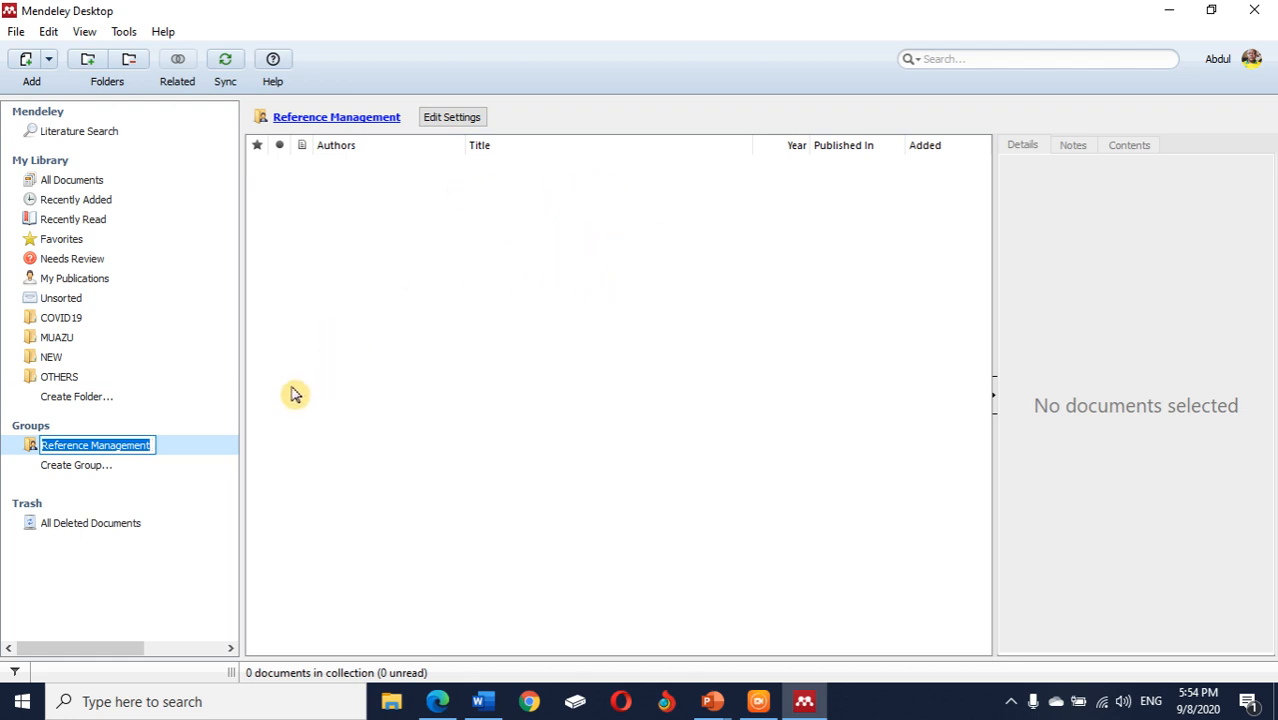
pyautogui.click(191, 520)
pyautogui.click(188, 451)
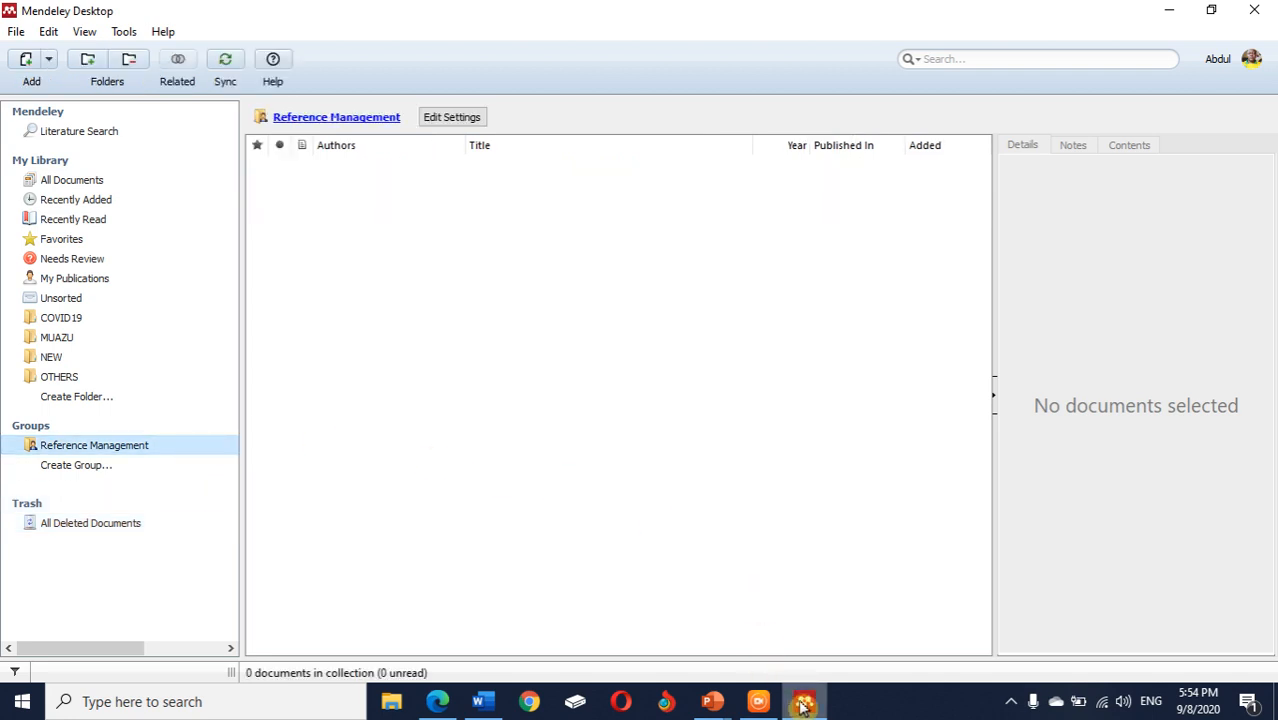
# Switch to the PowerPoint slide show and advance from "Other functions" to the "Disadvantage(s)" slide.
pyautogui.moveTo(722, 700)
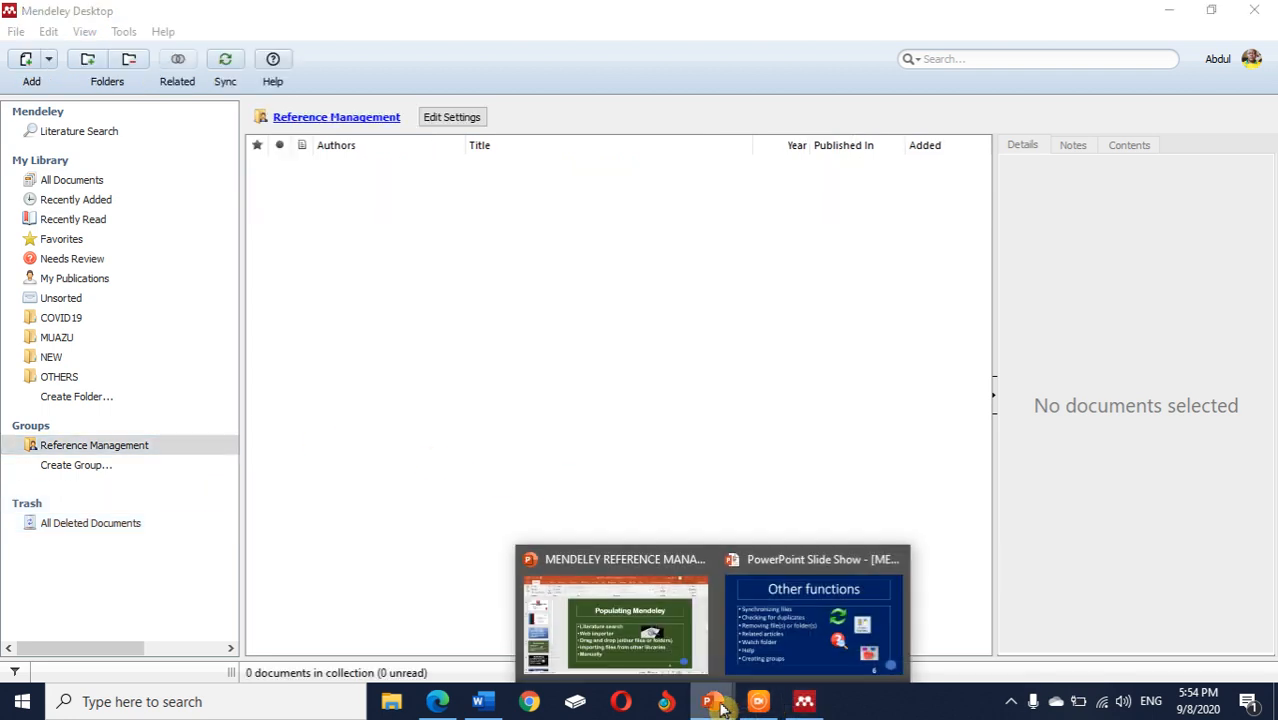
pyautogui.click(810, 636)
pyautogui.click(810, 636)
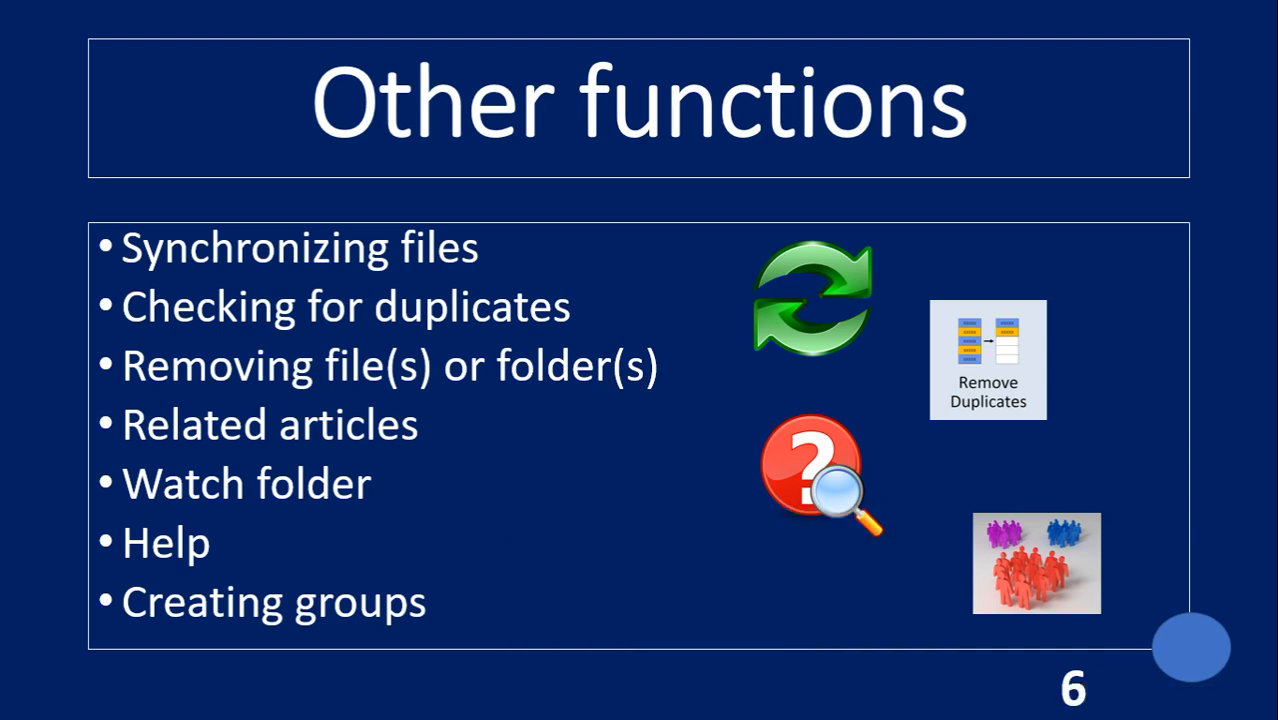
pyautogui.press('Right')
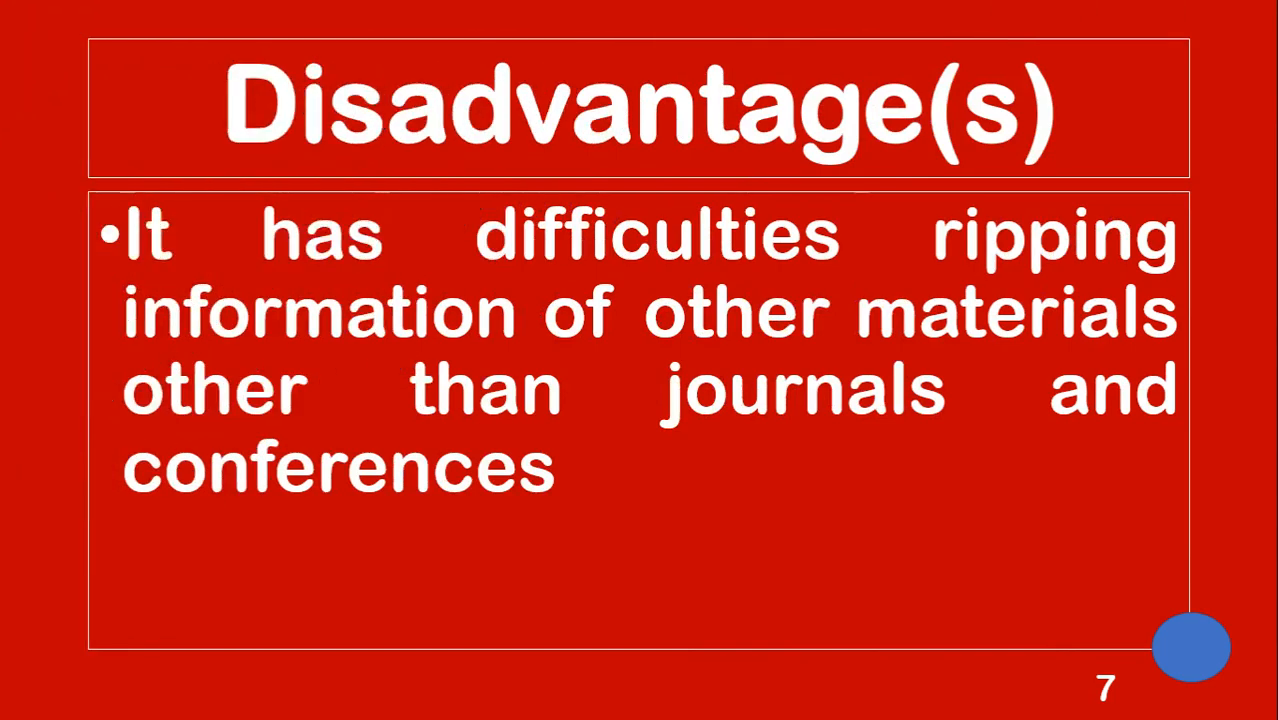
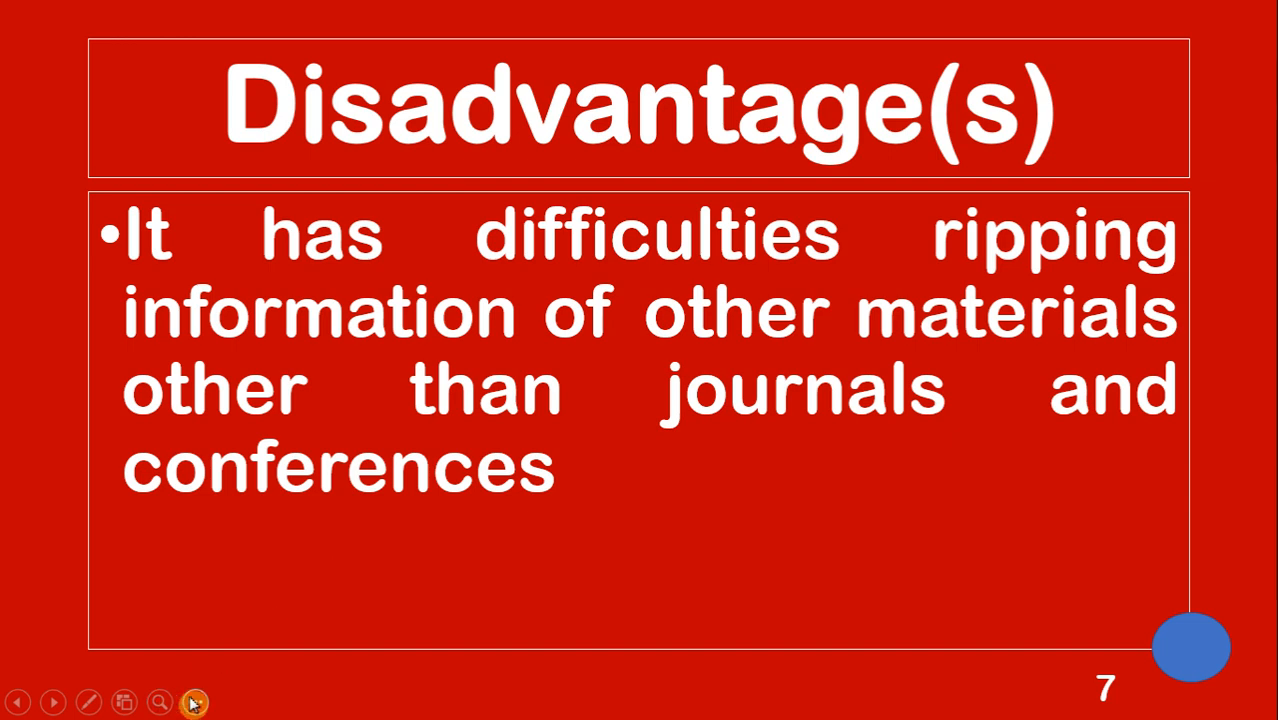
# Show the taskbar over the slide show and return to the NEW folder in Mendeley Desktop.
pyautogui.click(194, 702)
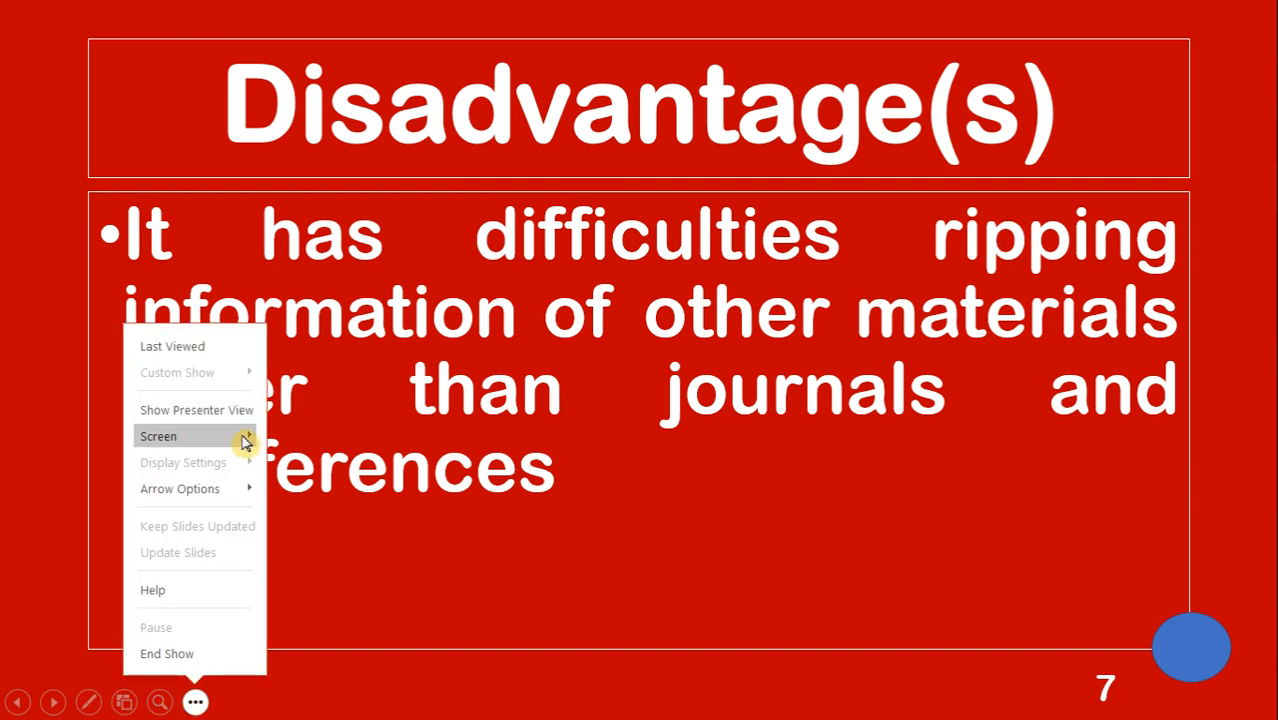
pyautogui.moveTo(245, 440)
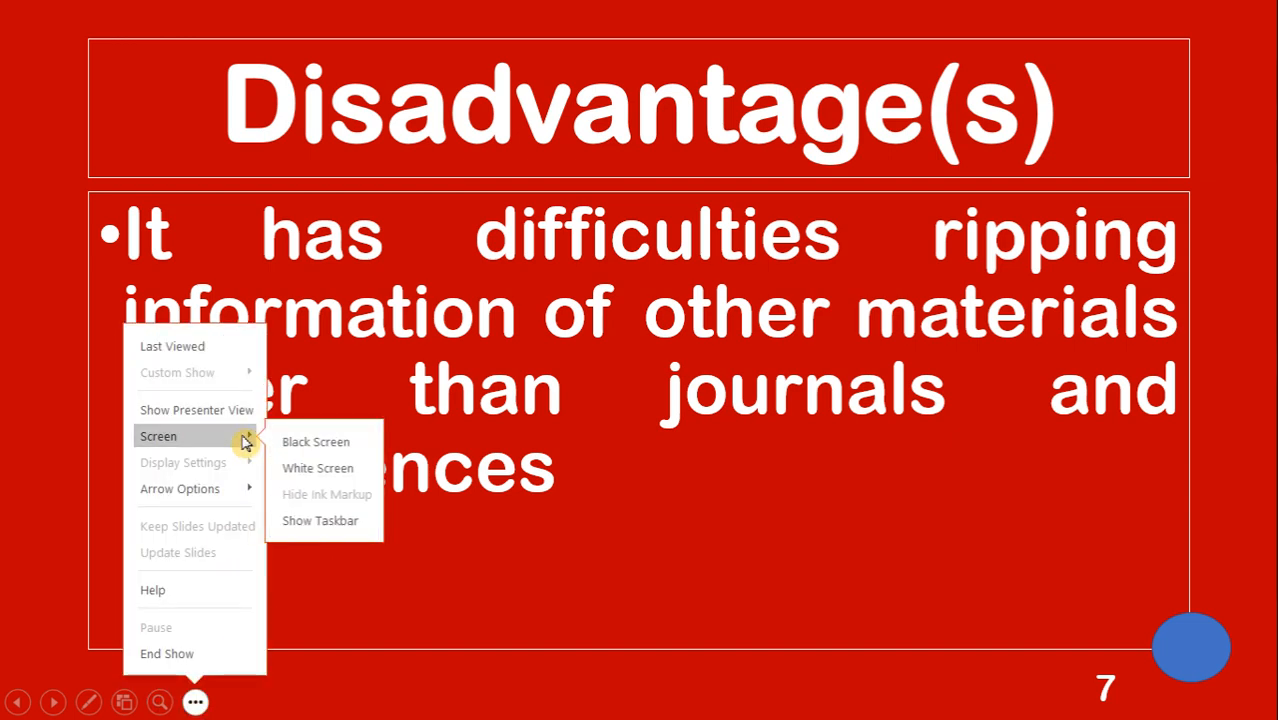
pyautogui.click(312, 521)
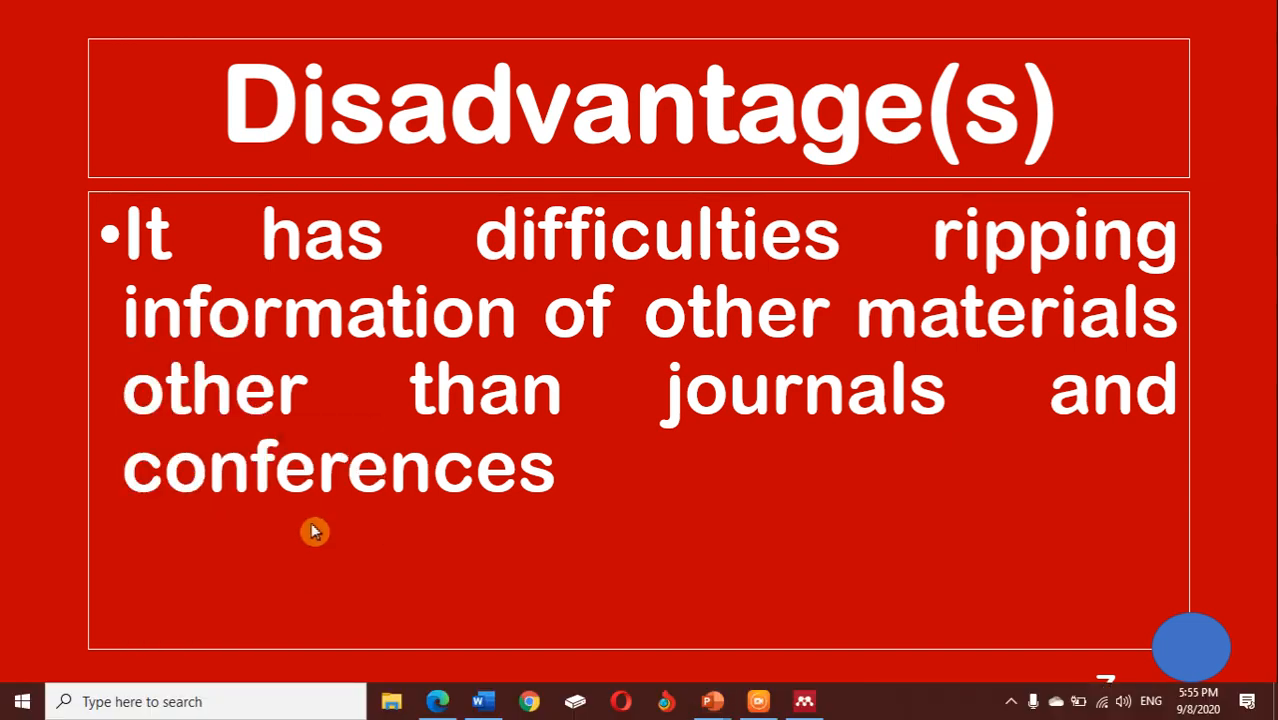
pyautogui.click(802, 704)
pyautogui.click(50, 356)
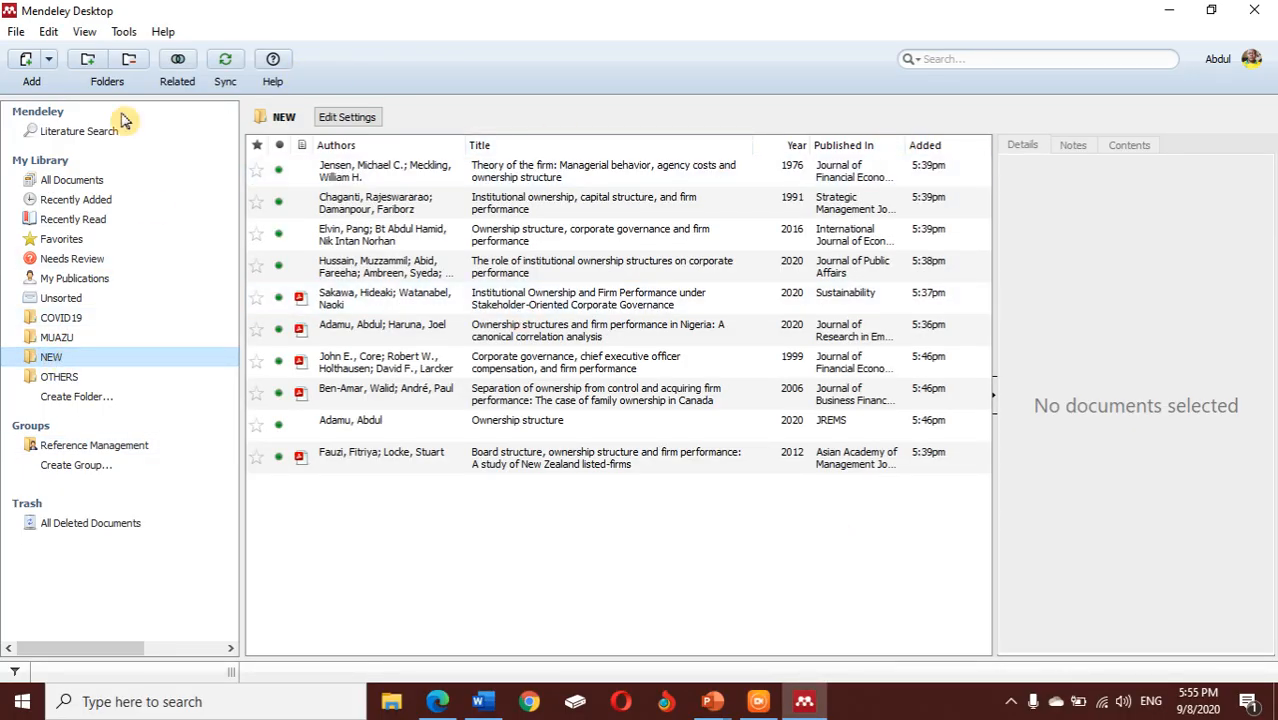
# Replace the literature search query with "research methodology" and run the search.
pyautogui.click(90, 133)
pyautogui.moveTo(472, 151); pyautogui.dragTo(262, 151)
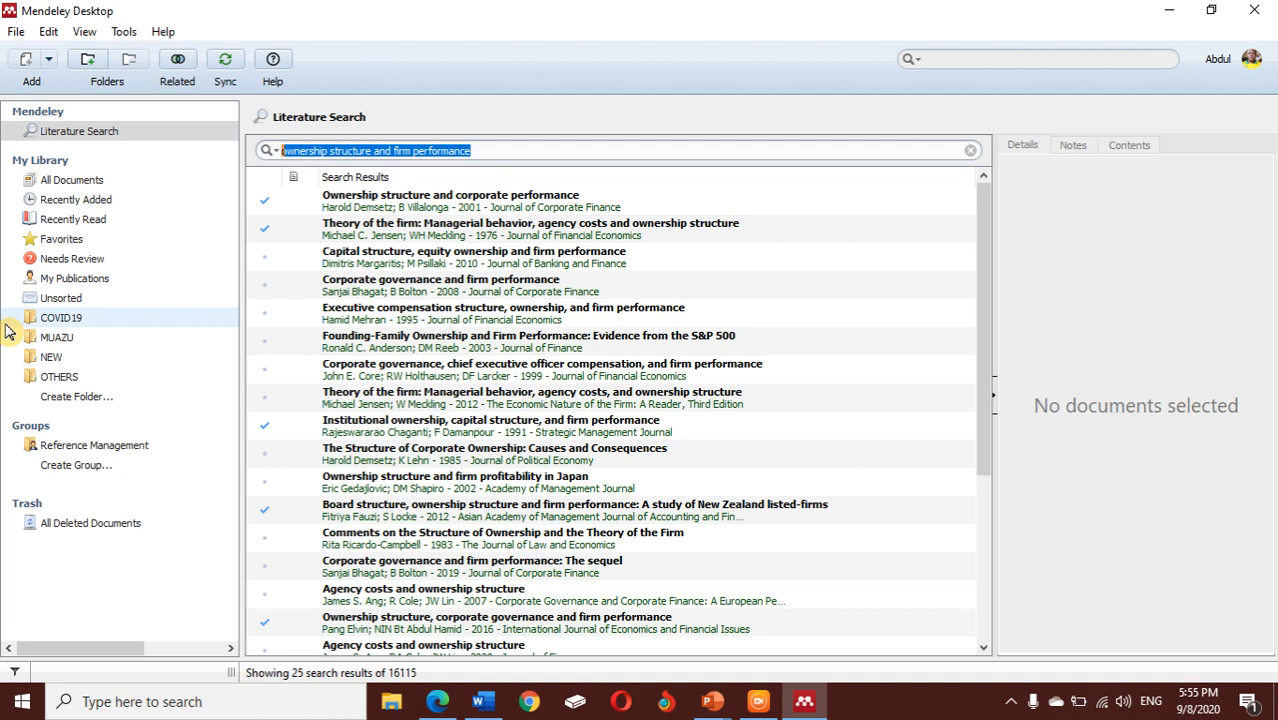
pyautogui.write('research methodolo')
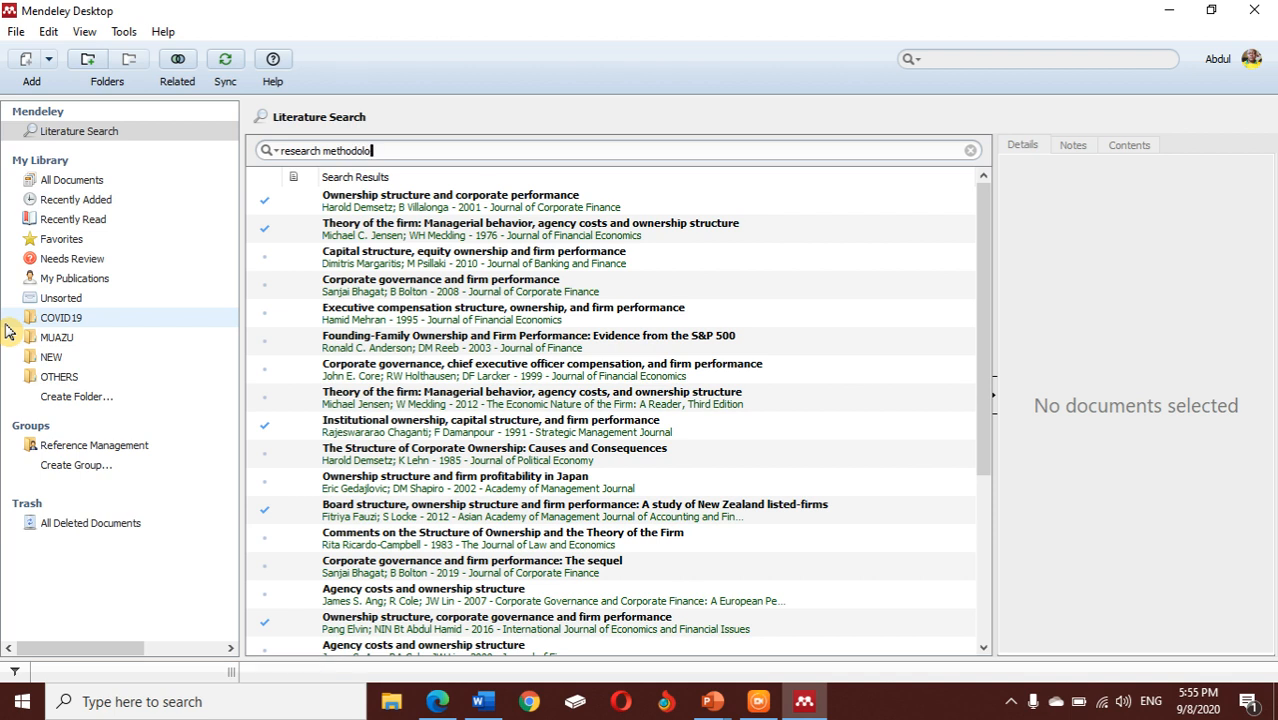
pyautogui.press('Return')
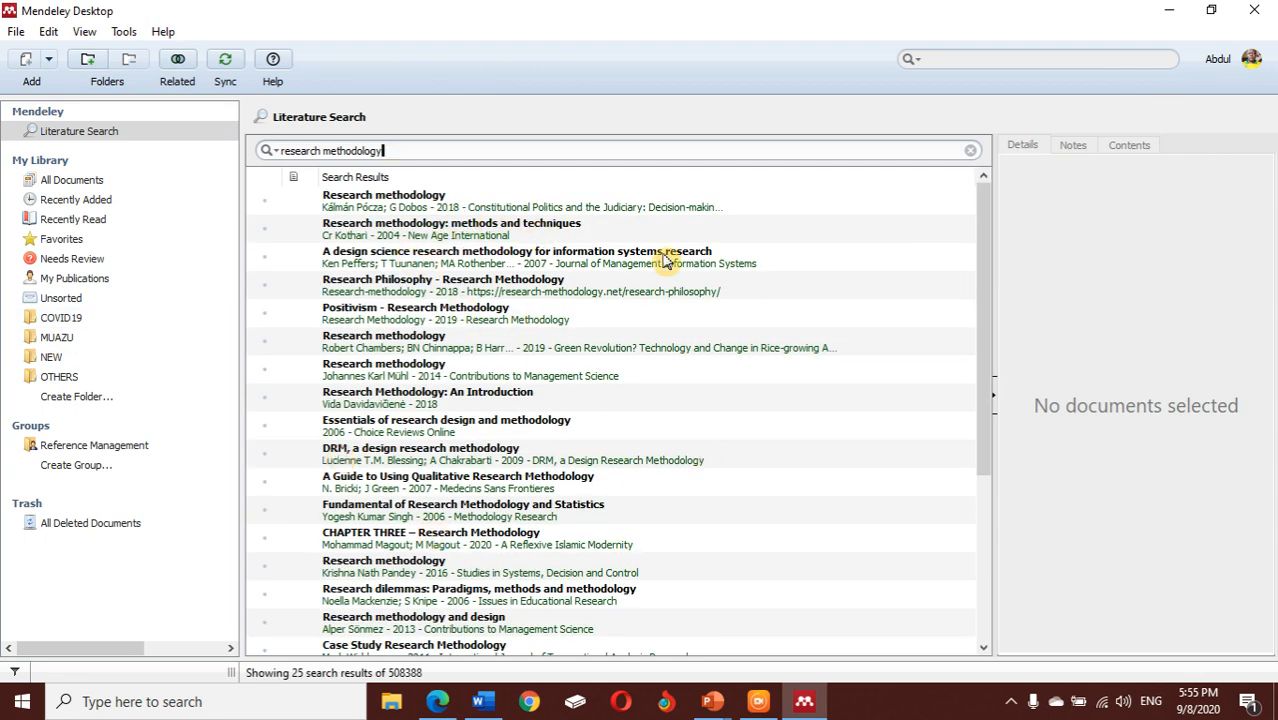
# Examine the type and publication details of several non-journal entries among the research methodology search results.
pyautogui.click(494, 243)
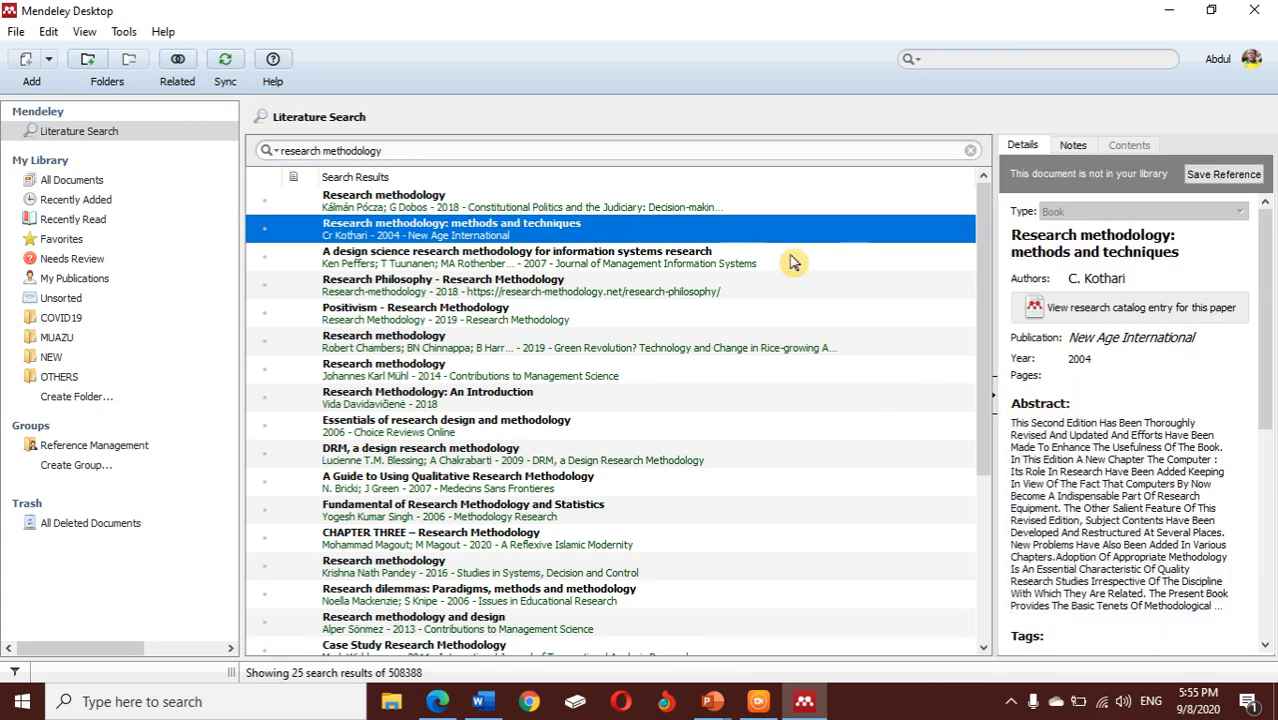
pyautogui.click(432, 318)
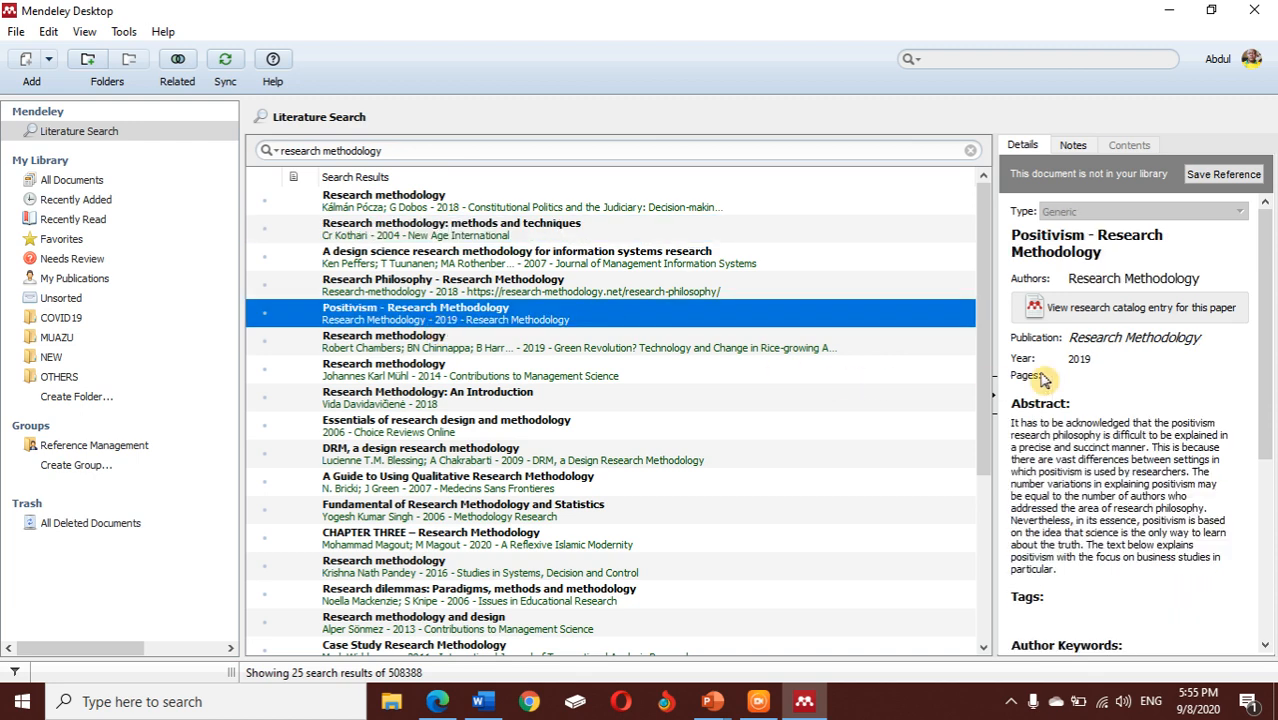
pyautogui.moveTo(1270, 300)
pyautogui.mouseDown()
pyautogui.moveTo(1272, 507)
pyautogui.moveTo(1262, 317)
pyautogui.mouseUp()
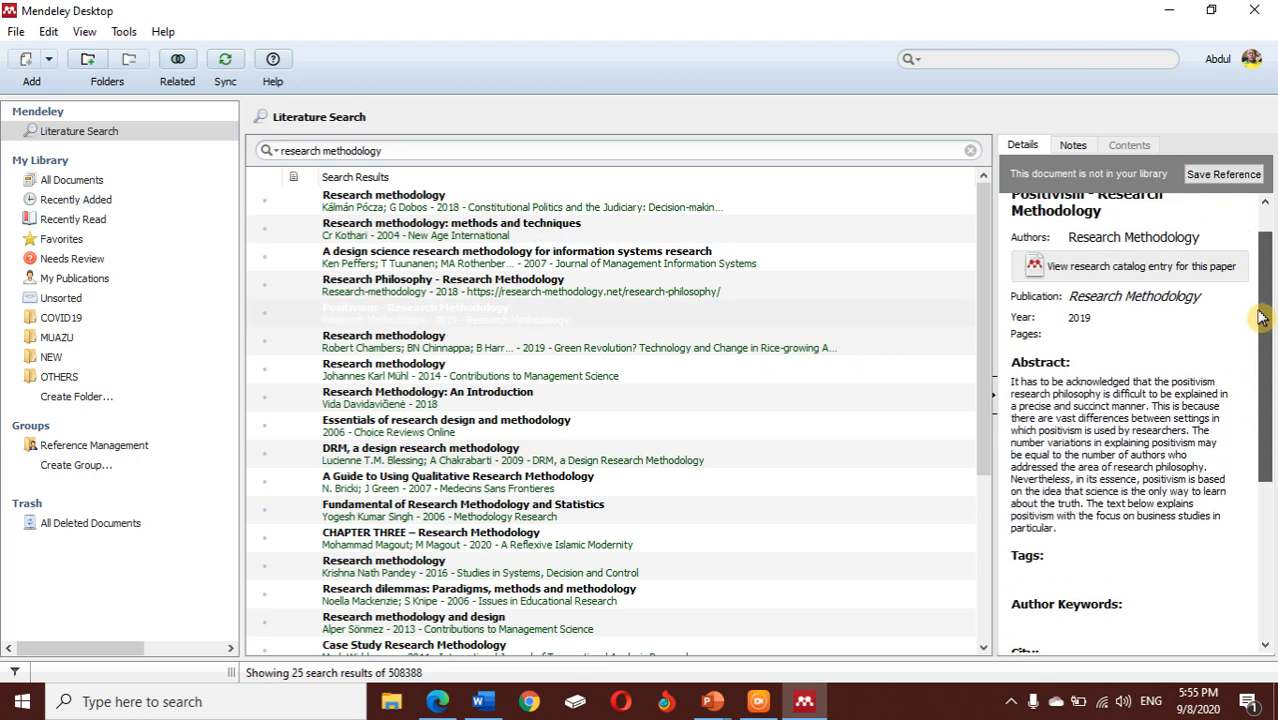
pyautogui.click(488, 382)
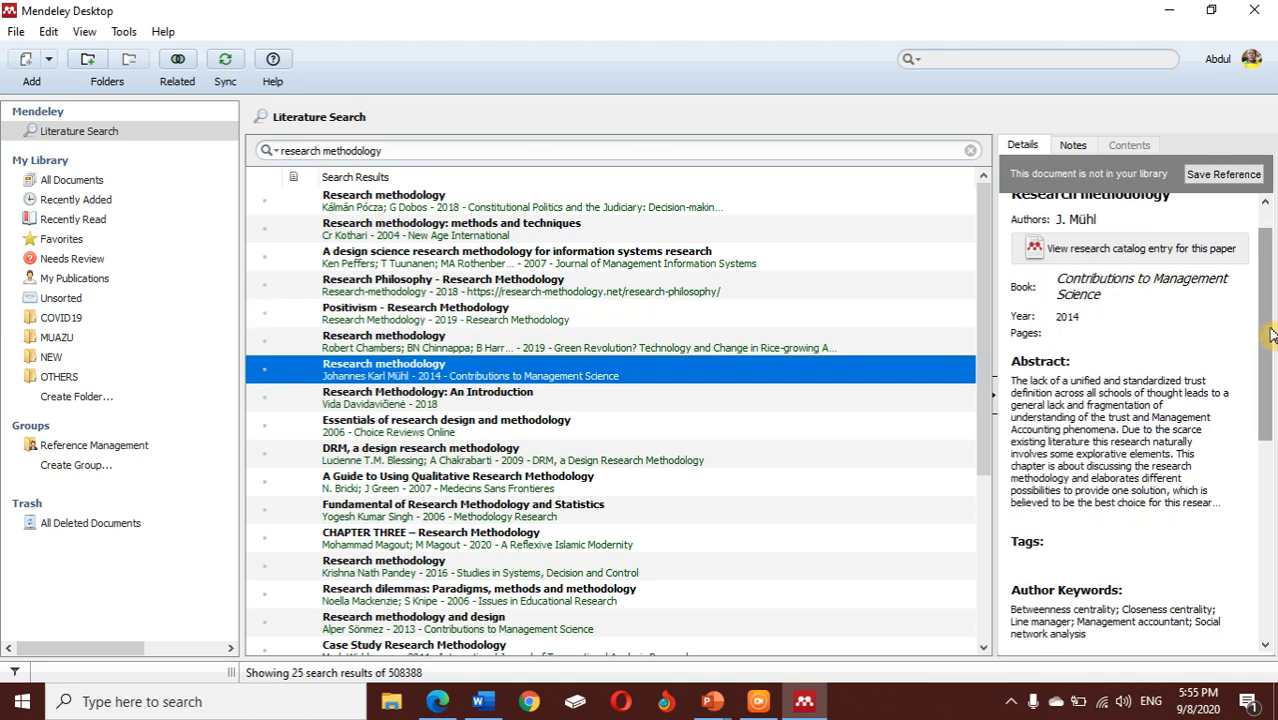
pyautogui.moveTo(1270, 330); pyautogui.dragTo(1265, 258)
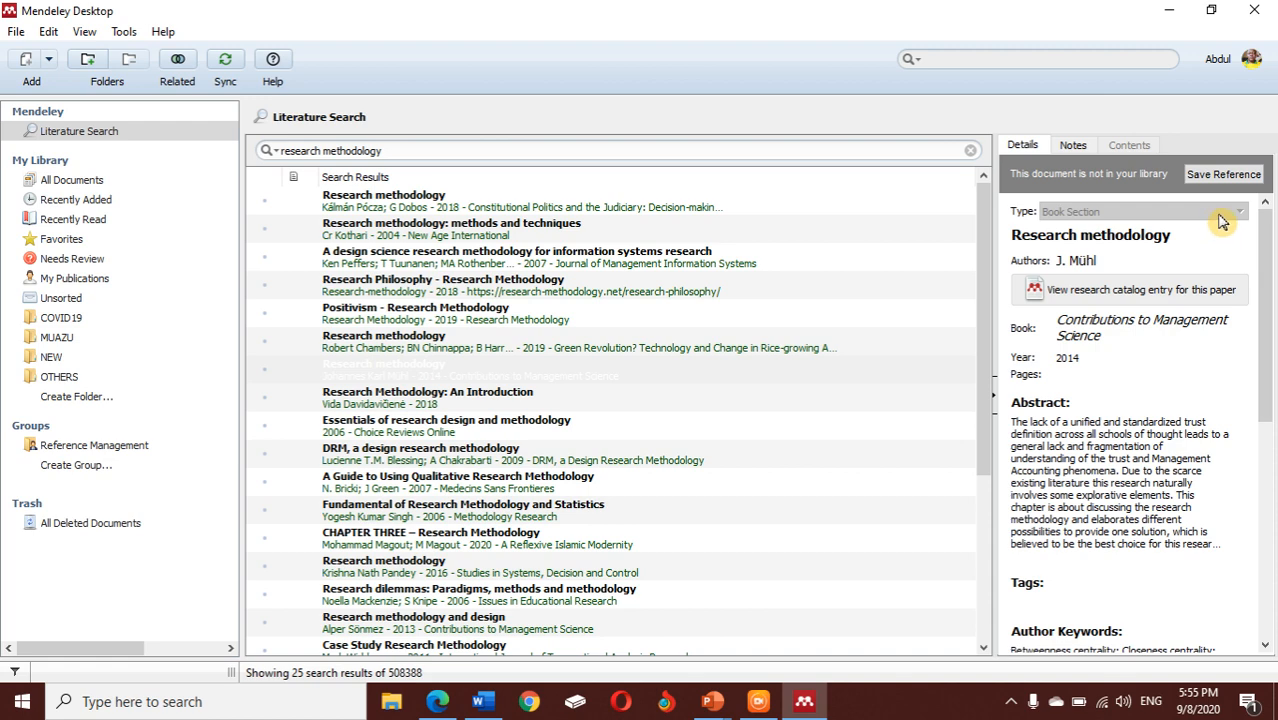
pyautogui.click(416, 283)
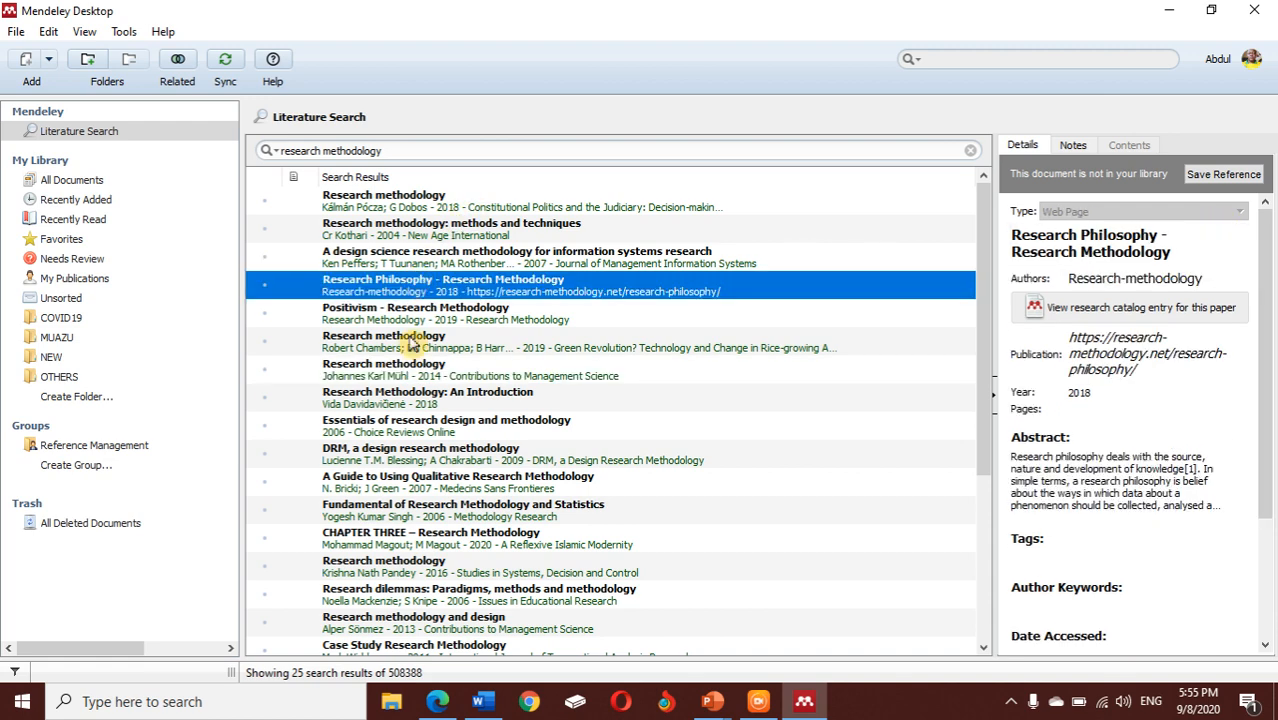
pyautogui.click(479, 349)
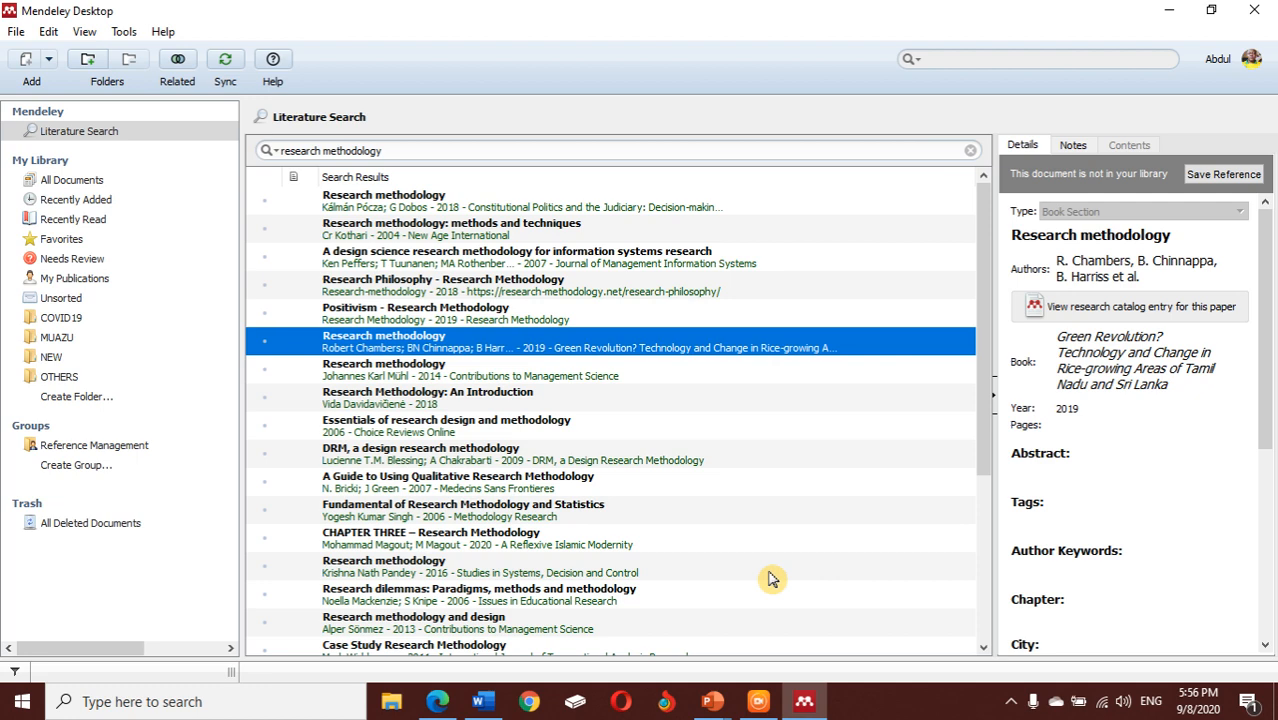
# Switch to the Word document, add "according to" below the second paragraph and cite "Institutional Ownership and Firm Performance under Stakeholder-Oriented Corporate Governance" after it.
pyautogui.click(479, 701)
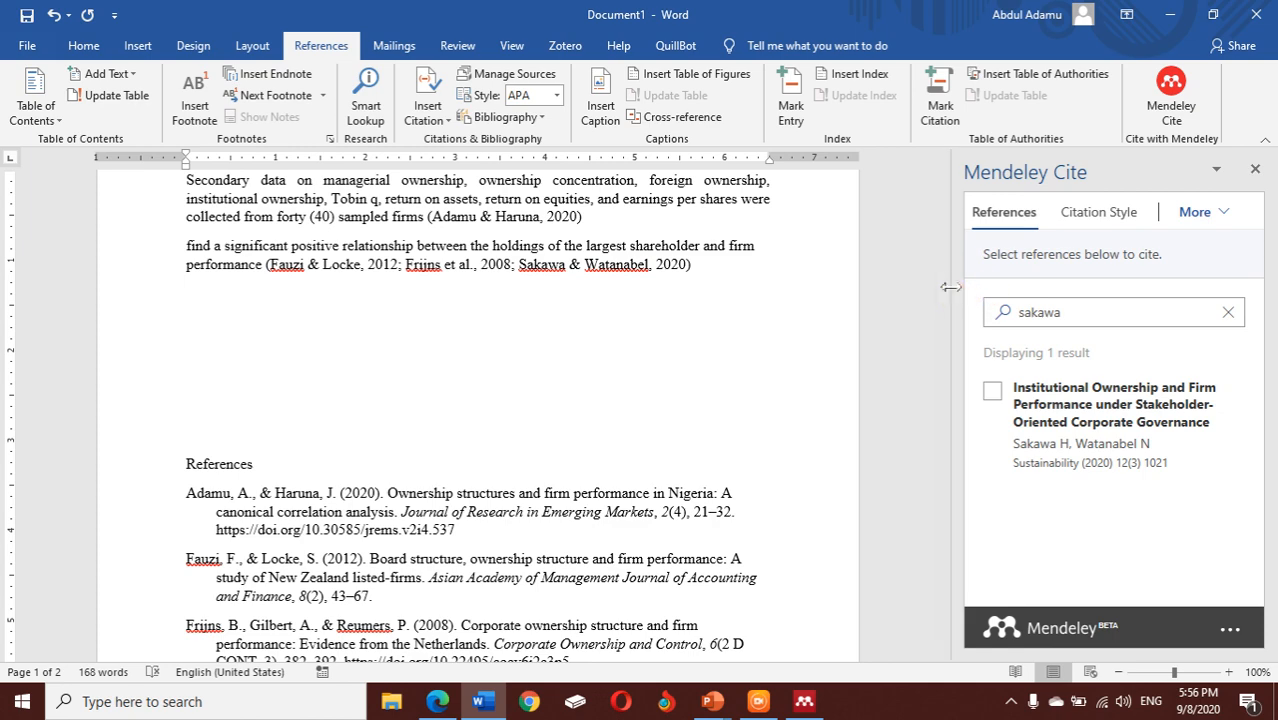
pyautogui.moveTo(950, 288); pyautogui.dragTo(950, 227)
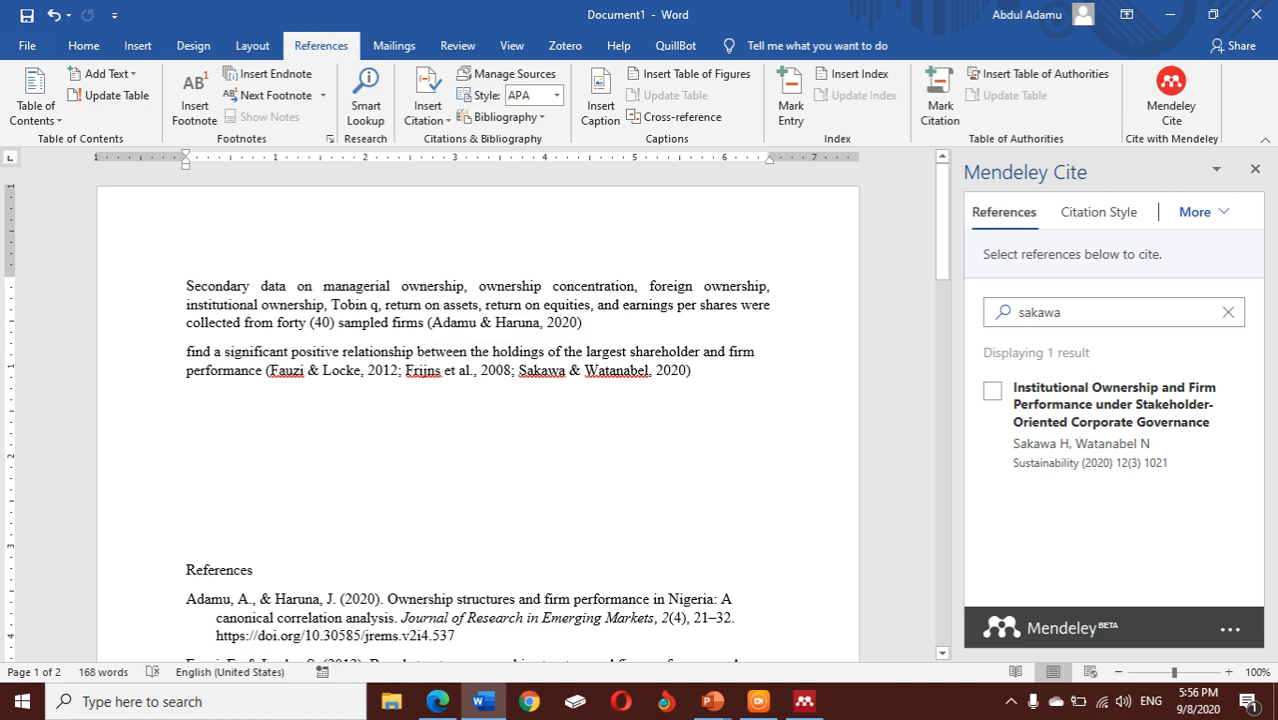
pyautogui.write('cco')
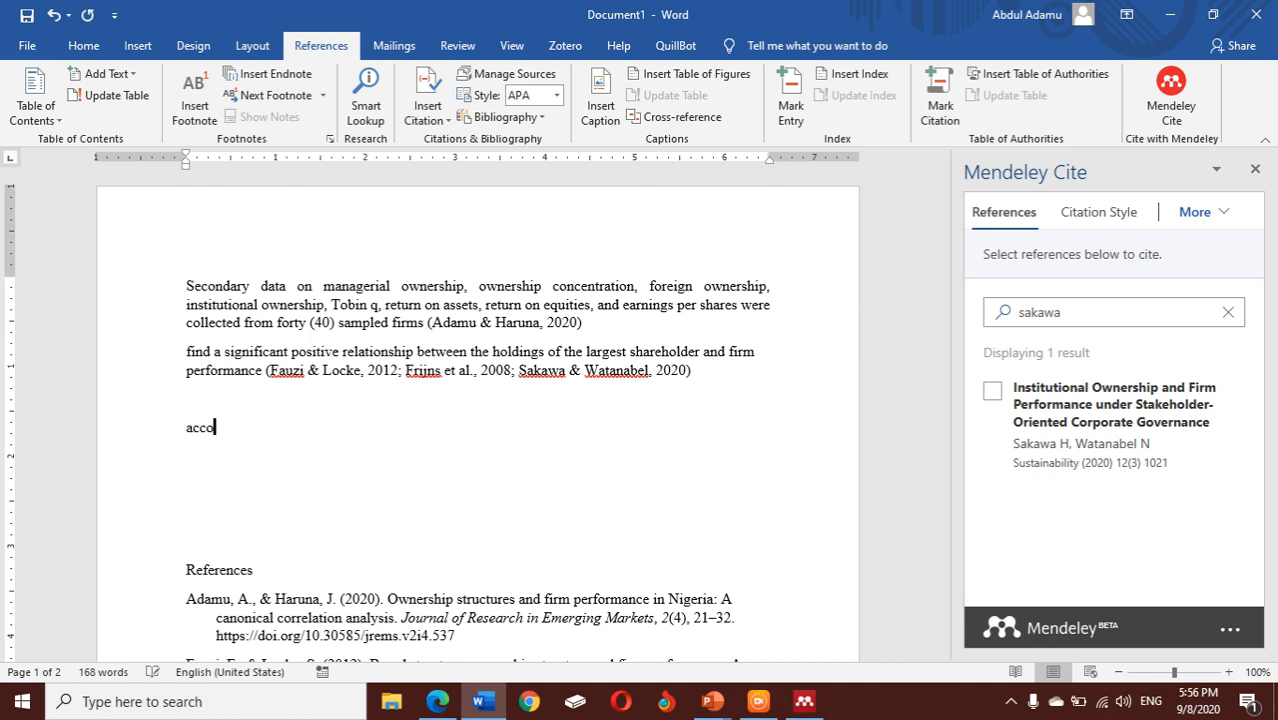
pyautogui.write('rding to')
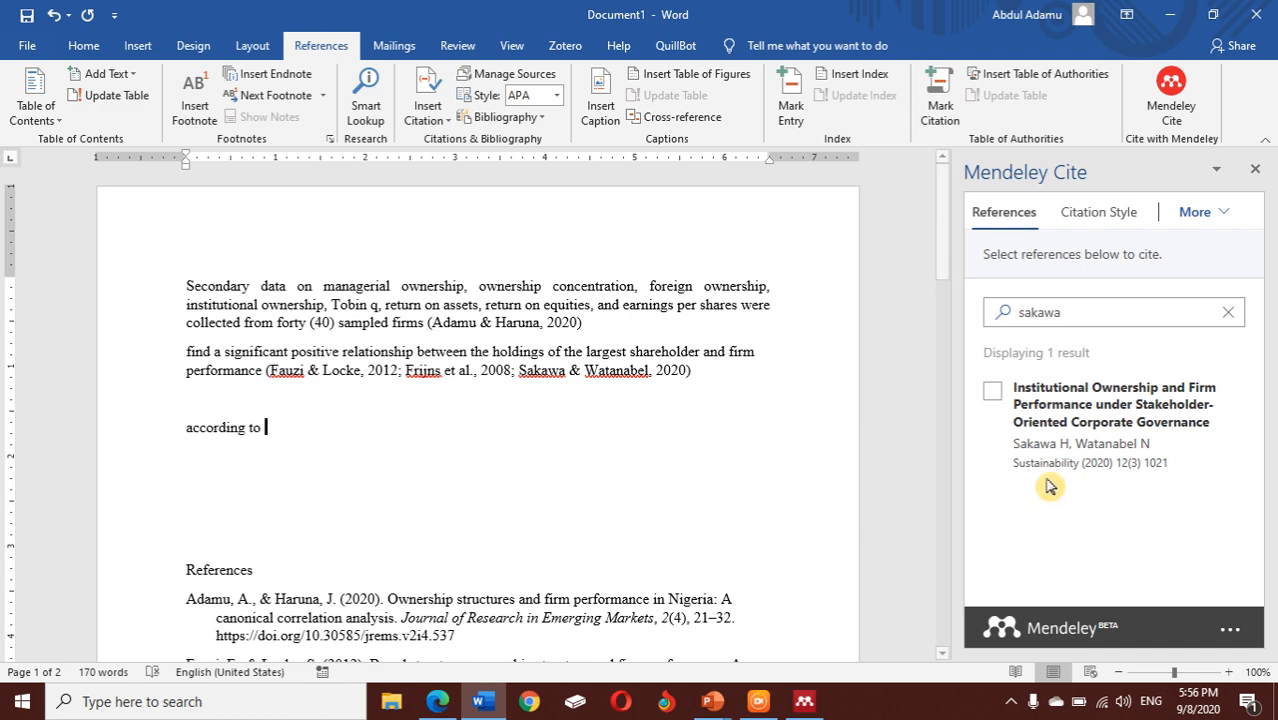
pyautogui.click(994, 396)
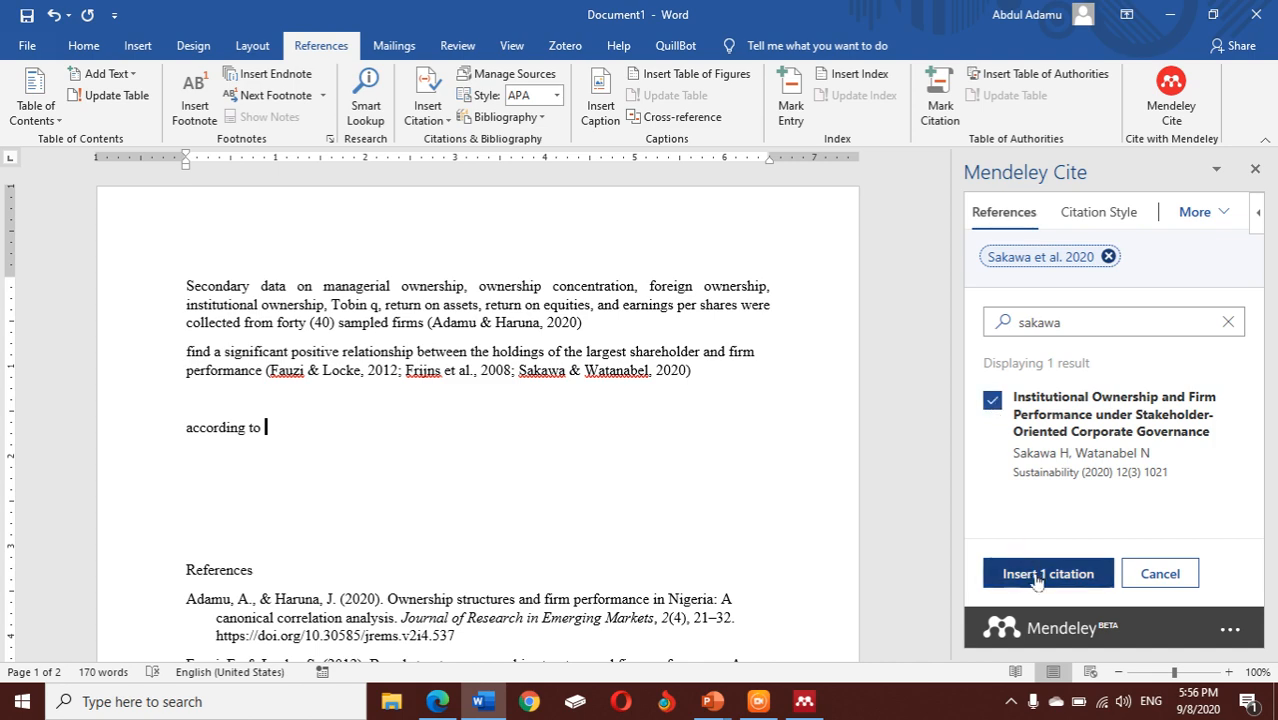
pyautogui.click(1048, 573)
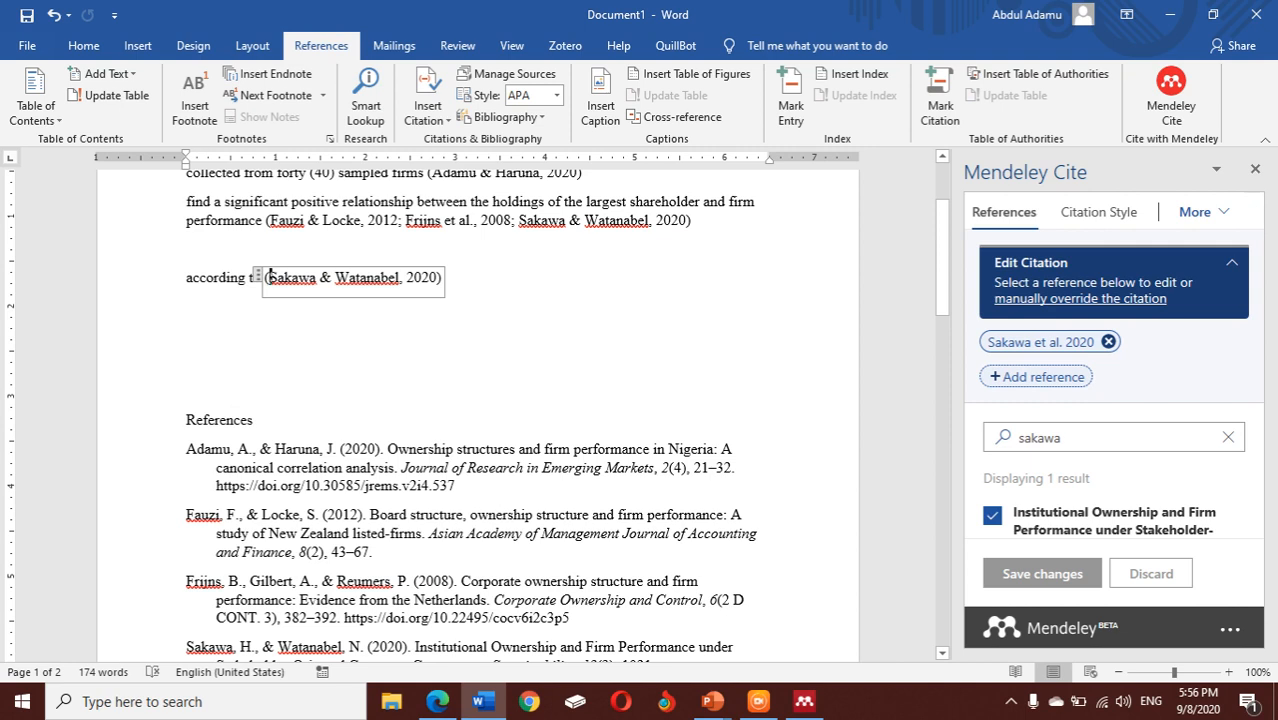
# Edit the citation after "according to" into narrative form, with only the year (2020) in parentheses and no comma.
pyautogui.press('BackSpace')
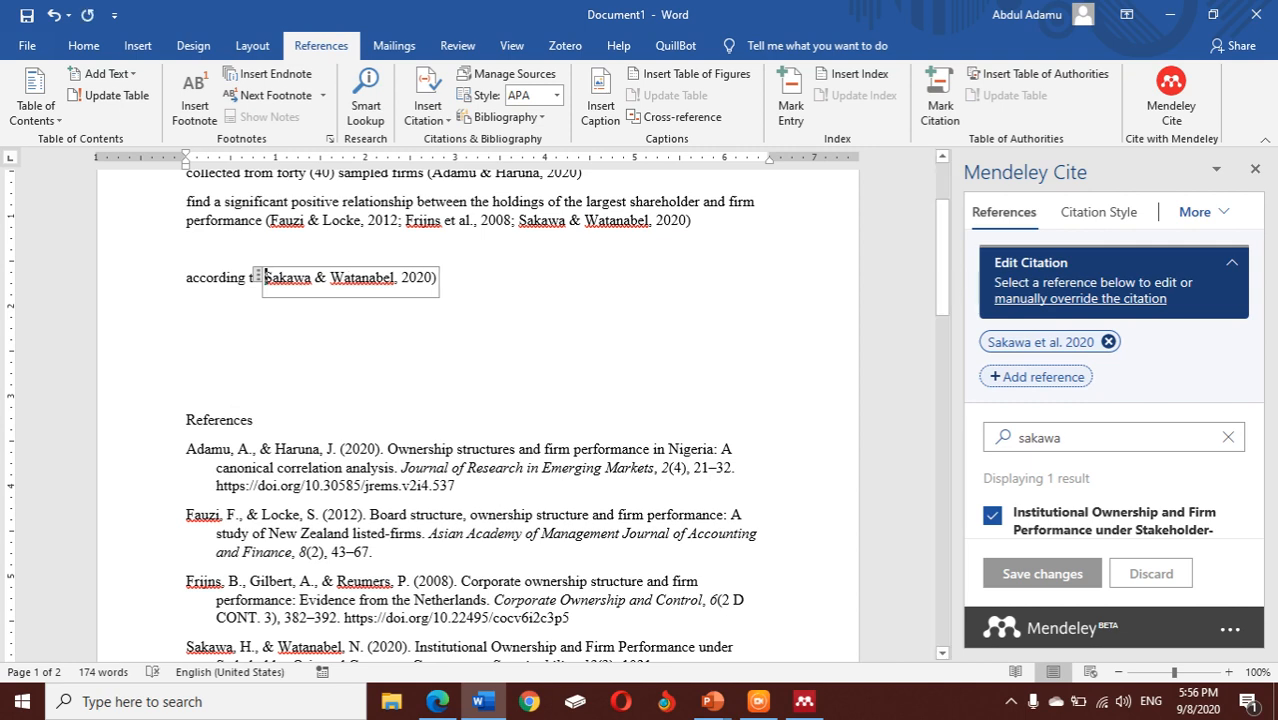
pyautogui.press('BackSpace')
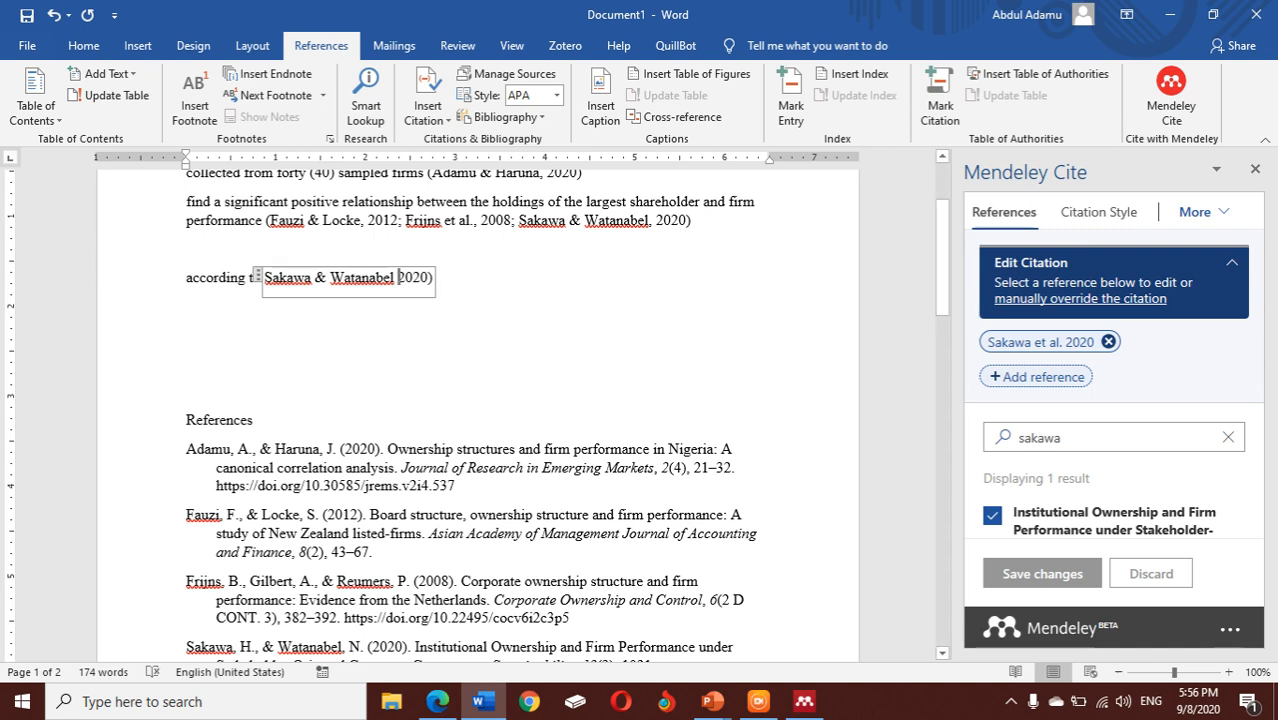
pyautogui.write('(')
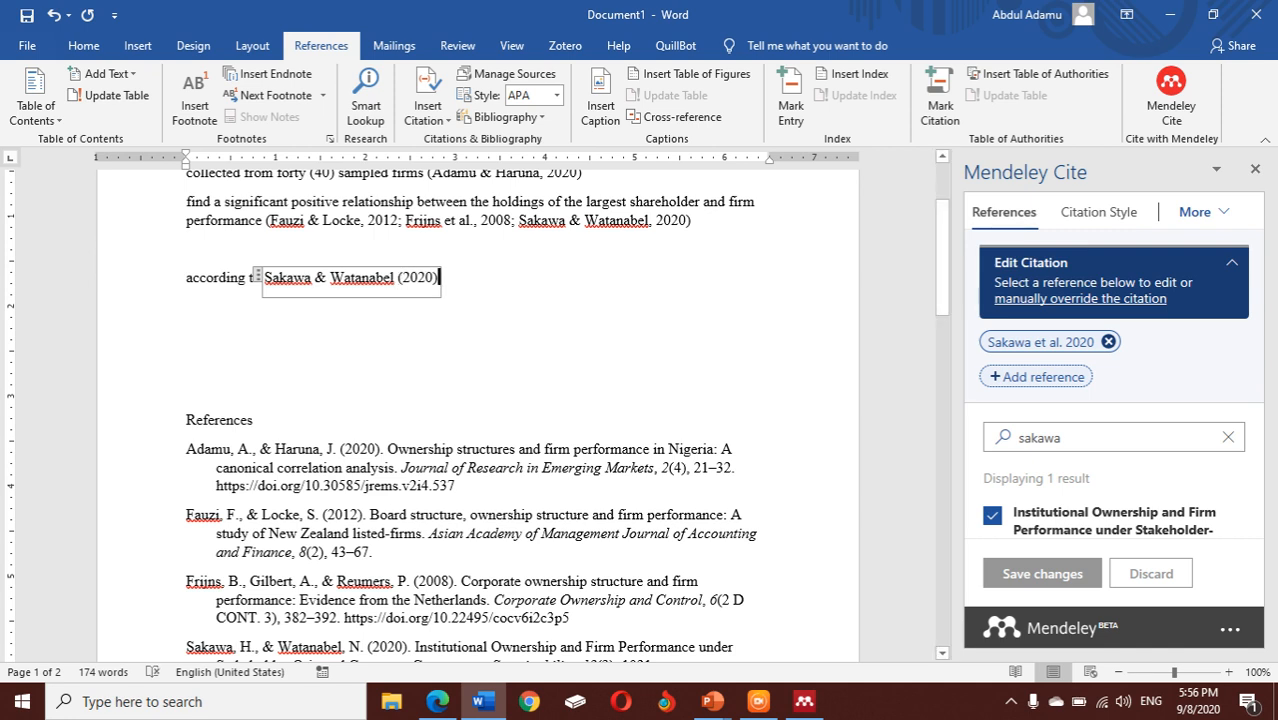
pyautogui.click(187, 333)
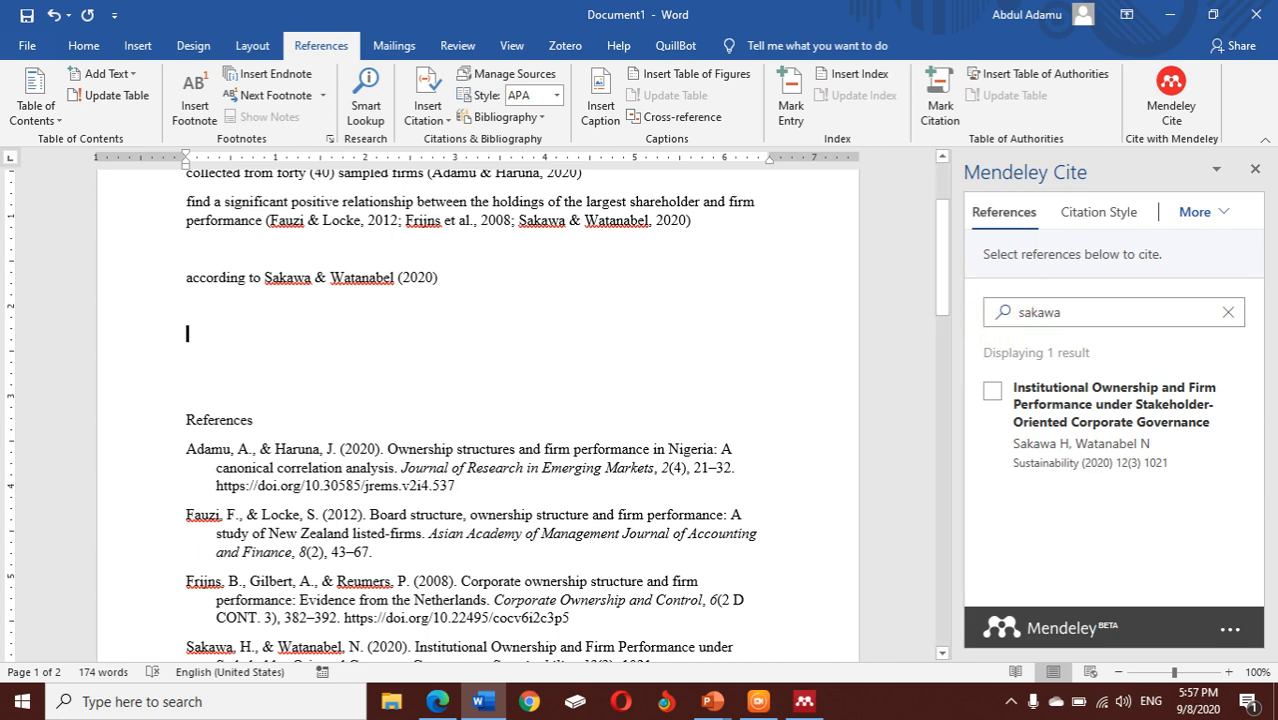
# Look up another source in the NEW folder of Mendeley Desktop and return to the Word document.
pyautogui.click(805, 702)
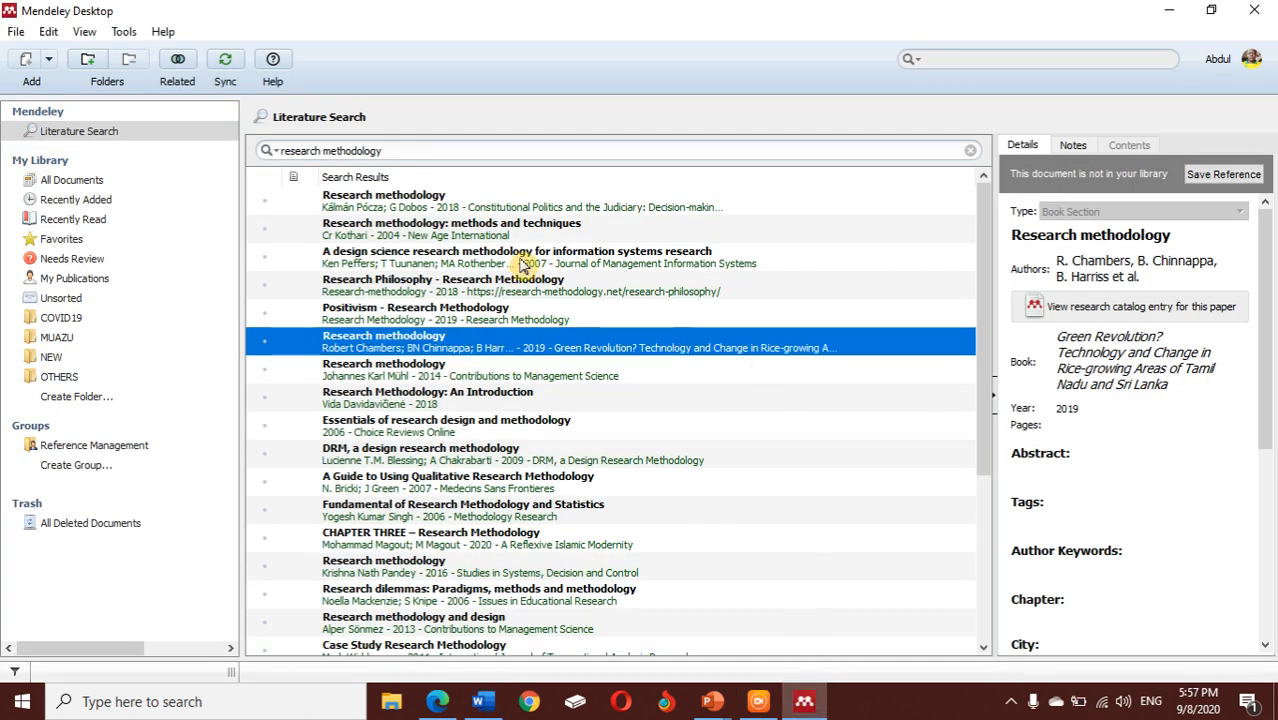
pyautogui.click(87, 356)
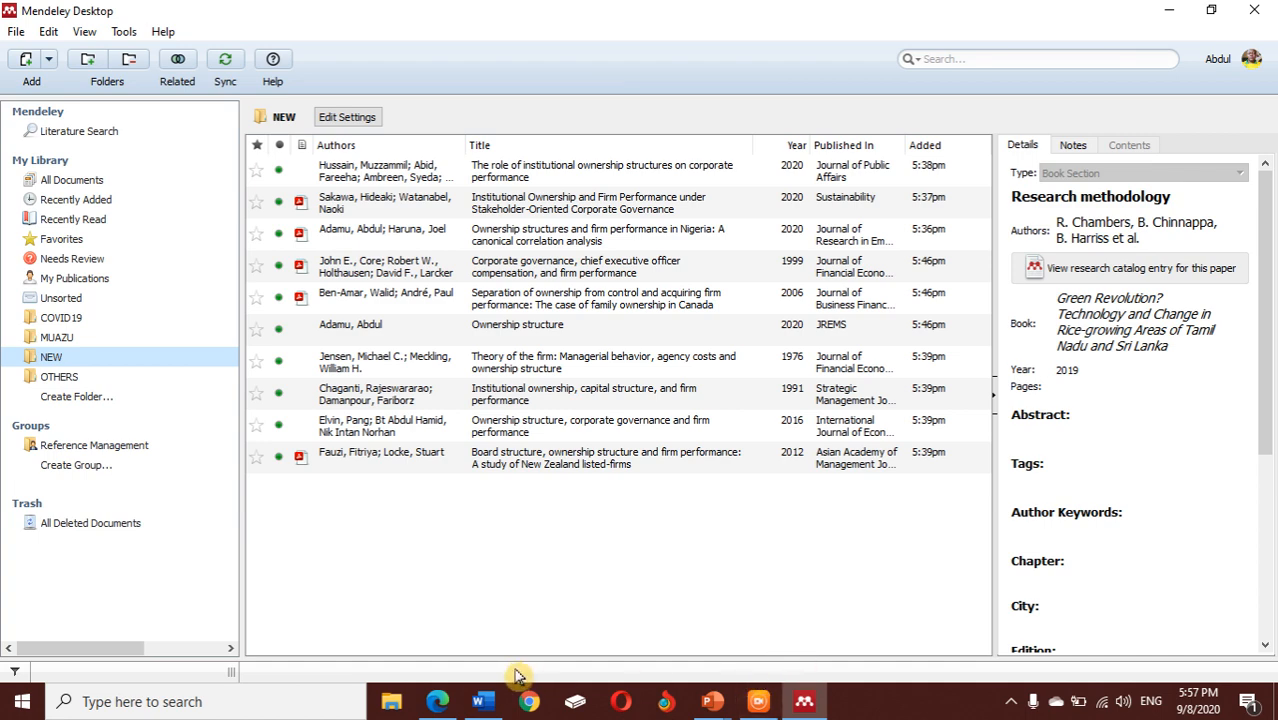
pyautogui.click(479, 701)
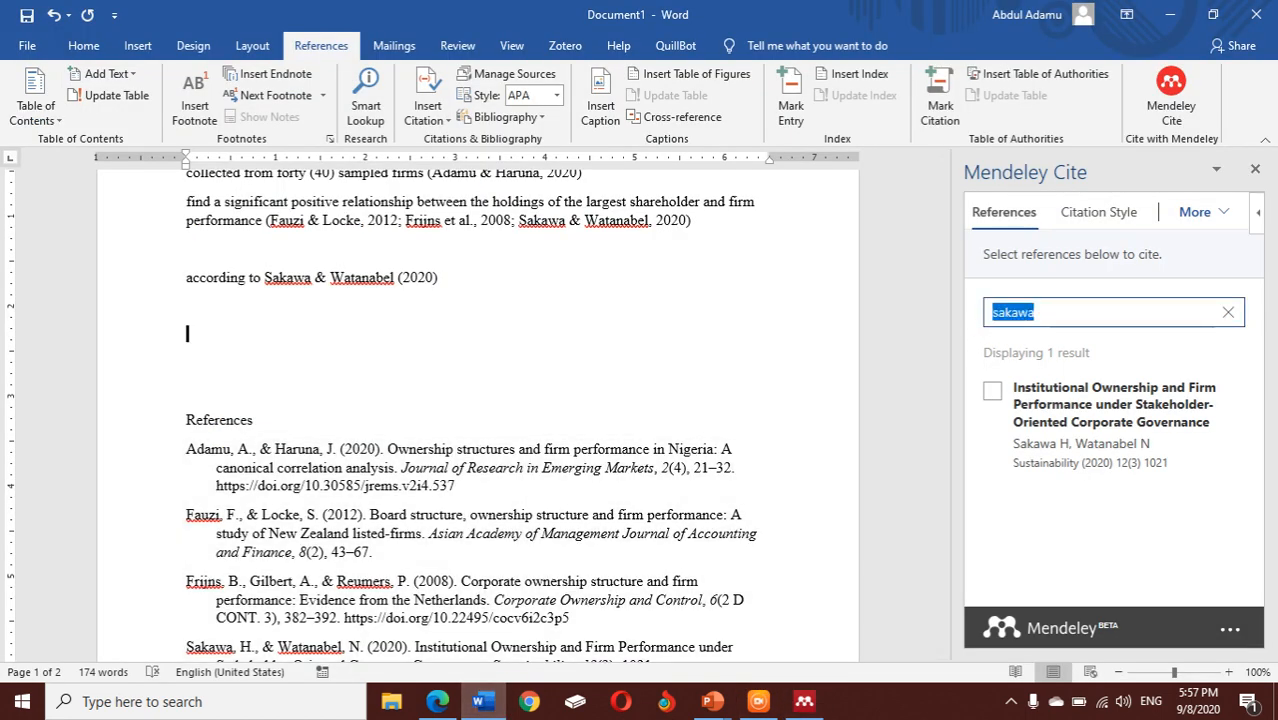
# Search the references by the co-author's first name and insert the citation for "Institutional ownership, capital structure, and firm performance" above the References heading.
pyautogui.press('BackSpace')
pyautogui.write('far')
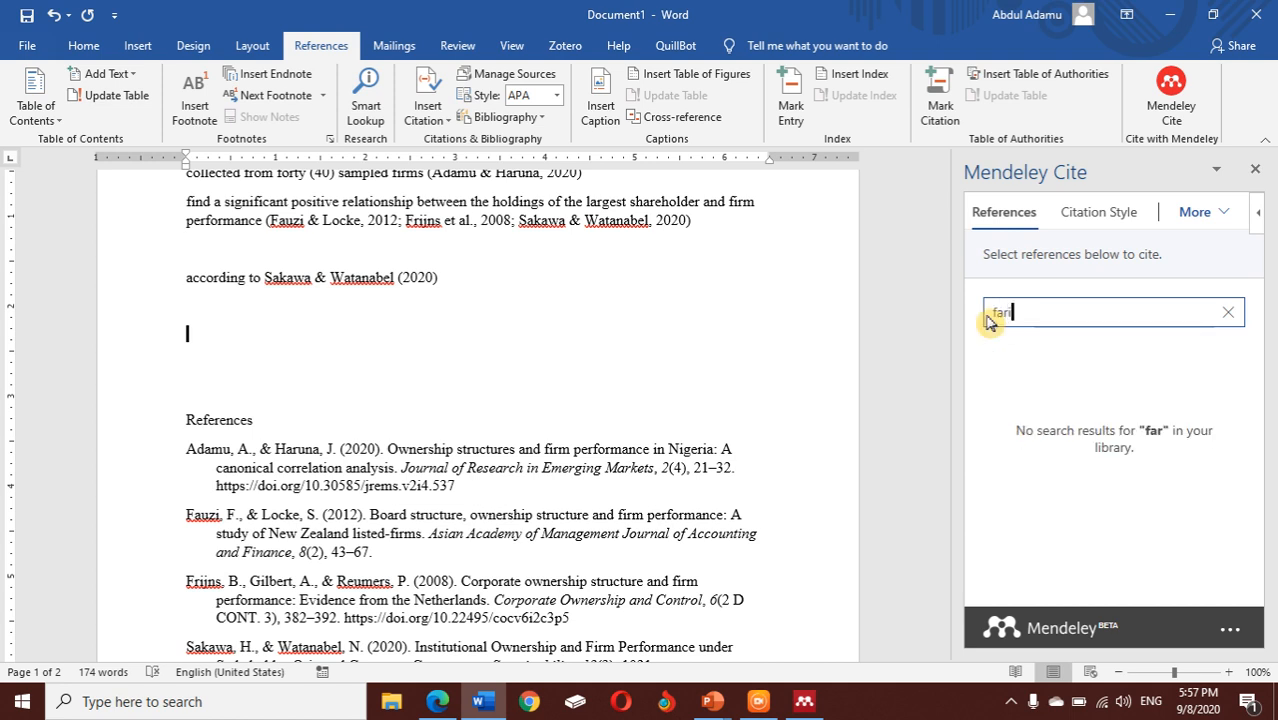
pyautogui.write('ibor')
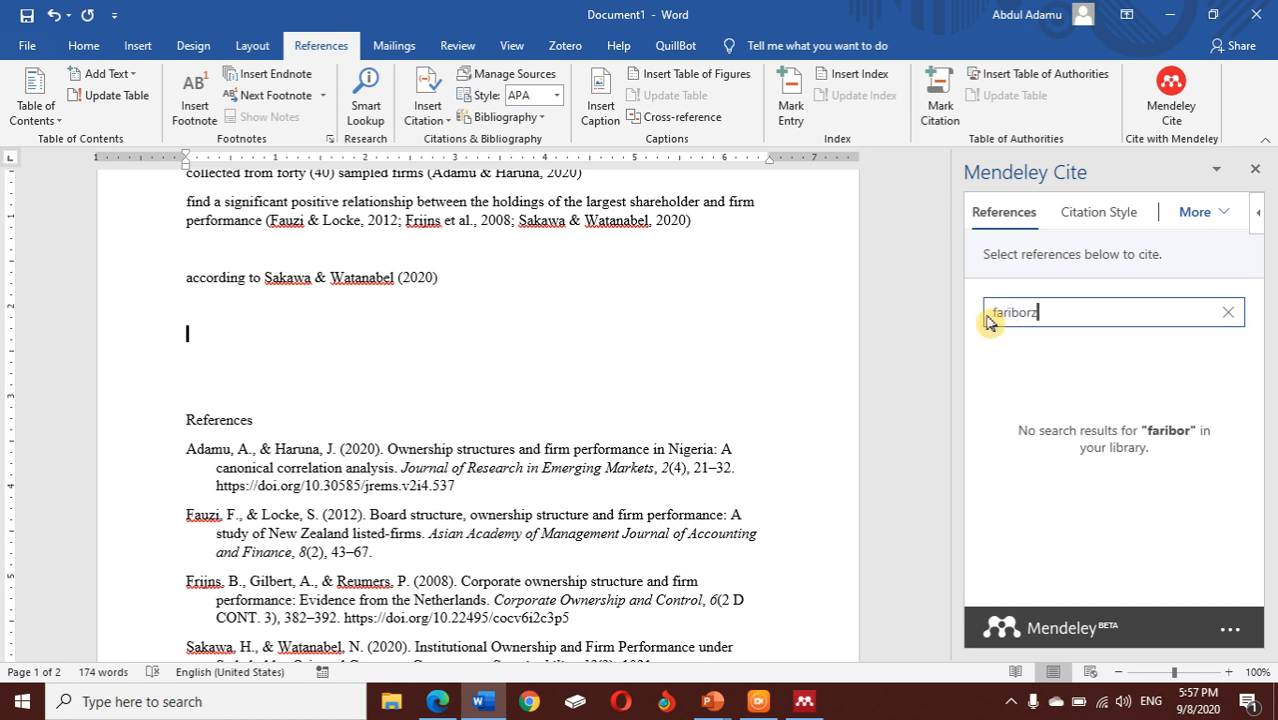
pyautogui.write('z')
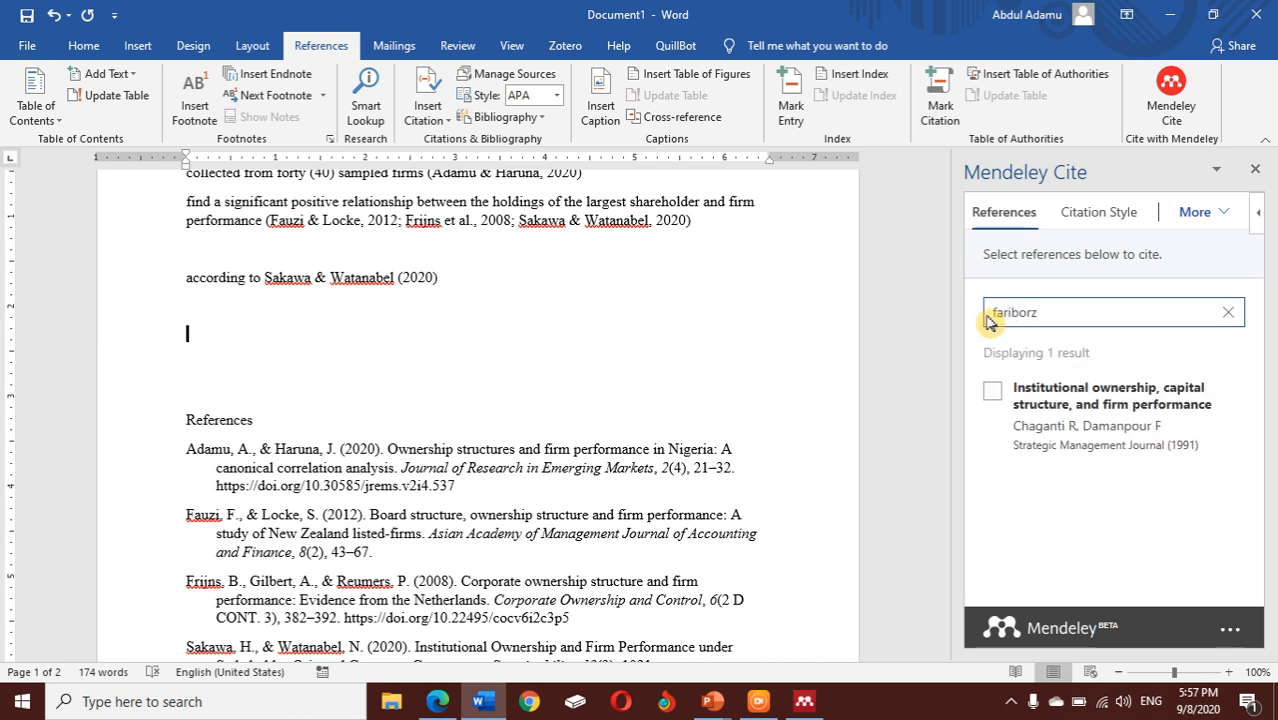
pyautogui.click(994, 395)
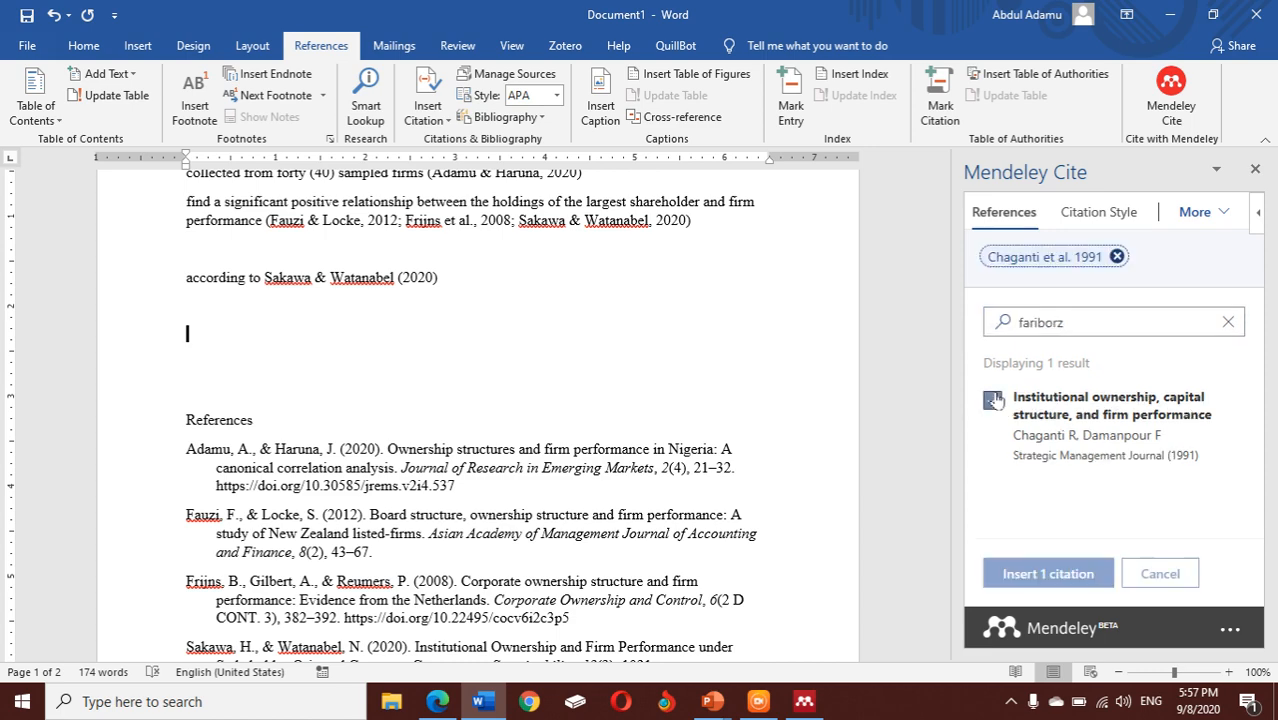
pyautogui.click(1019, 574)
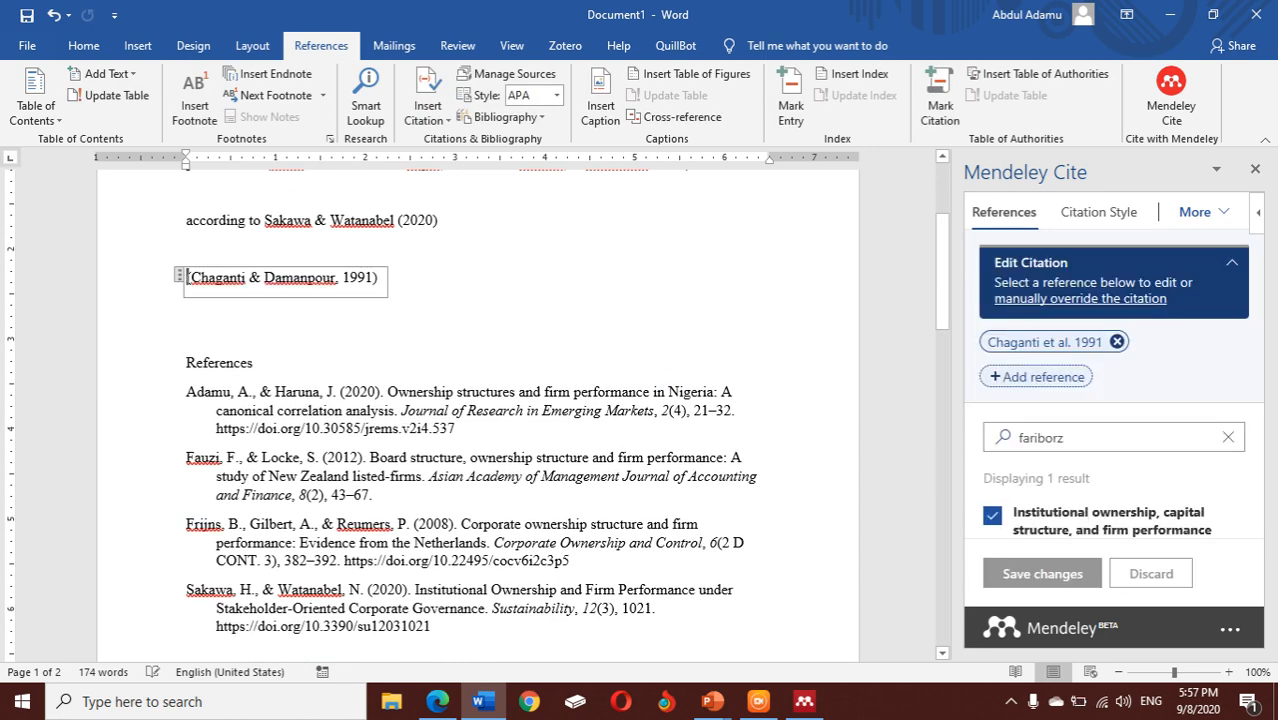
# Add "opined that" after the new citation and reformat it as narrative, with only the year (1991) in parentheses.
pyautogui.write('opined ')
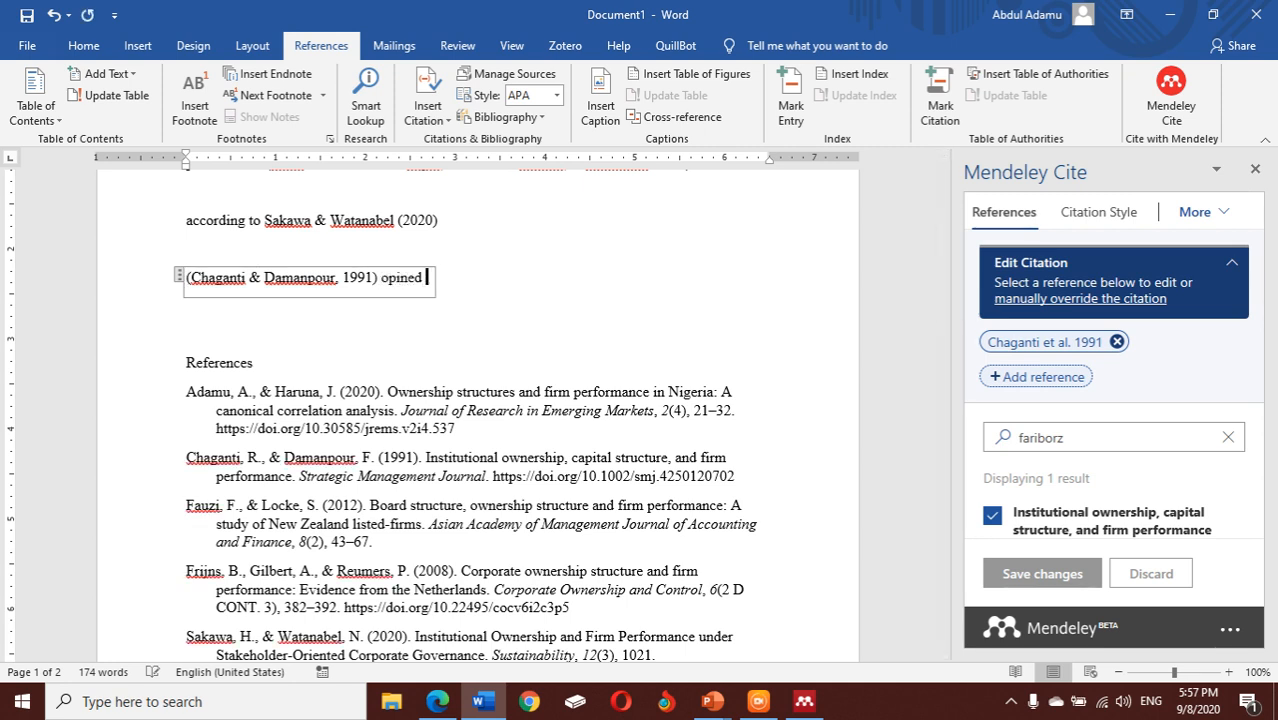
pyautogui.write('that')
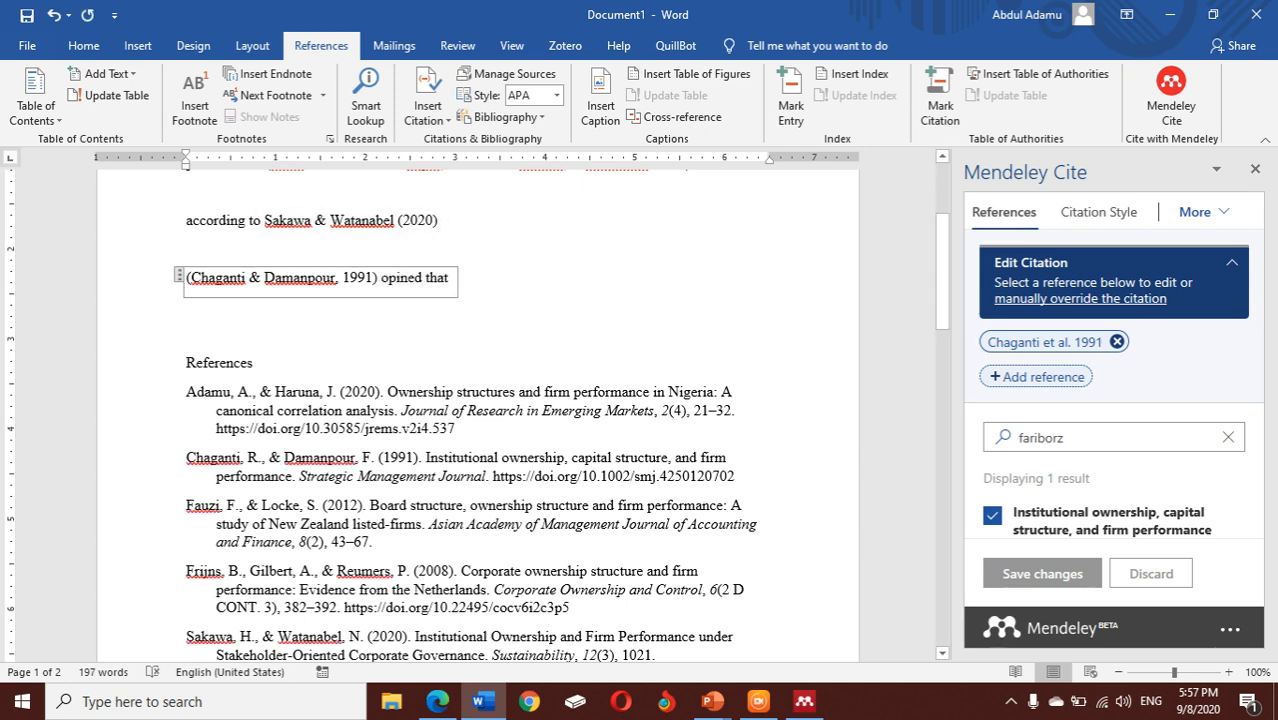
pyautogui.press('BackSpace')
pyautogui.write('(')
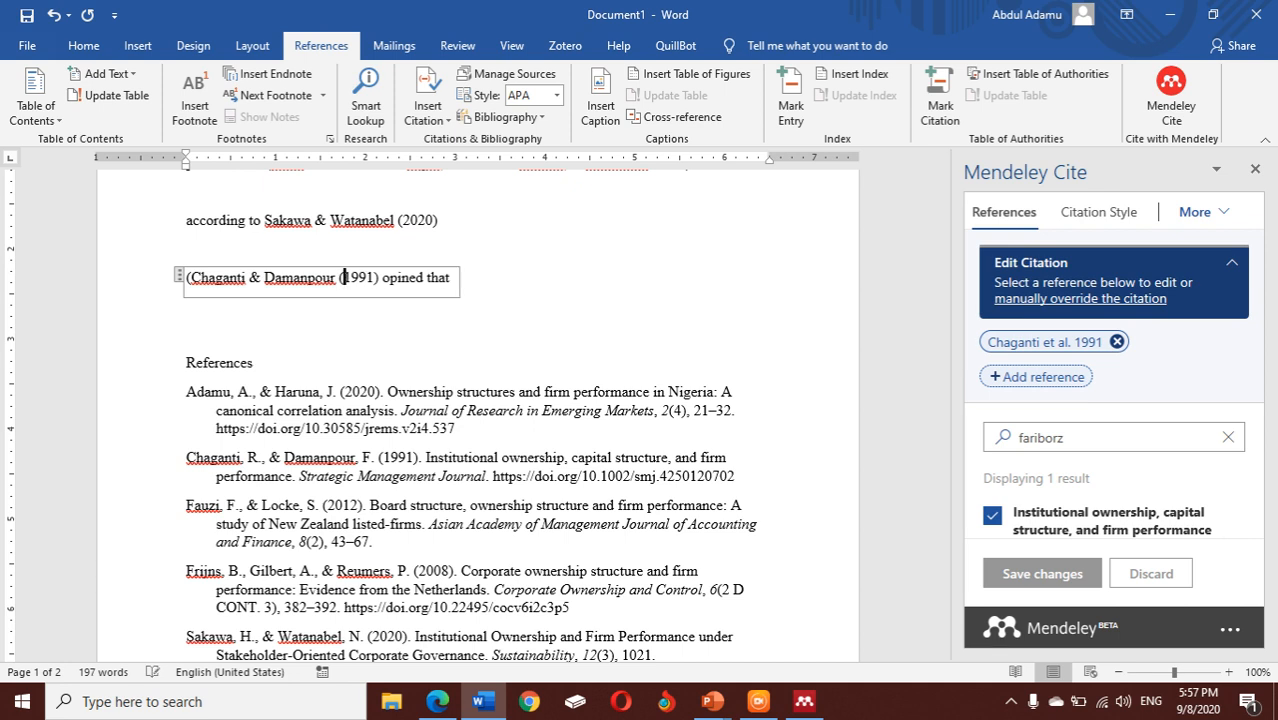
pyautogui.click(191, 277)
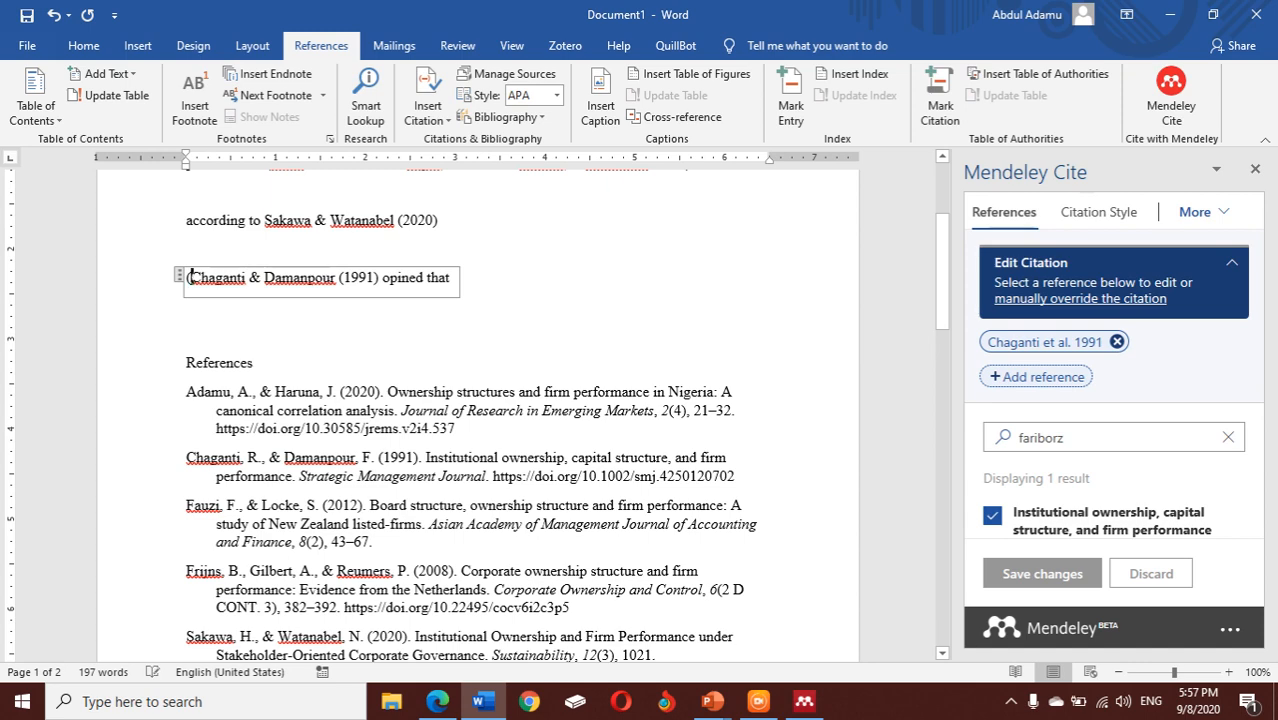
pyautogui.press('BackSpace')
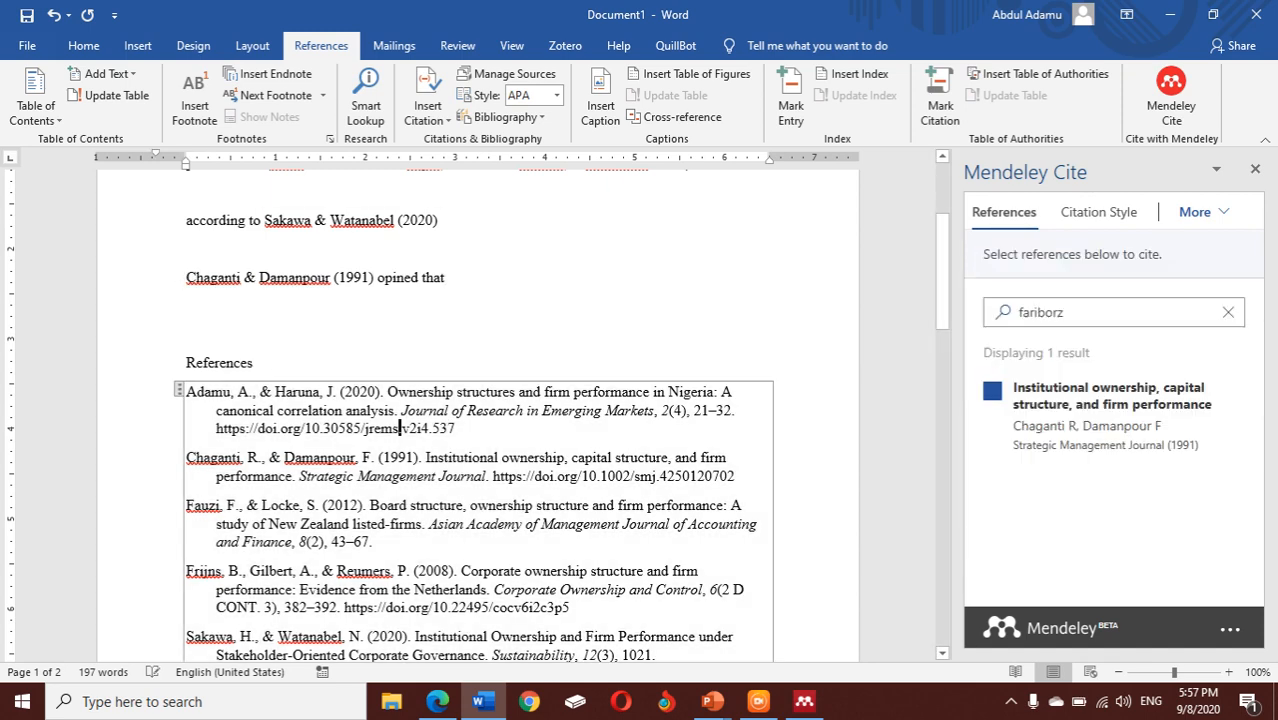
# Look through the reference list for the newly cited 1991 source and compare it with the in-text citations above.
pyautogui.press('Down')
pyautogui.press('Down')
pyautogui.press('Up')
pyautogui.press('Up')
pyautogui.press('Up')
pyautogui.press('Up')
pyautogui.press('Up')
pyautogui.press('Up')
pyautogui.press('Up')
pyautogui.press('Up')
pyautogui.press('Up')
pyautogui.press('Up')
pyautogui.press('Up')
pyautogui.press('Up')
pyautogui.press('Up')
pyautogui.press('Up')
pyautogui.press('Up')
pyautogui.press('Up')
pyautogui.press('Up')
pyautogui.press('Up')
pyautogui.press('Up')
pyautogui.press('Up')
pyautogui.press('Up')
pyautogui.press('Up')
pyautogui.press('Up')
pyautogui.press('Up')
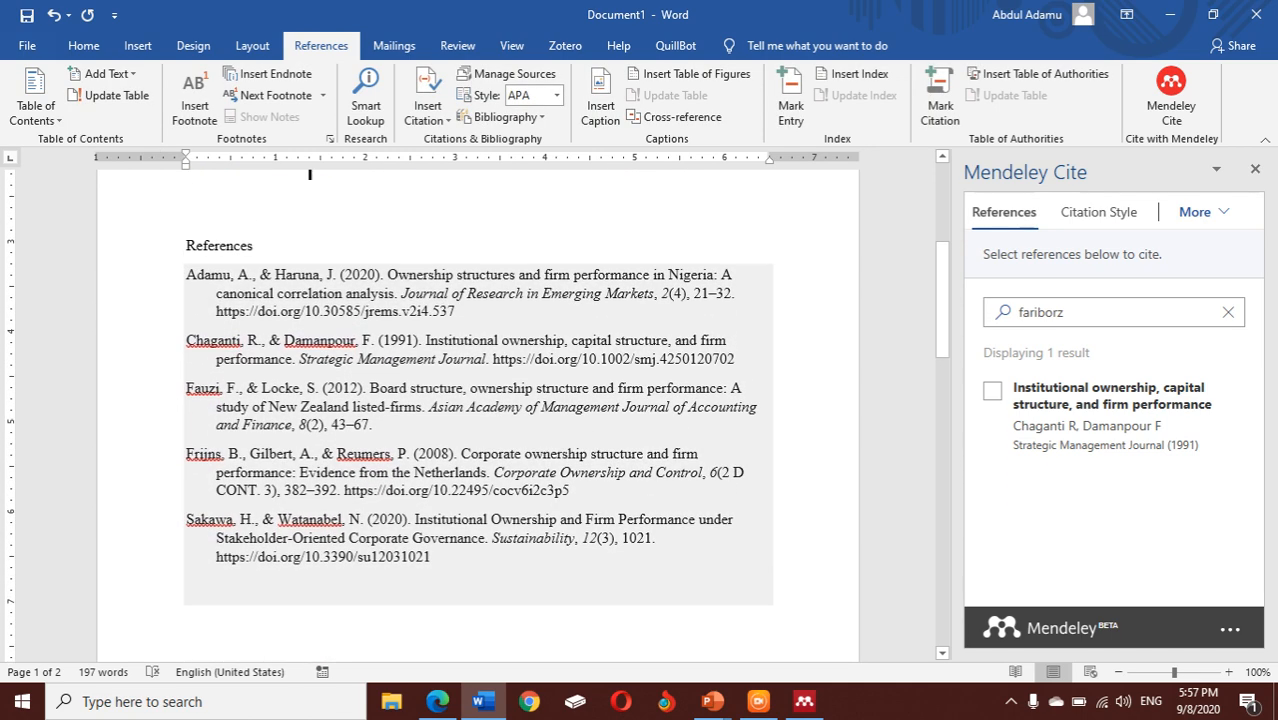
# Try to insert a bibliography from within the 2020 narrative citation, and dismiss the resulting notice.
pyautogui.click(1213, 213)
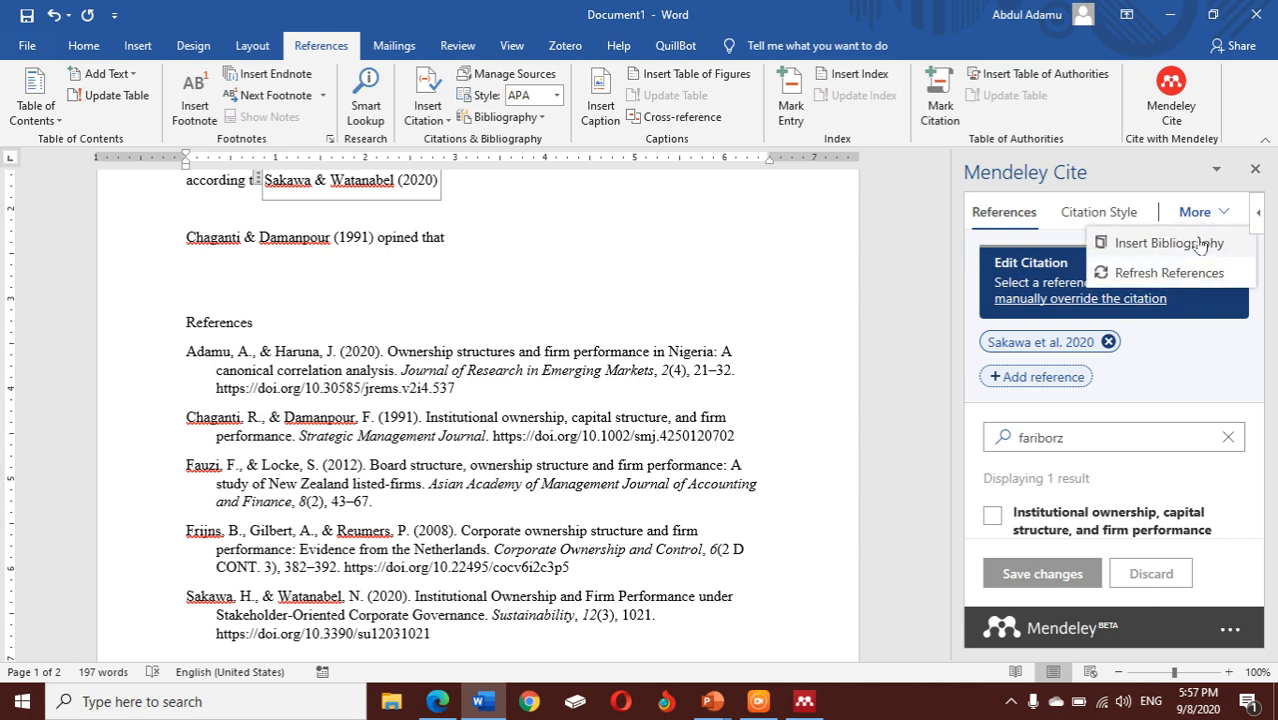
pyautogui.click(1198, 244)
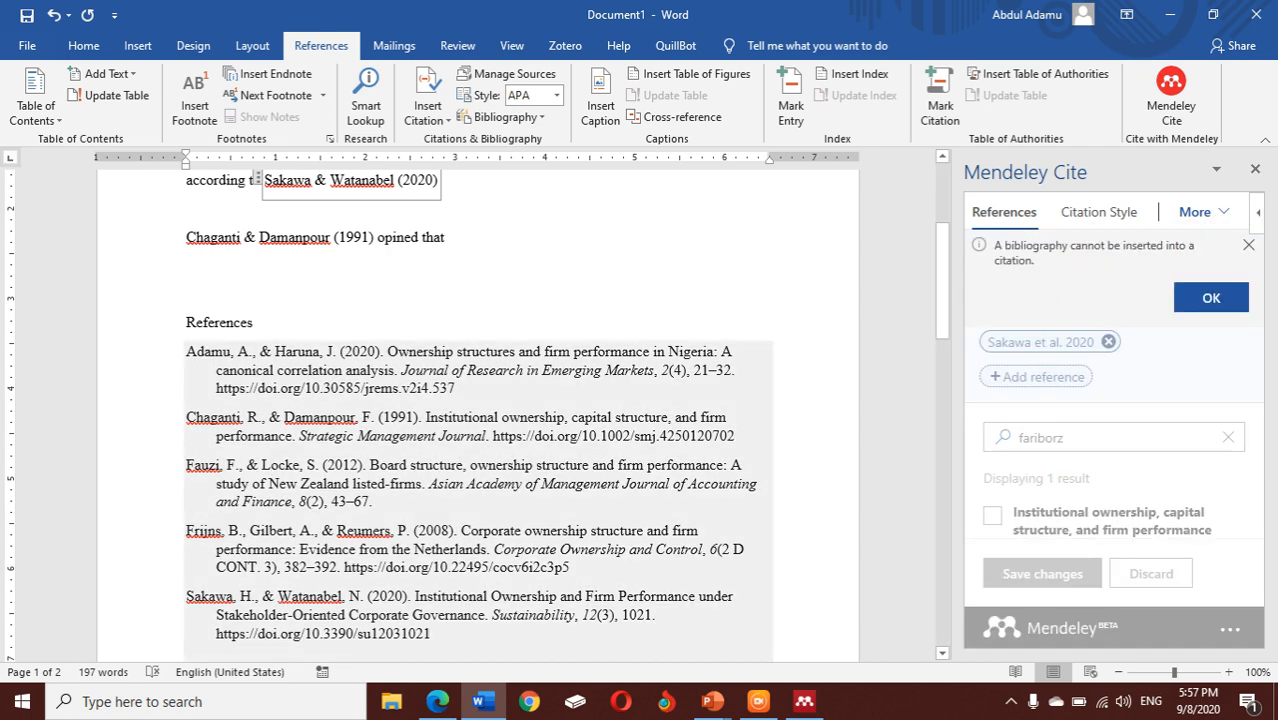
pyautogui.click(1207, 300)
pyautogui.click(259, 322)
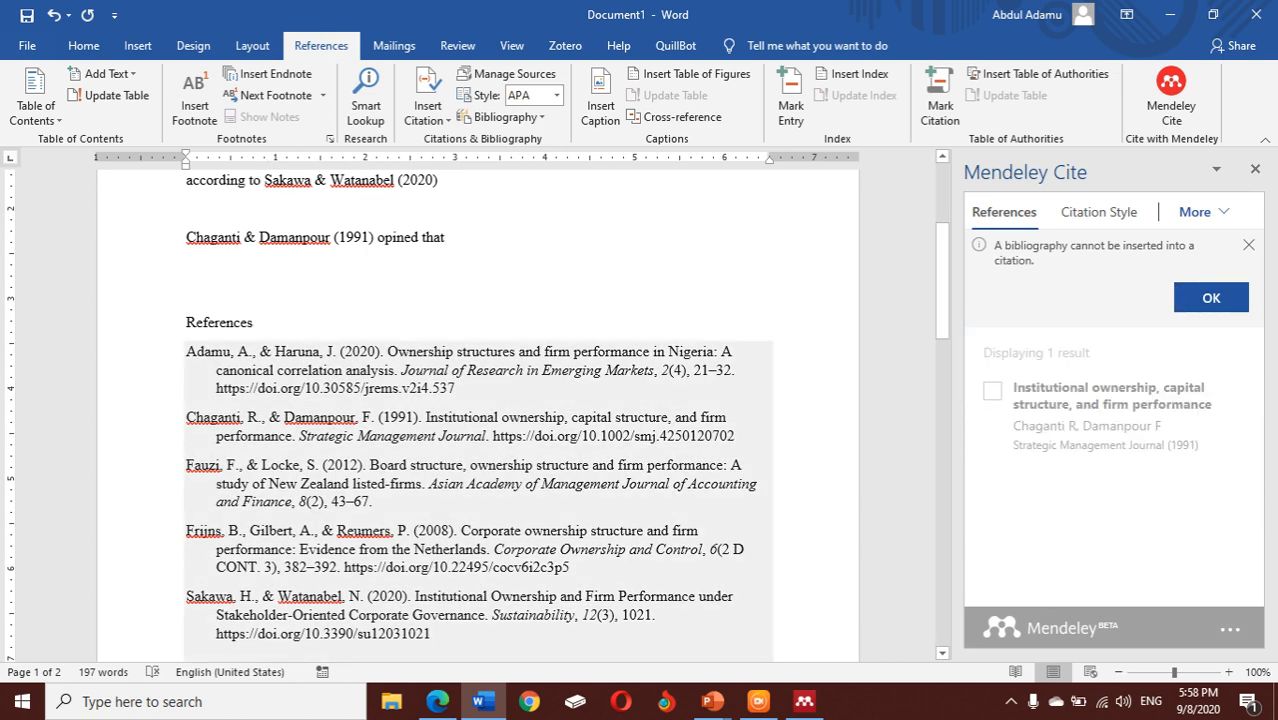
pyautogui.click(213, 351)
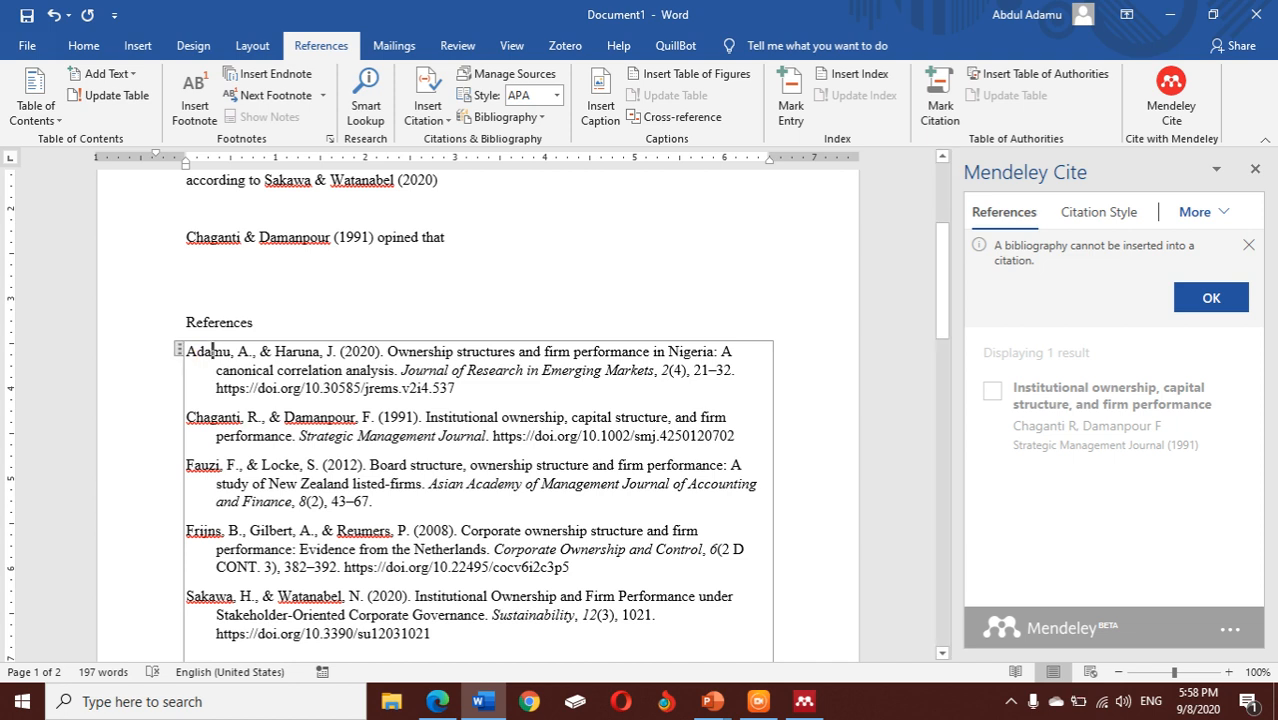
pyautogui.click(1218, 296)
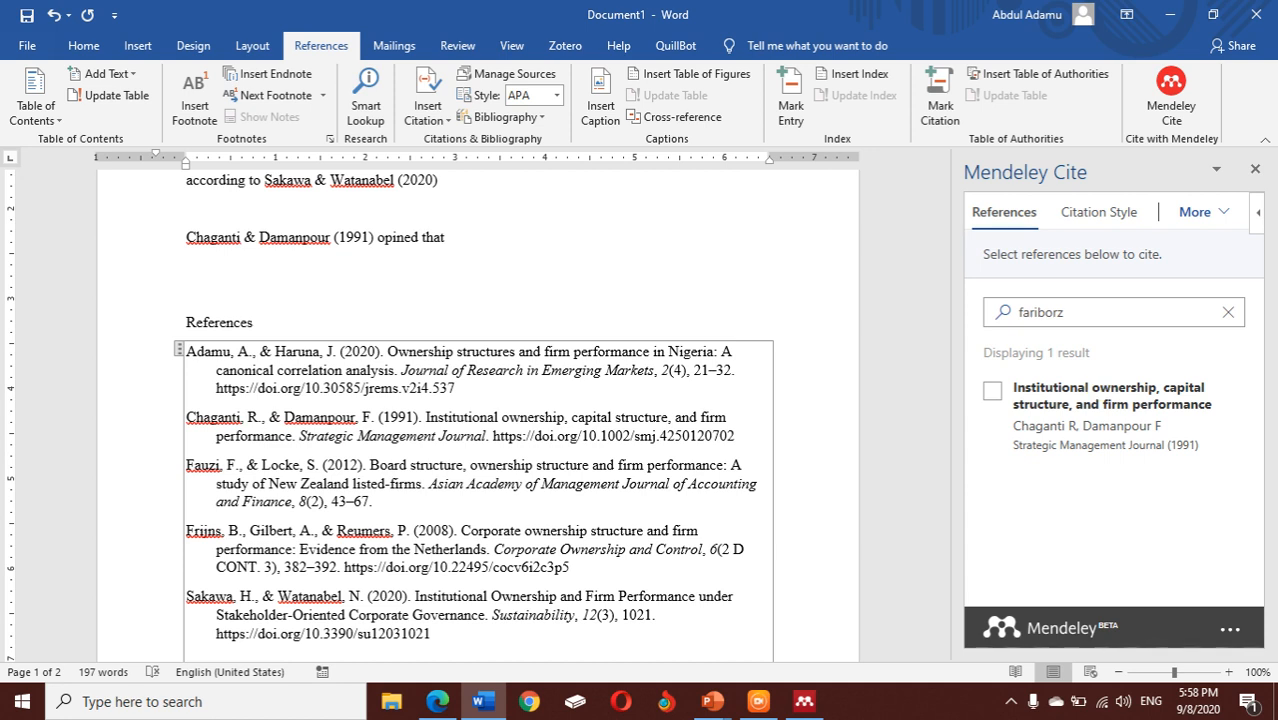
# Try to insert a bibliography inside the existing reference list and dismiss the notice.
pyautogui.click(1193, 214)
pyautogui.click(1165, 242)
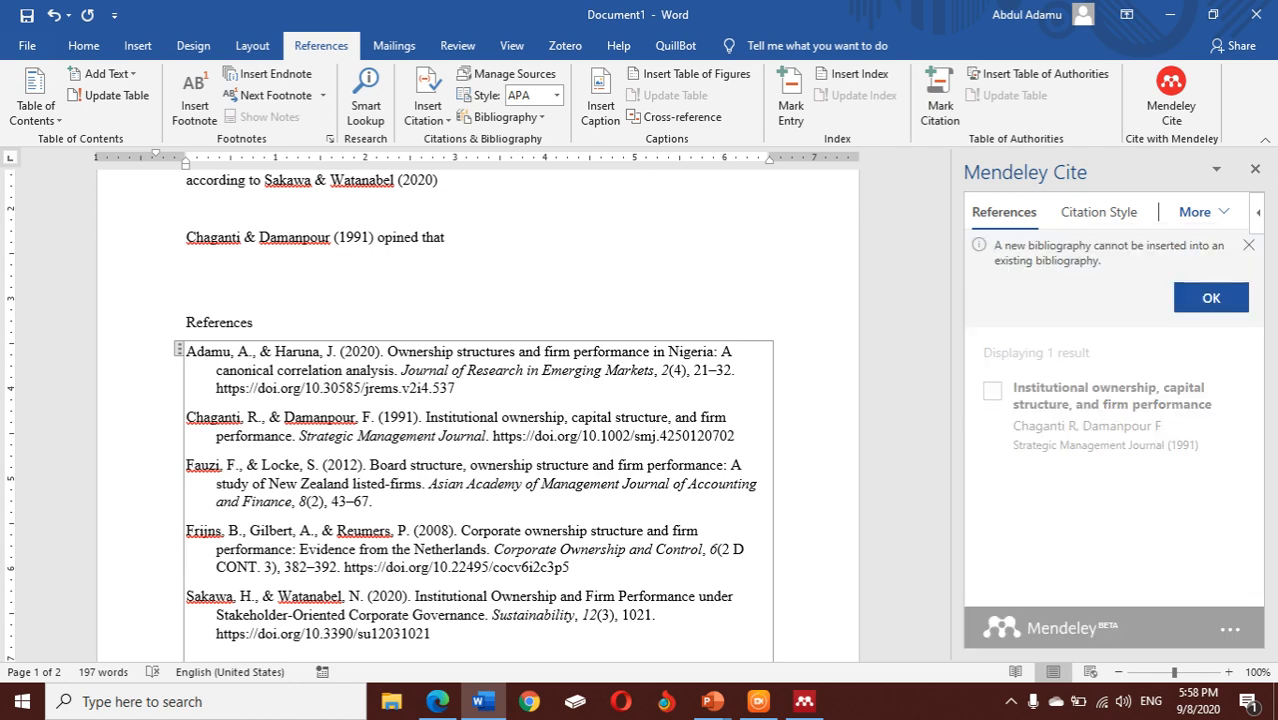
pyautogui.click(1211, 300)
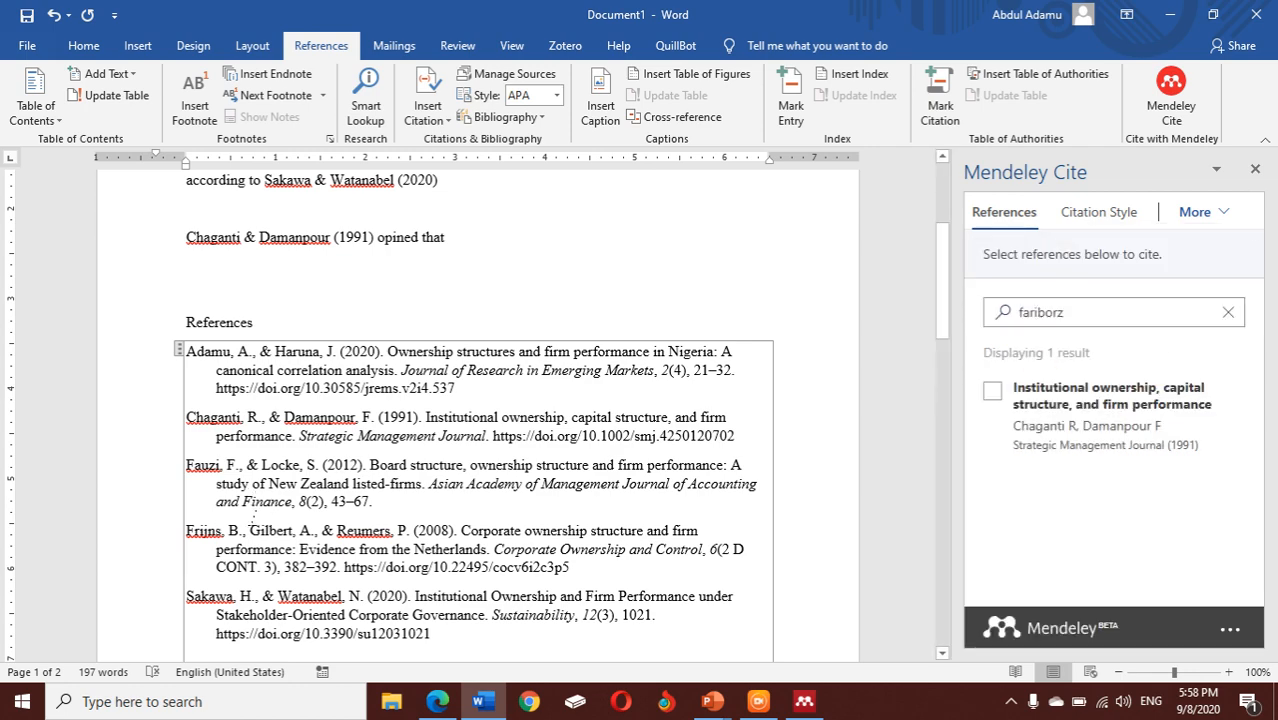
# Review the reference list down to its last entry and return to the 1991 in-text citation.
pyautogui.scroll(-8, 339, 501)
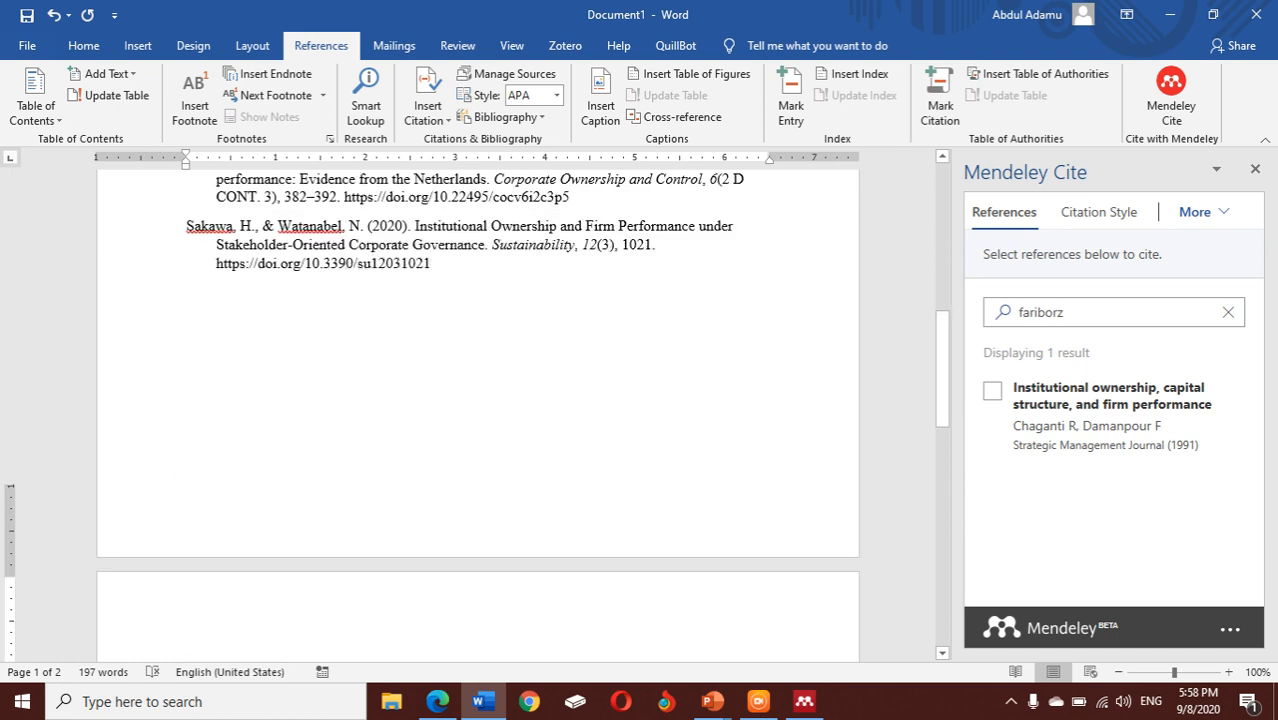
pyautogui.scroll(8, 186, 580)
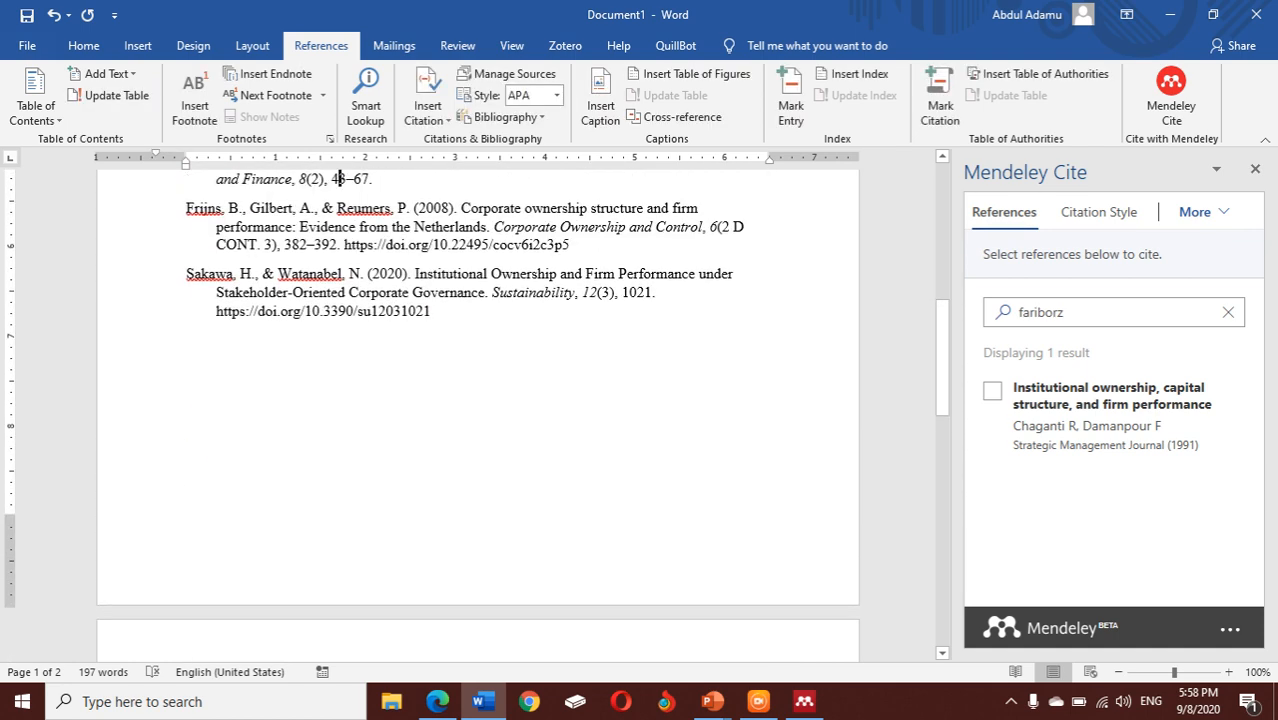
pyautogui.press('Down')
pyautogui.press('Down')
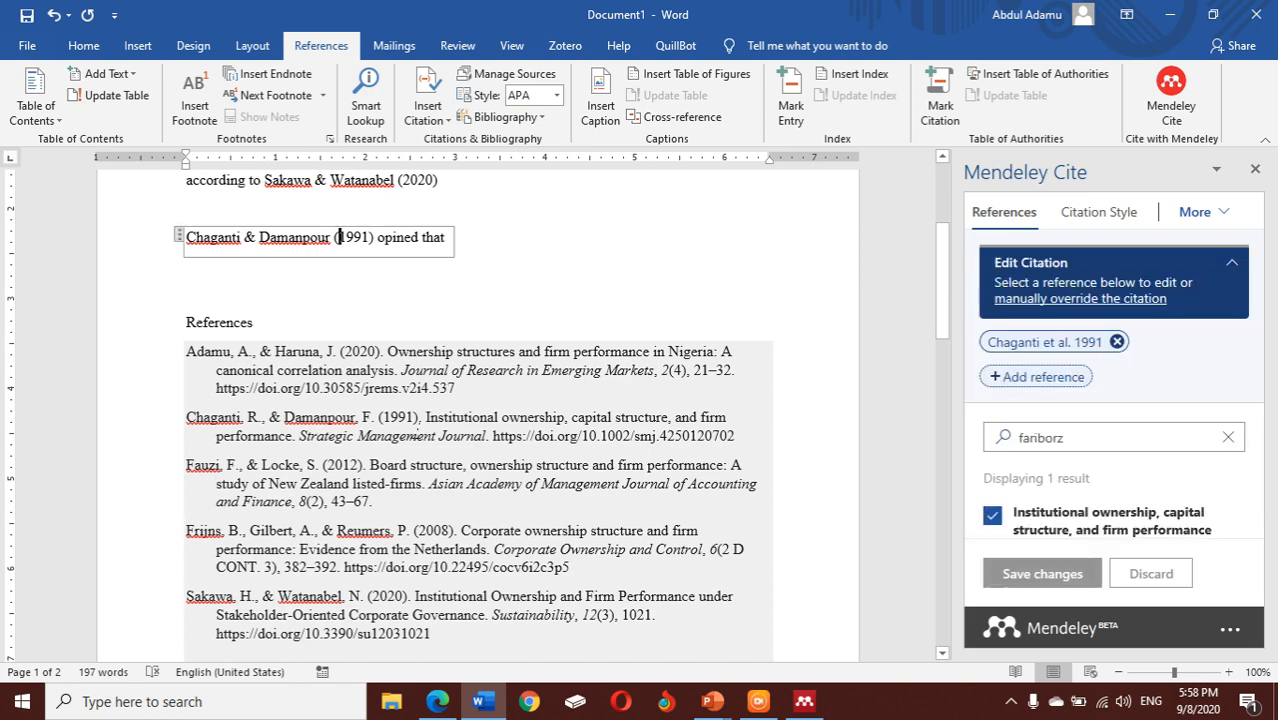
# Switch through Mendeley Desktop to the PowerPoint slide show and advance from the "Disadvantage(s)" slide to the end of the show.
pyautogui.click(805, 705)
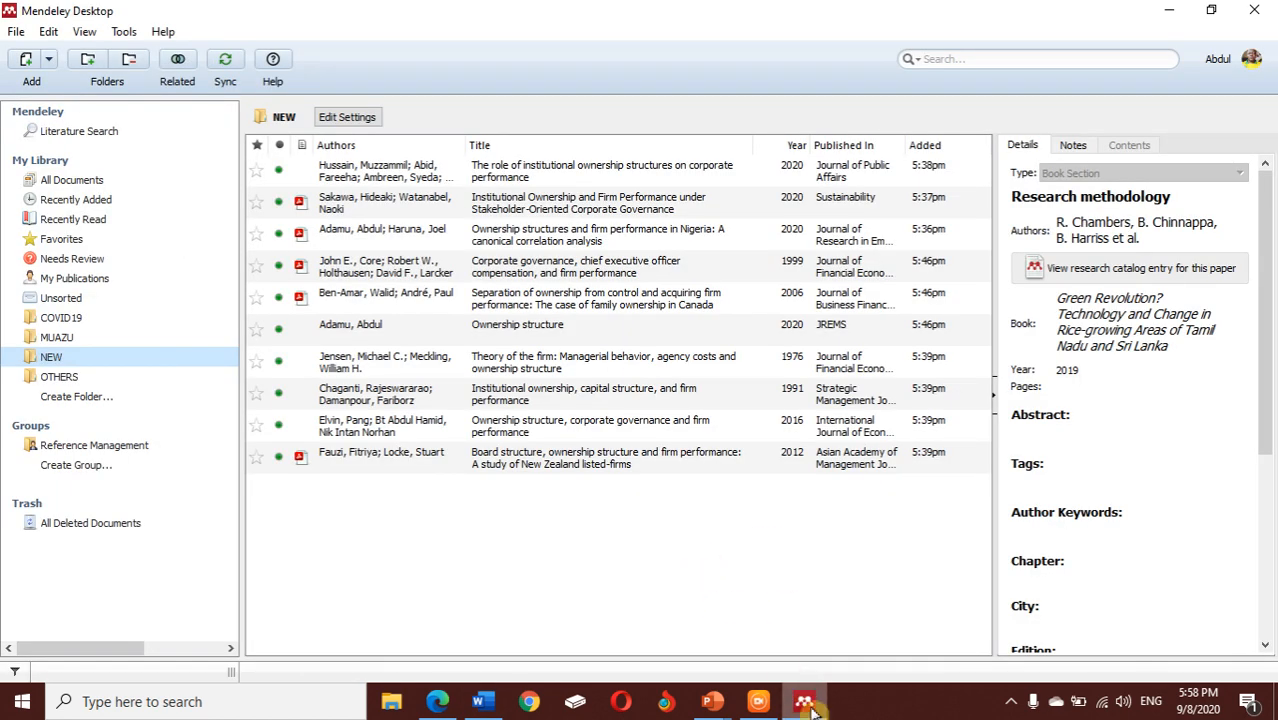
pyautogui.moveTo(712, 705)
pyautogui.click(818, 615)
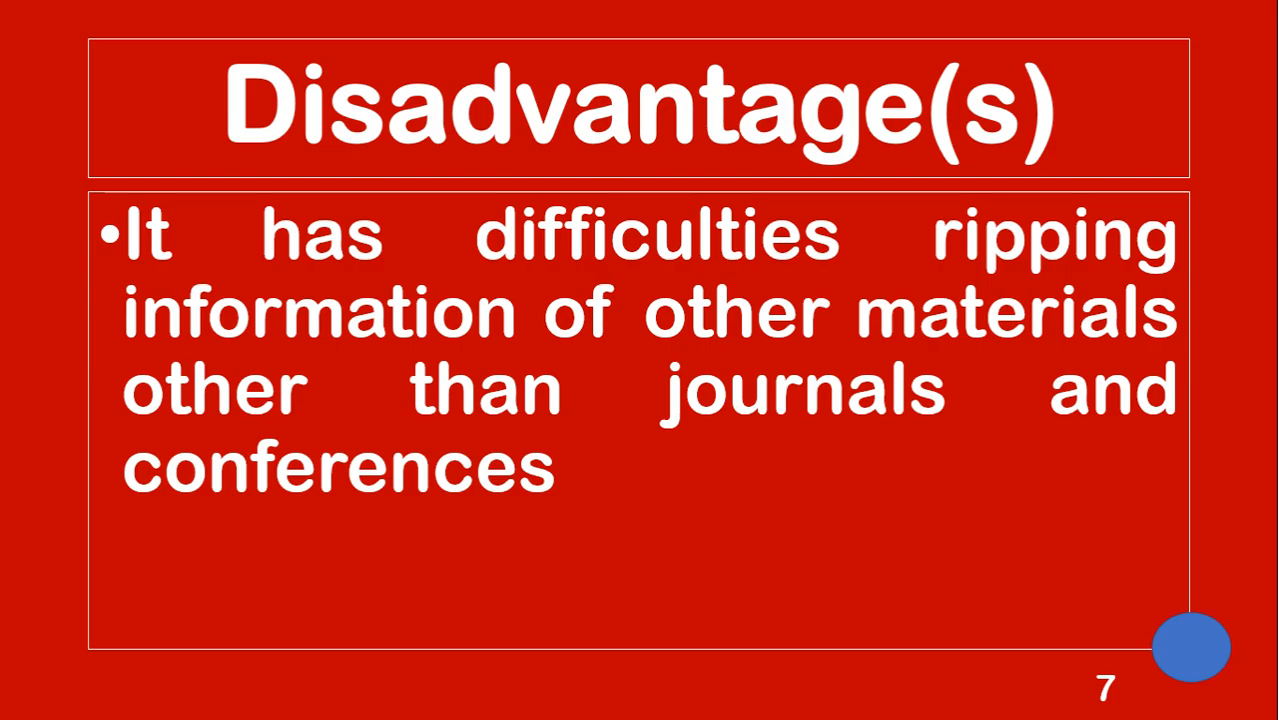
pyautogui.press('Right')
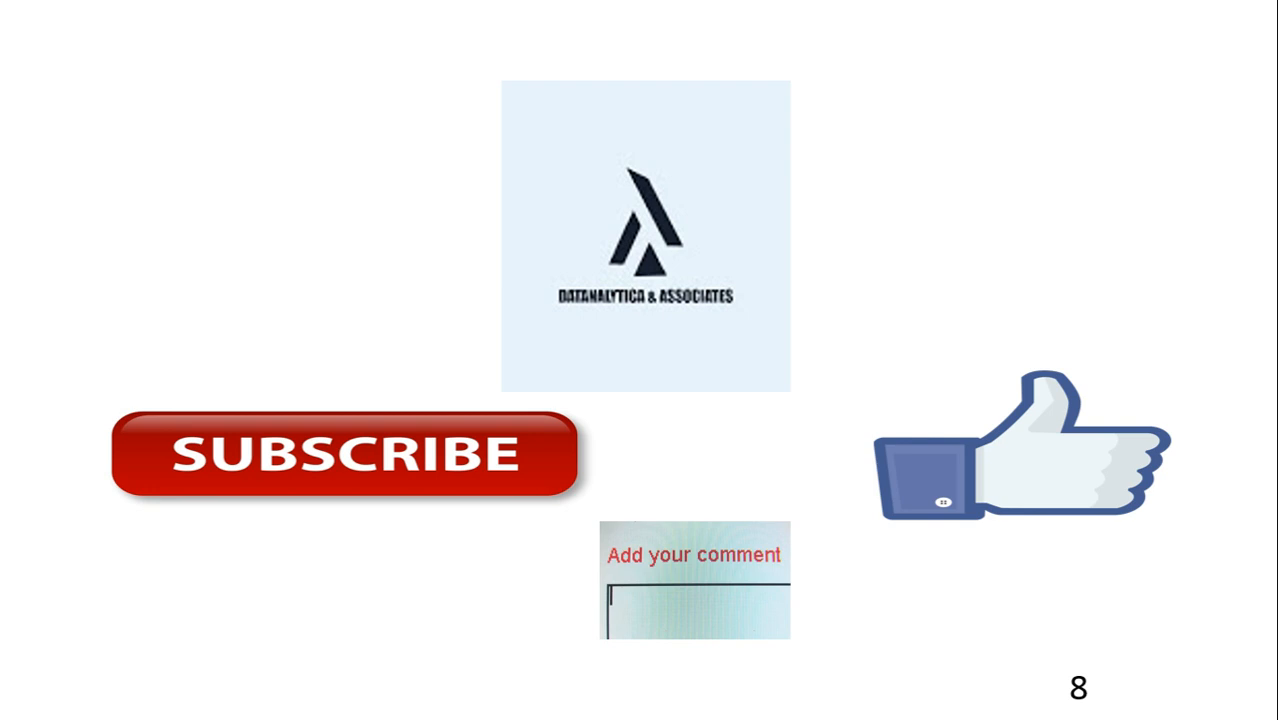
pyautogui.press('Right')
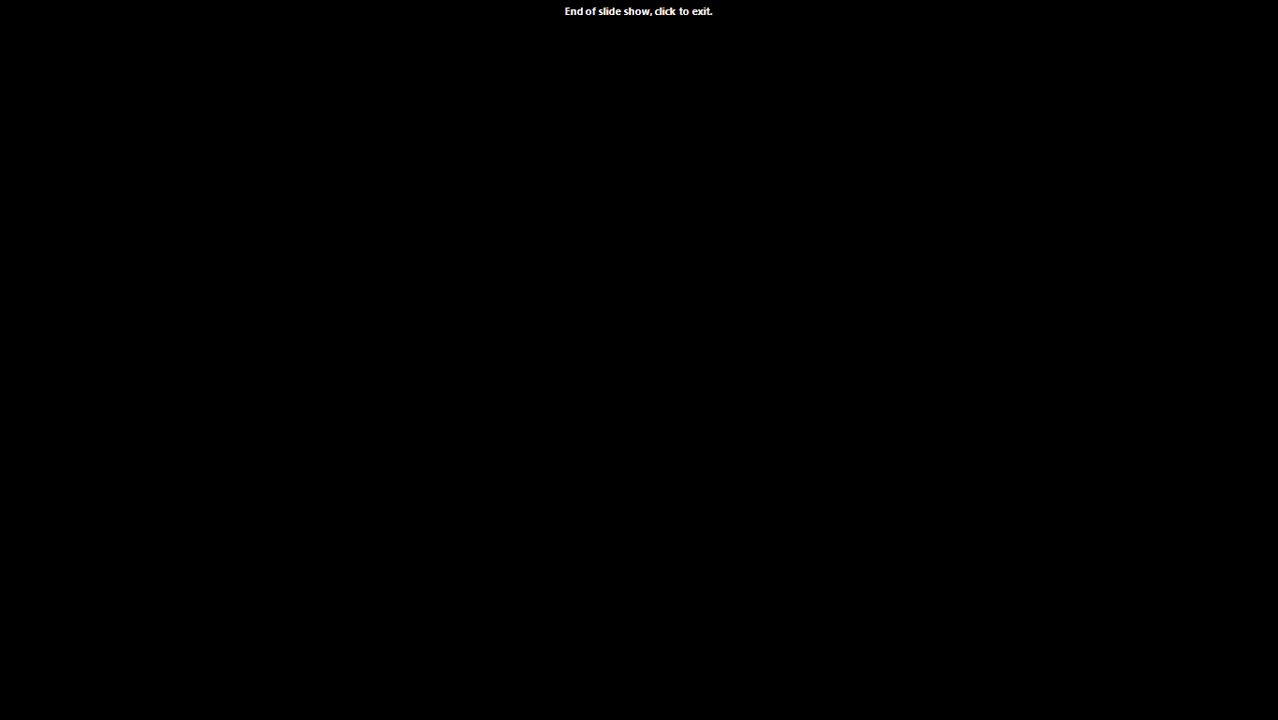